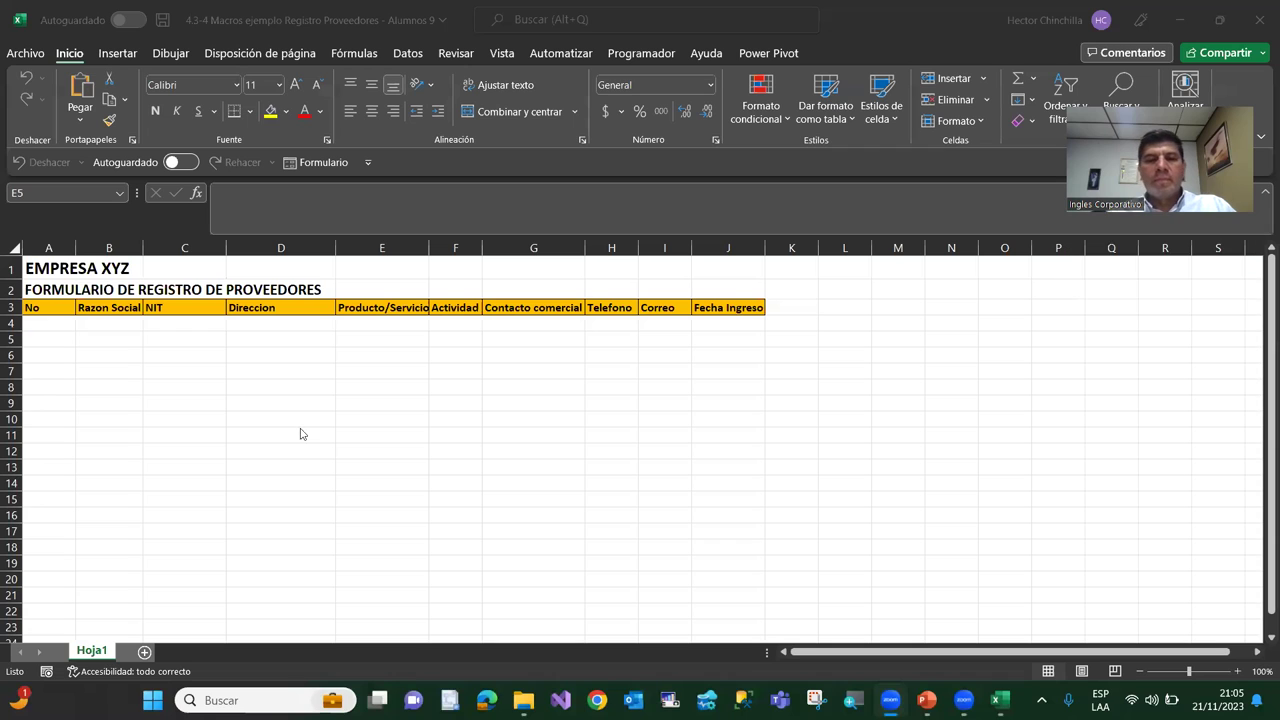
Reveal the first form-controls bullet on the Controles de Formularios slide, then return to Excel
{"action": "mouse_move", "coordinate": [927, 700]}
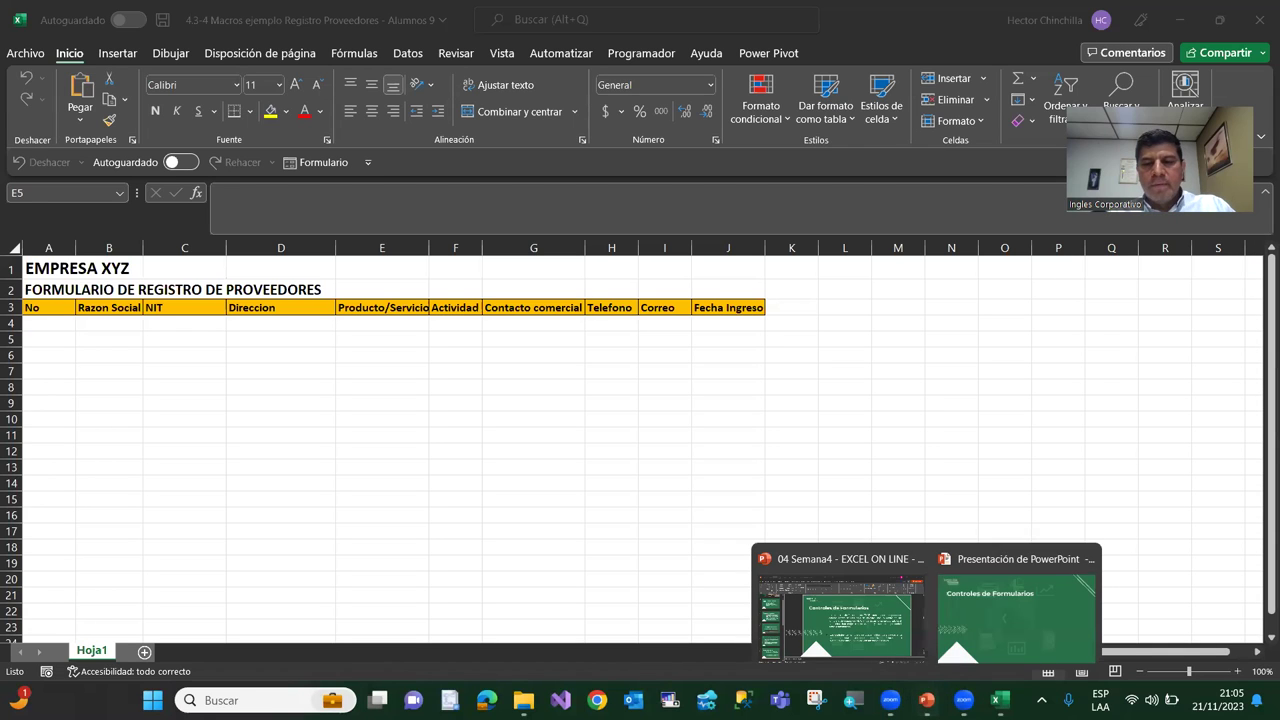
{"action": "left_click", "coordinate": [940, 668]}
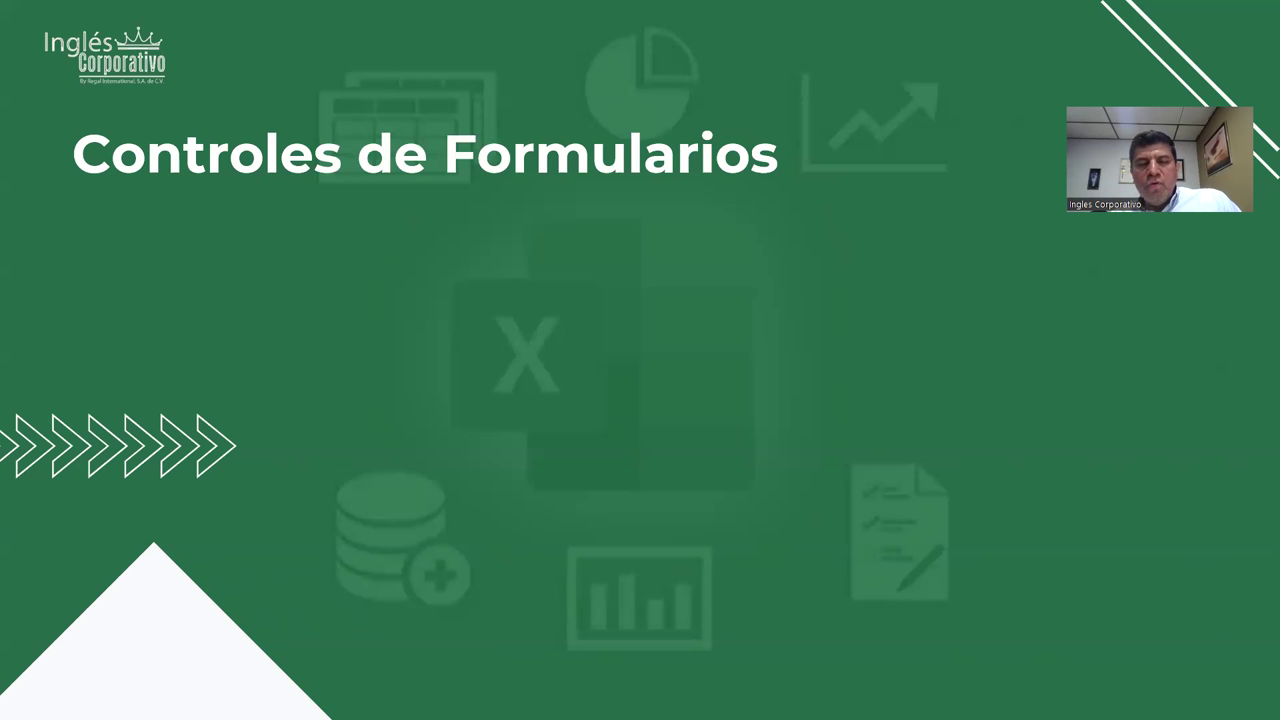
{"action": "key", "text": "Right"}
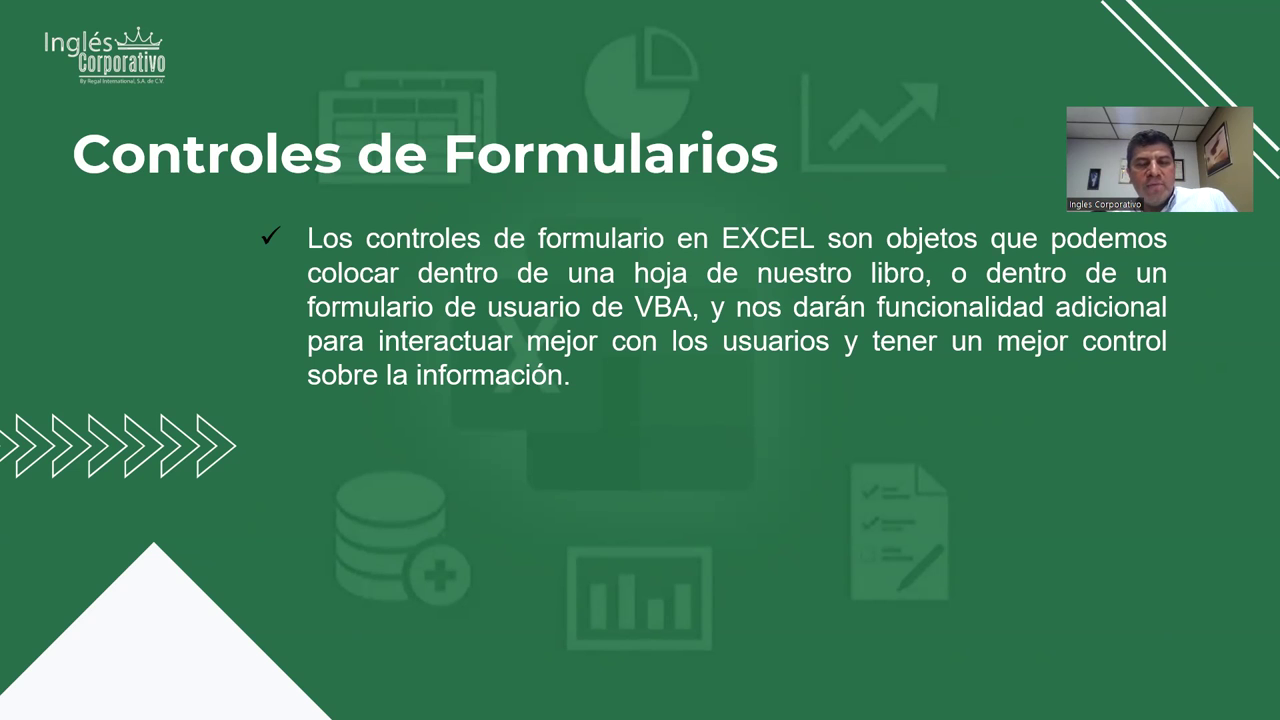
{"action": "key", "text": "alt+Tab"}
{"action": "key", "text": "Tab"}
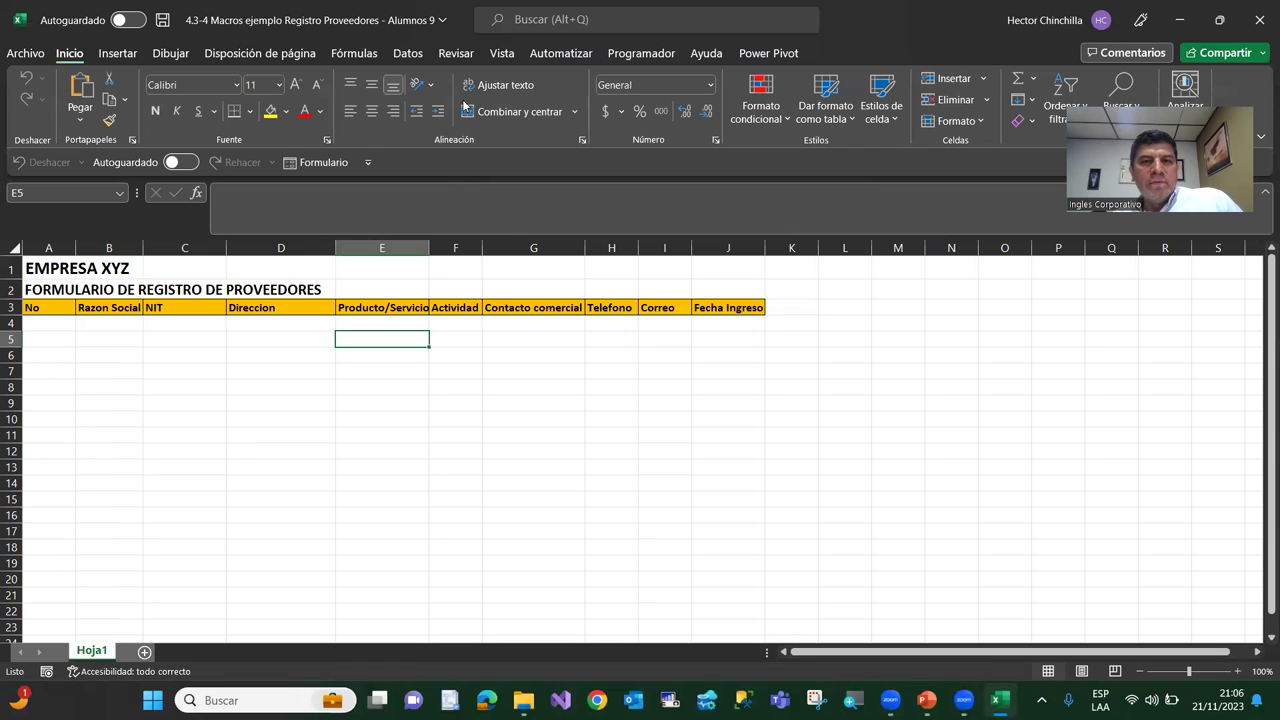
Show Excel's Programador tab and view its Insertar gallery of form and ActiveX controls
{"action": "left_click", "coordinate": [623, 57]}
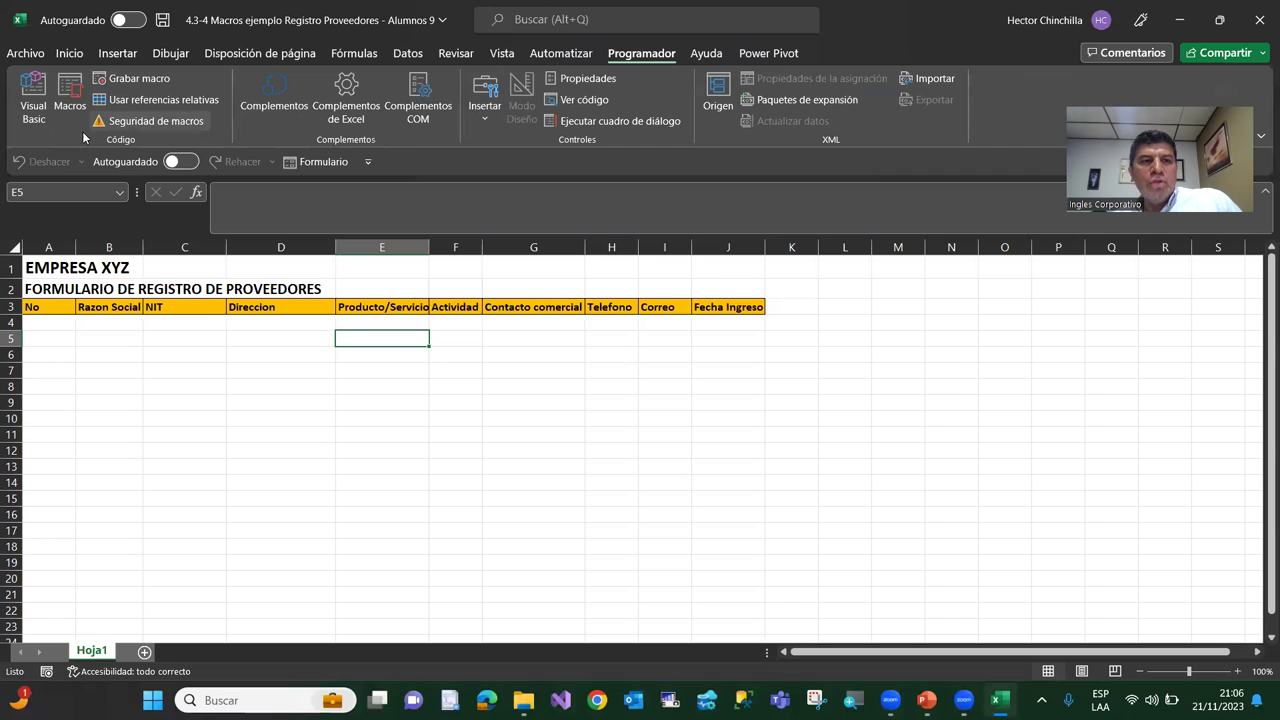
{"action": "left_click", "coordinate": [489, 118]}
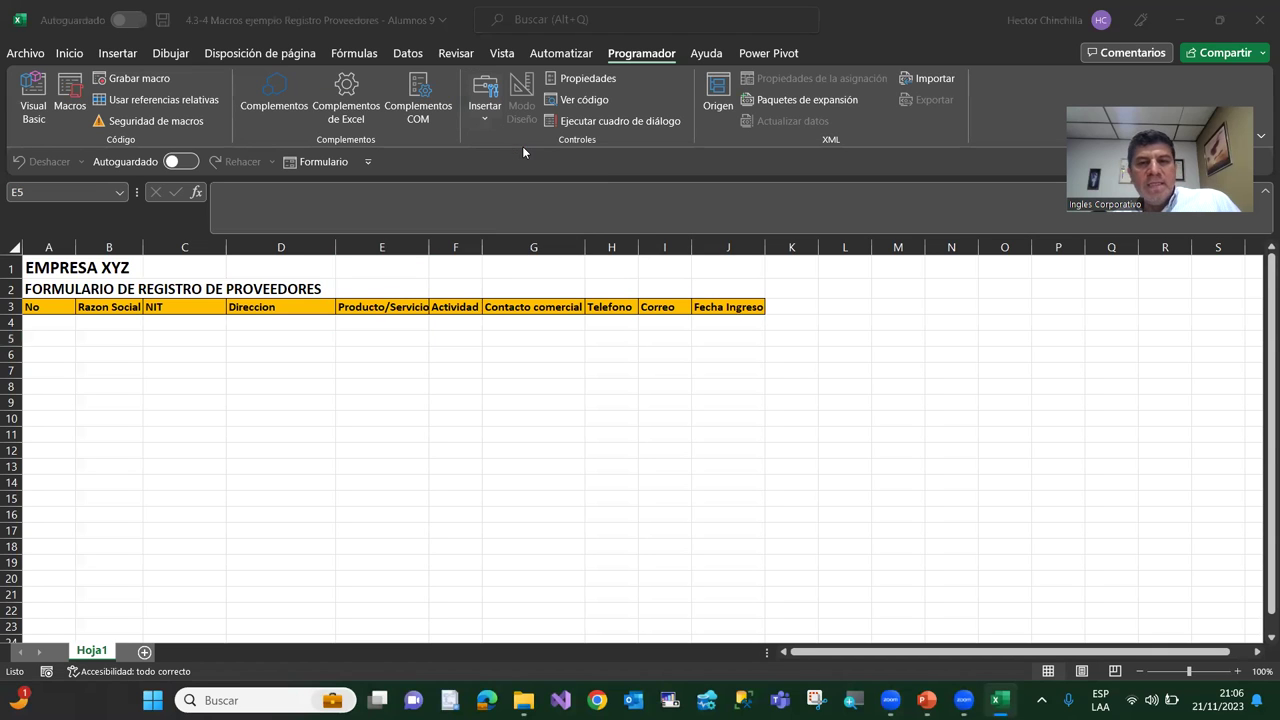
Return to PowerPoint and reveal the second bullet on predefined lists and launching macros
{"action": "key", "text": "alt+Tab"}
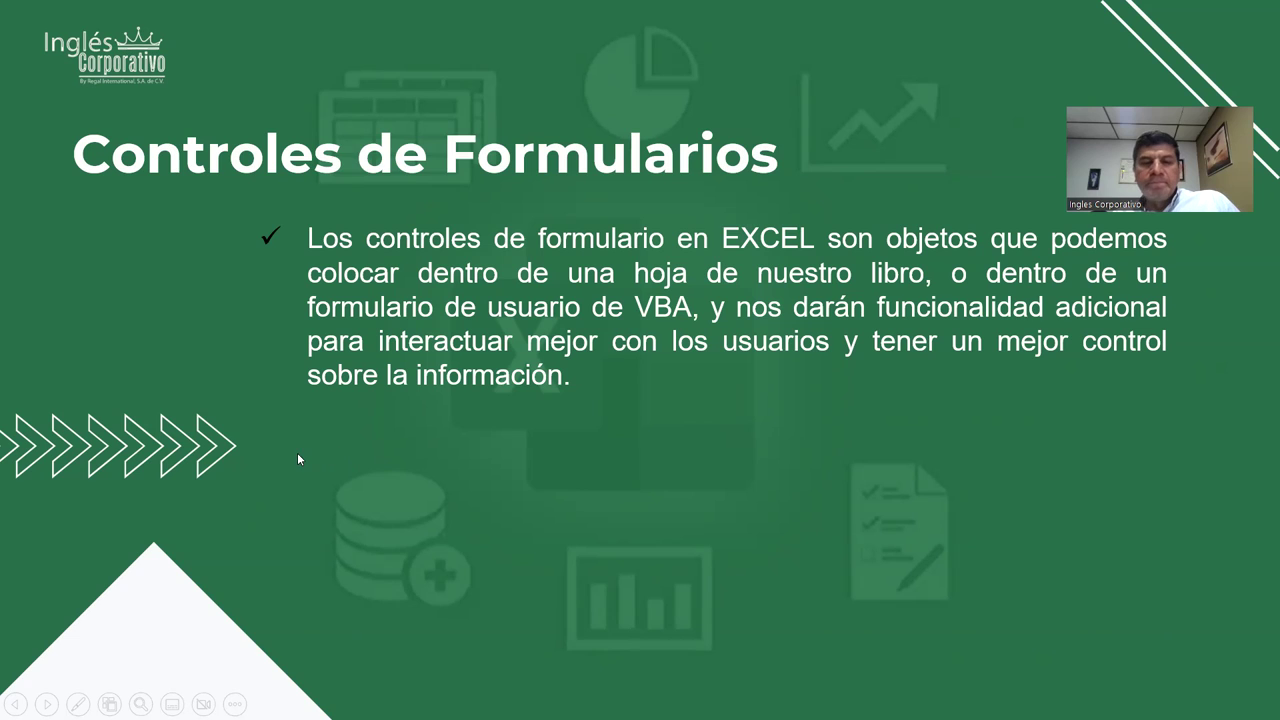
{"action": "left_click", "coordinate": [380, 480]}
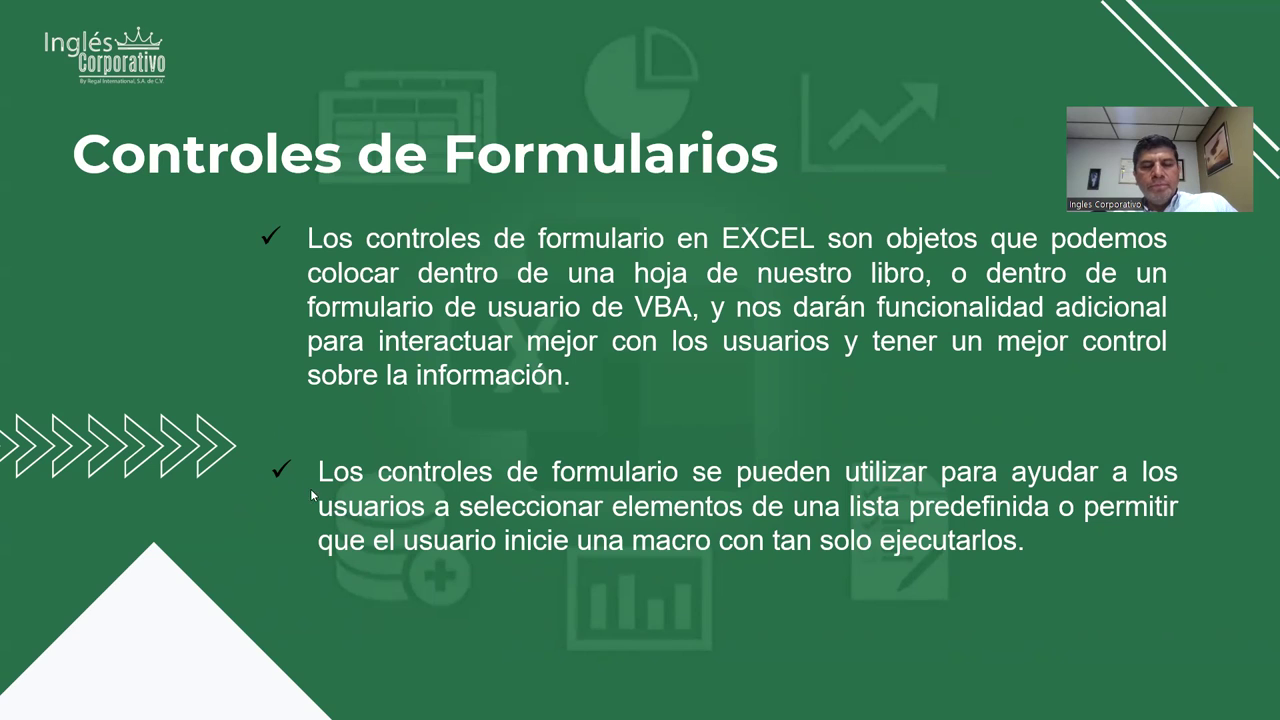
Advance the slideshow to the table of each form control's icon, function and description
{"action": "left_click", "coordinate": [377, 431]}
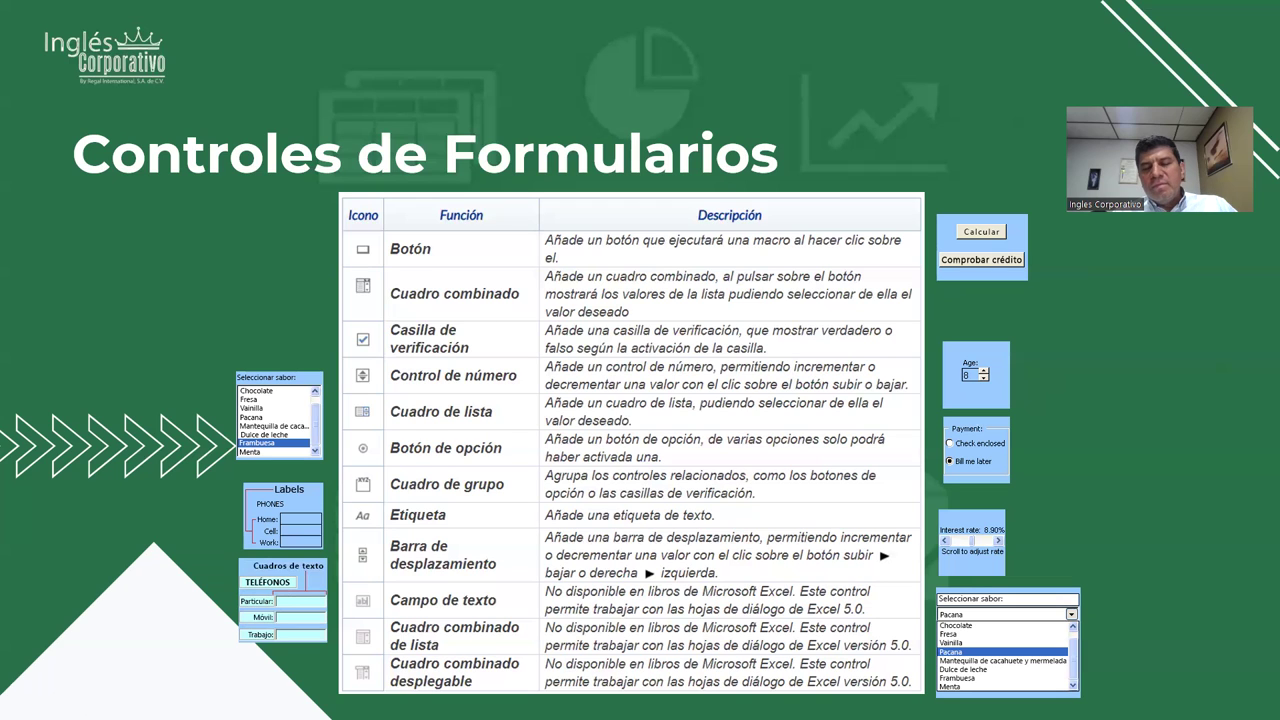
Advance to the slide on where Excel's form and ActiveX controls live, then switch to Excel
{"action": "left_click", "coordinate": [1052, 375]}
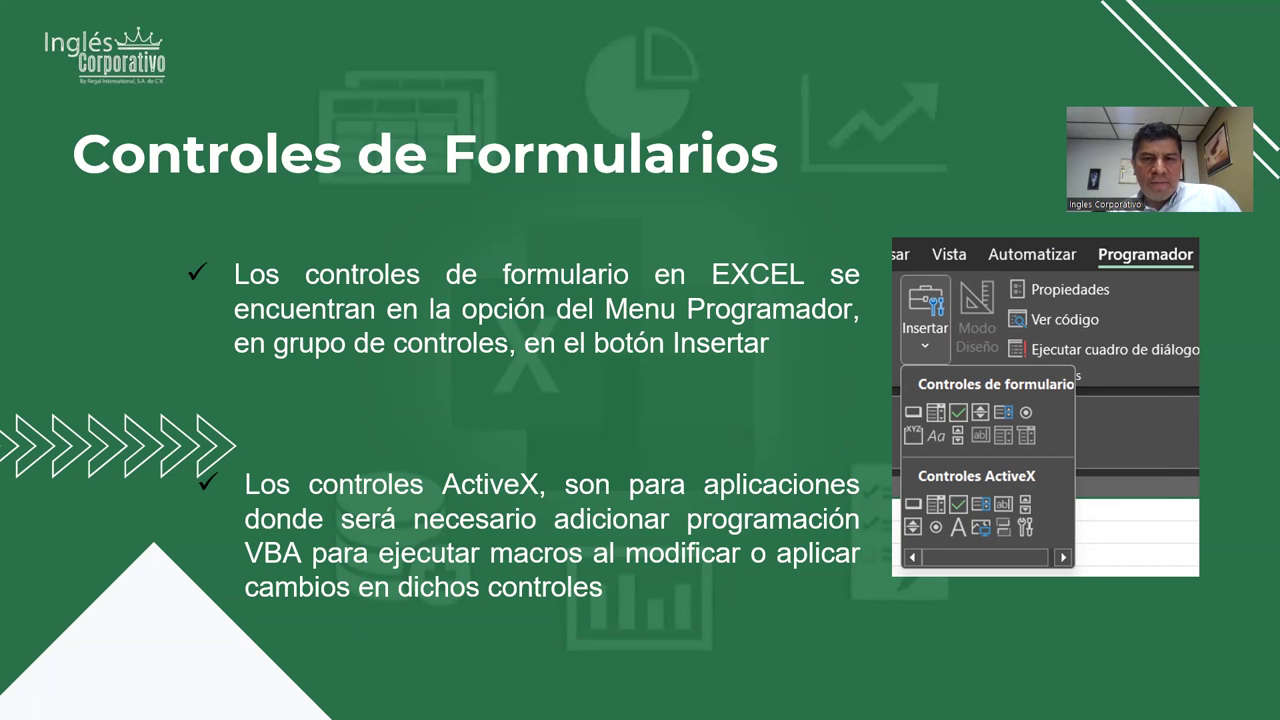
{"action": "key", "text": "alt+Tab"}
{"action": "key", "text": "alt+Tab"}
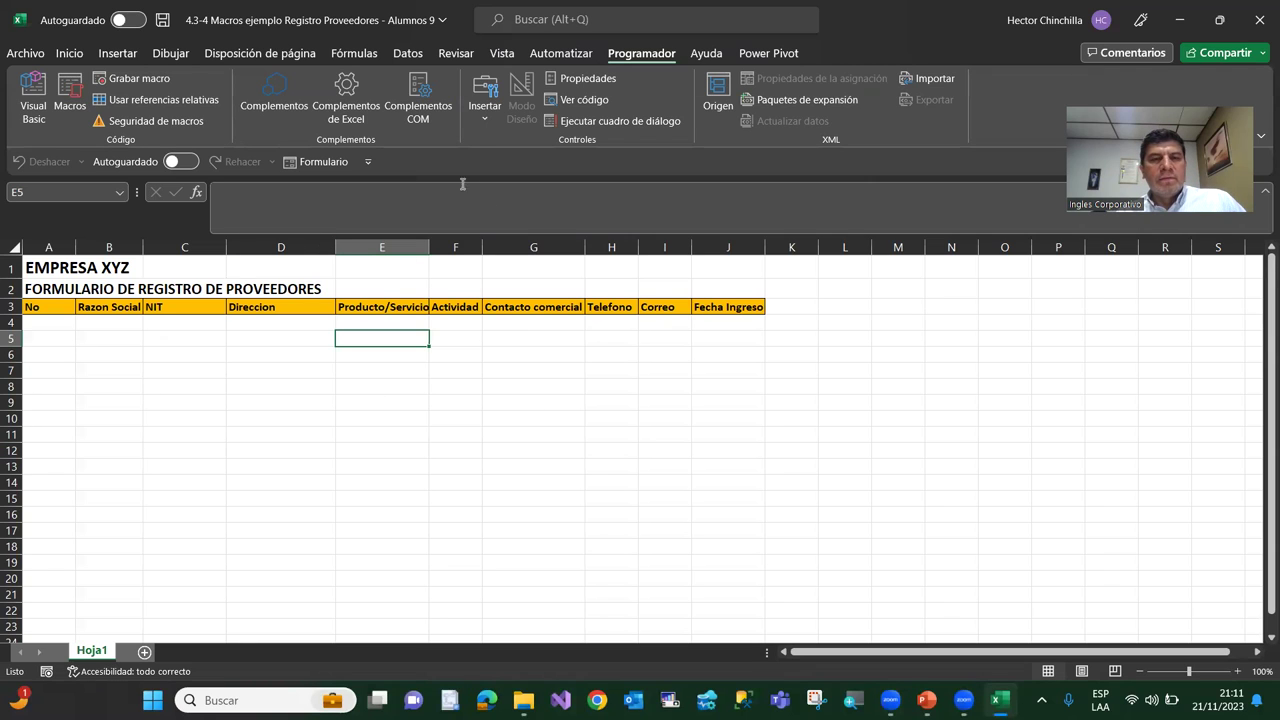
Display Excel's insertable form and ActiveX controls, then switch back to PowerPoint
{"action": "left_click", "coordinate": [484, 100]}
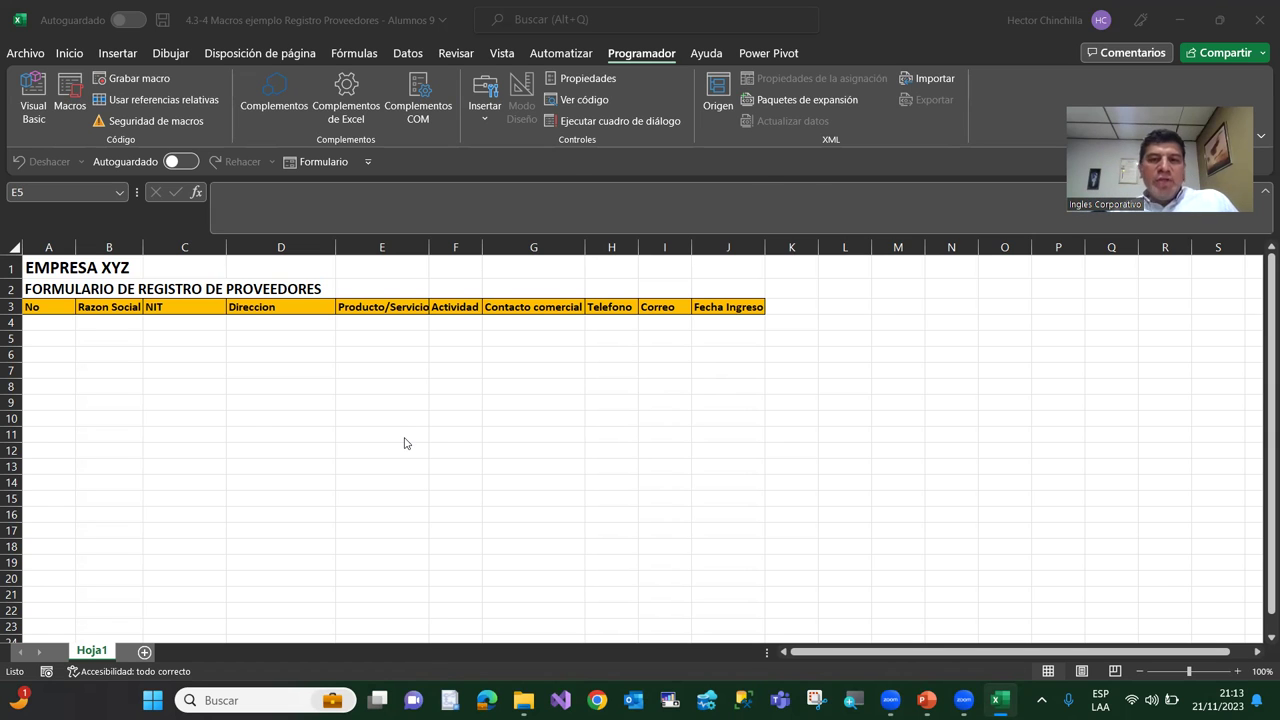
{"action": "key", "text": "alt+Tab"}
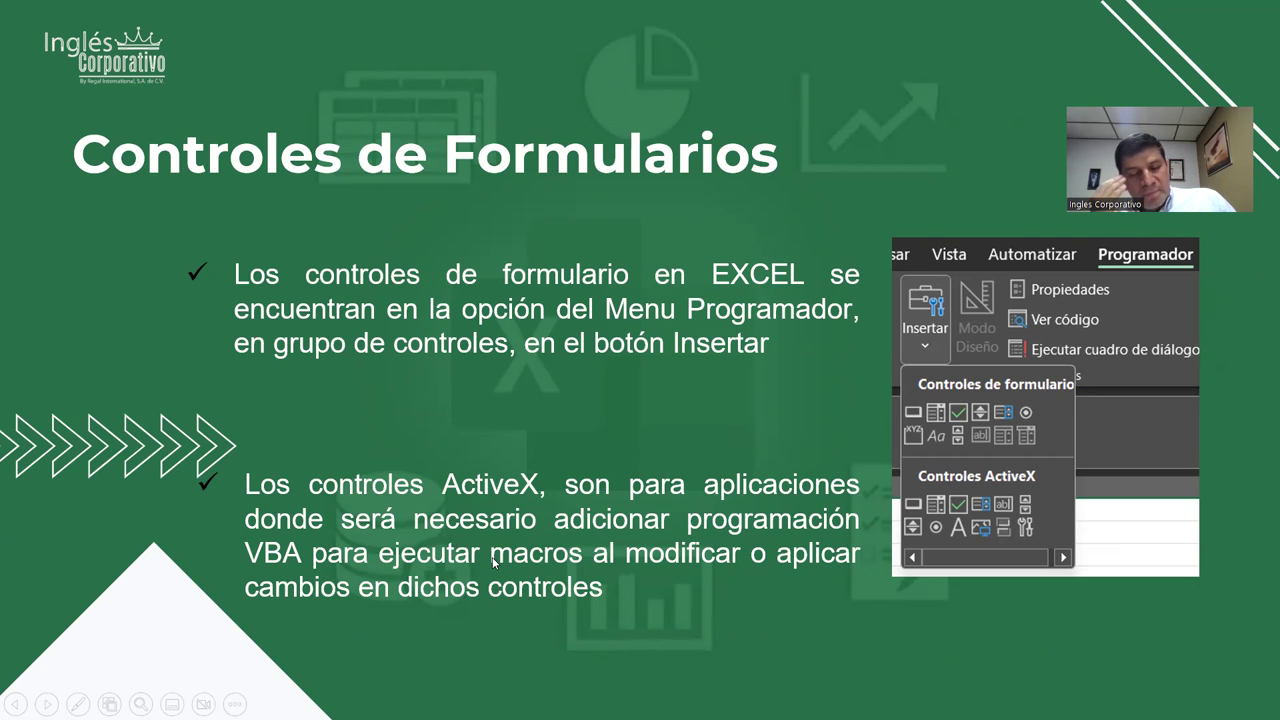
Advance past the control-buttons slide to the 'Códigos de programación Formularios' slide
{"action": "left_click", "coordinate": [385, 414]}
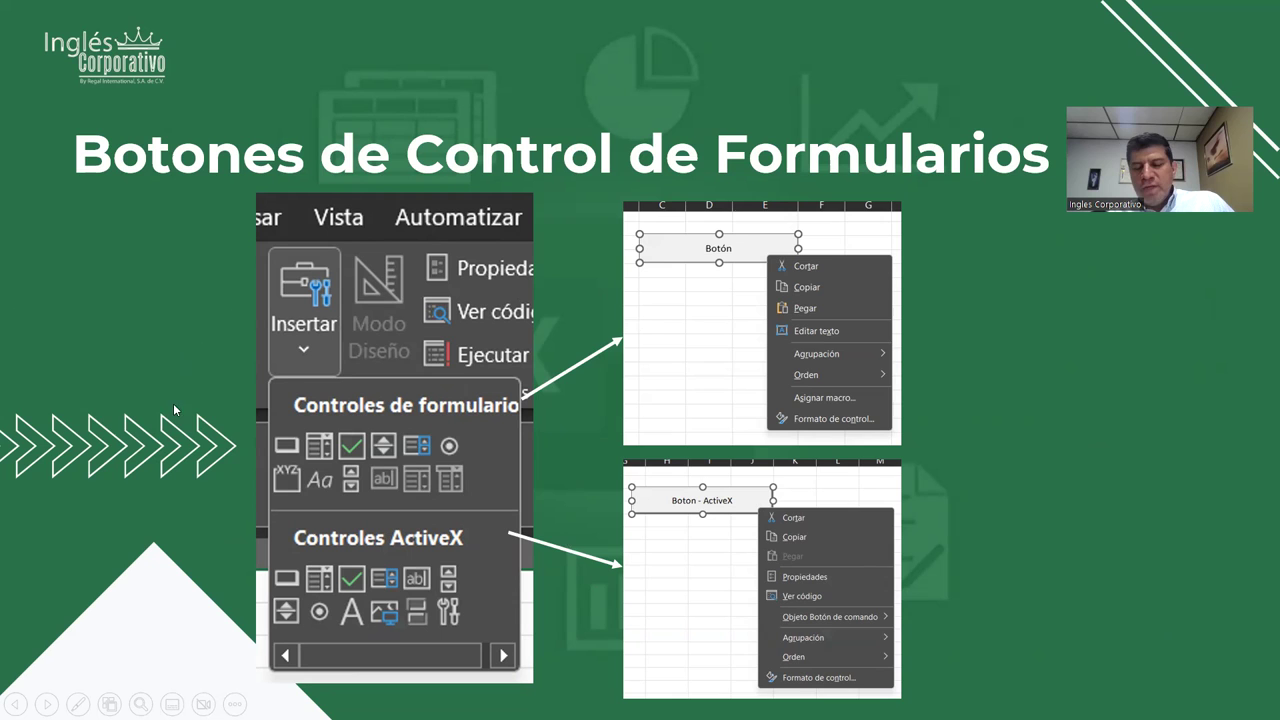
{"action": "left_click", "coordinate": [98, 427]}
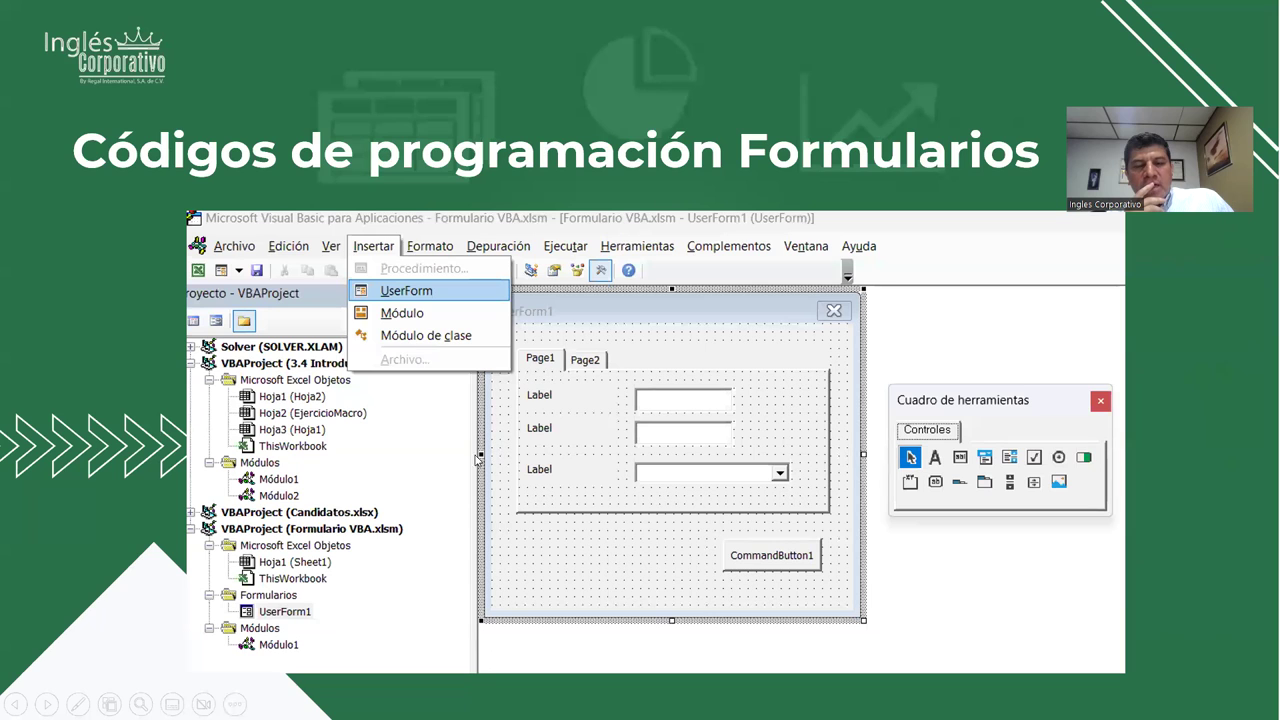
{"action": "key", "text": "alt+Tab"}
{"action": "key", "text": "alt+Tab"}
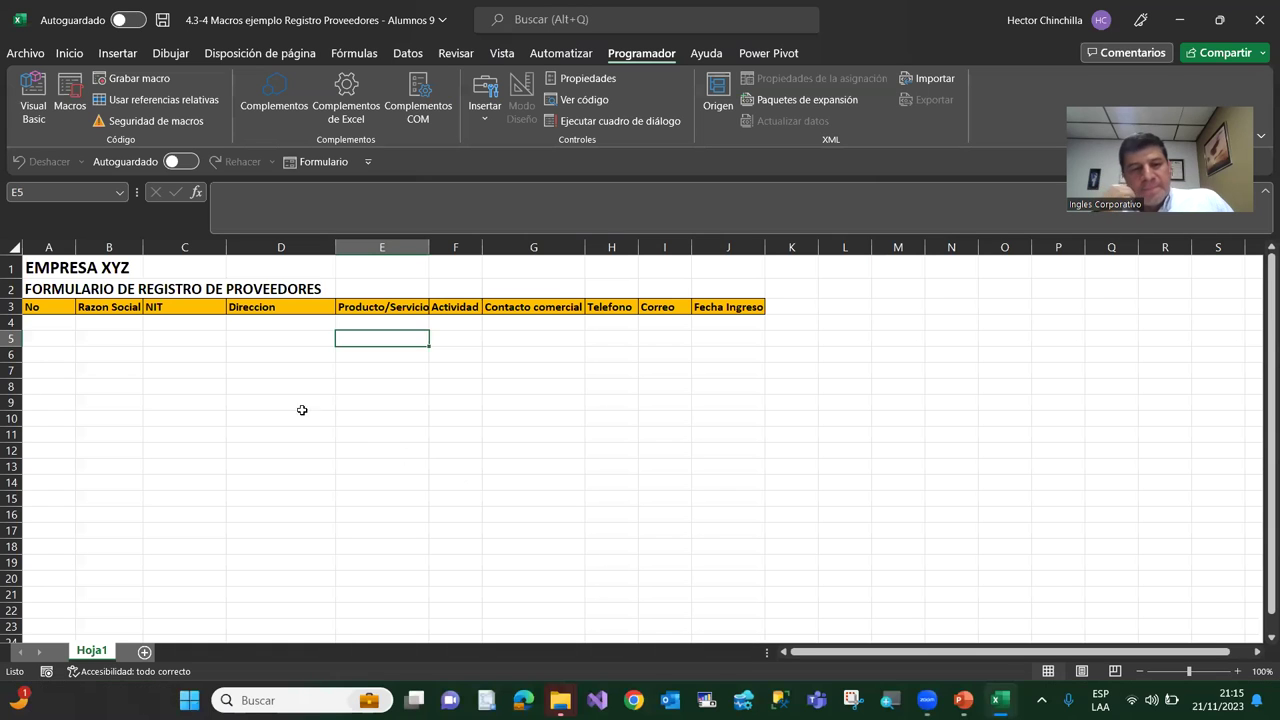
{"action": "left_click", "coordinate": [236, 376]}
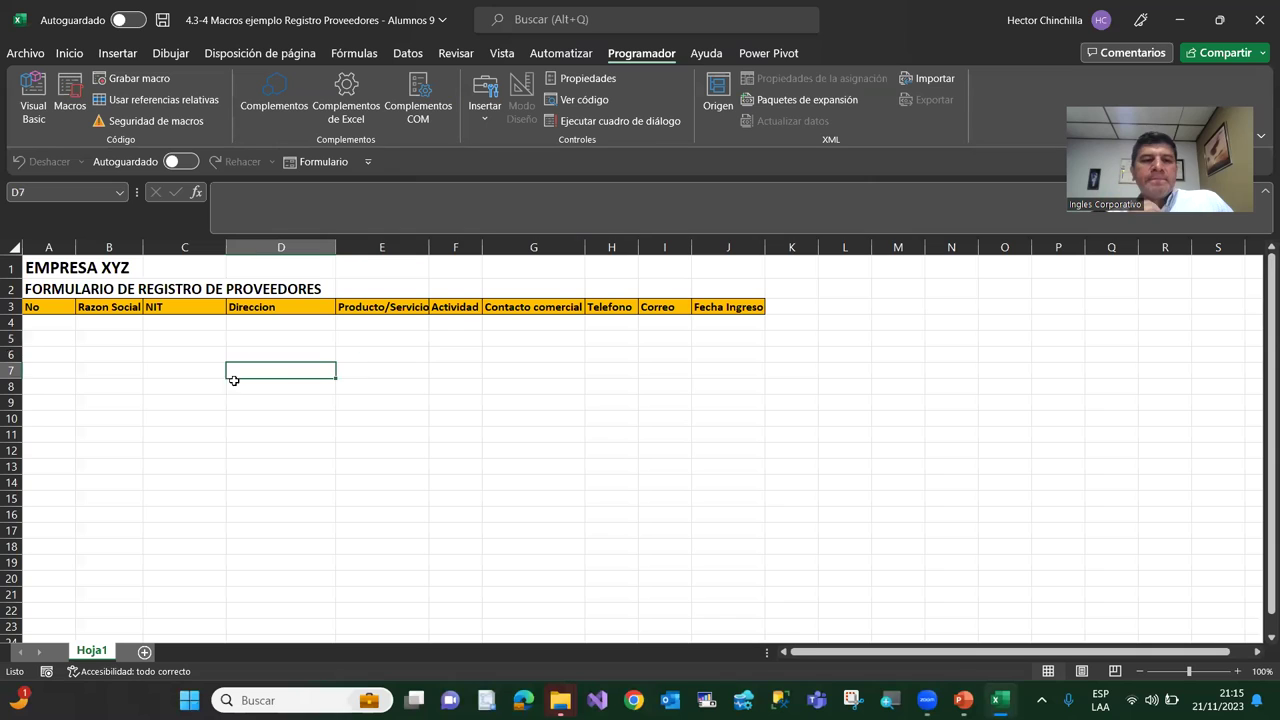
{"action": "left_click", "coordinate": [388, 371]}
{"action": "left_click", "coordinate": [206, 348]}
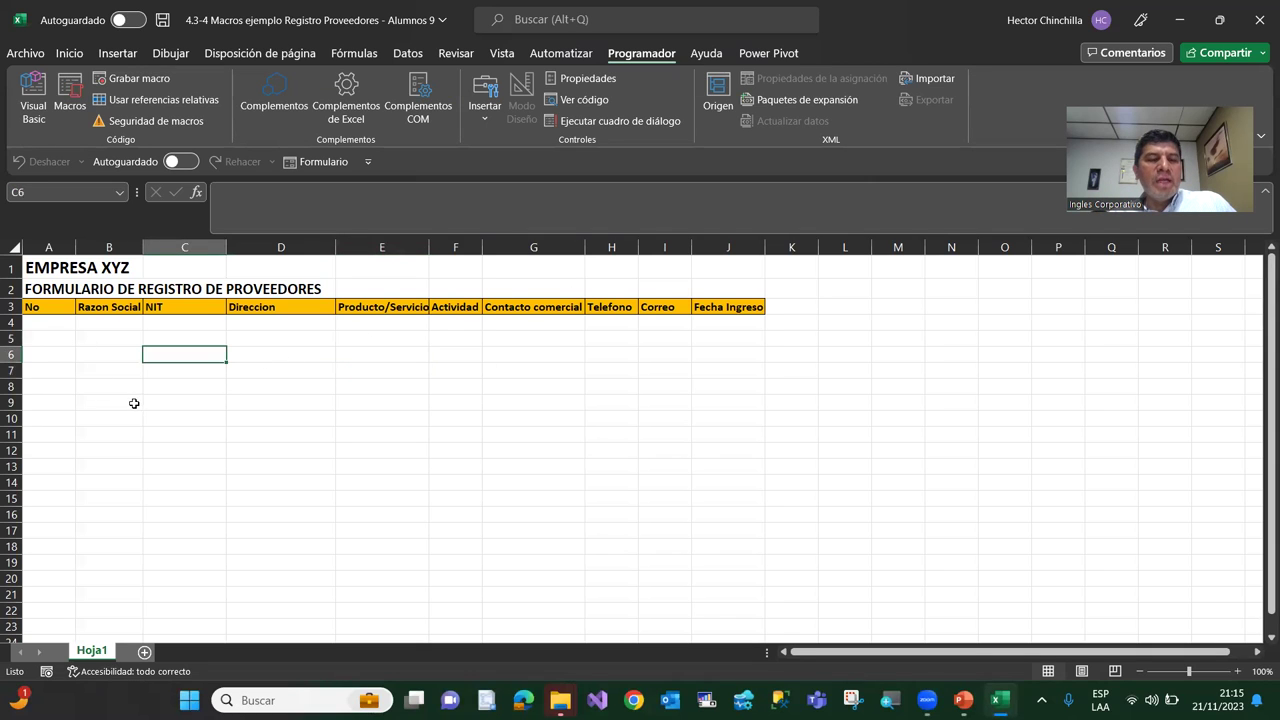
{"action": "left_click", "coordinate": [128, 404]}
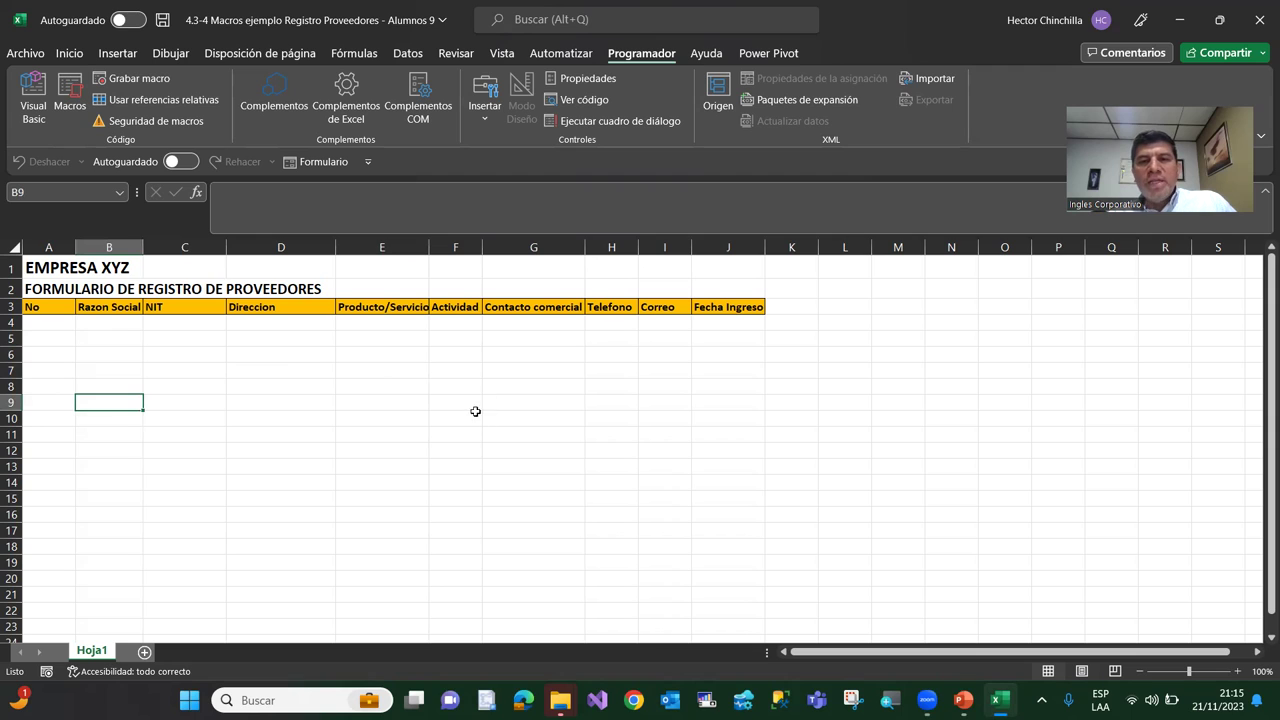
{"action": "left_click", "coordinate": [172, 382]}
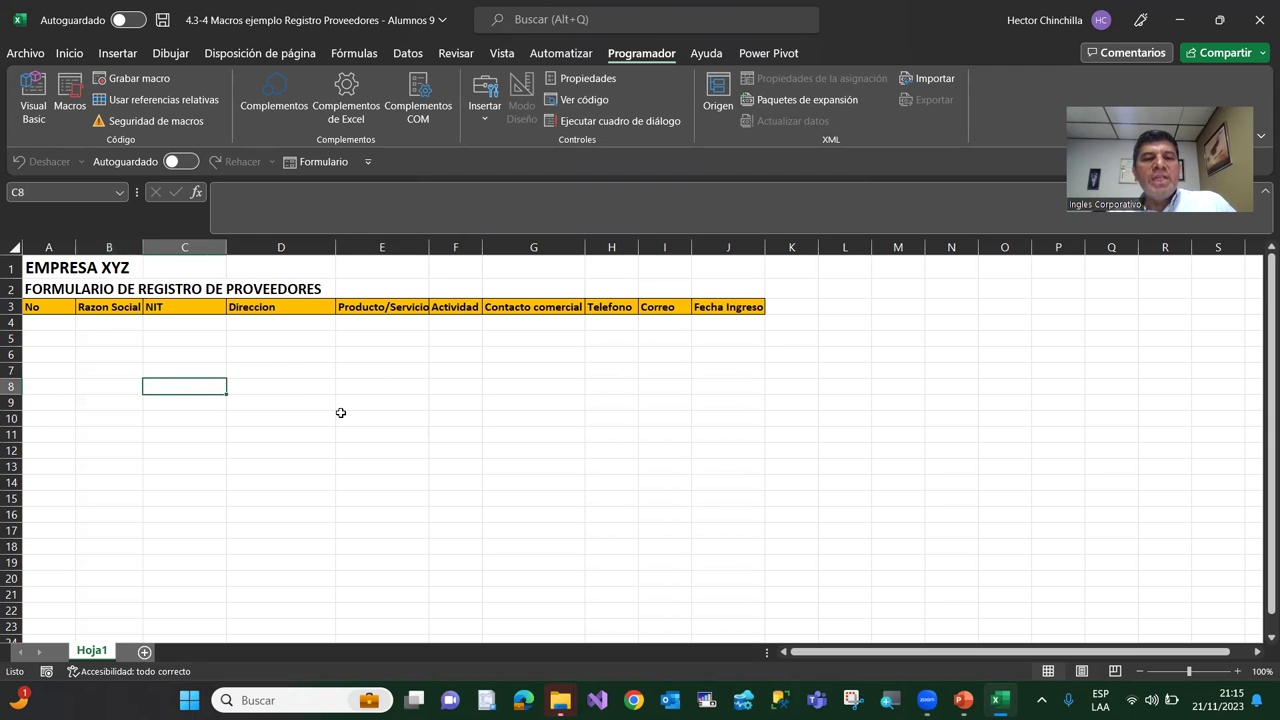
{"action": "left_click", "coordinate": [135, 462]}
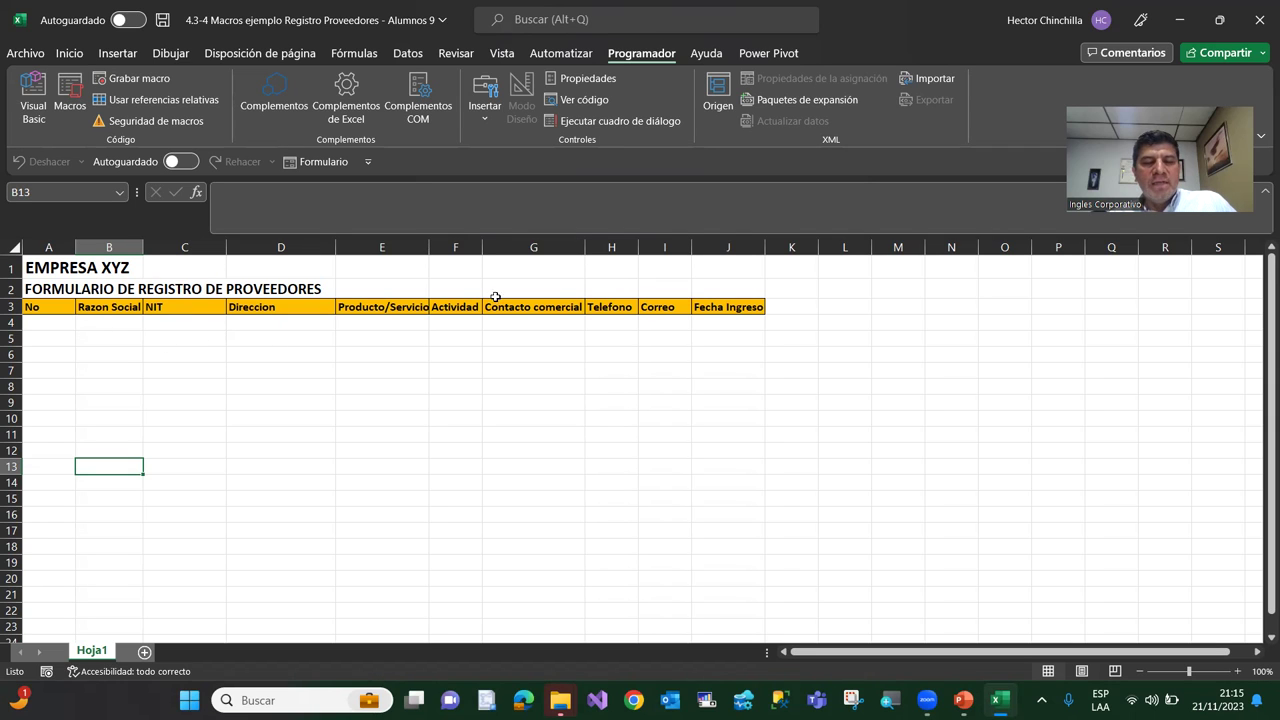
{"action": "left_click", "coordinate": [52, 326]}
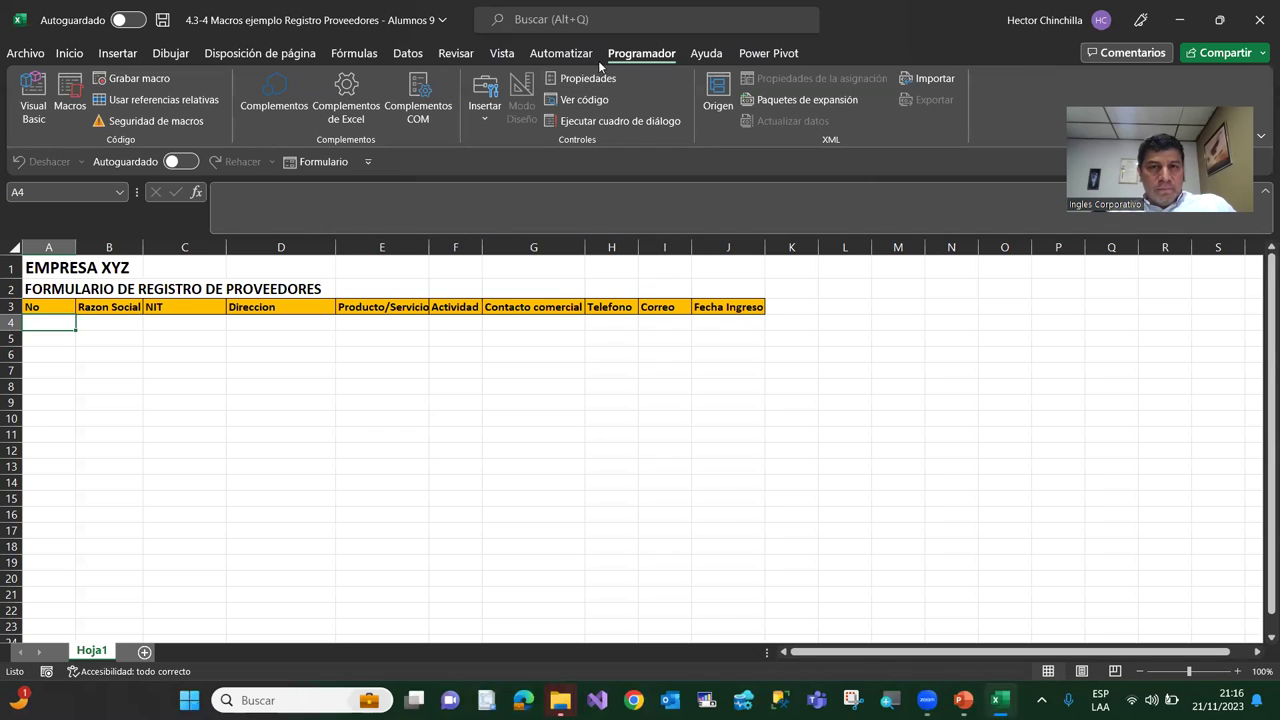
{"action": "left_click", "coordinate": [30, 111]}
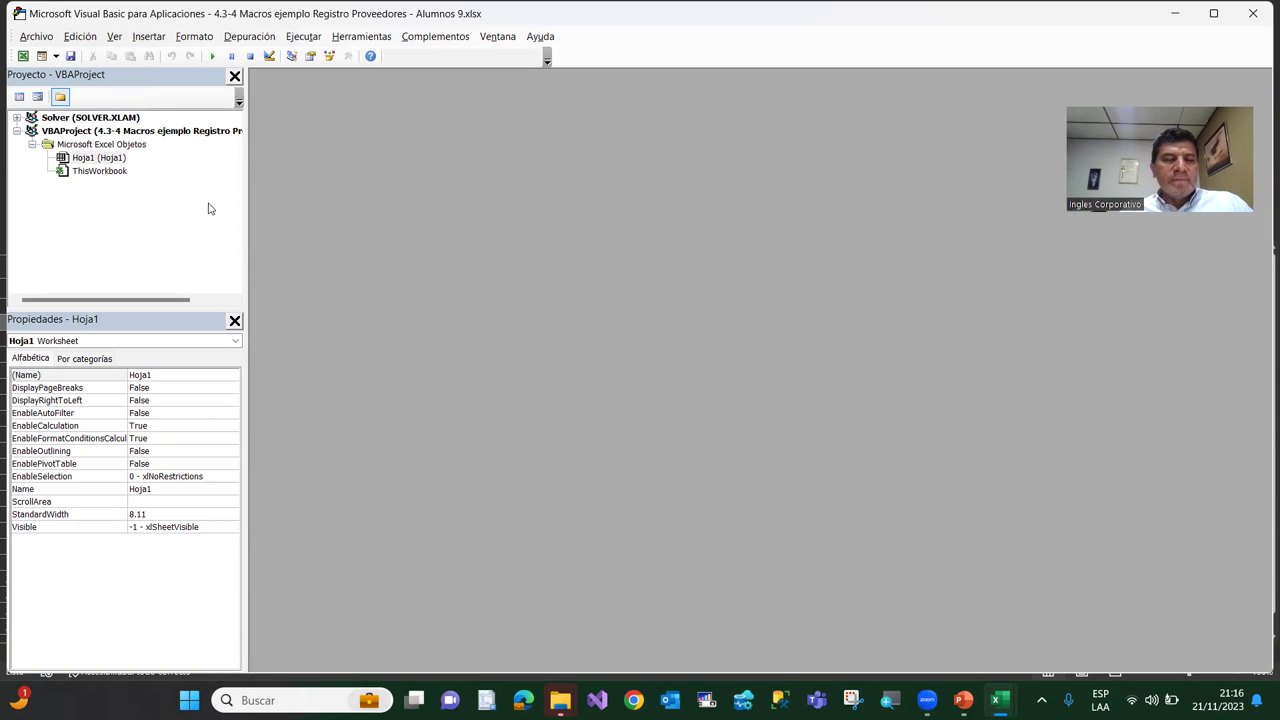
{"action": "left_click", "coordinate": [22, 57]}
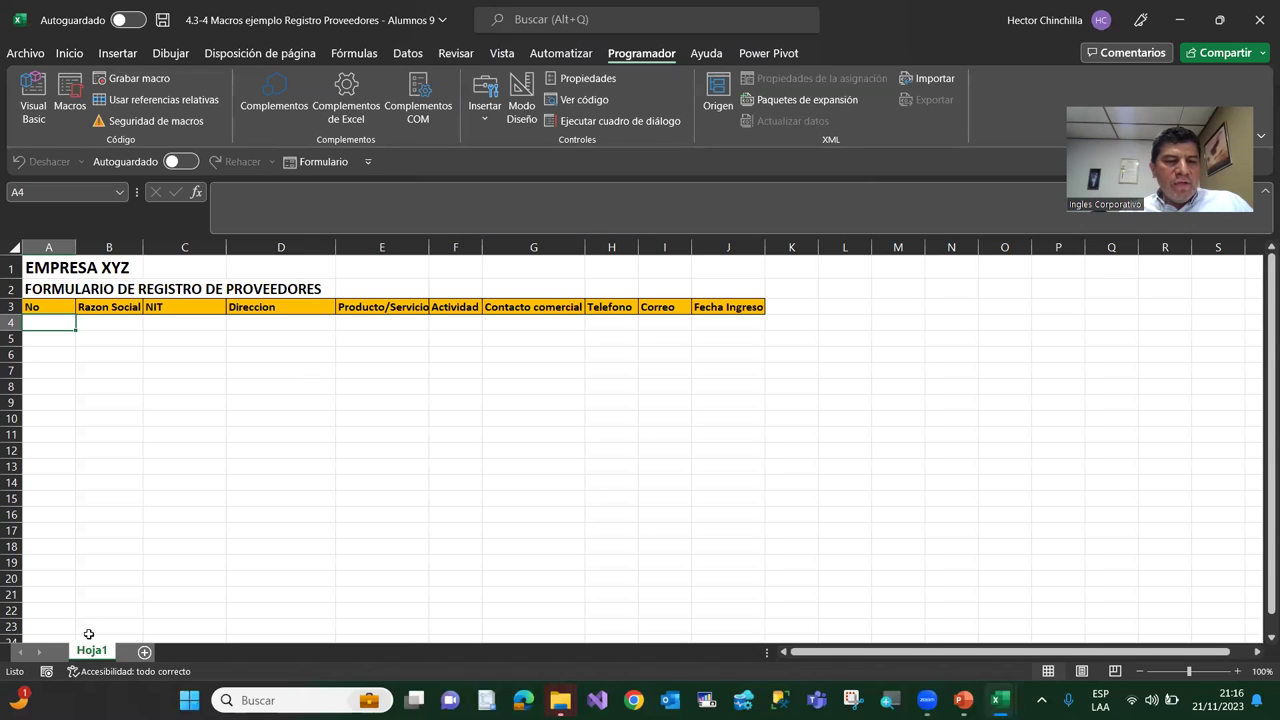
Reopen the VBA editor, close the Properties pane, and list the Insertar menu items
{"action": "left_click", "coordinate": [33, 108]}
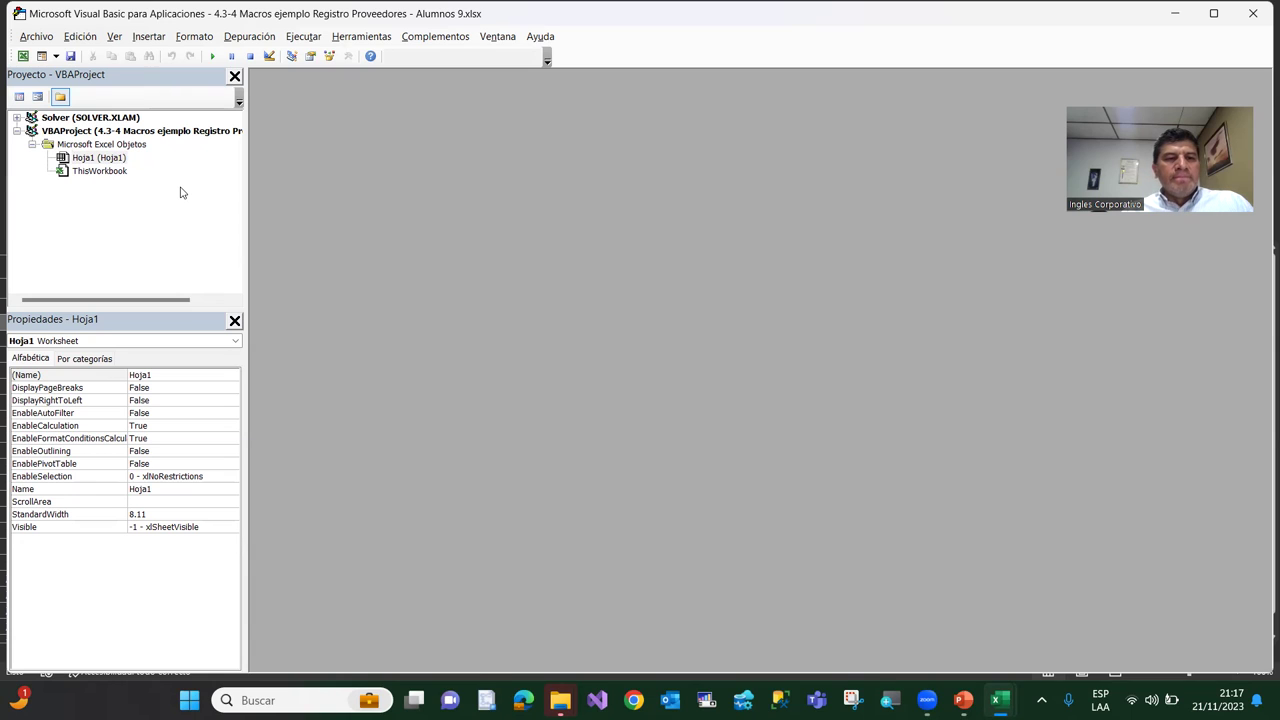
{"action": "left_click", "coordinate": [234, 320]}
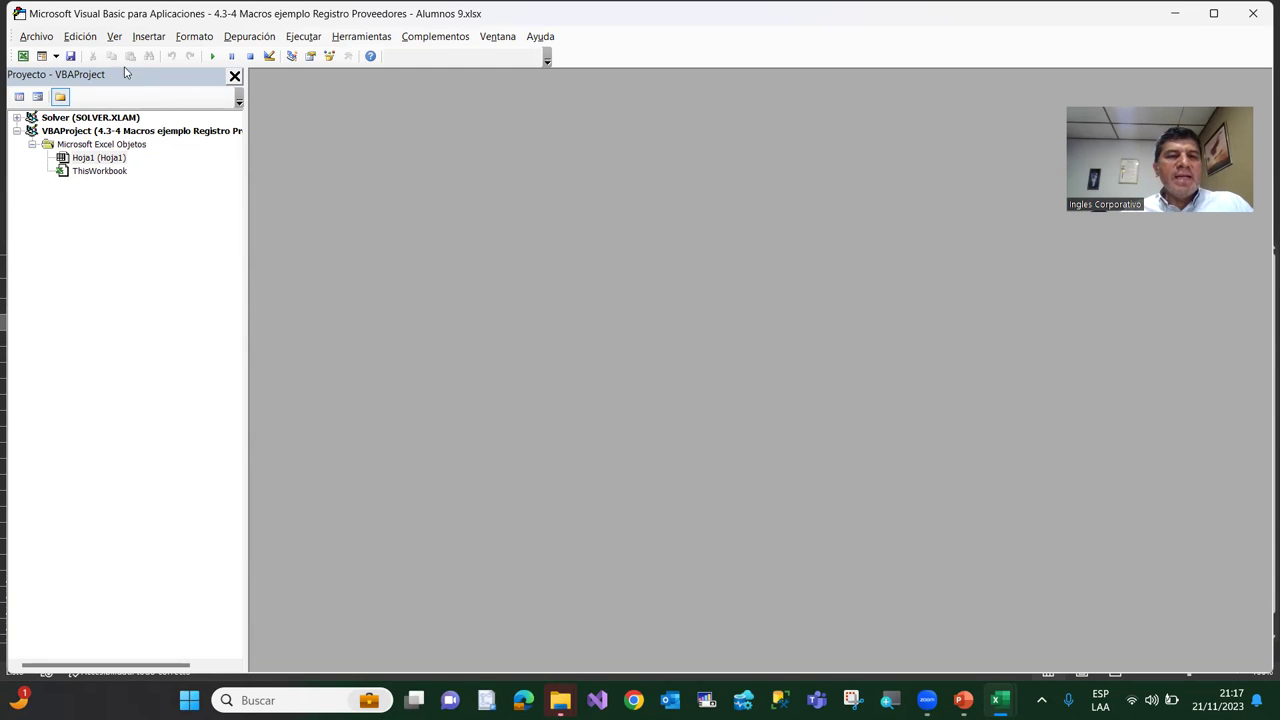
{"action": "left_click", "coordinate": [145, 40]}
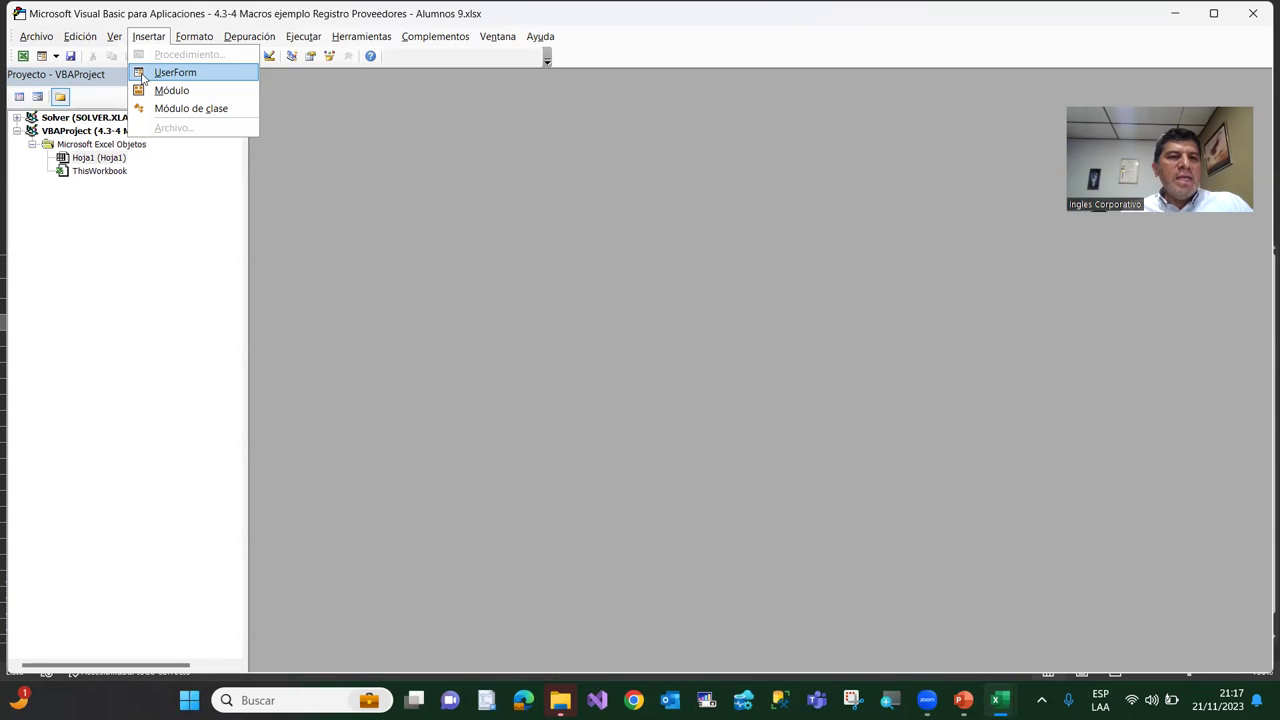
Insert UserForm1, move the controls toolbox beside it, then switch back to PowerPoint
{"action": "left_click", "coordinate": [143, 77]}
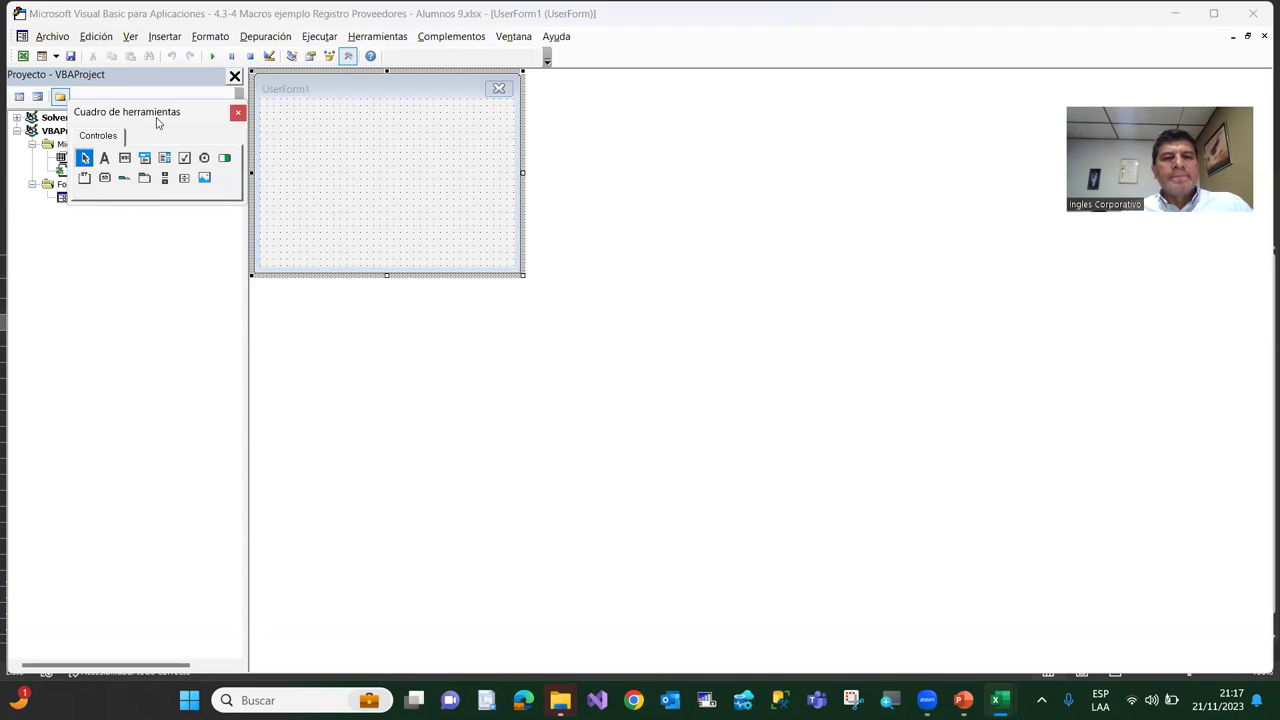
{"action": "left_click_drag", "start_coordinate": [137, 118], "coordinate": [692, 205]}
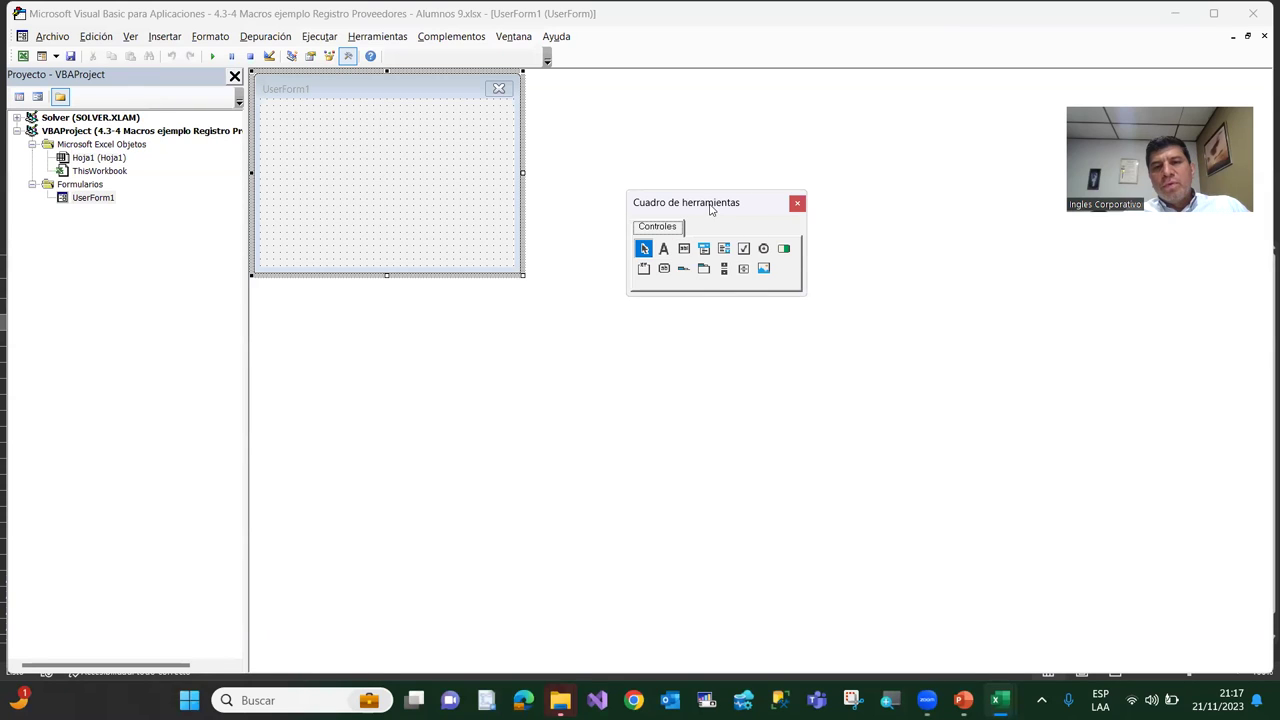
{"action": "left_click_drag", "start_coordinate": [704, 203], "coordinate": [685, 184]}
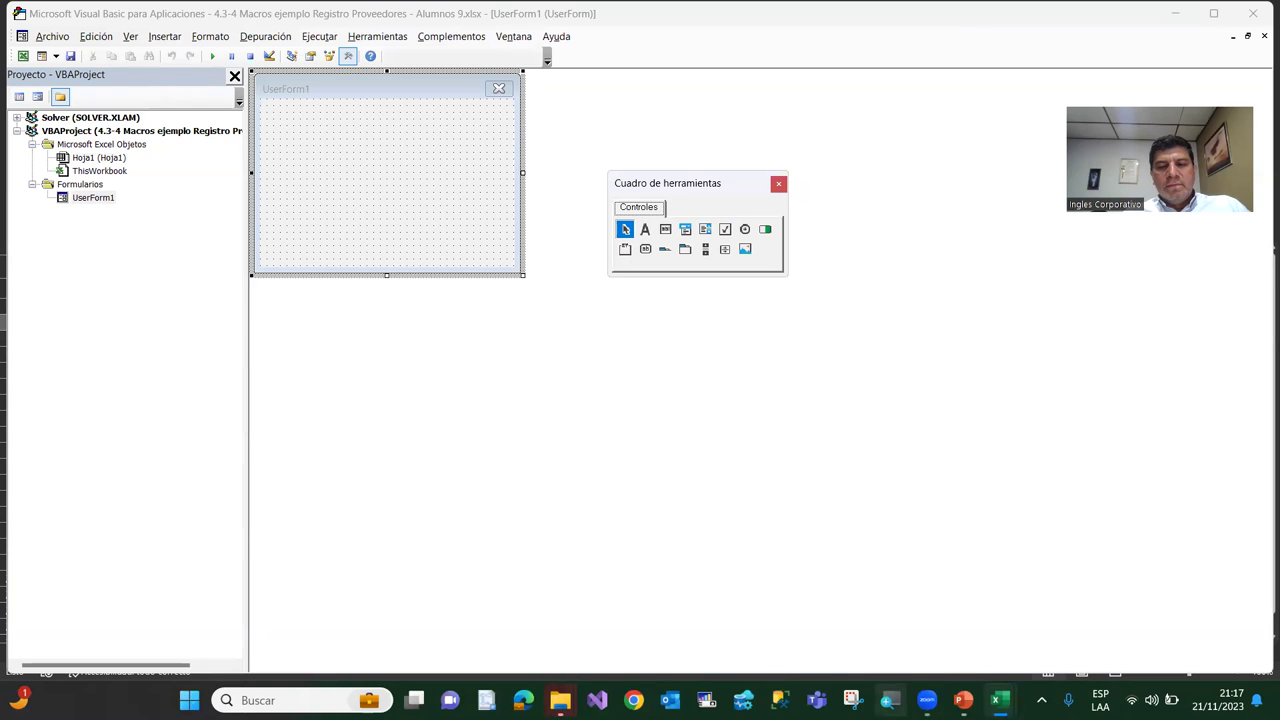
{"action": "mouse_move", "coordinate": [927, 700]}
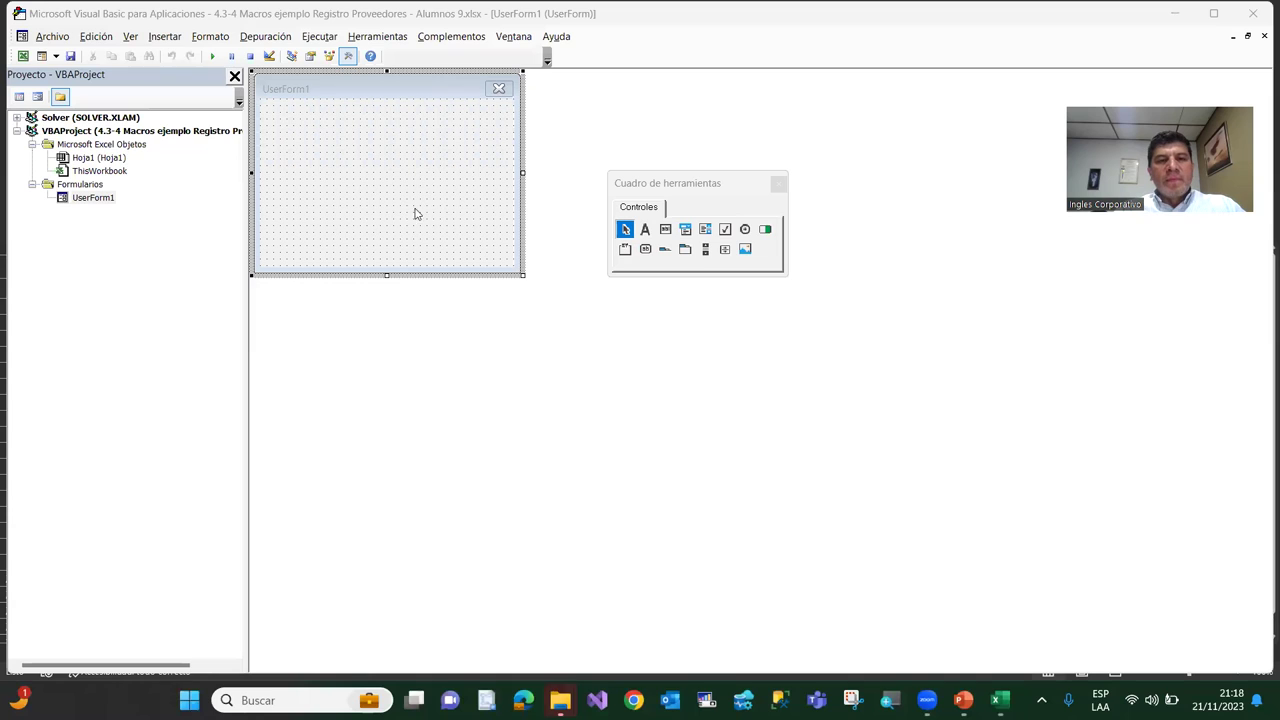
{"action": "left_click", "coordinate": [383, 199]}
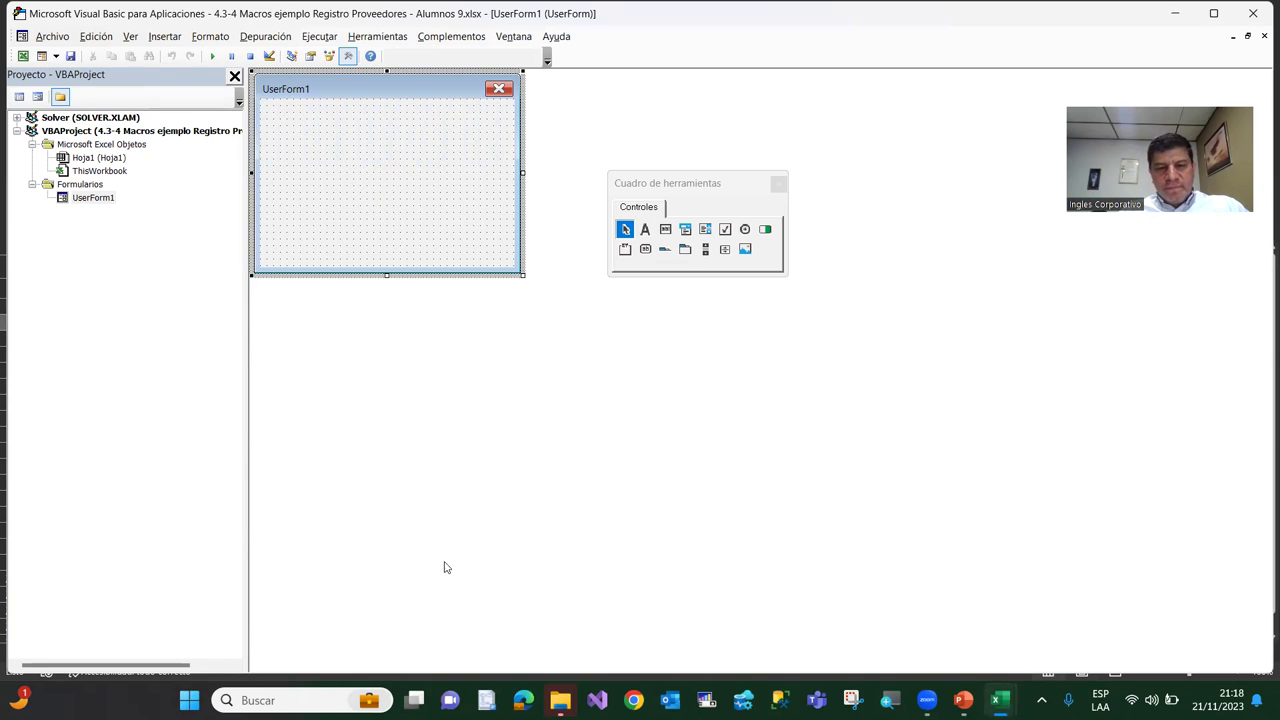
{"action": "key", "text": "alt+Tab"}
{"action": "key", "text": "Tab"}
{"action": "key", "text": "Tab"}
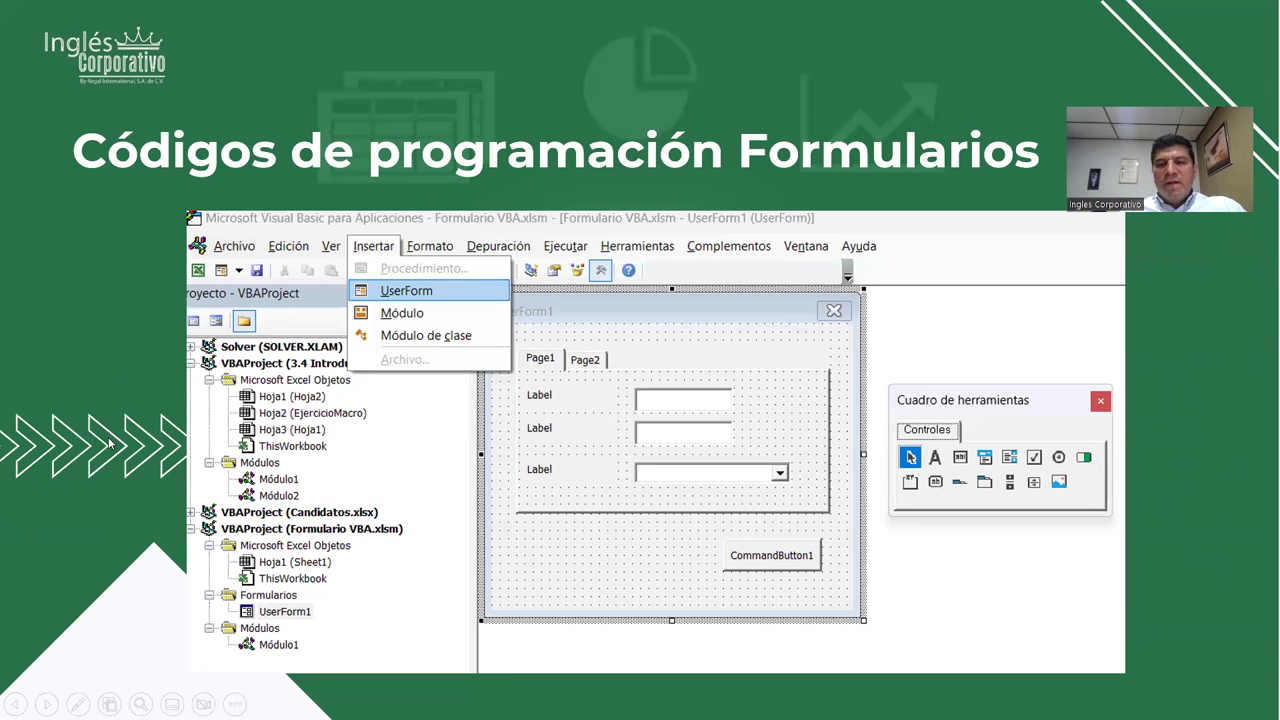
Use the slideshow's right-click Siguiente option to reach the ComboBox code slide
{"action": "right_click", "coordinate": [124, 355]}
{"action": "left_click", "coordinate": [89, 246]}
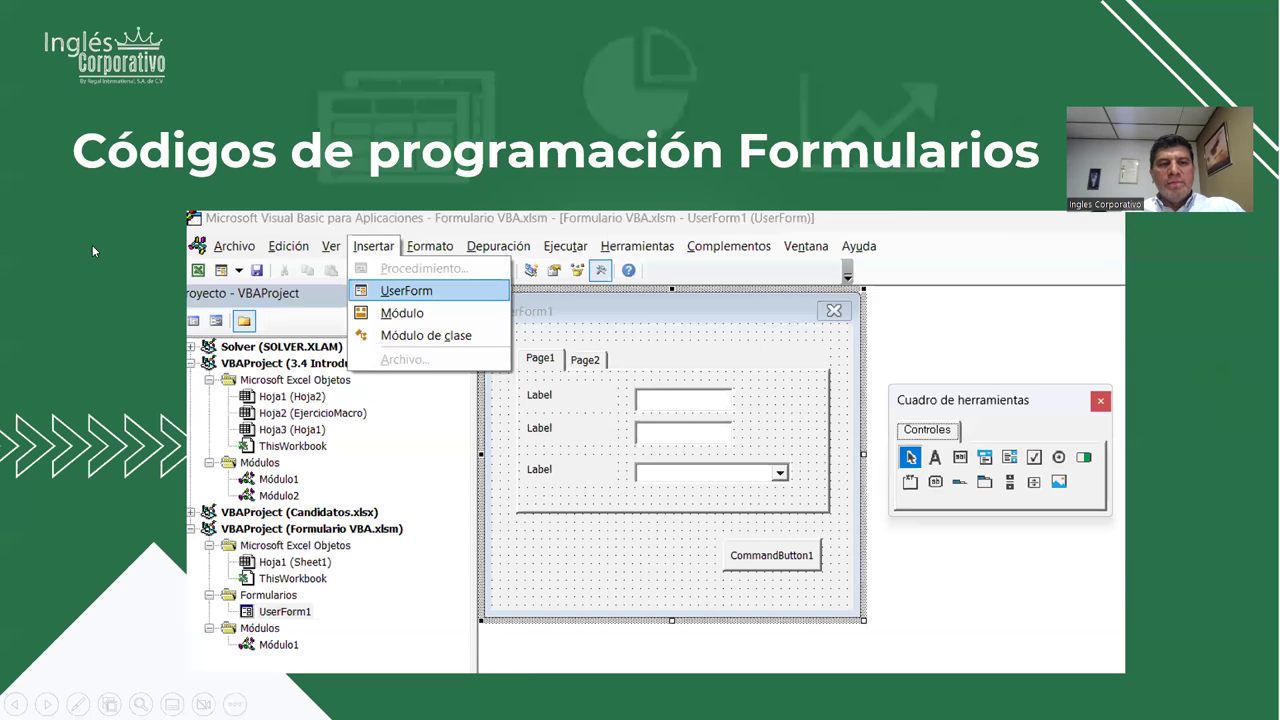
{"action": "left_click", "coordinate": [92, 245]}
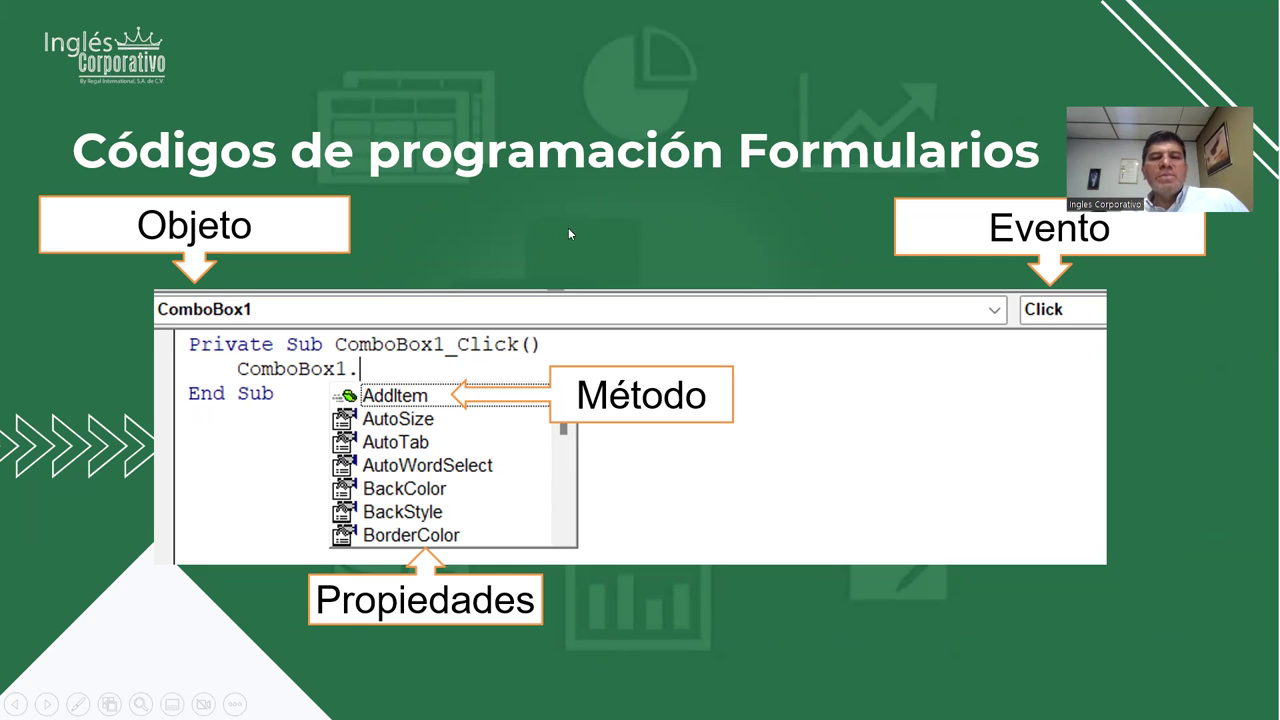
Advance the slideshow to the 'Objetos, Métodos, Propiedades, Eventos' slide on objects, collections and methods
{"action": "left_click", "coordinate": [630, 237]}
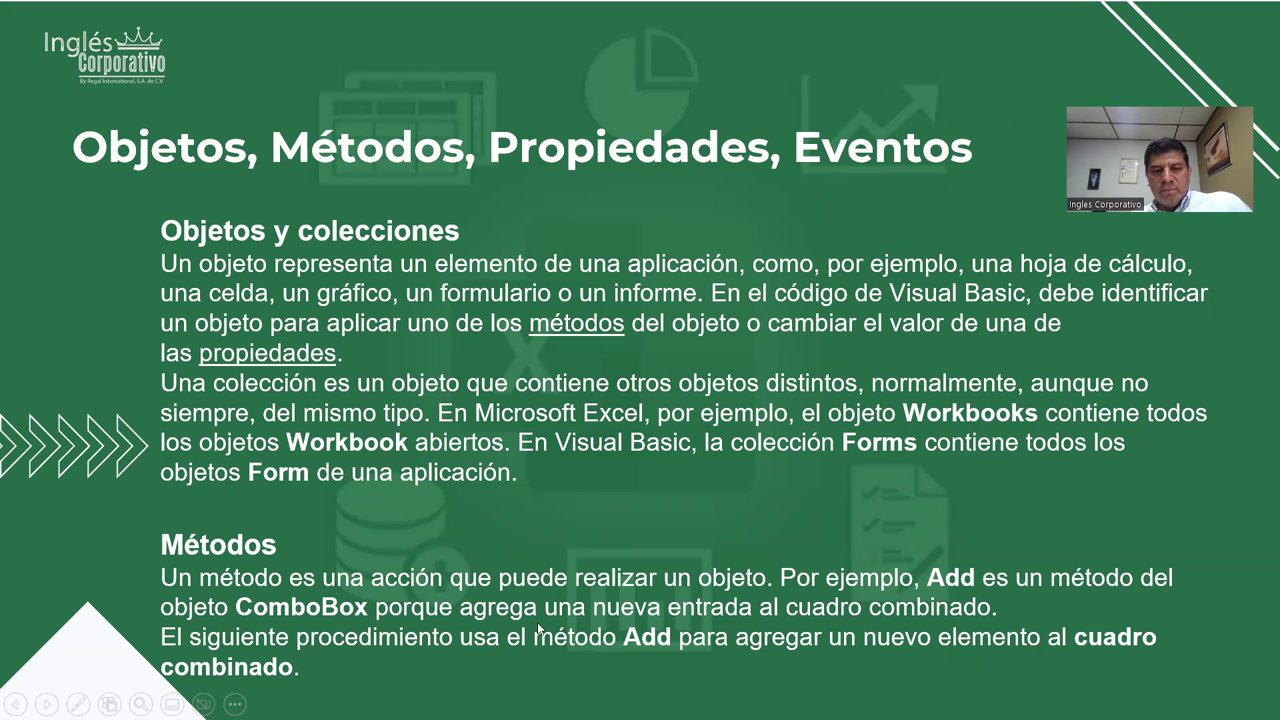
Advance to the slide defining Propiedades as object attributes and Eventos as recognised actions
{"action": "left_click", "coordinate": [544, 523]}
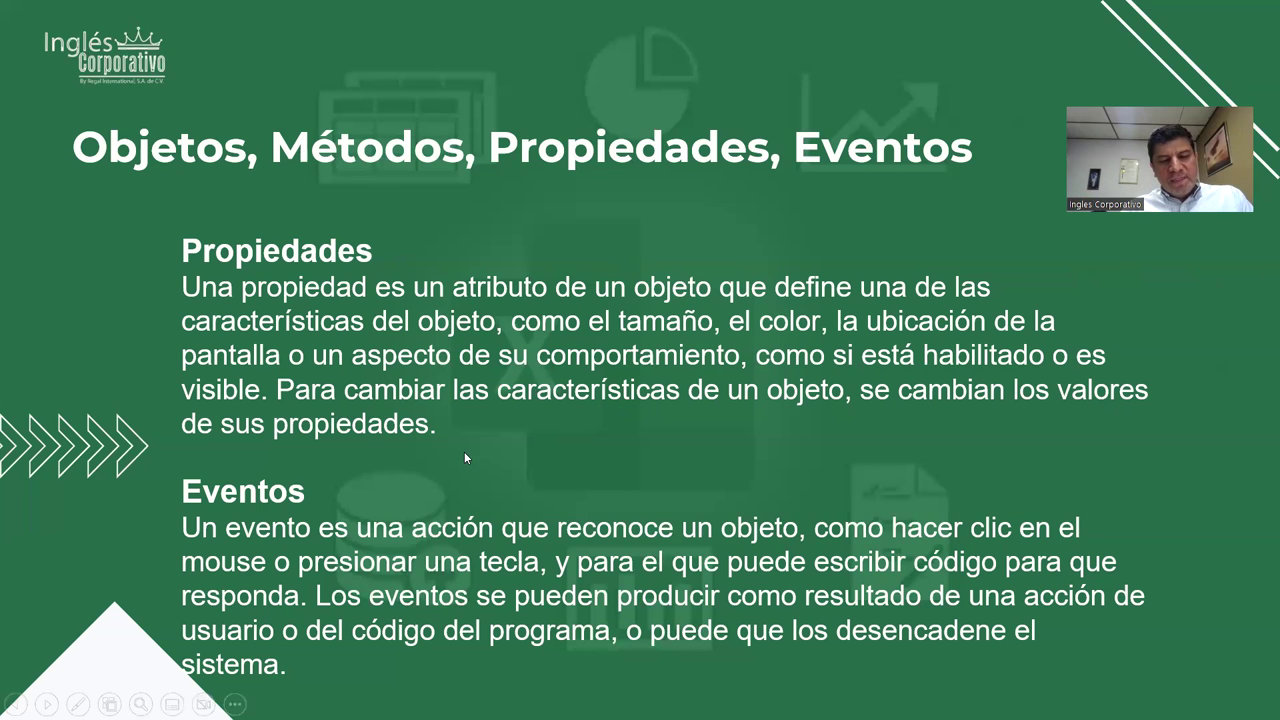
Exit the slideshow and minimize PowerPoint to bring back the VBA editor with UserForm1
{"action": "key", "text": "alt+Tab"}
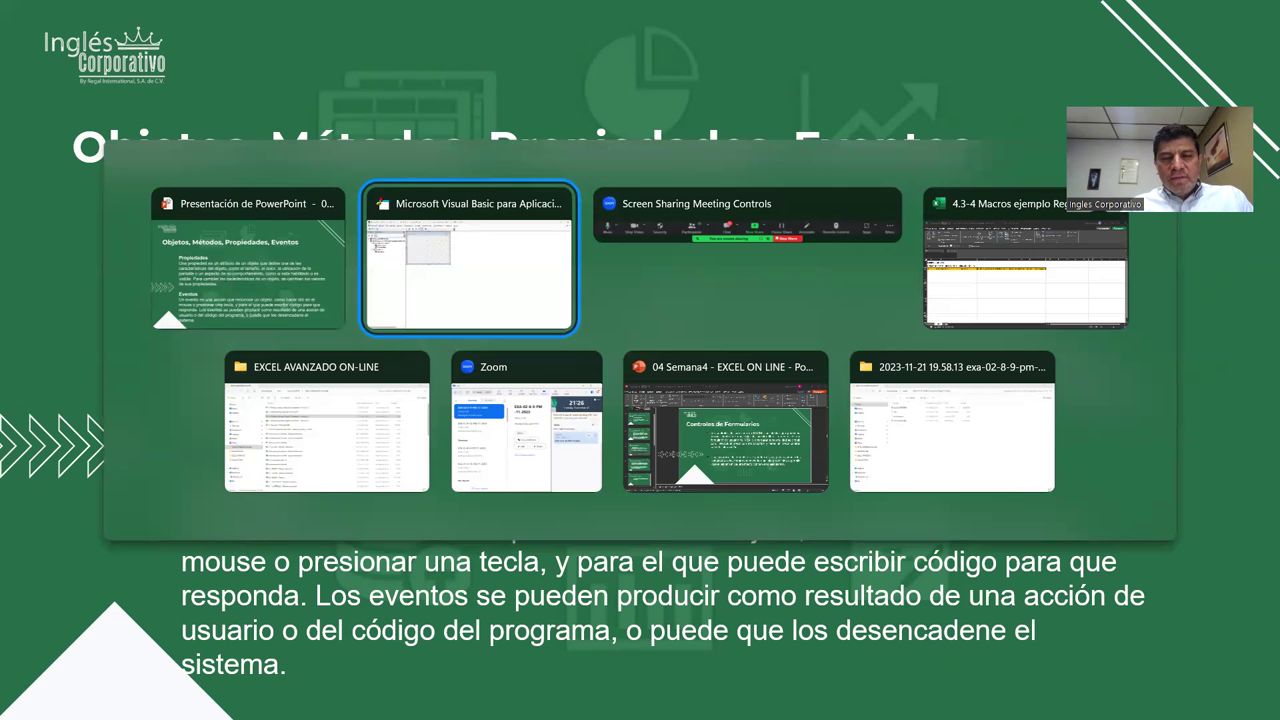
{"action": "key", "text": "alt+Tab"}
{"action": "key", "text": "alt+Tab"}
{"action": "key", "text": "alt+Tab"}
{"action": "key", "text": "alt+Tab"}
{"action": "key", "text": "alt+Tab"}
{"action": "key", "text": "alt+Tab"}
{"action": "key", "text": "alt+Tab"}
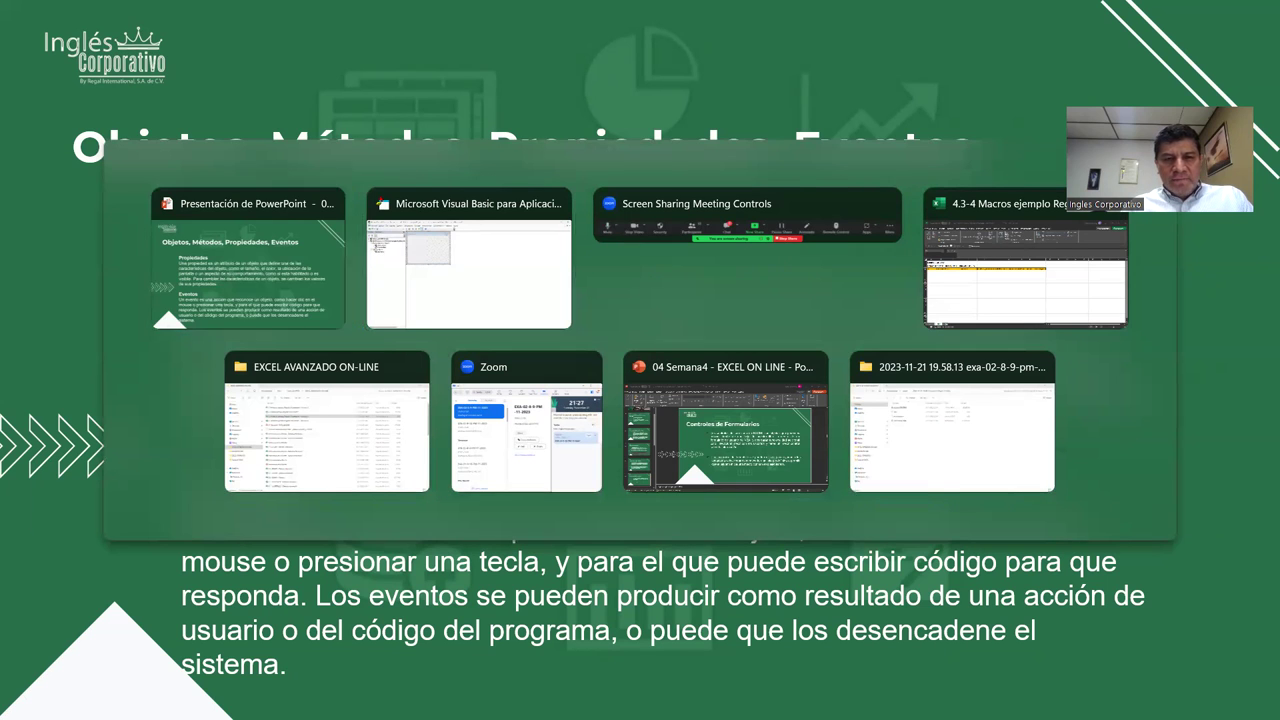
{"action": "key", "text": "Escape"}
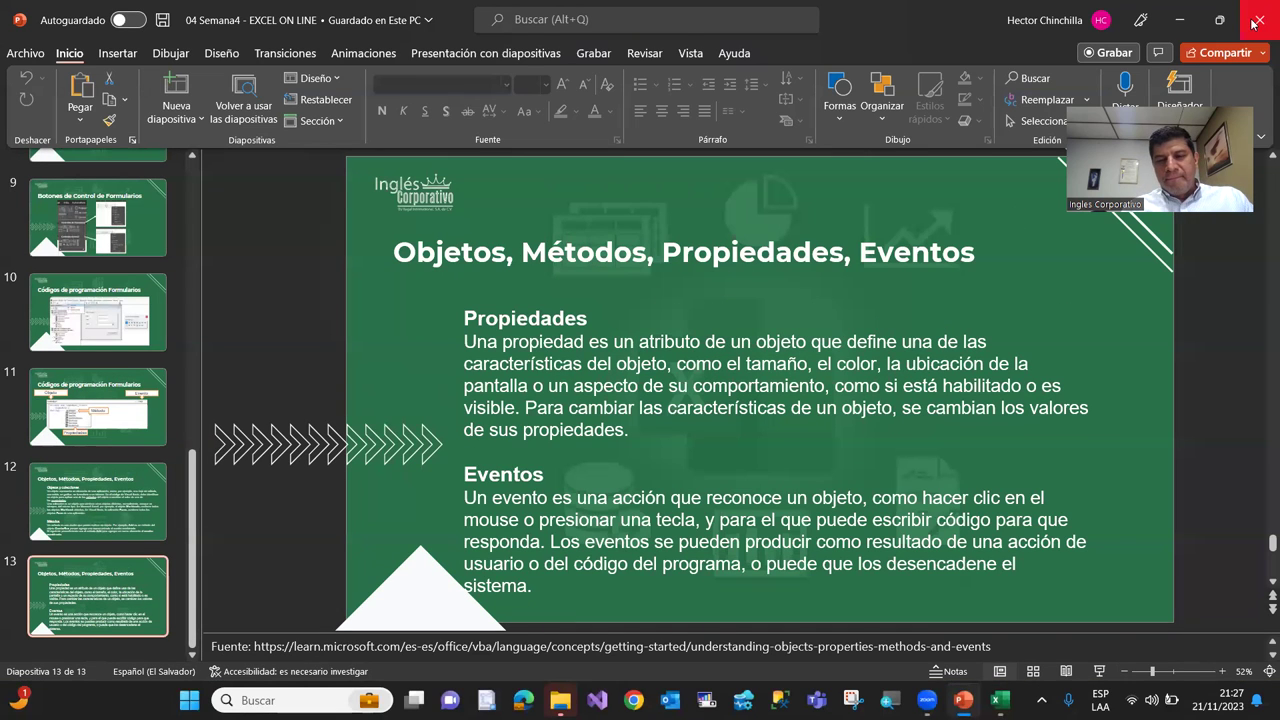
{"action": "left_click", "coordinate": [1178, 20]}
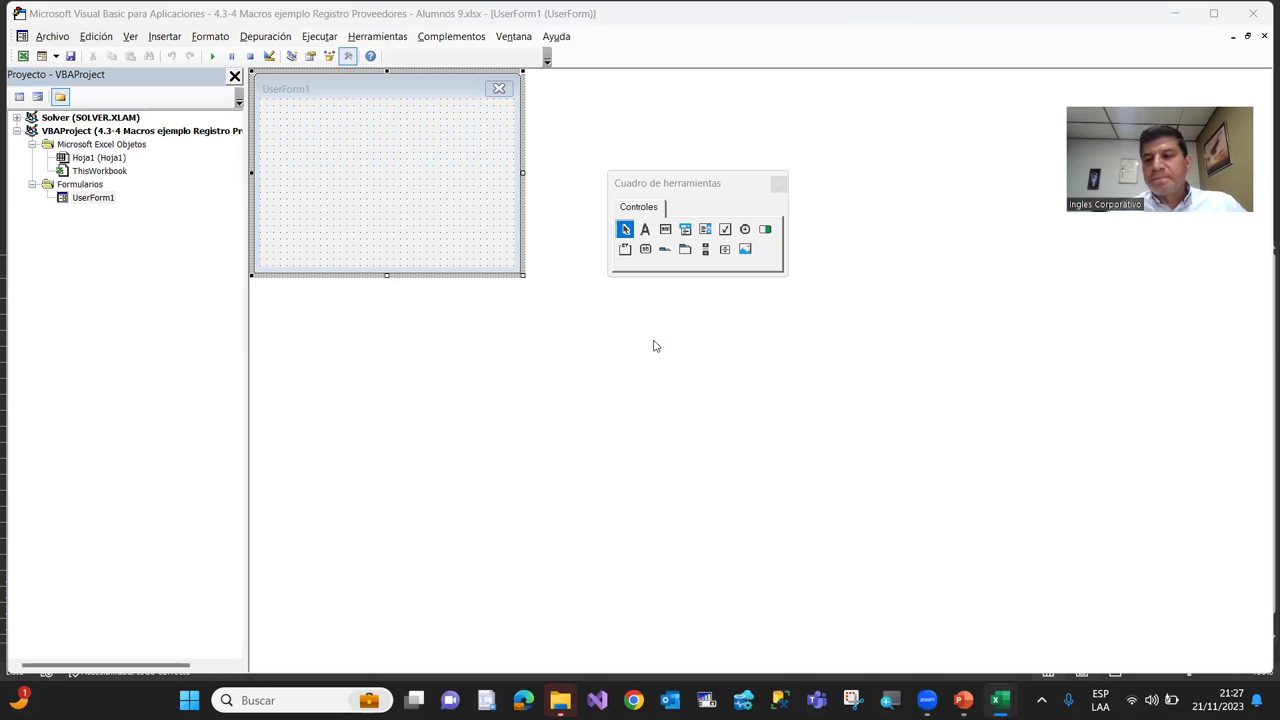
Switch to Excel and back to the VBA editor, then show UserForm1's Properties window
{"action": "left_click", "coordinate": [22, 57]}
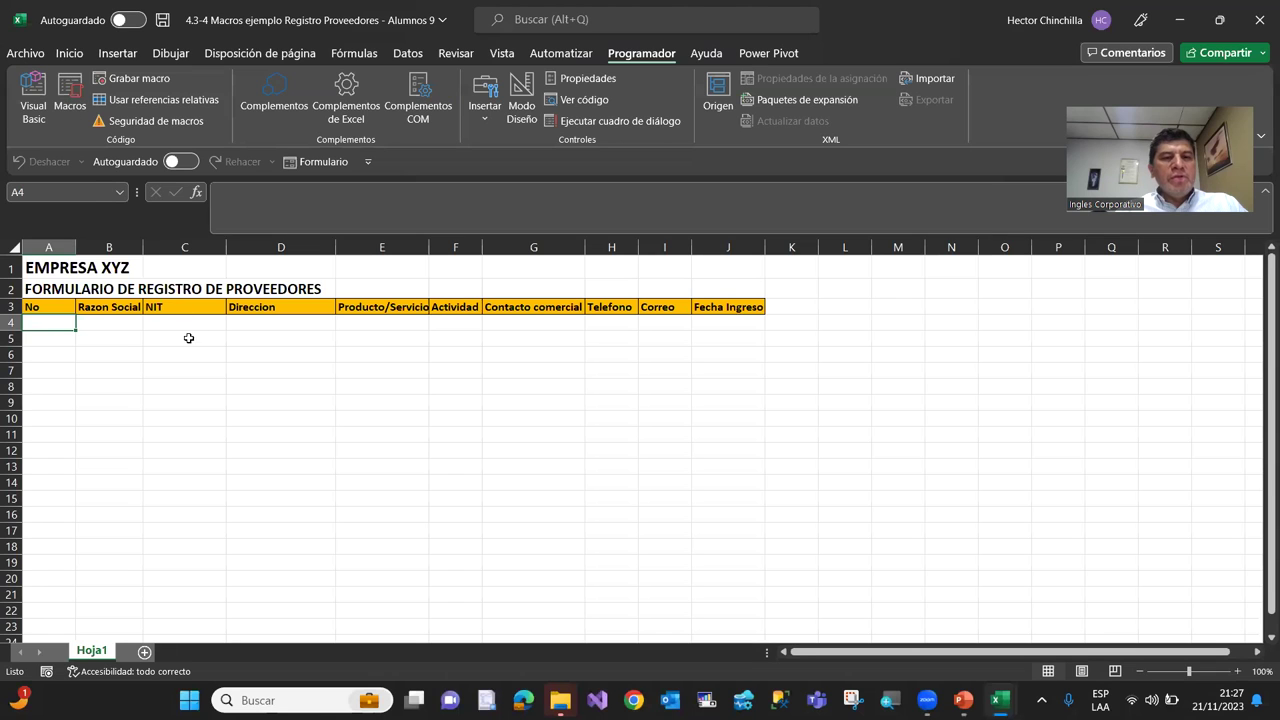
{"action": "left_click", "coordinate": [46, 108]}
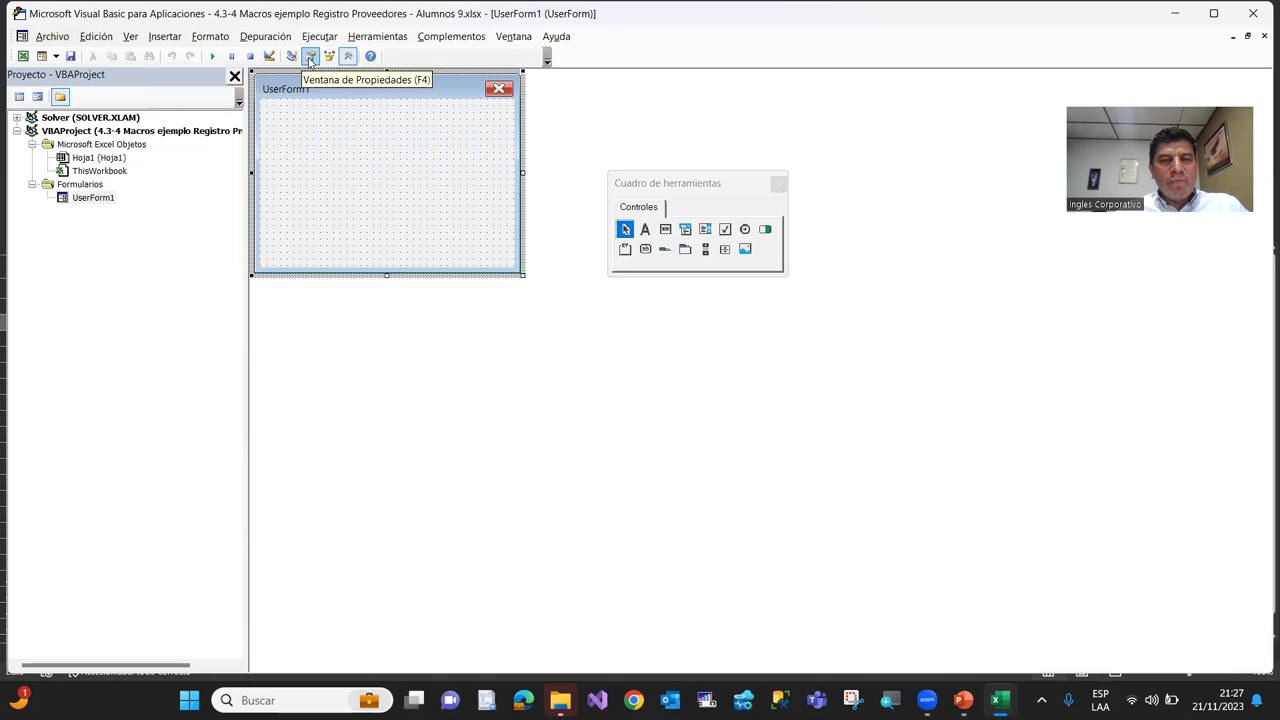
{"action": "left_click", "coordinate": [312, 57]}
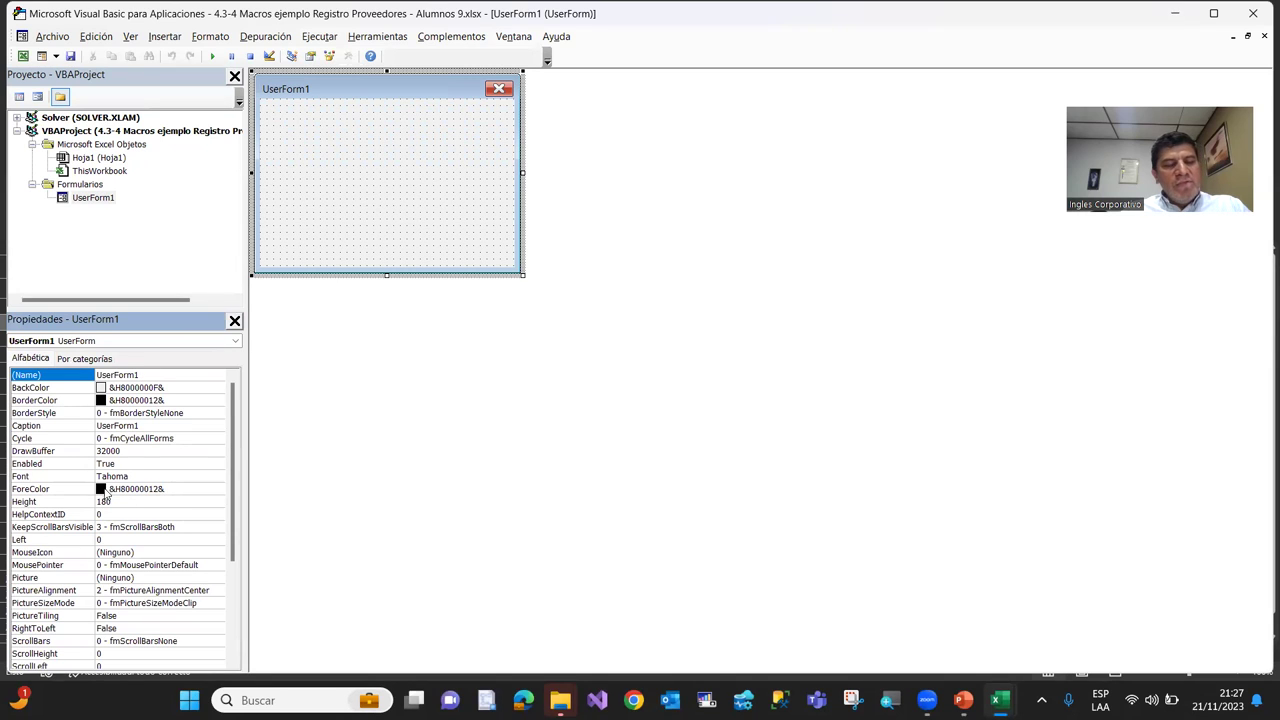
{"action": "scroll", "coordinate": [231, 462], "scroll_direction": "down", "scroll_amount": 1}
{"action": "scroll", "coordinate": [231, 462], "scroll_direction": "down", "scroll_amount": 1}
{"action": "scroll", "coordinate": [232, 465], "scroll_direction": "down", "scroll_amount": 1}
{"action": "scroll", "coordinate": [234, 470], "scroll_direction": "up", "scroll_amount": 2}
{"action": "left_click_drag", "start_coordinate": [235, 471], "coordinate": [236, 449]}
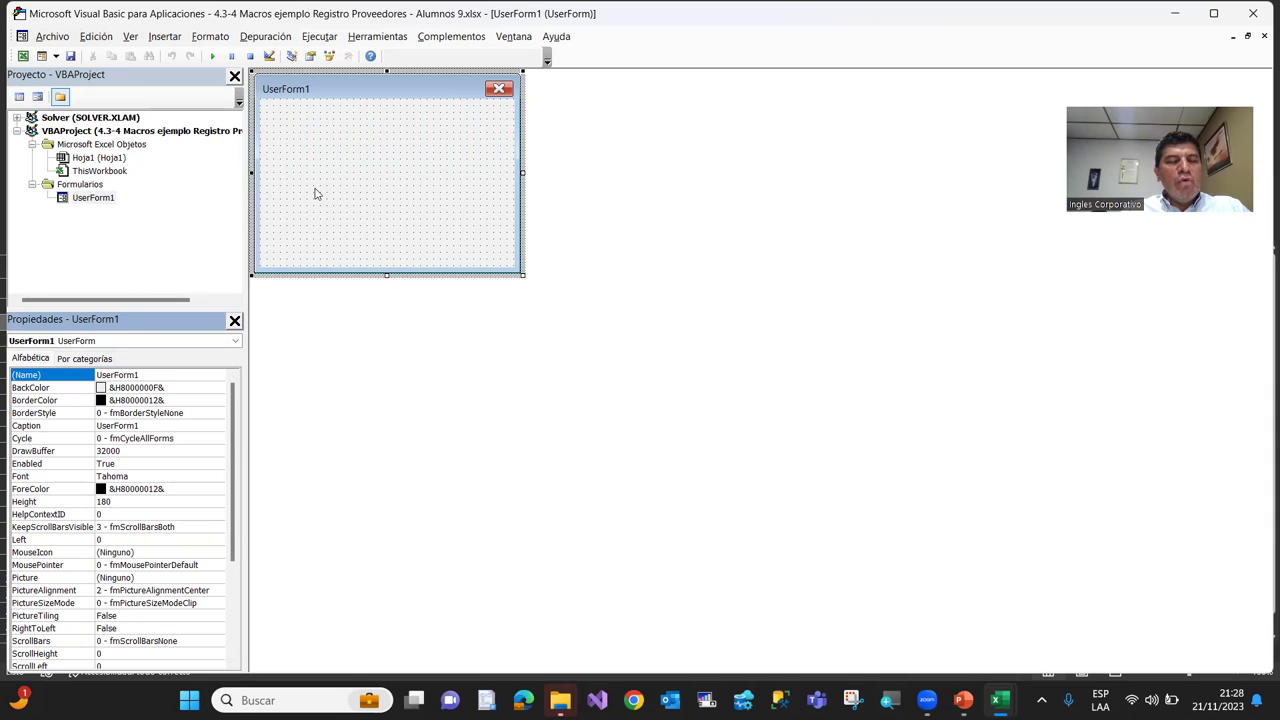
{"action": "left_click", "coordinate": [315, 193]}
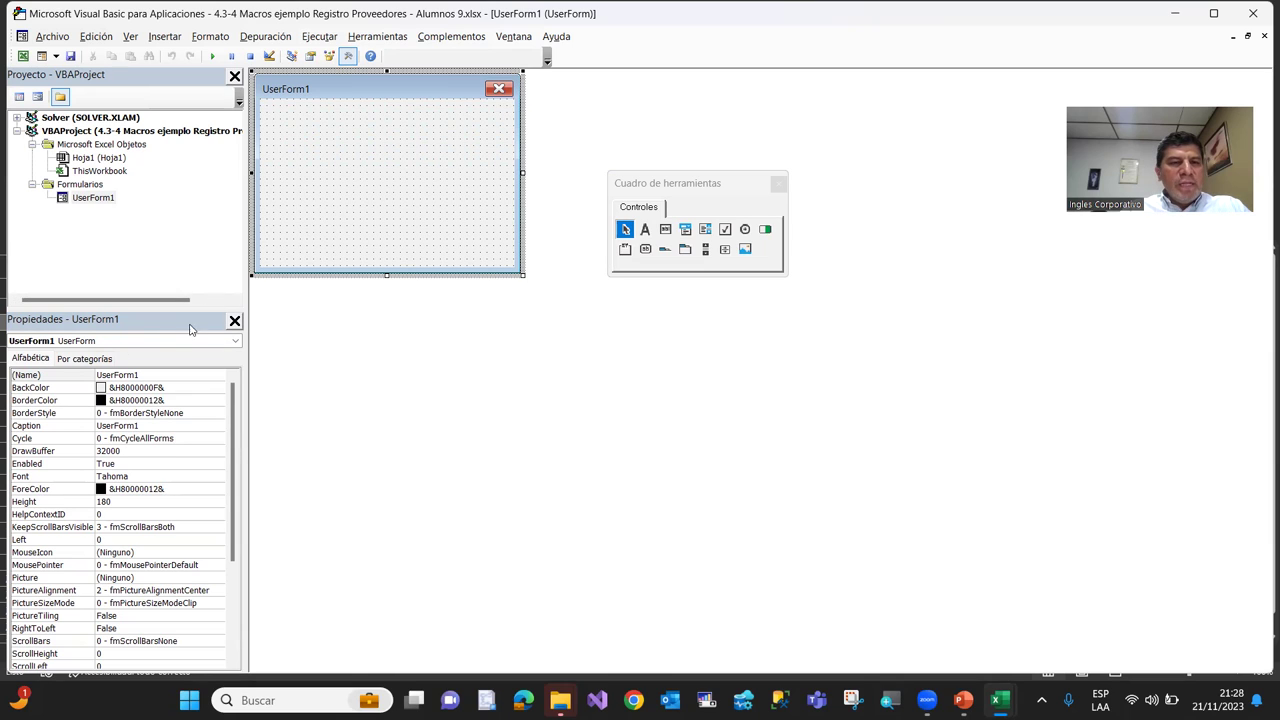
{"action": "left_click", "coordinate": [53, 430]}
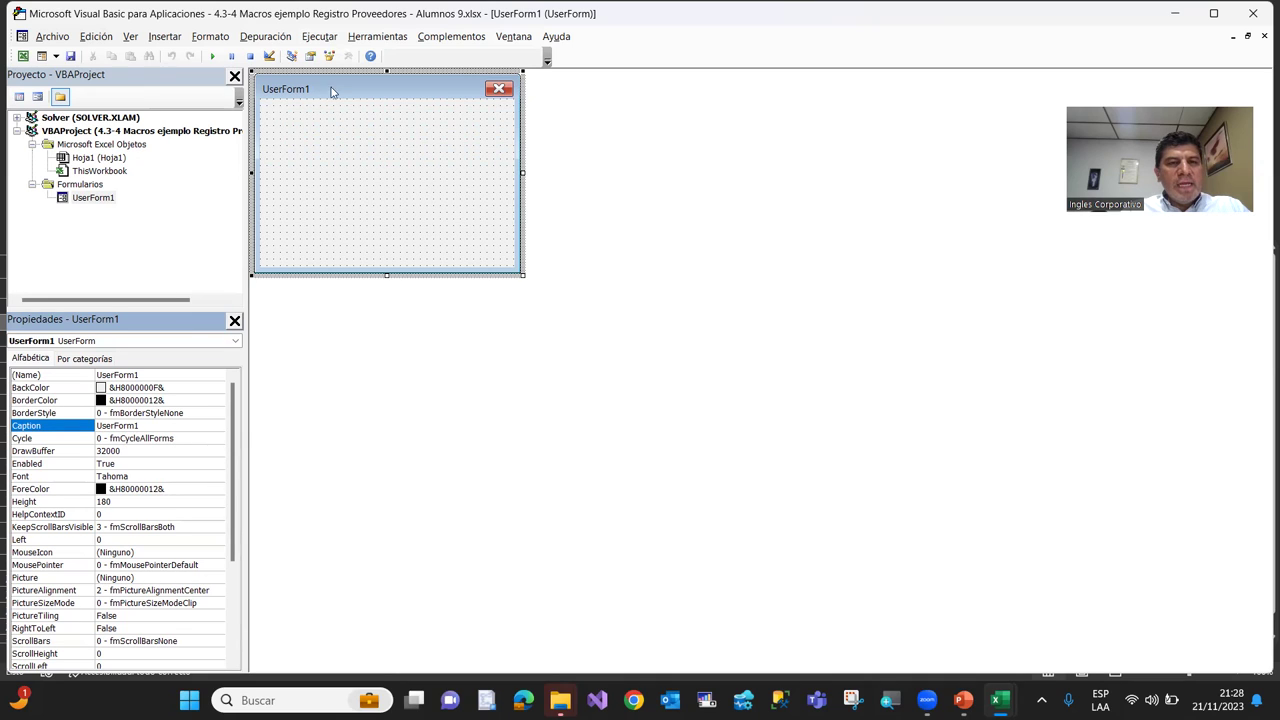
Change the form's Caption from UserForm1 to 'Registro de Proveedores'
{"action": "left_click", "coordinate": [155, 425]}
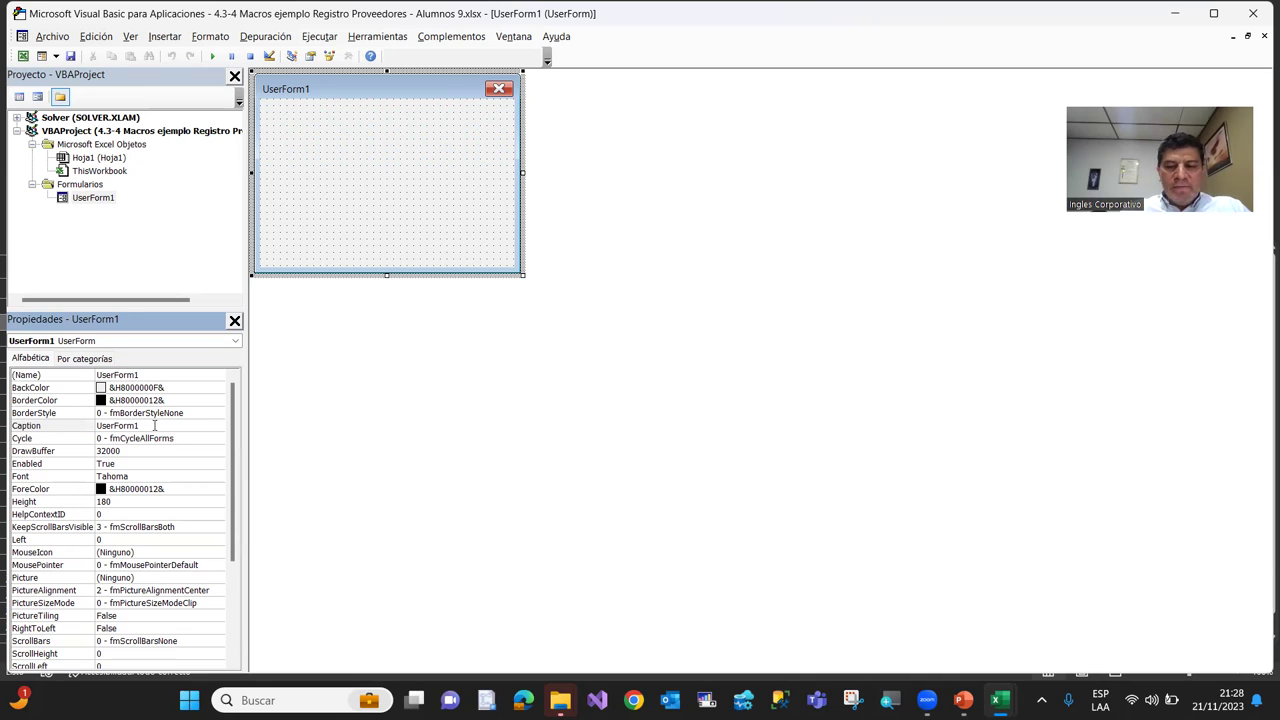
{"action": "key", "text": "BackSpace"}
{"action": "key", "text": "BackSpace"}
{"action": "key", "text": "BackSpace"}
{"action": "key", "text": "BackSpace"}
{"action": "key", "text": "BackSpace"}
{"action": "type", "text": "Registros"}
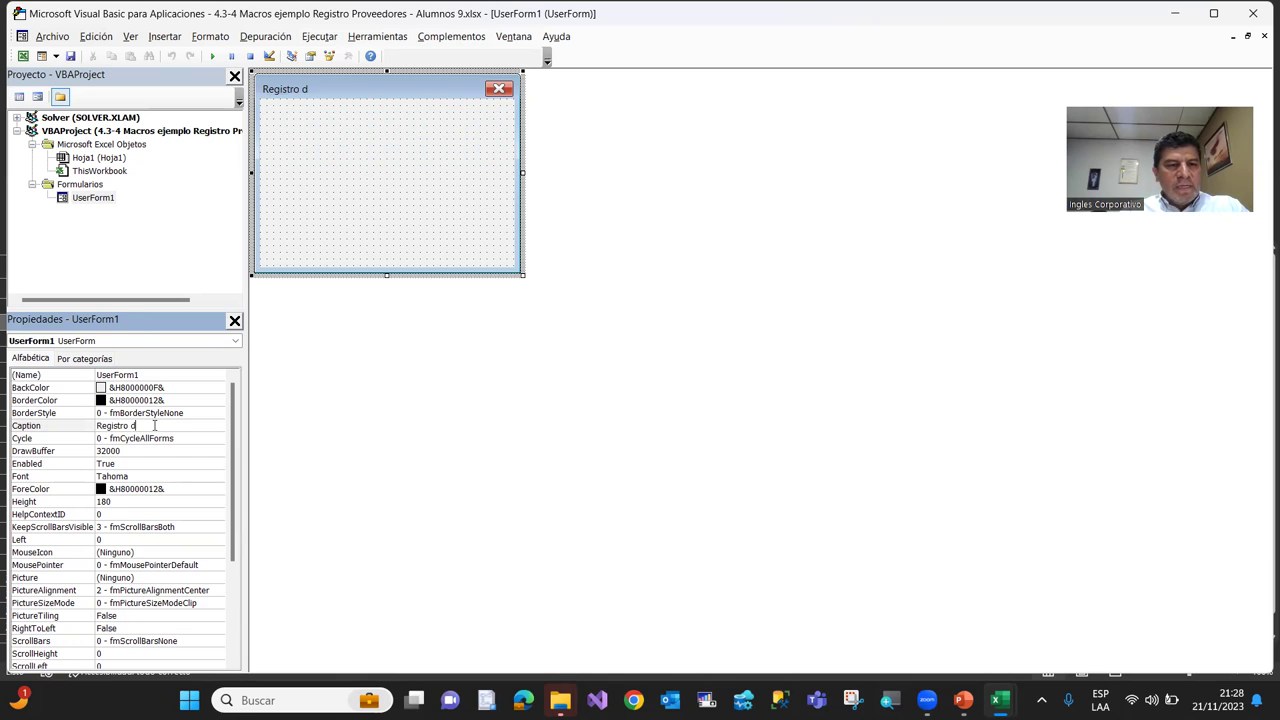
{"action": "type", "text": "edores"}
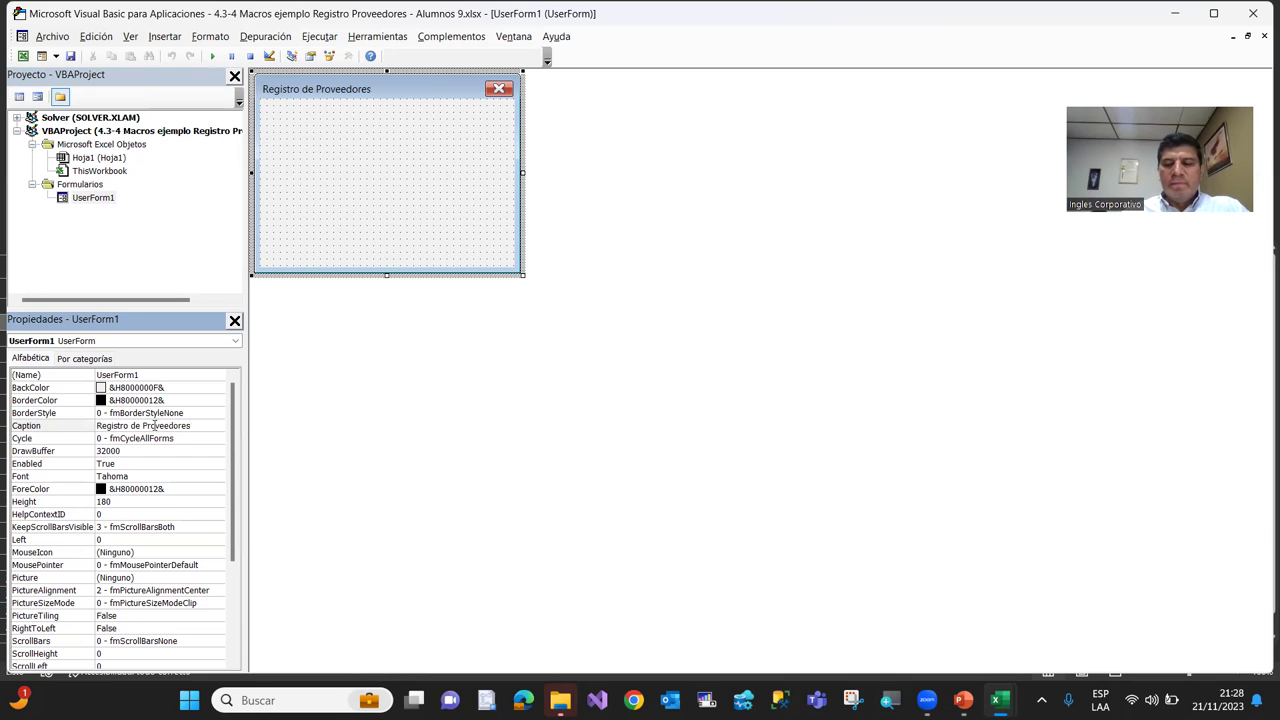
{"action": "key", "text": "Return"}
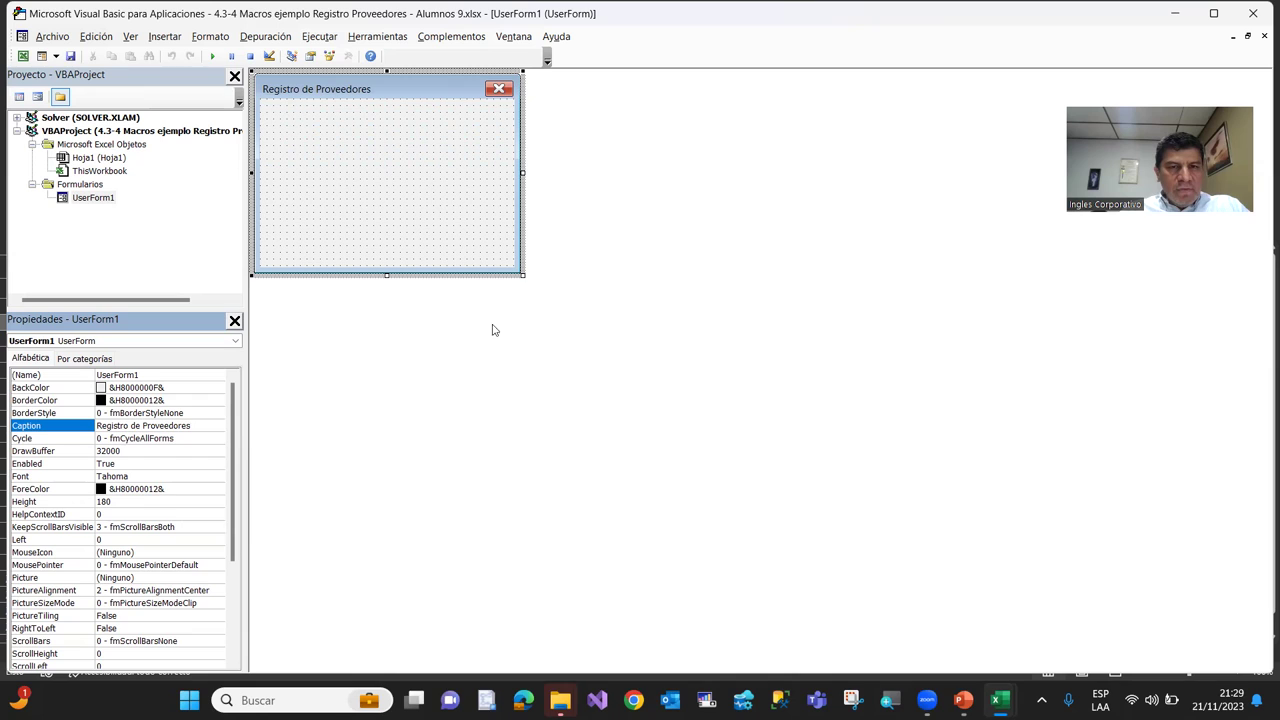
{"action": "left_click", "coordinate": [522, 274]}
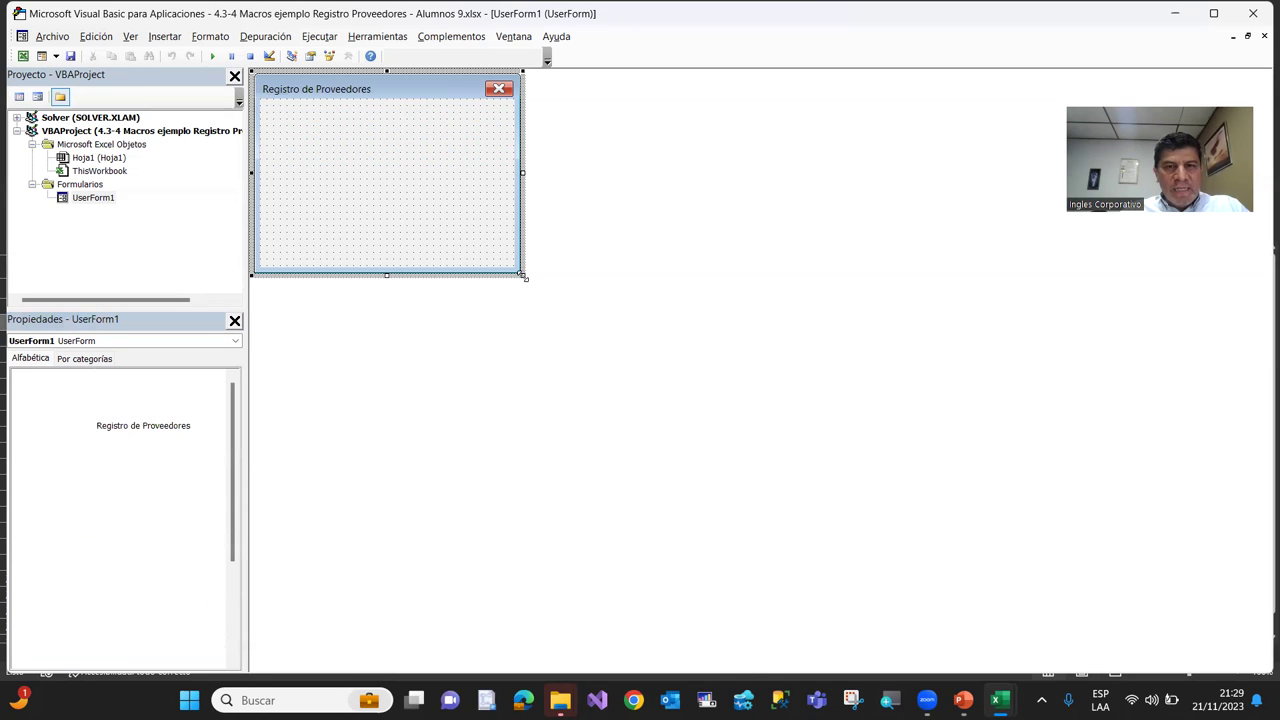
Drag the form's handles to enlarge it to Height 338.4 and Width 322.8
{"action": "left_click_drag", "start_coordinate": [522, 274], "coordinate": [614, 450]}
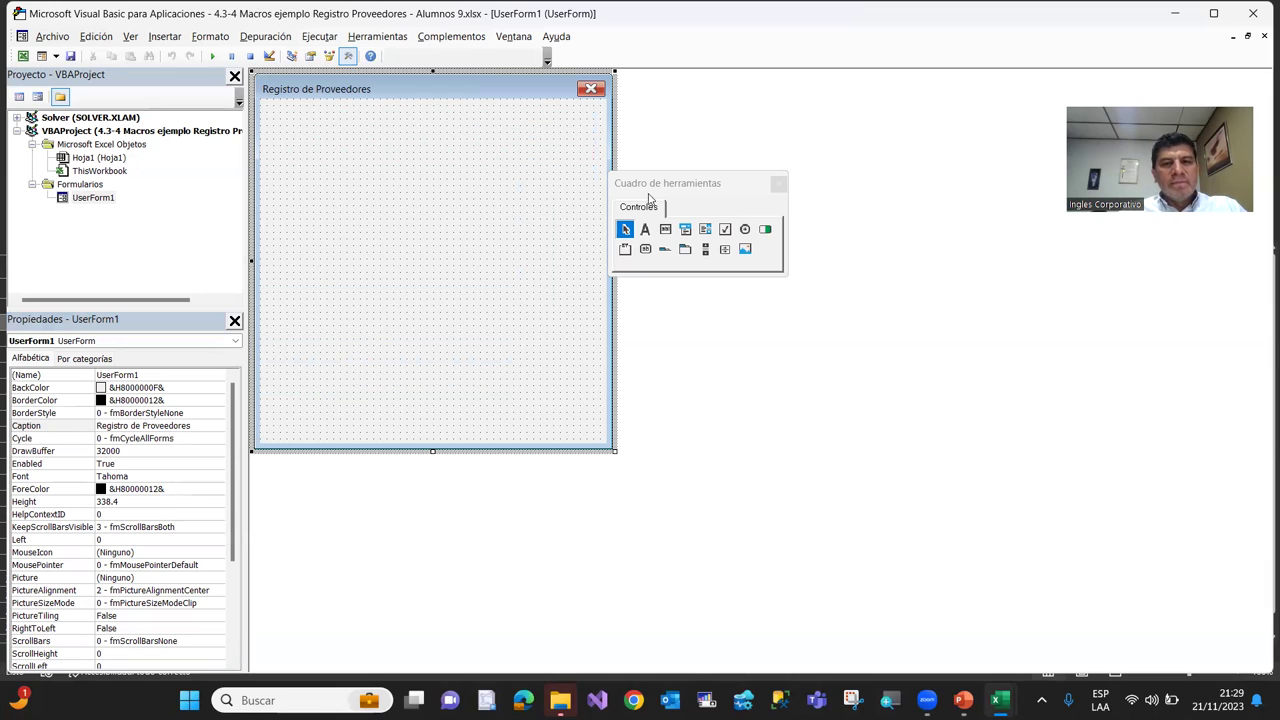
{"action": "left_click_drag", "start_coordinate": [234, 449], "coordinate": [232, 503]}
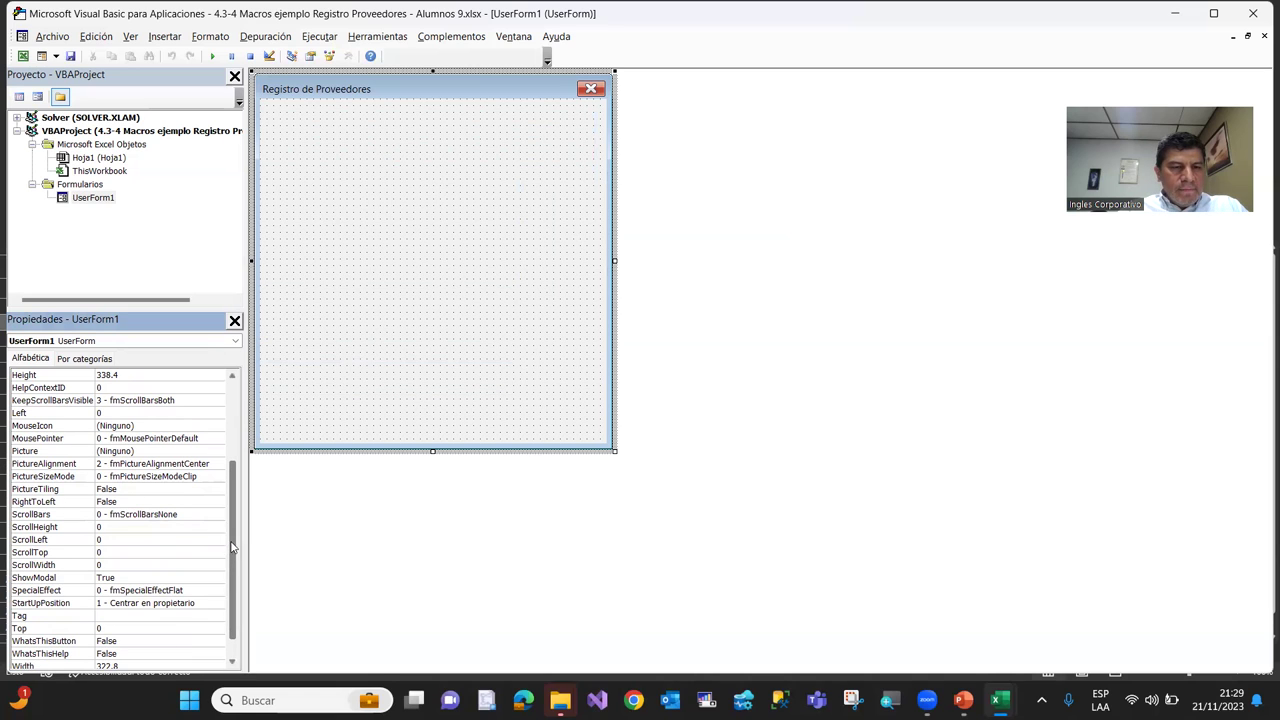
{"action": "left_click_drag", "start_coordinate": [232, 546], "coordinate": [232, 498]}
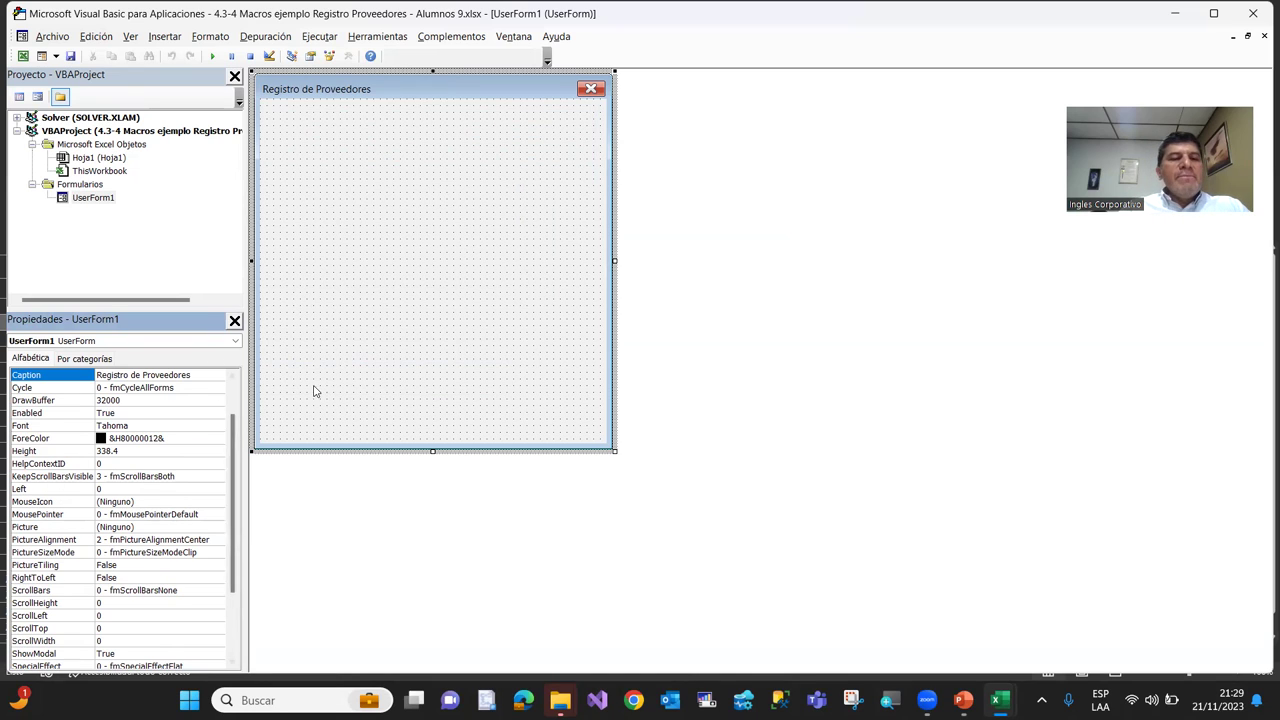
Open the Toolbox of form controls and position it beside the form
{"action": "left_click", "coordinate": [443, 160]}
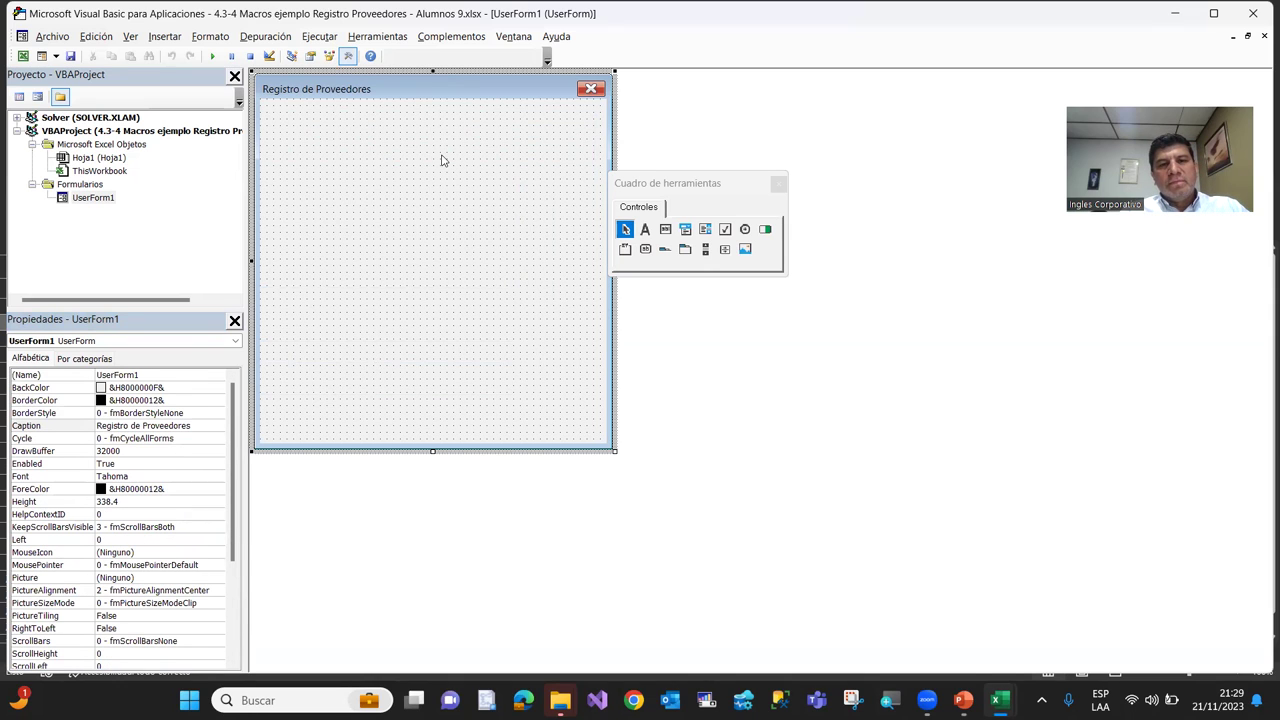
{"action": "left_click", "coordinate": [695, 190]}
{"action": "left_click_drag", "start_coordinate": [695, 190], "coordinate": [790, 209]}
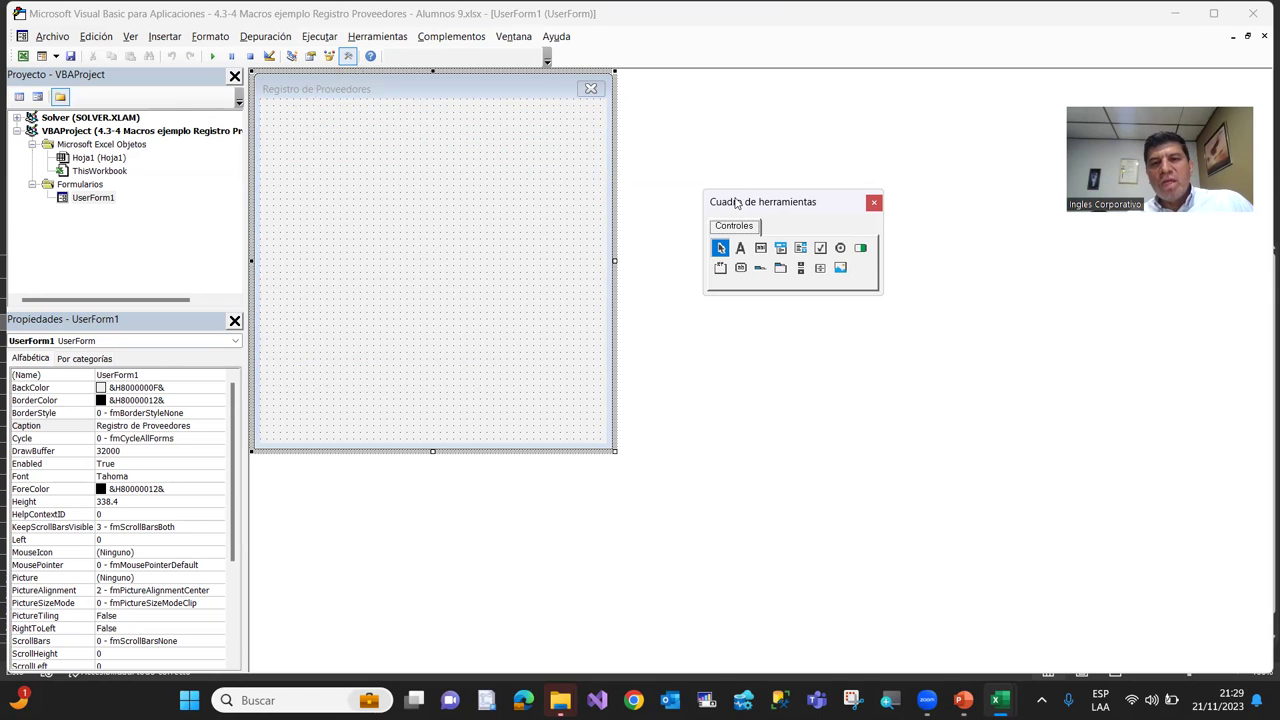
{"action": "left_click_drag", "start_coordinate": [735, 203], "coordinate": [704, 171]}
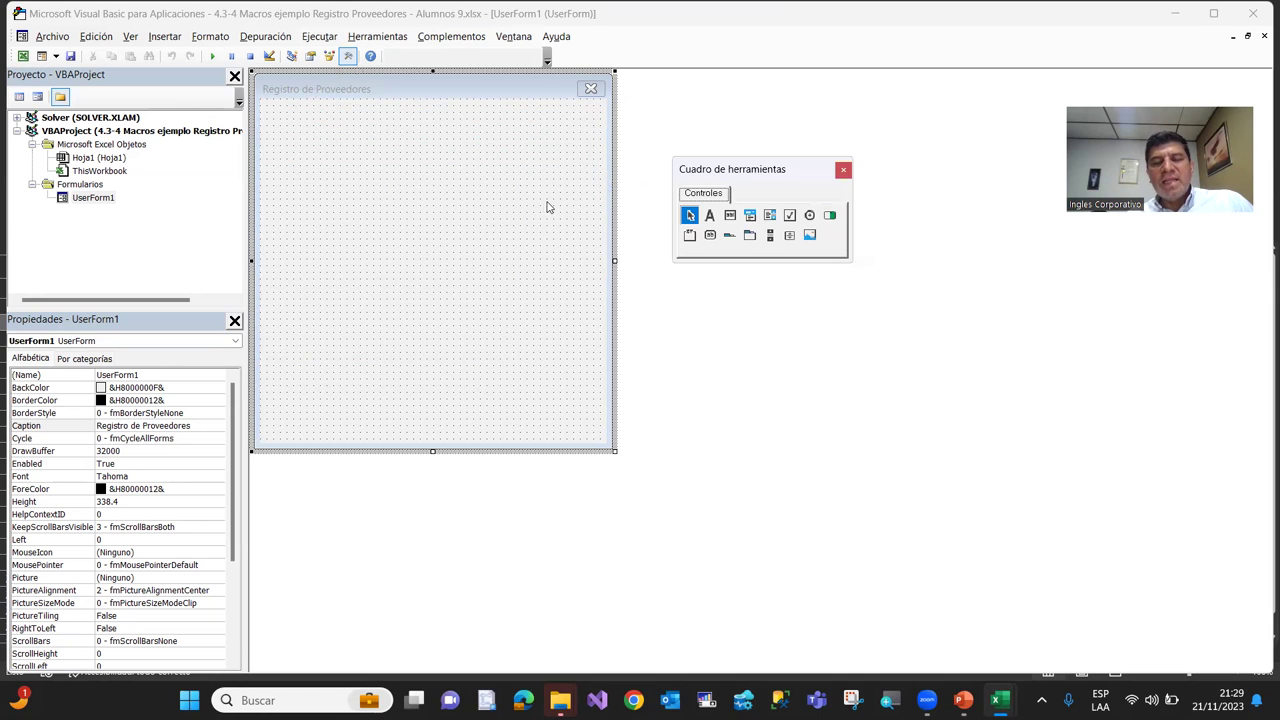
{"action": "left_click", "coordinate": [843, 170]}
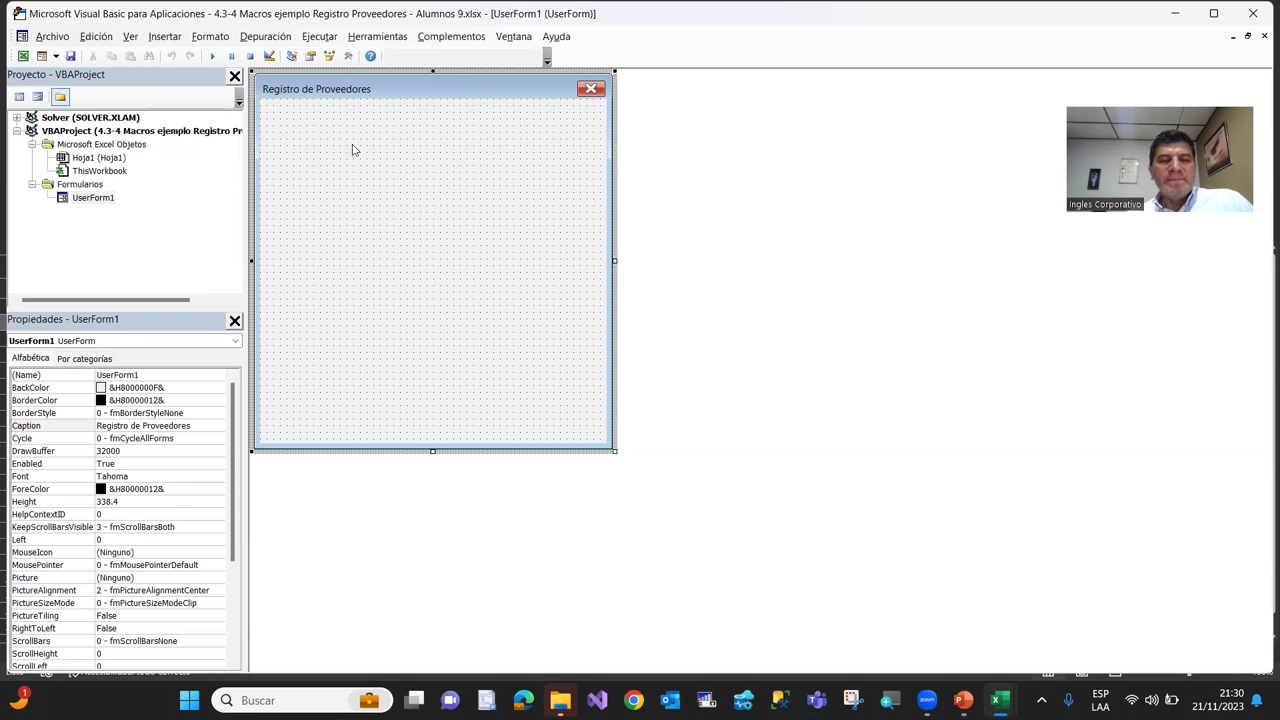
{"action": "left_click", "coordinate": [348, 57]}
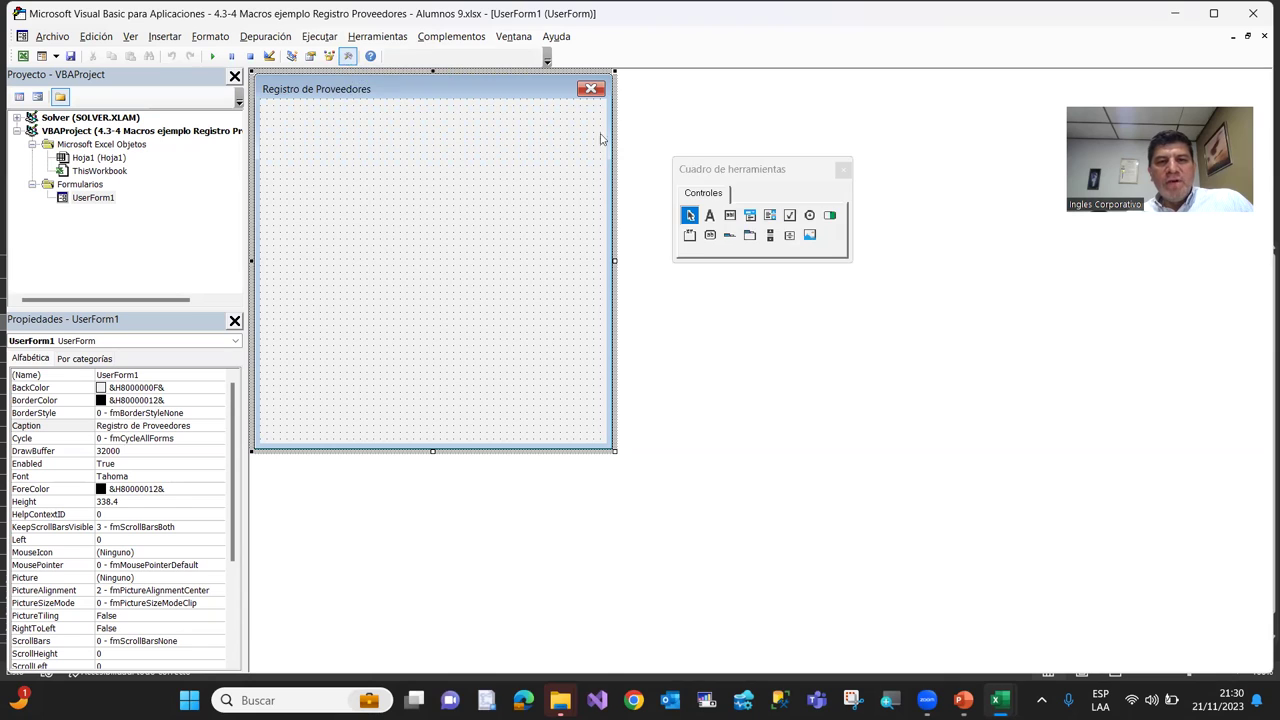
{"action": "left_click_drag", "start_coordinate": [733, 170], "coordinate": [763, 184]}
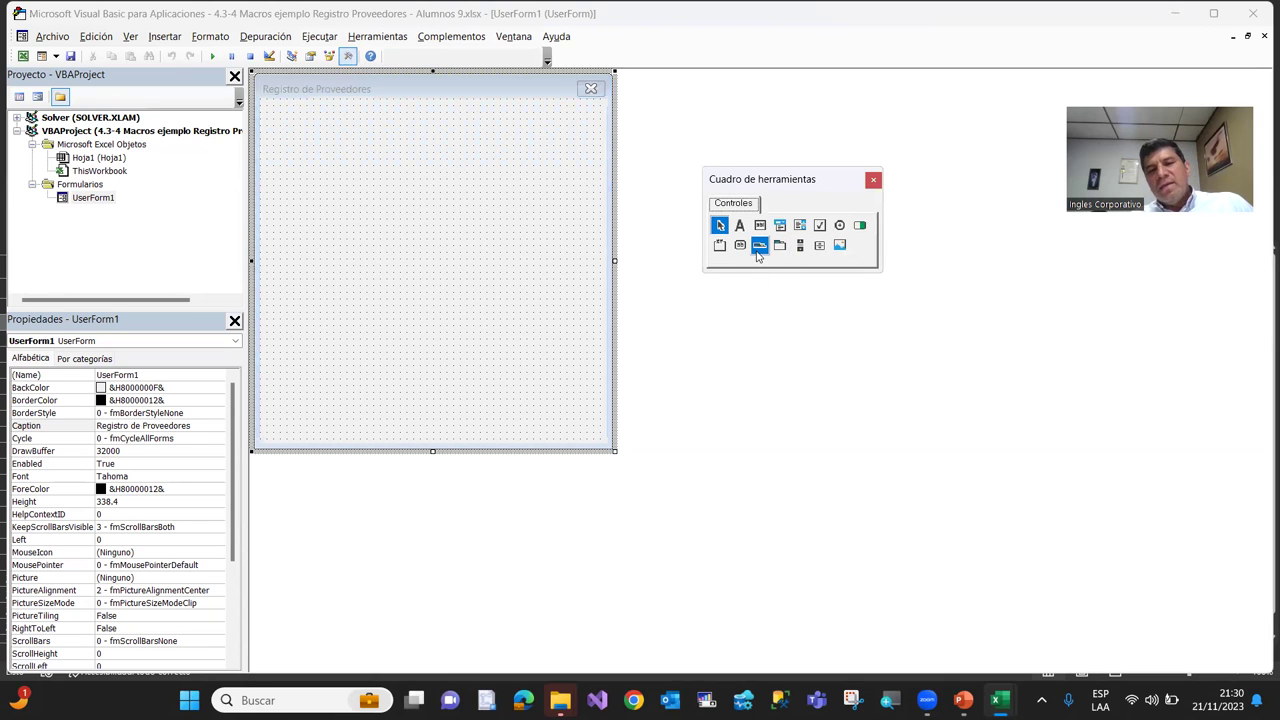
Glance at Excel's Insertar controls gallery, then return to the editor's Toolbox
{"action": "left_click", "coordinate": [22, 56]}
{"action": "left_click", "coordinate": [484, 121]}
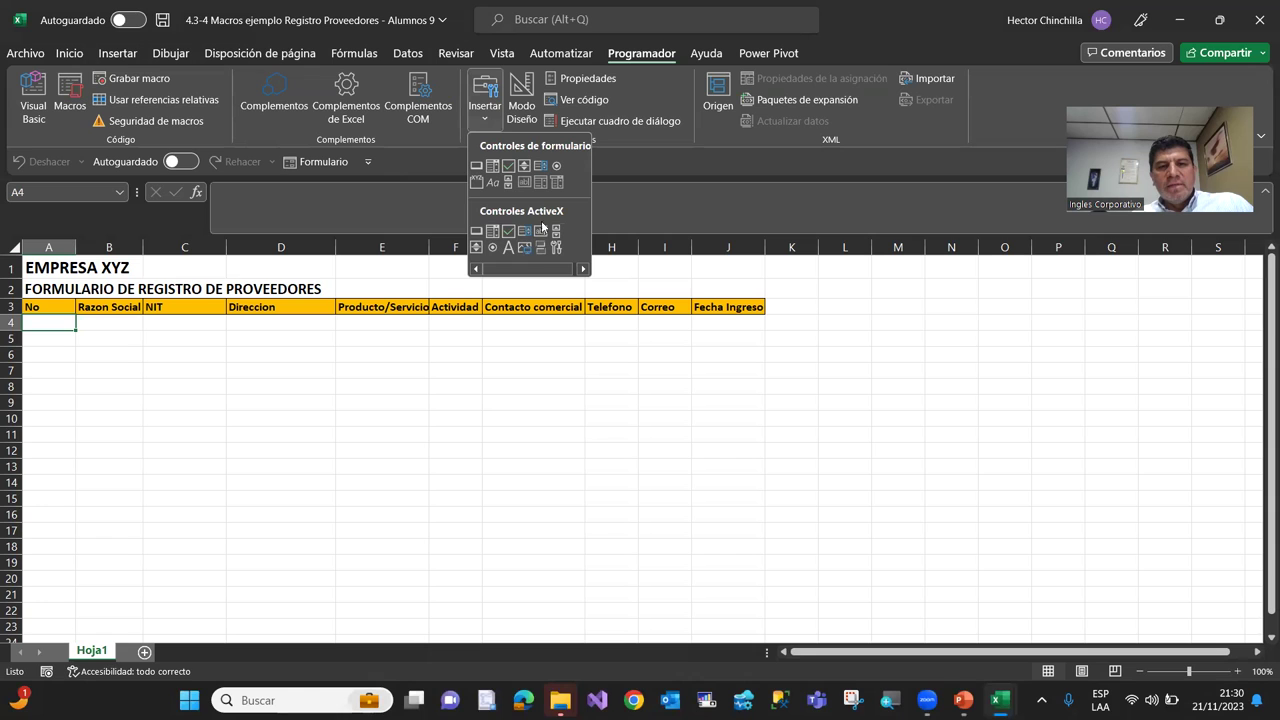
{"action": "left_click", "coordinate": [40, 104]}
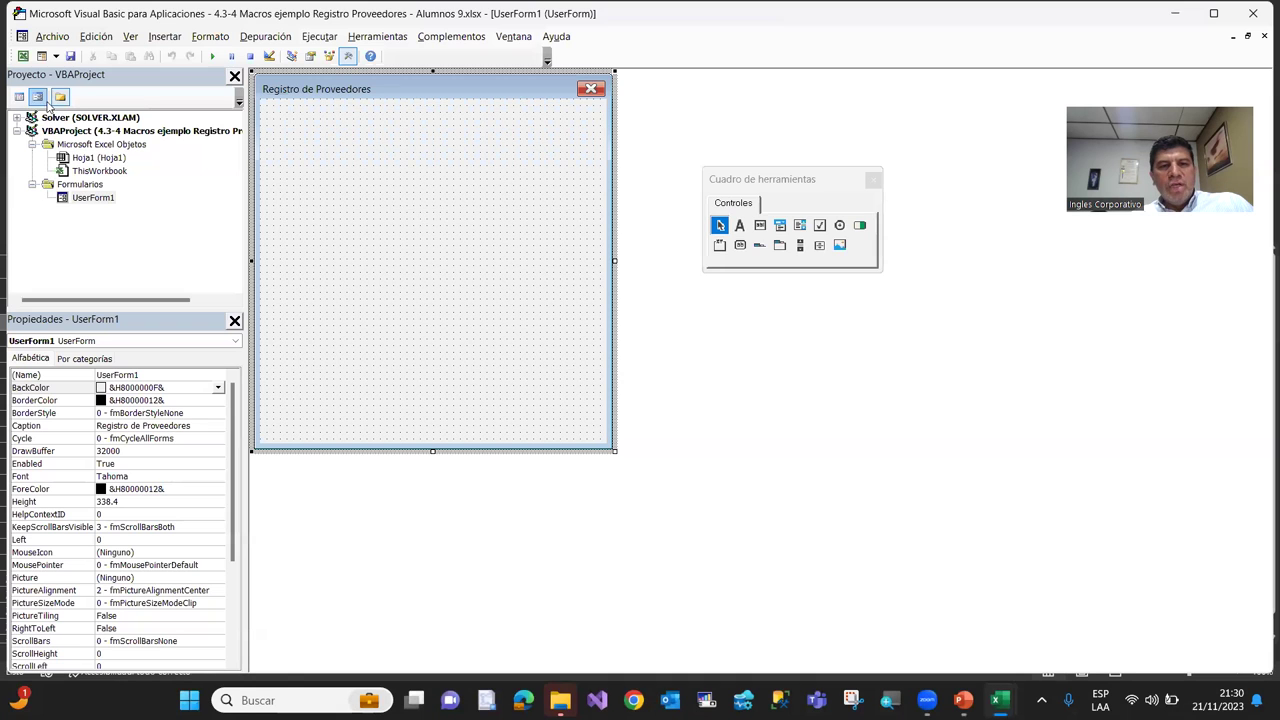
{"action": "left_click", "coordinate": [785, 181]}
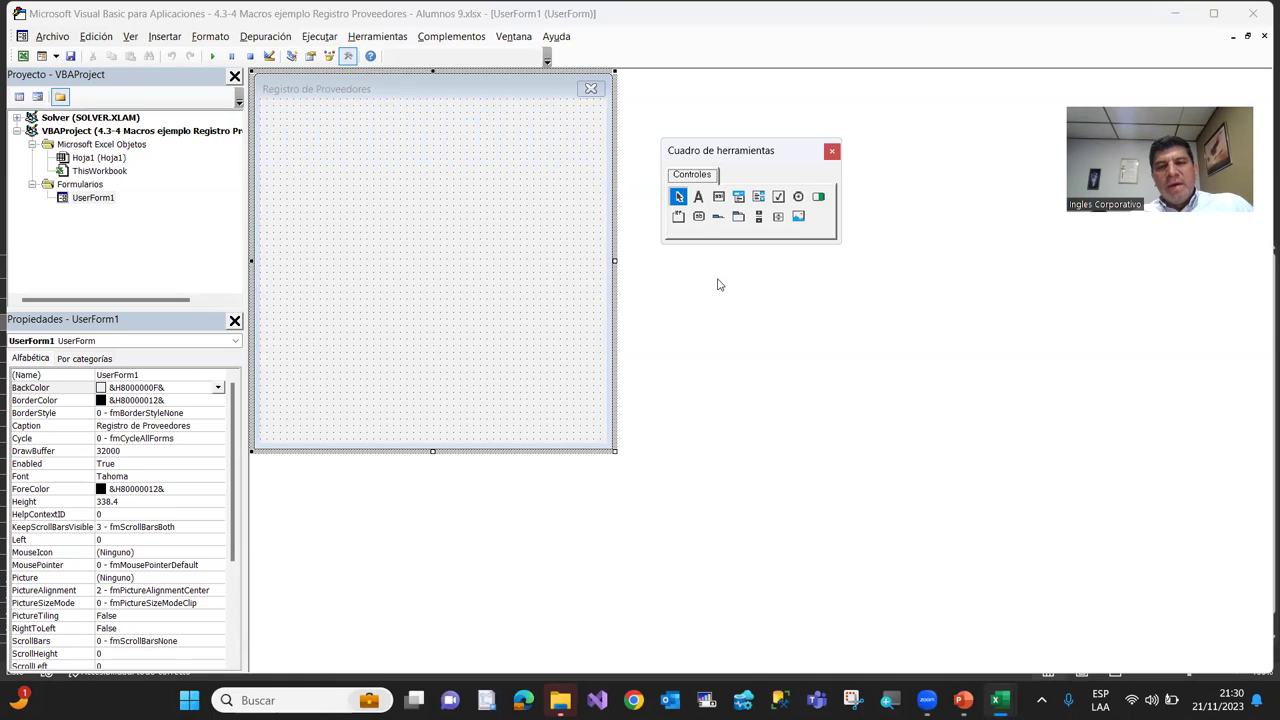
Draw a Label1 control near the form's top-left corner and select it
{"action": "left_click", "coordinate": [698, 197]}
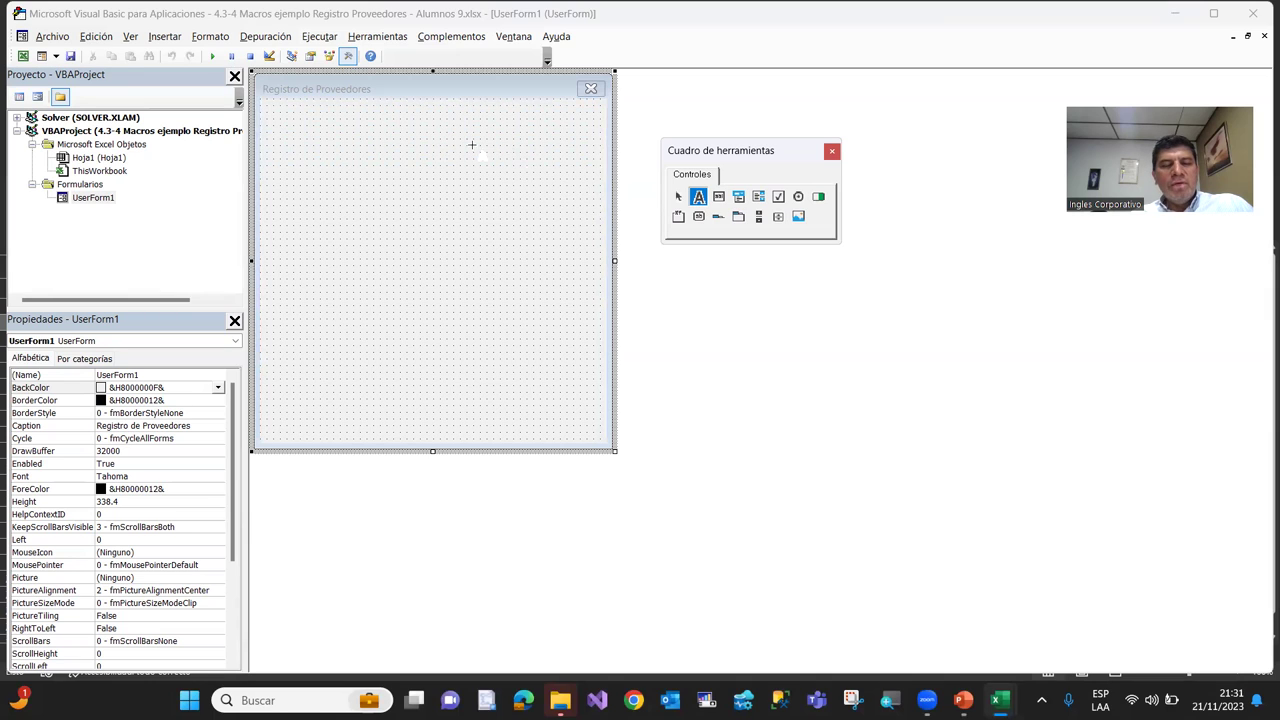
{"action": "left_click_drag", "start_coordinate": [280, 119], "coordinate": [369, 140]}
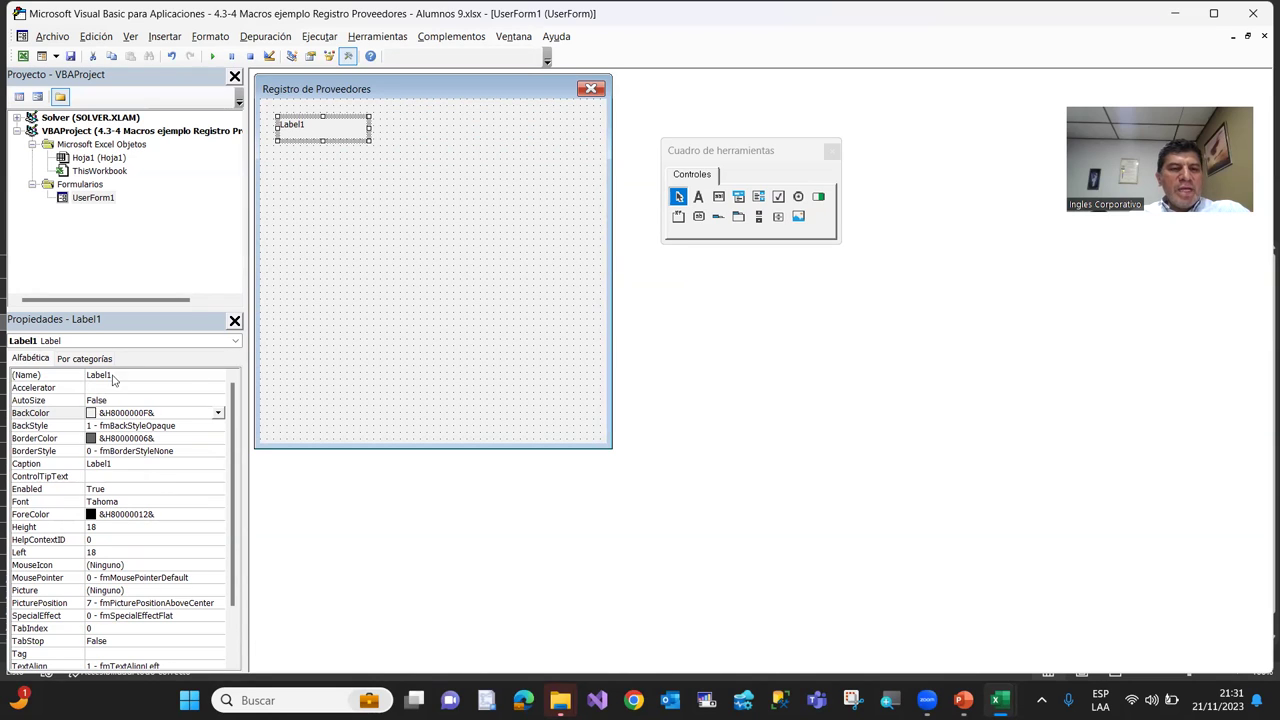
{"action": "left_click", "coordinate": [335, 252]}
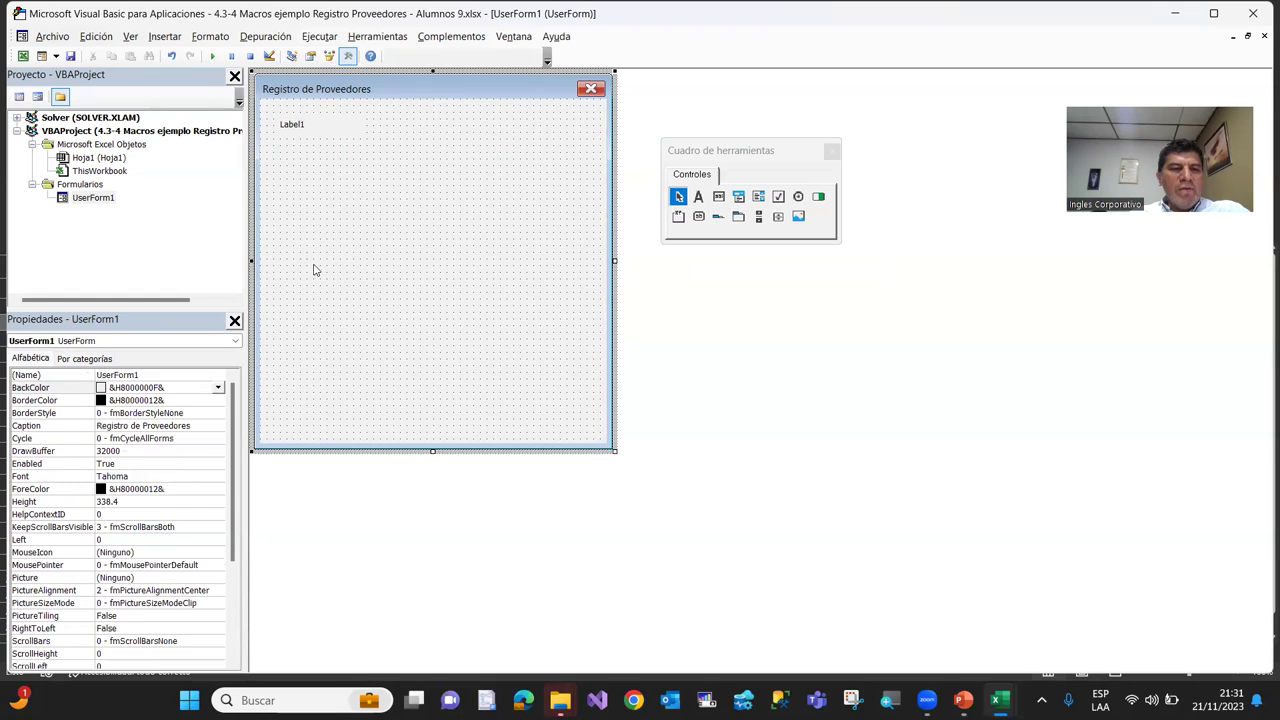
{"action": "left_click", "coordinate": [294, 130]}
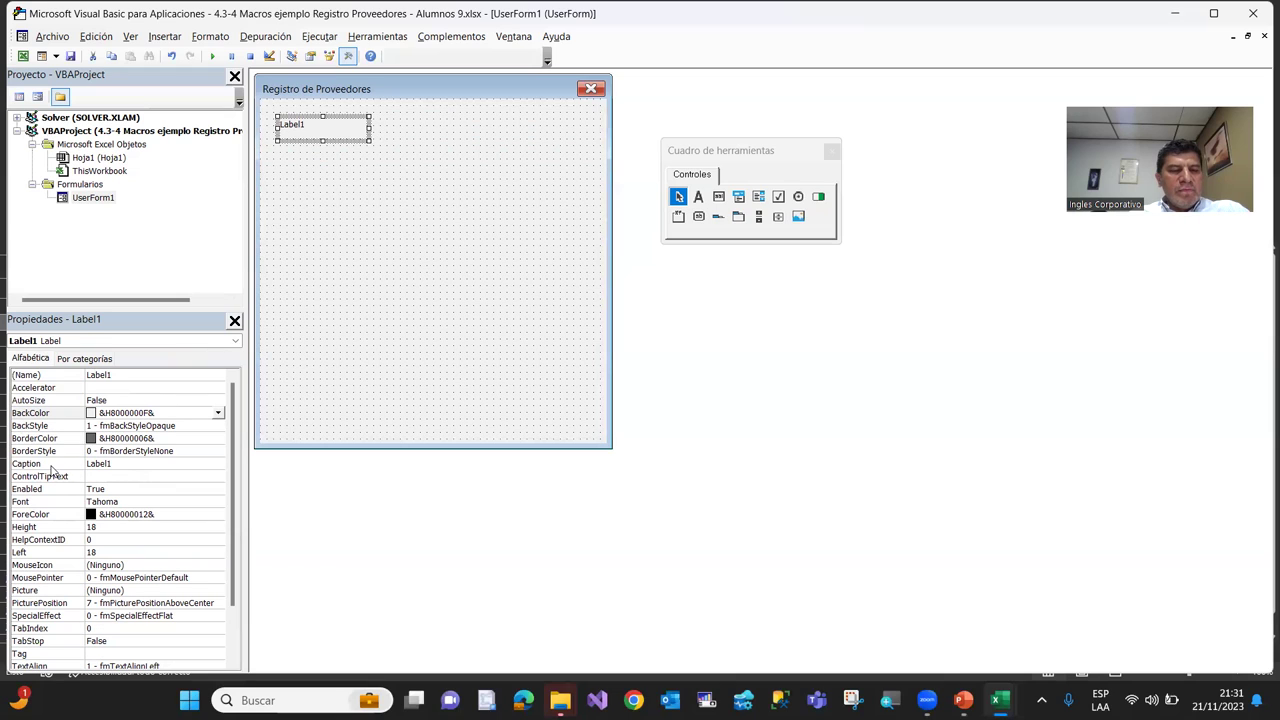
Set the label's Caption to 'No. Registro:' and shrink it to height 12 to fit
{"action": "left_click", "coordinate": [52, 466]}
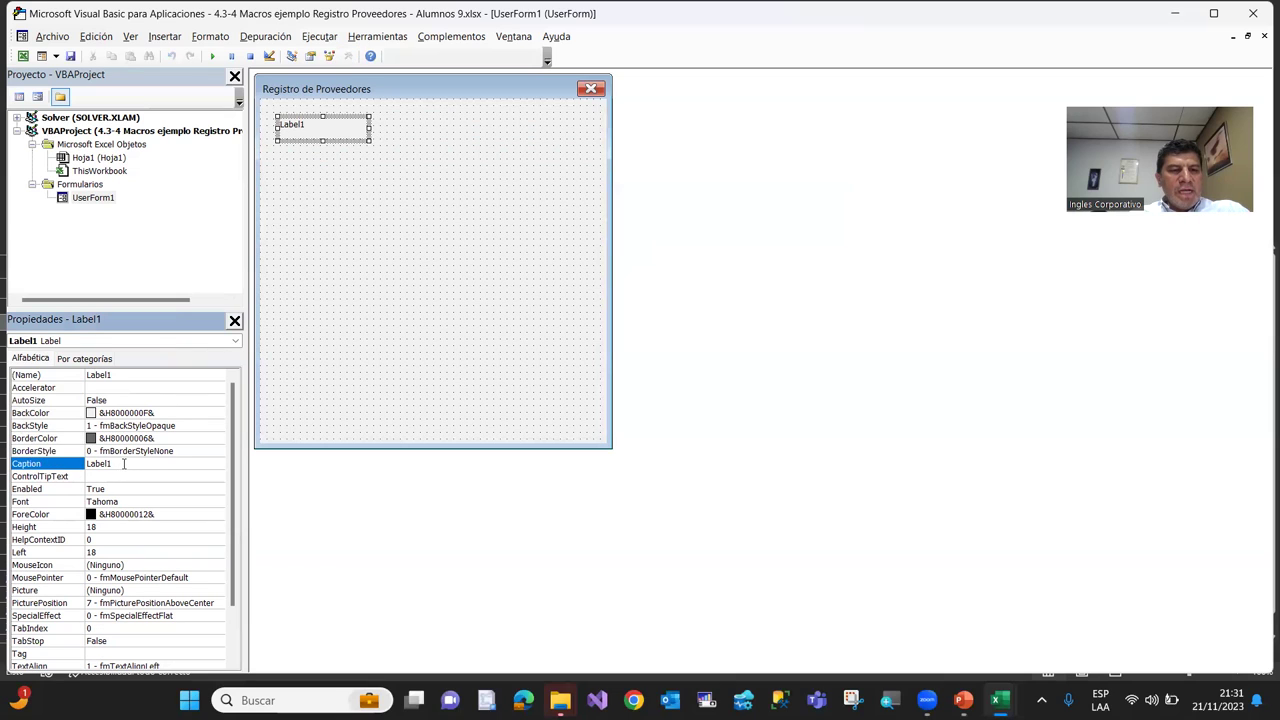
{"action": "left_click_drag", "start_coordinate": [124, 464], "coordinate": [86, 466]}
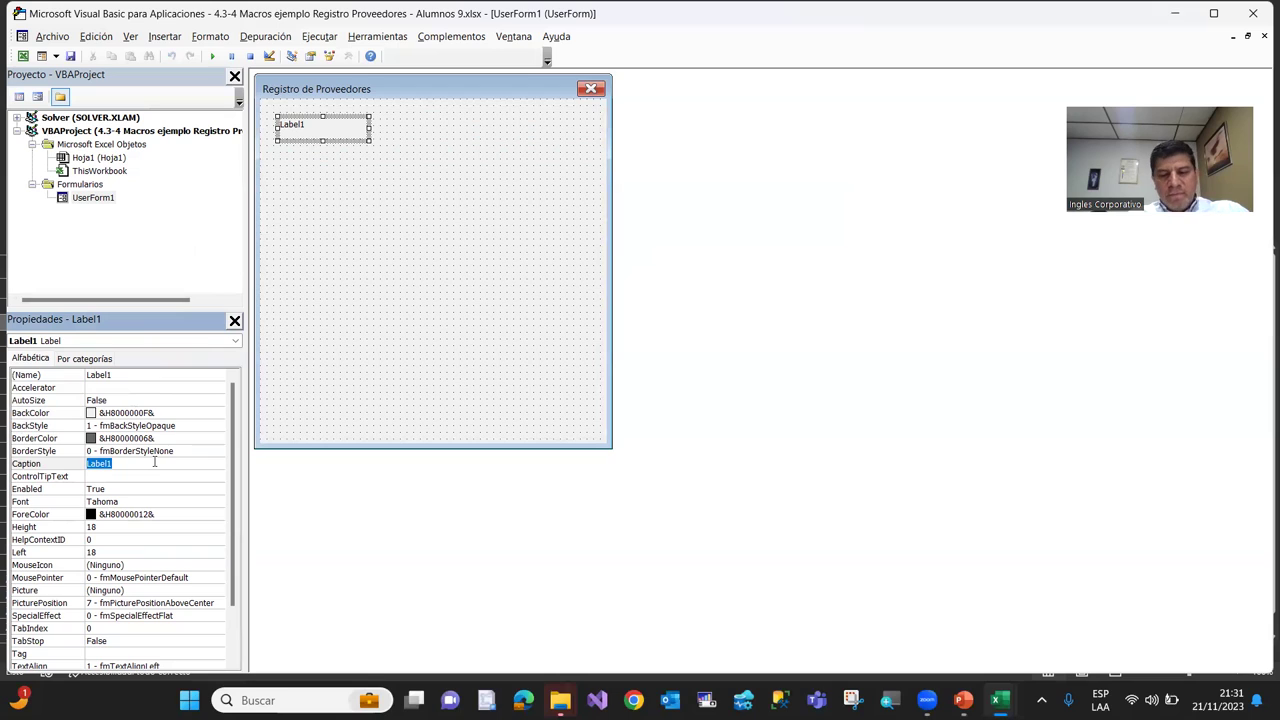
{"action": "type", "text": "No."}
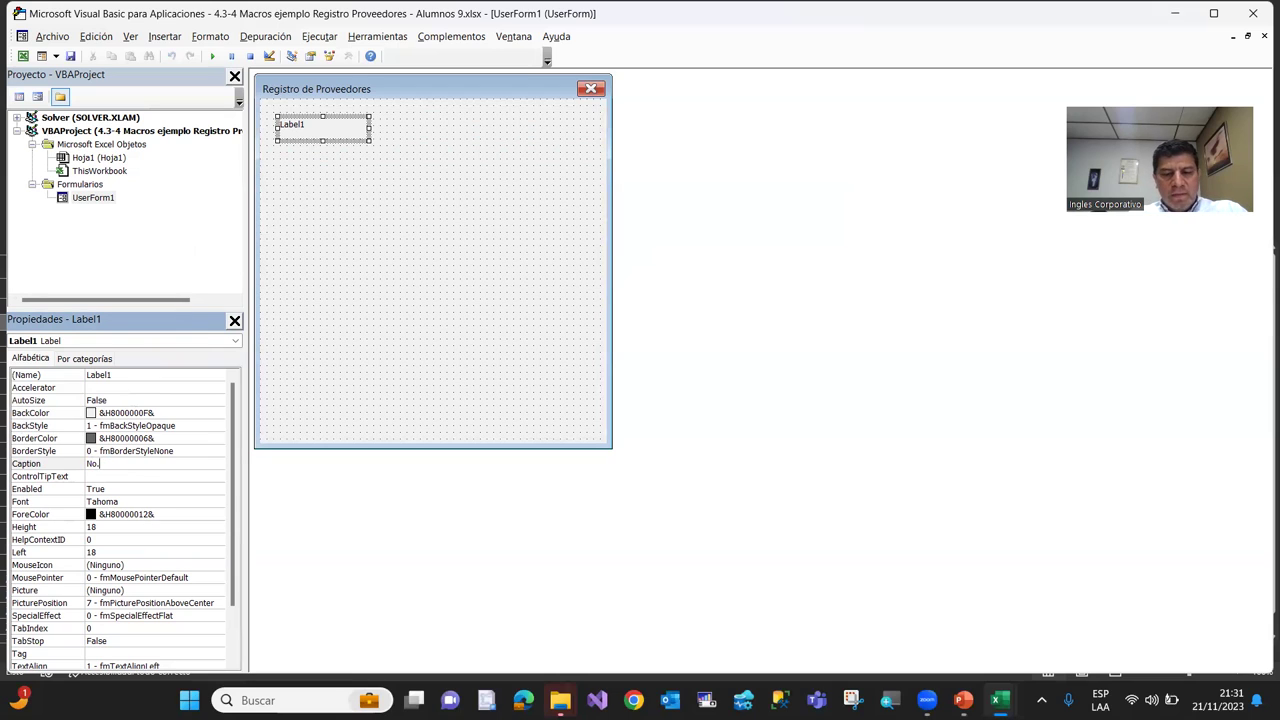
{"action": "type", "text": " Registro:"}
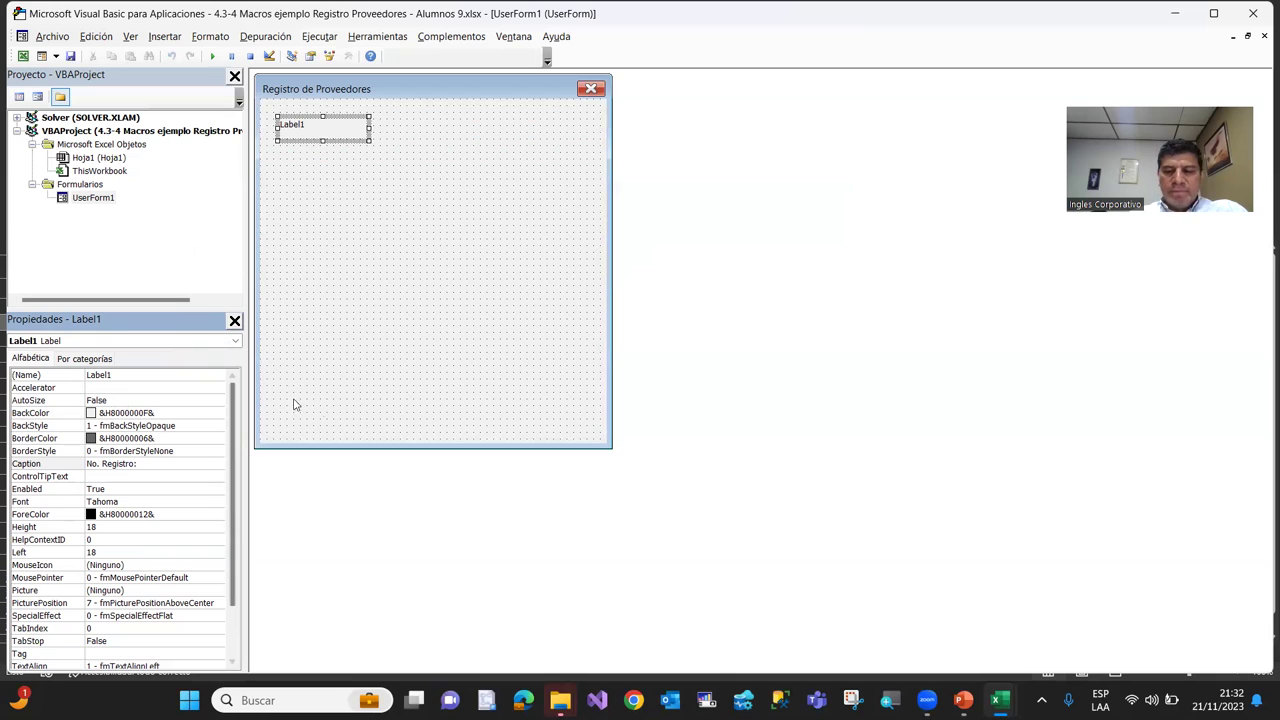
{"action": "key", "text": "Return"}
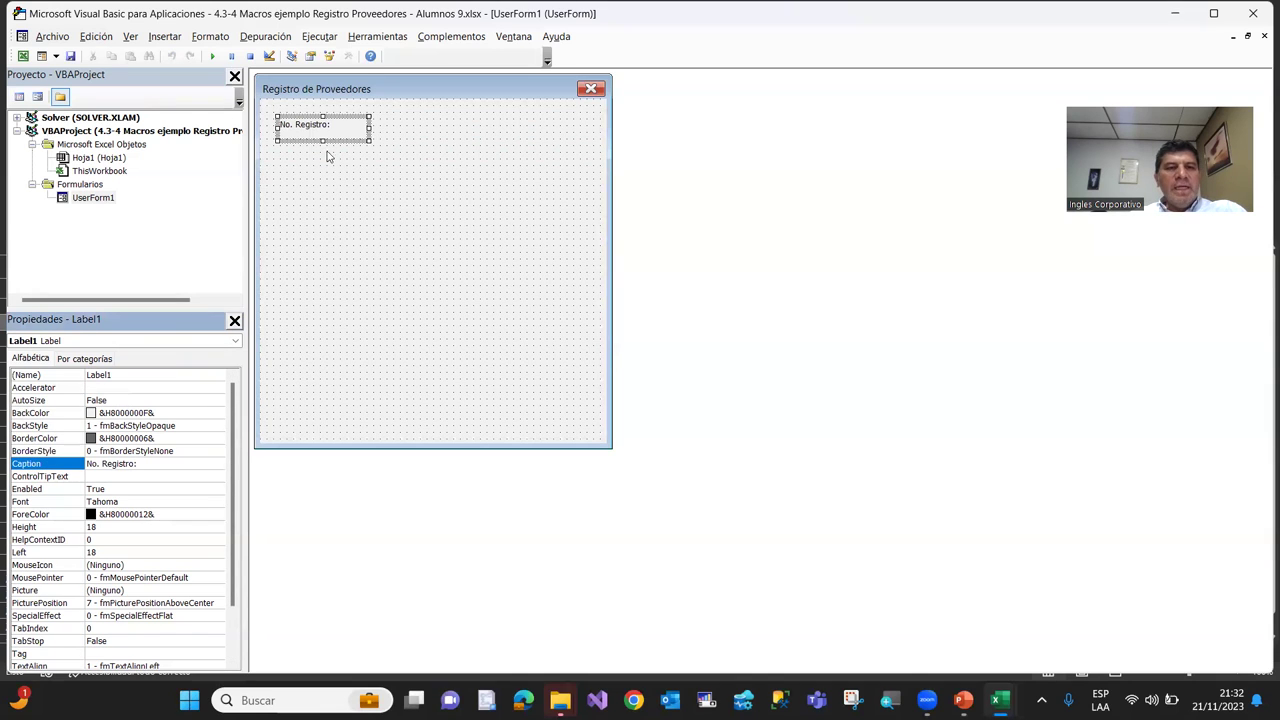
{"action": "left_click", "coordinate": [322, 140]}
{"action": "left_click_drag", "start_coordinate": [322, 140], "coordinate": [342, 124]}
{"action": "left_click", "coordinate": [325, 227]}
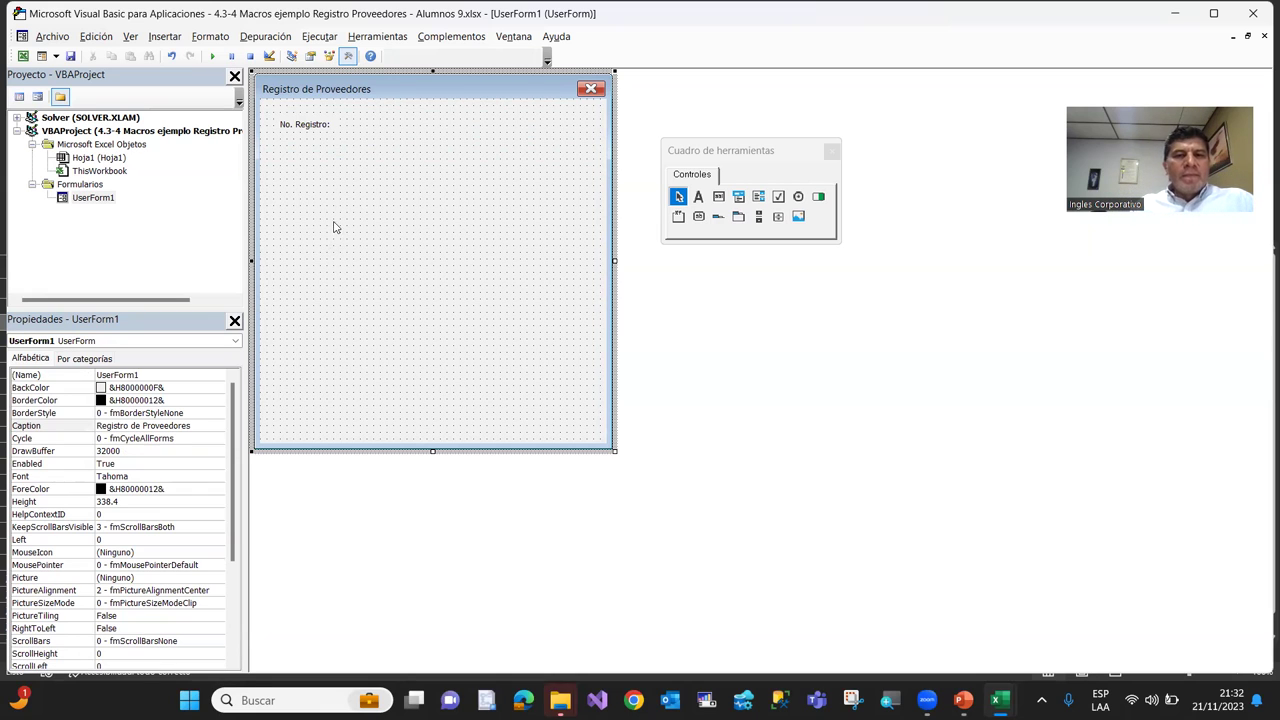
Open the label's Fuente dialog and choose Tahoma, size 10, Negrita
{"action": "left_click", "coordinate": [314, 131]}
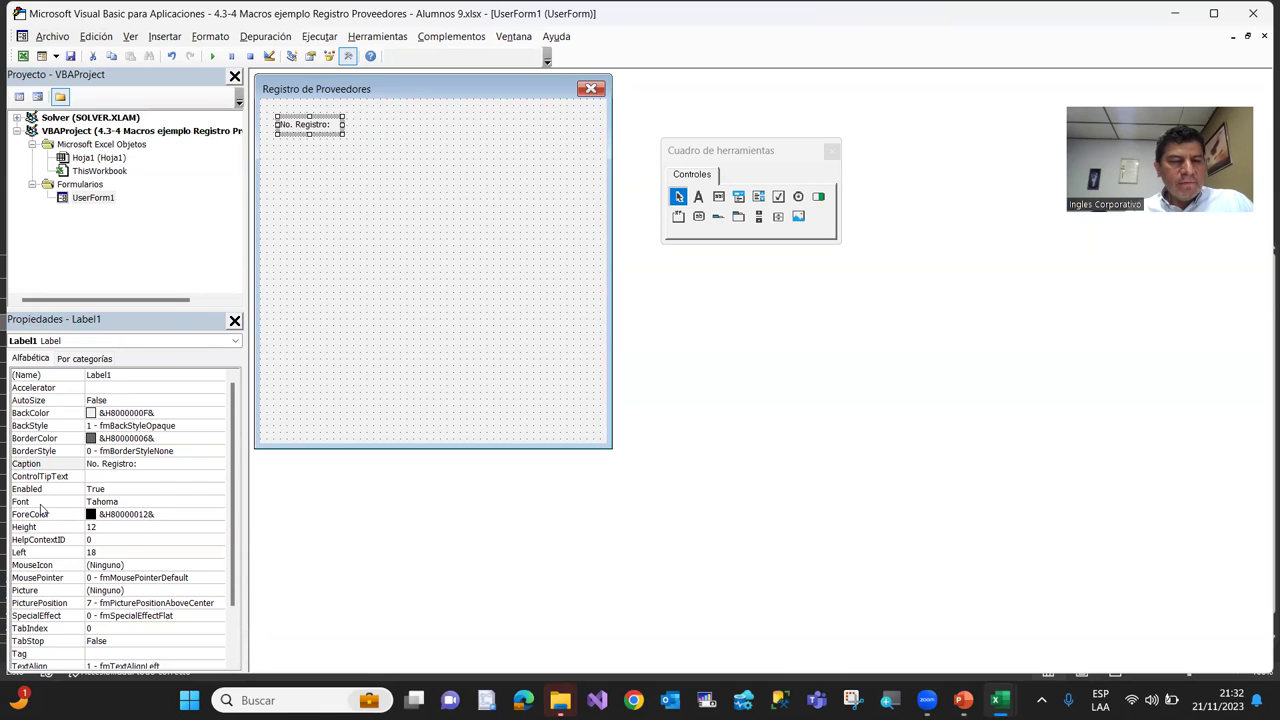
{"action": "left_click", "coordinate": [42, 506]}
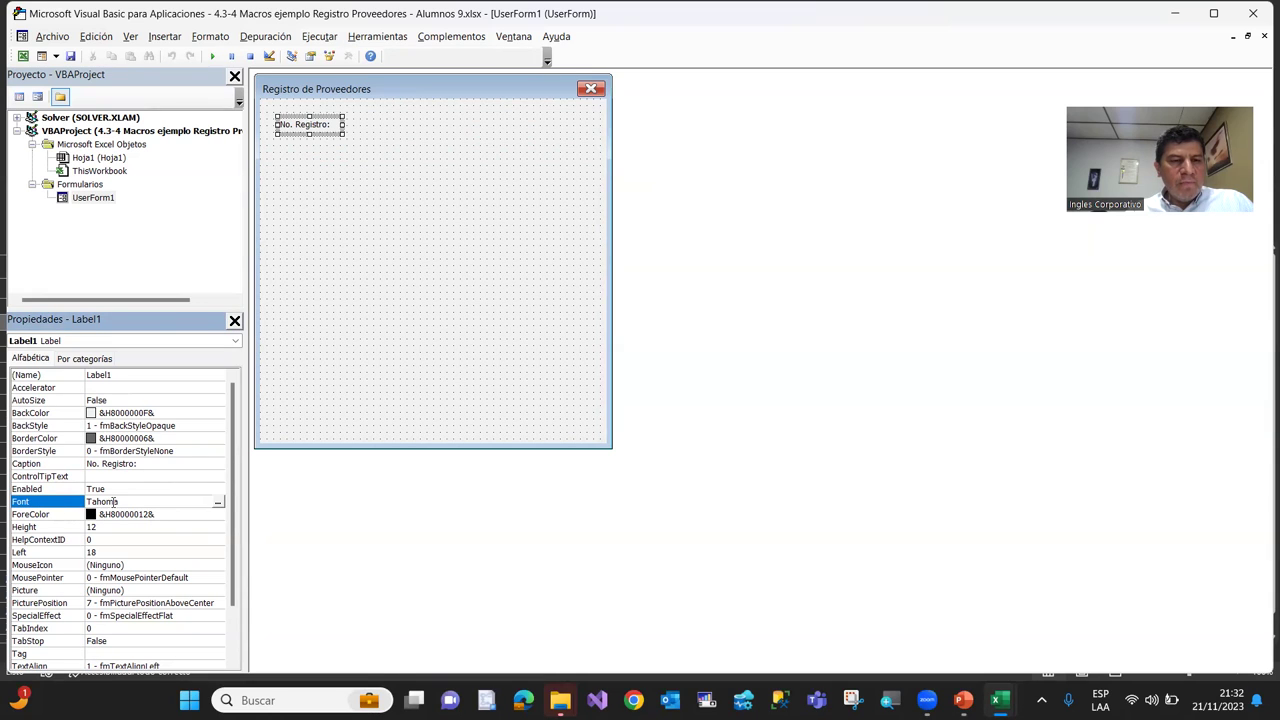
{"action": "left_click", "coordinate": [217, 505]}
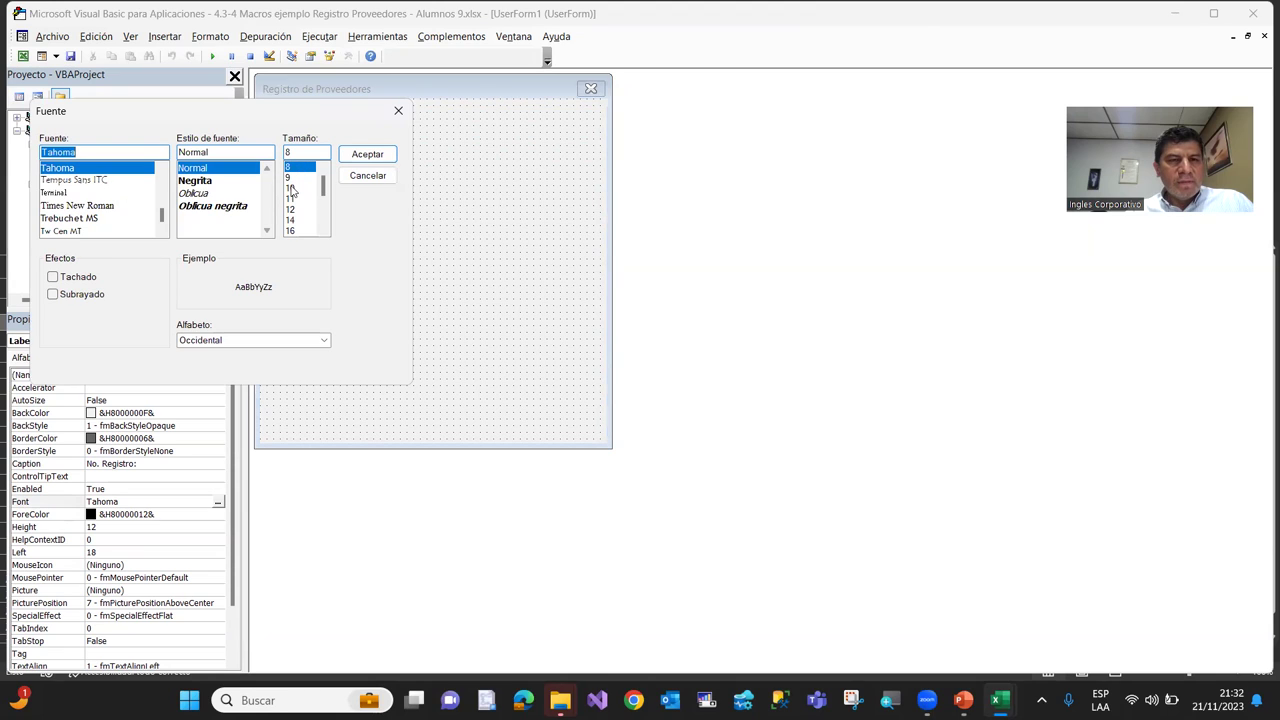
{"action": "left_click", "coordinate": [291, 189]}
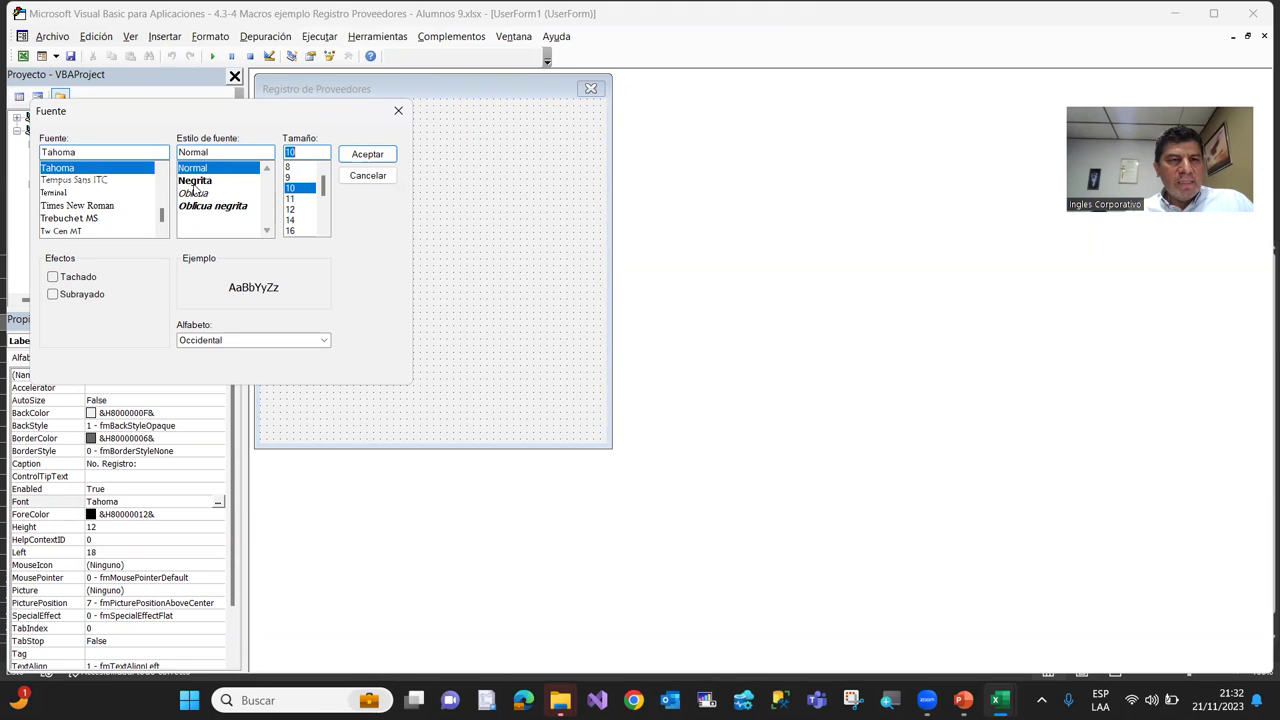
{"action": "left_click", "coordinate": [195, 183]}
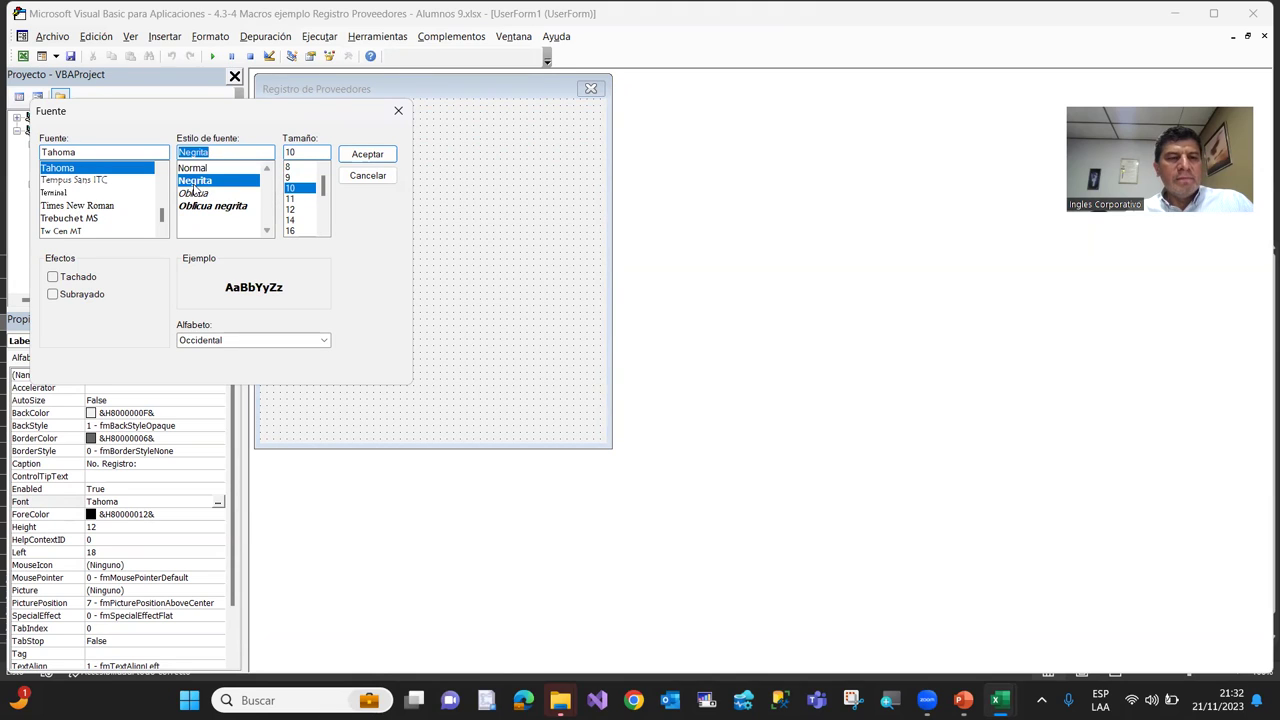
Apply bold Tahoma 10 to the label and resize it to fit 'No. Registro:' exactly
{"action": "left_click", "coordinate": [378, 158]}
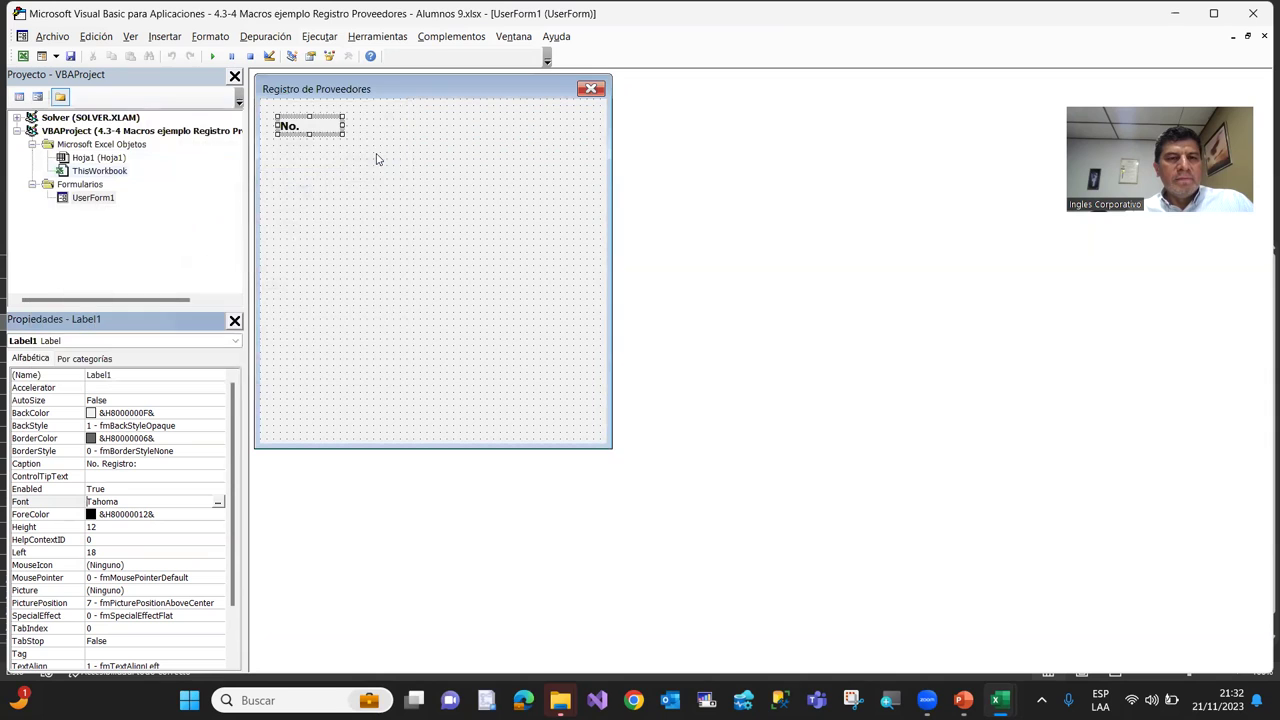
{"action": "left_click_drag", "start_coordinate": [345, 127], "coordinate": [383, 127]}
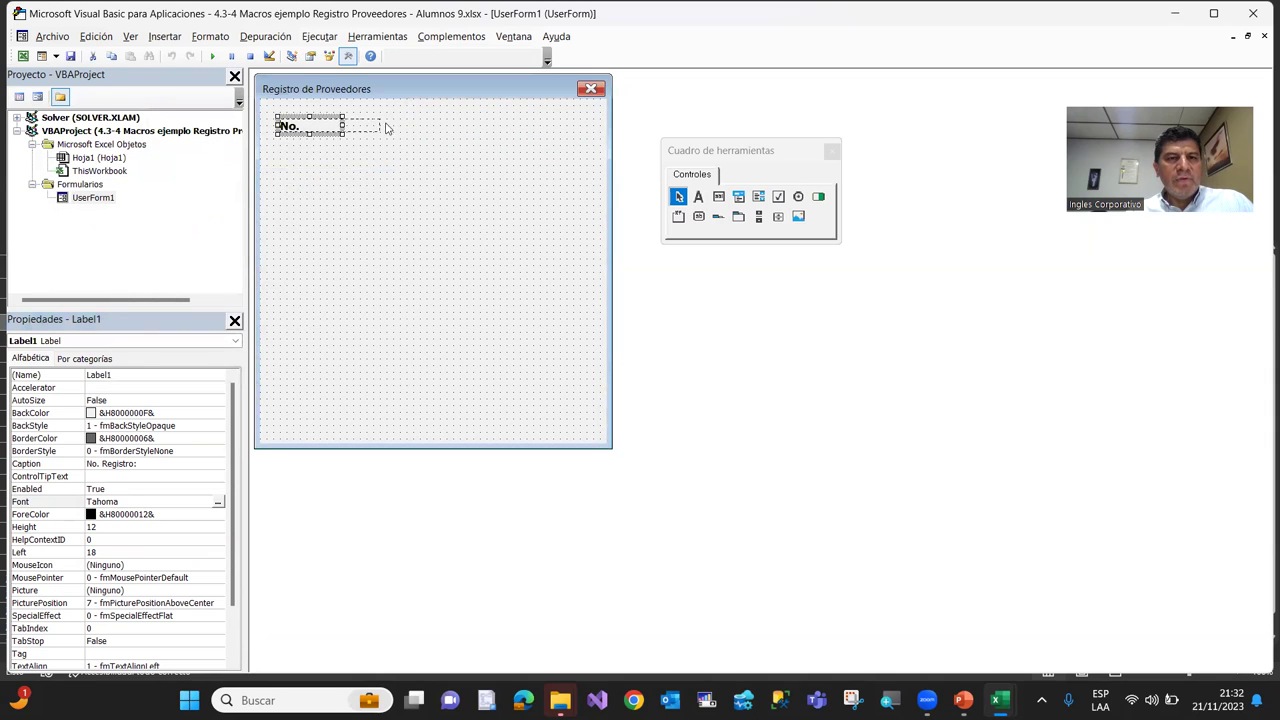
{"action": "left_click", "coordinate": [338, 162]}
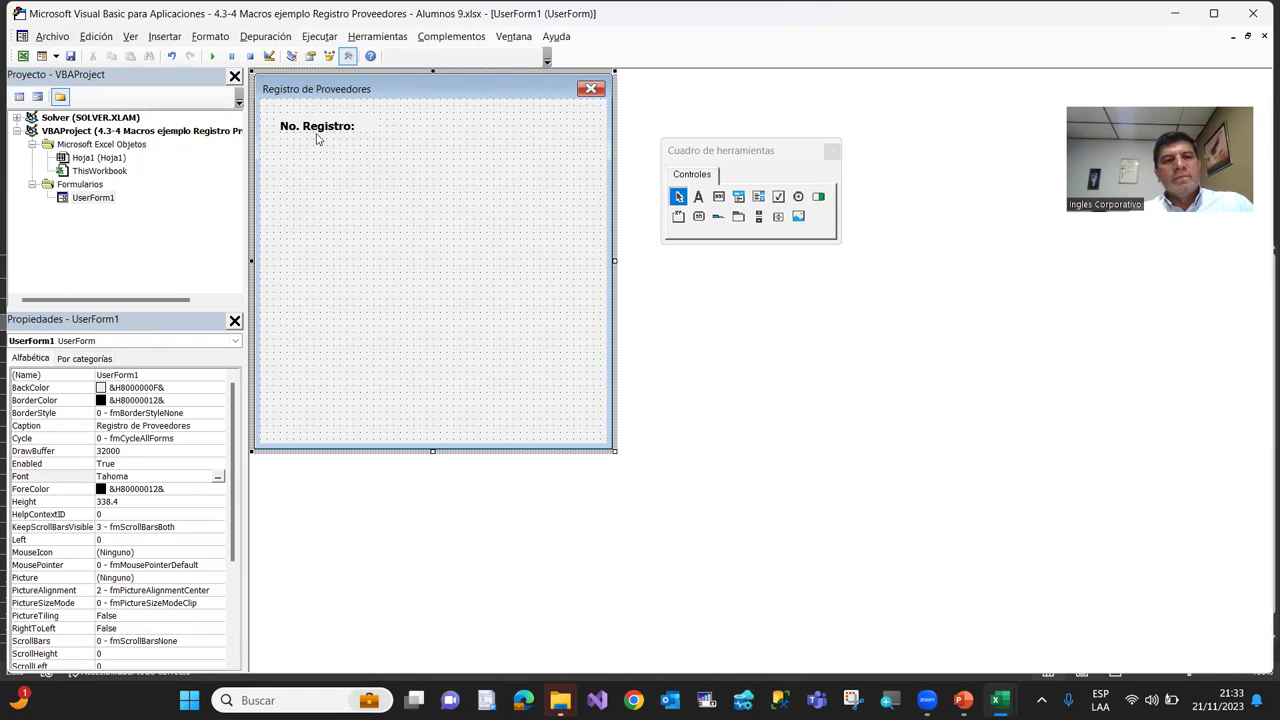
{"action": "left_click", "coordinate": [318, 132]}
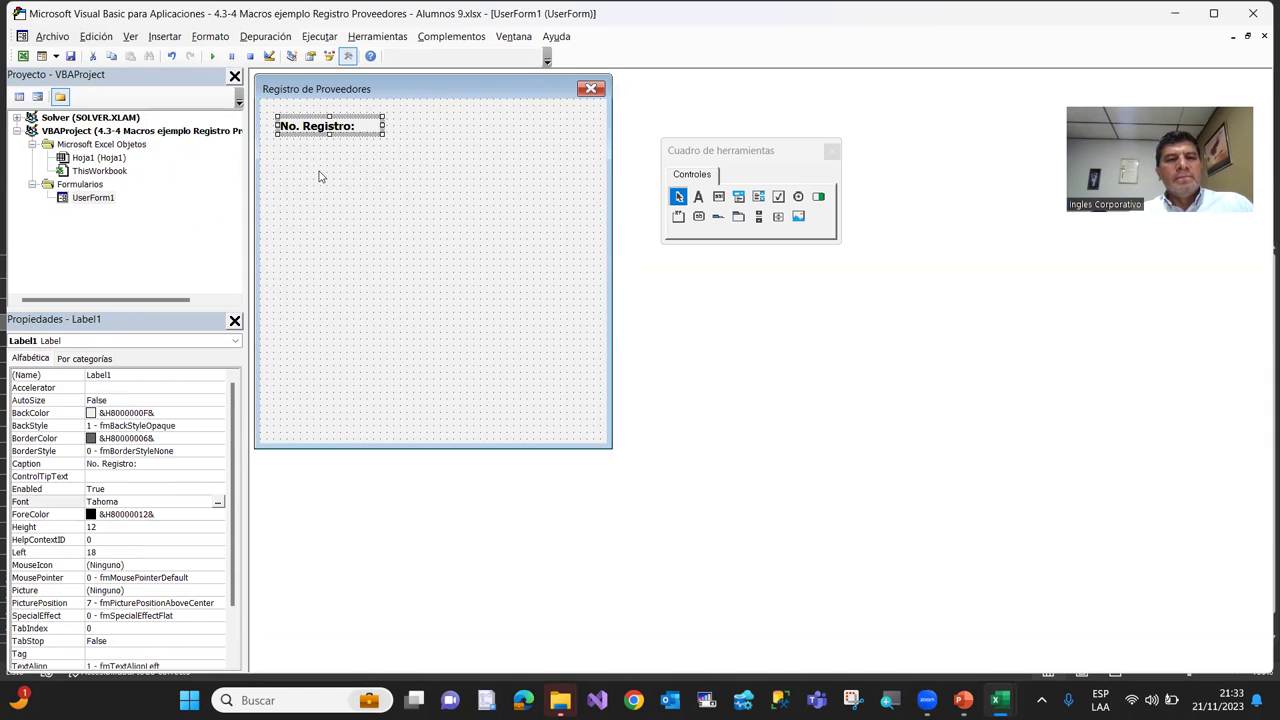
{"action": "left_click_drag", "start_coordinate": [383, 126], "coordinate": [371, 126]}
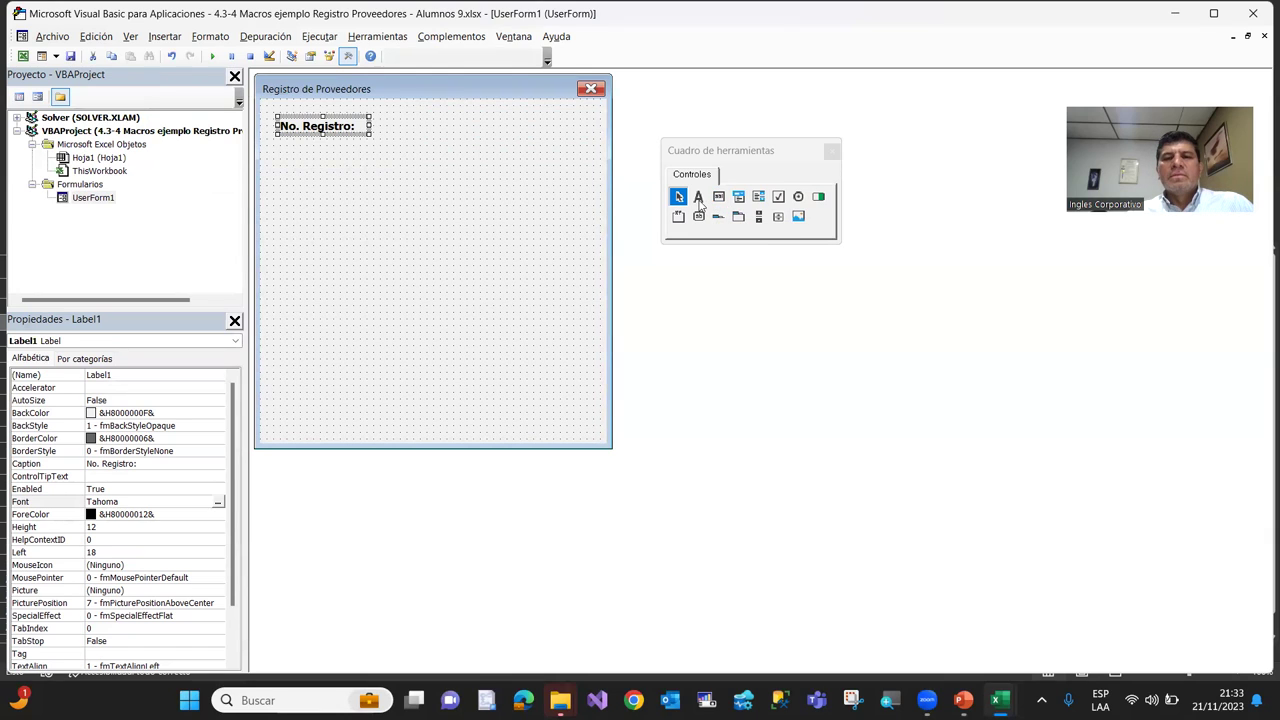
Draw TextBox1 to the right of the 'No. Registro:' label and select it
{"action": "left_click", "coordinate": [718, 198]}
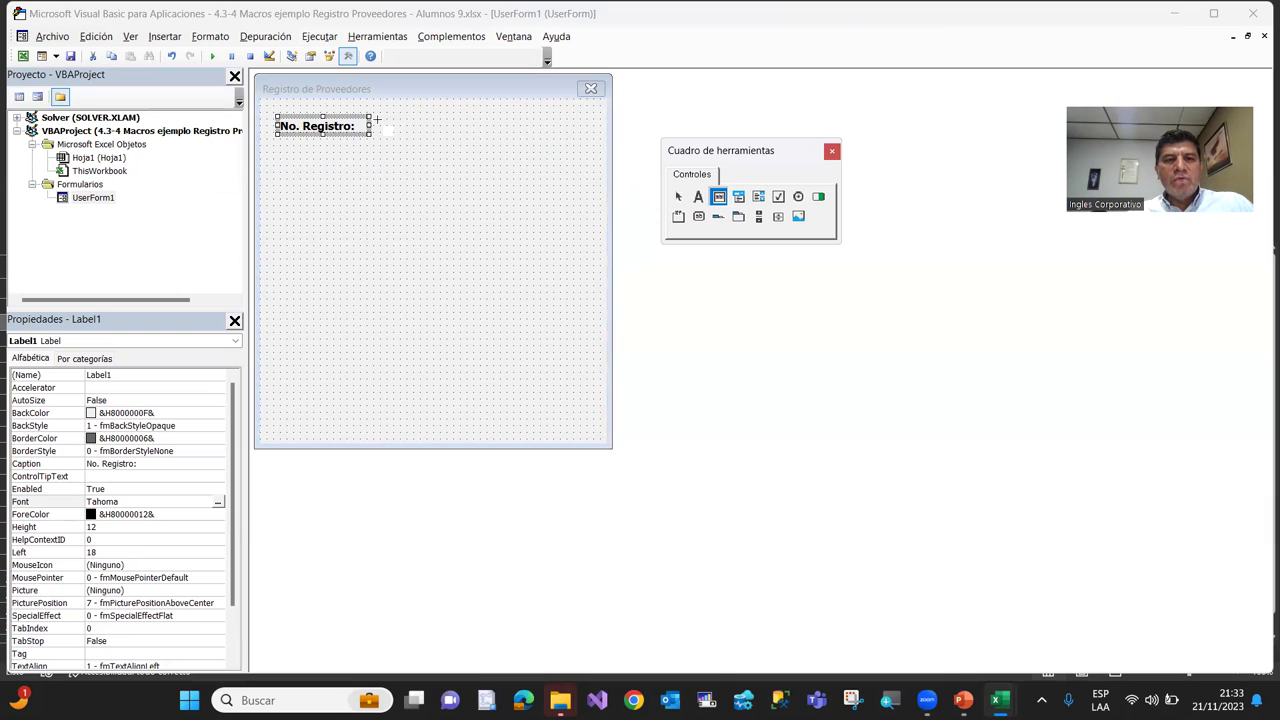
{"action": "left_click_drag", "start_coordinate": [377, 118], "coordinate": [481, 136]}
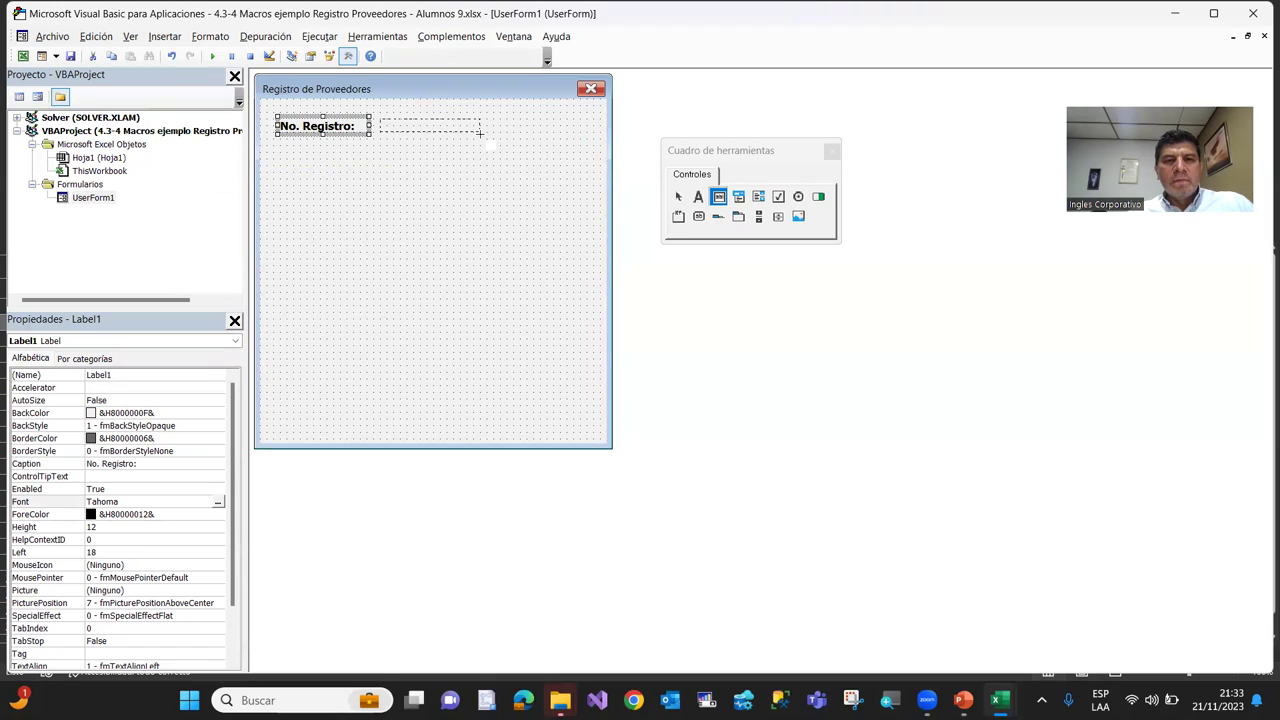
{"action": "left_click_drag", "start_coordinate": [480, 134], "coordinate": [481, 136]}
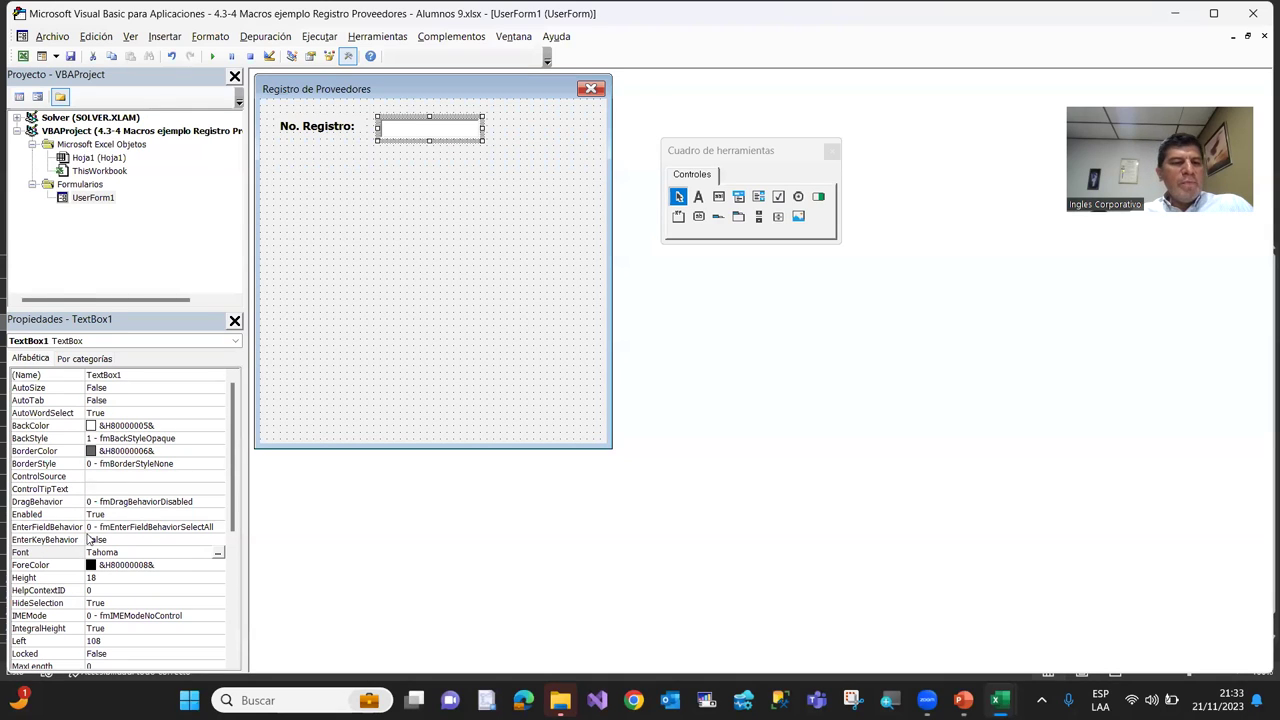
{"action": "left_click", "coordinate": [368, 249]}
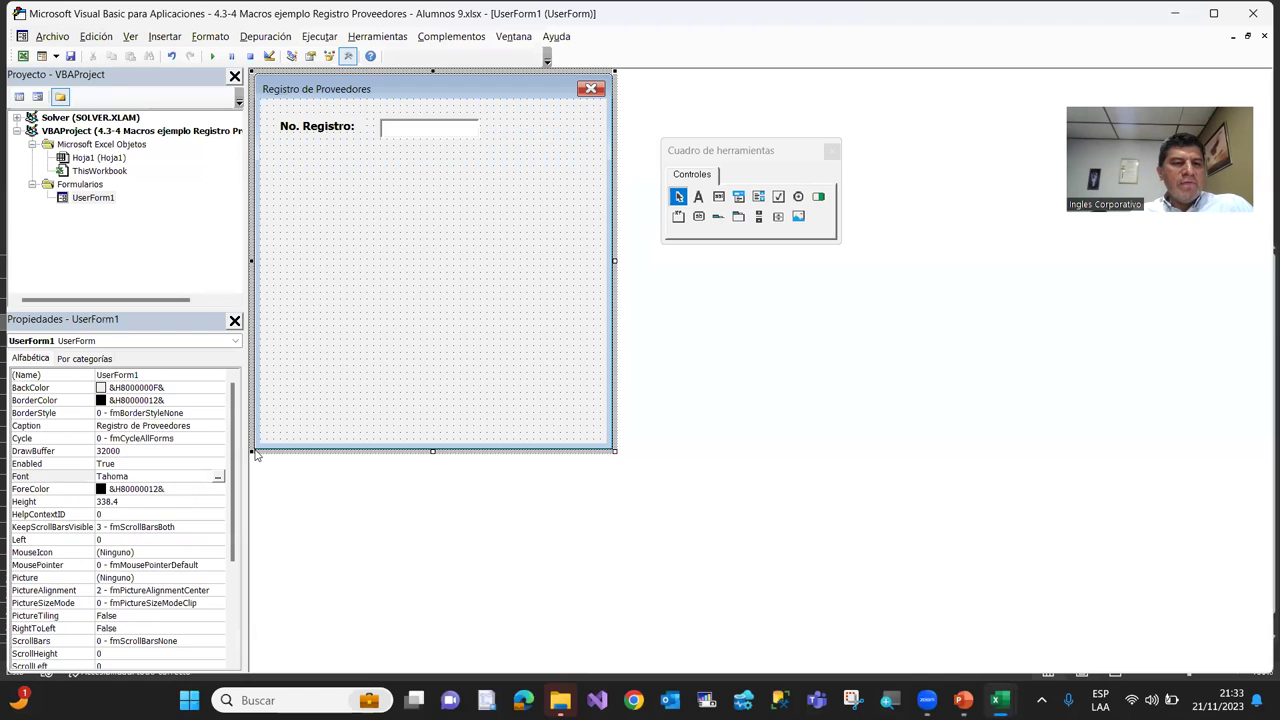
{"action": "left_click", "coordinate": [303, 128]}
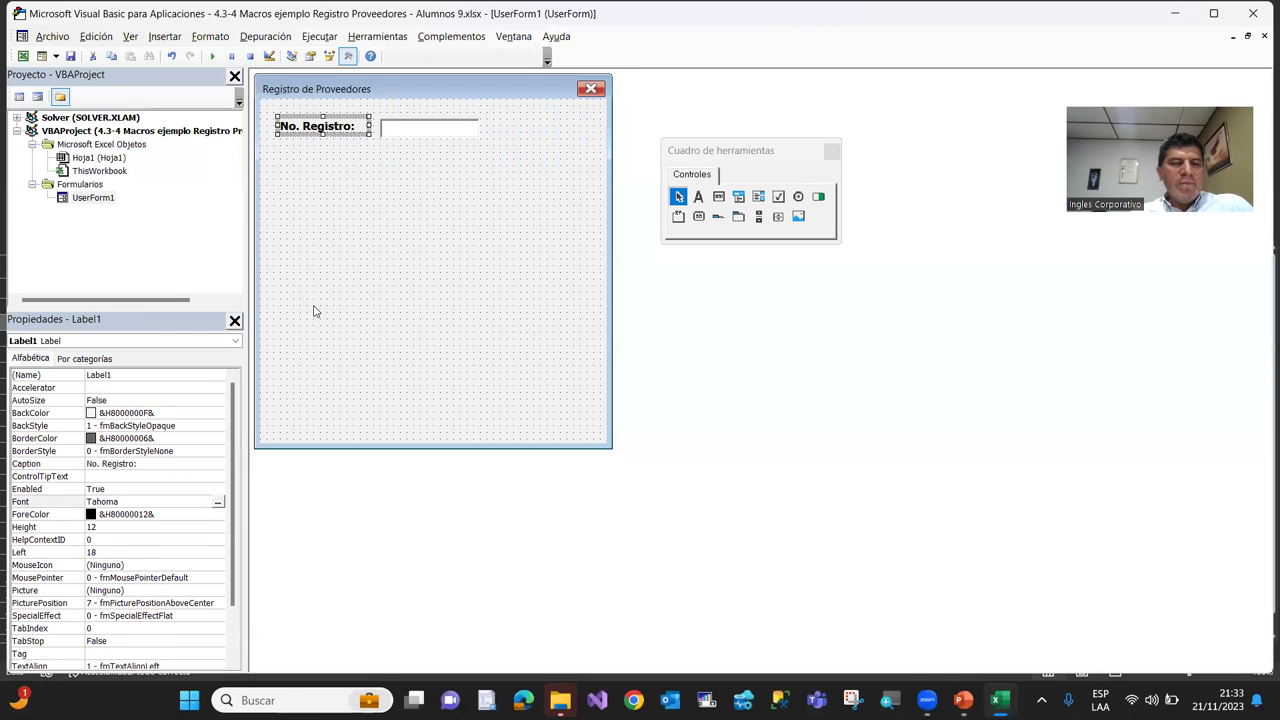
{"action": "left_click", "coordinate": [395, 134]}
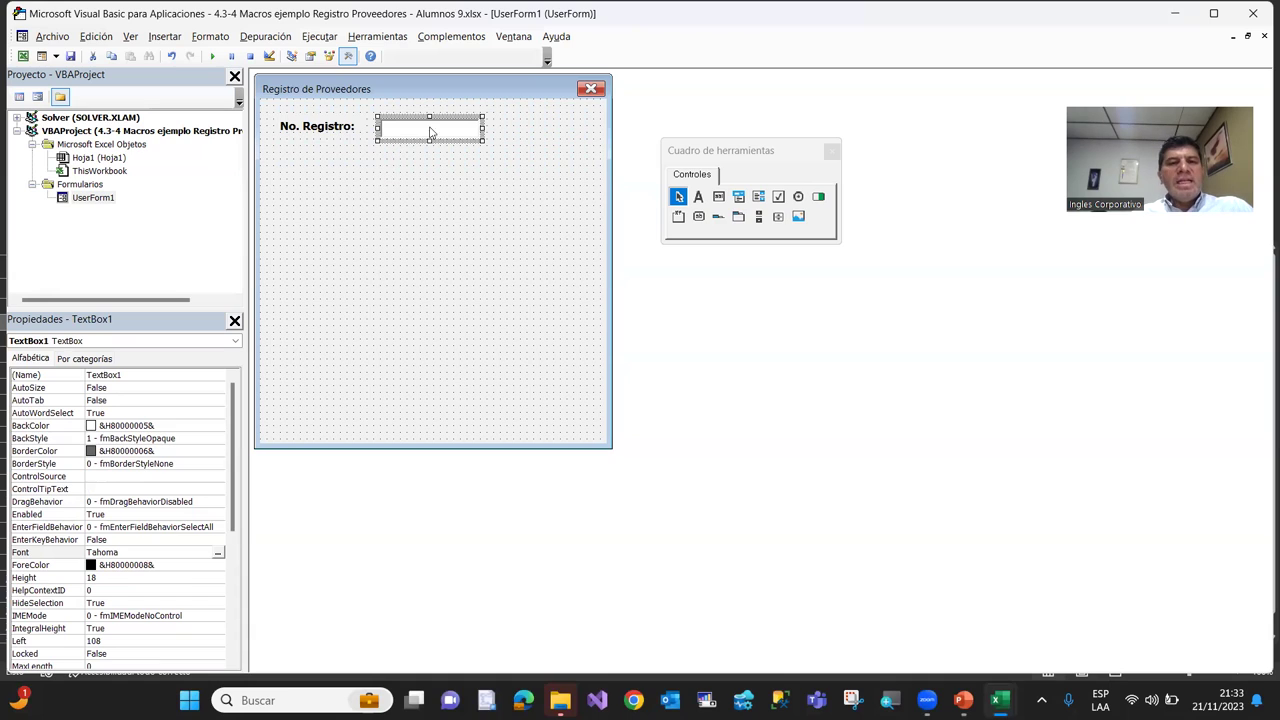
Change the text box's (Name) property from TextBox1 to txtRegistro
{"action": "left_click", "coordinate": [61, 379]}
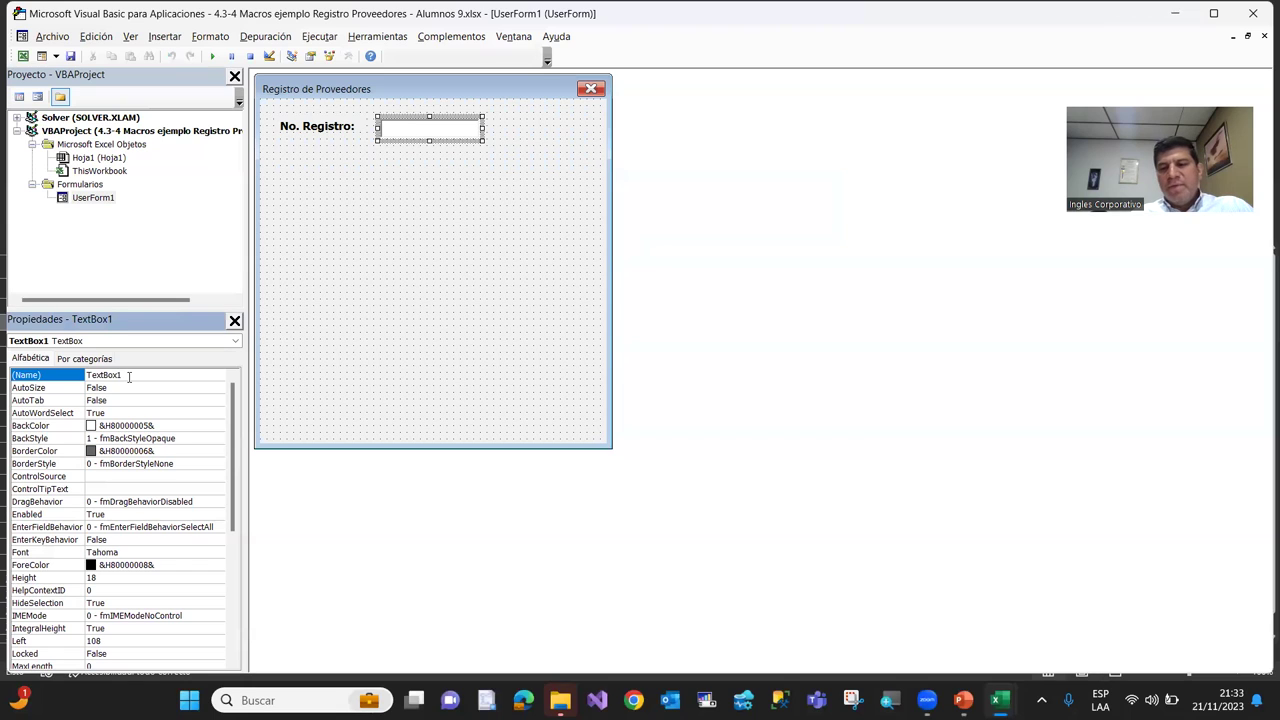
{"action": "left_click_drag", "start_coordinate": [128, 376], "coordinate": [86, 376]}
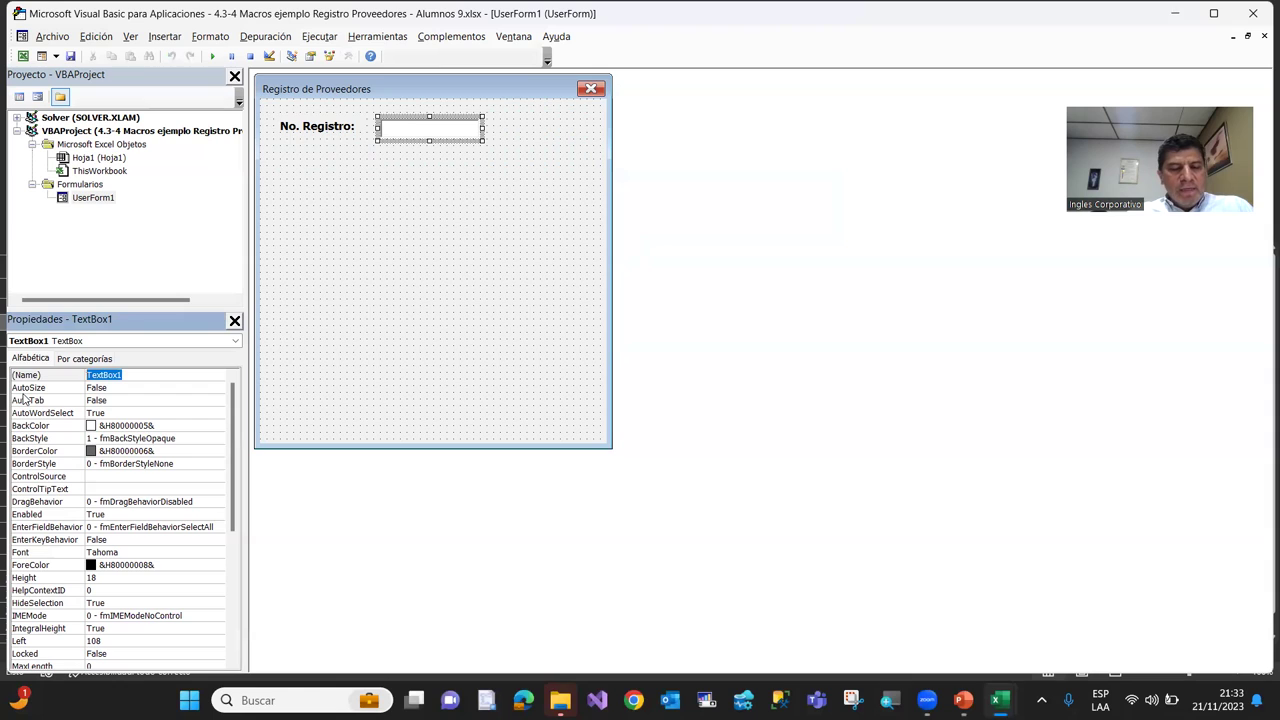
{"action": "type", "text": "txt"}
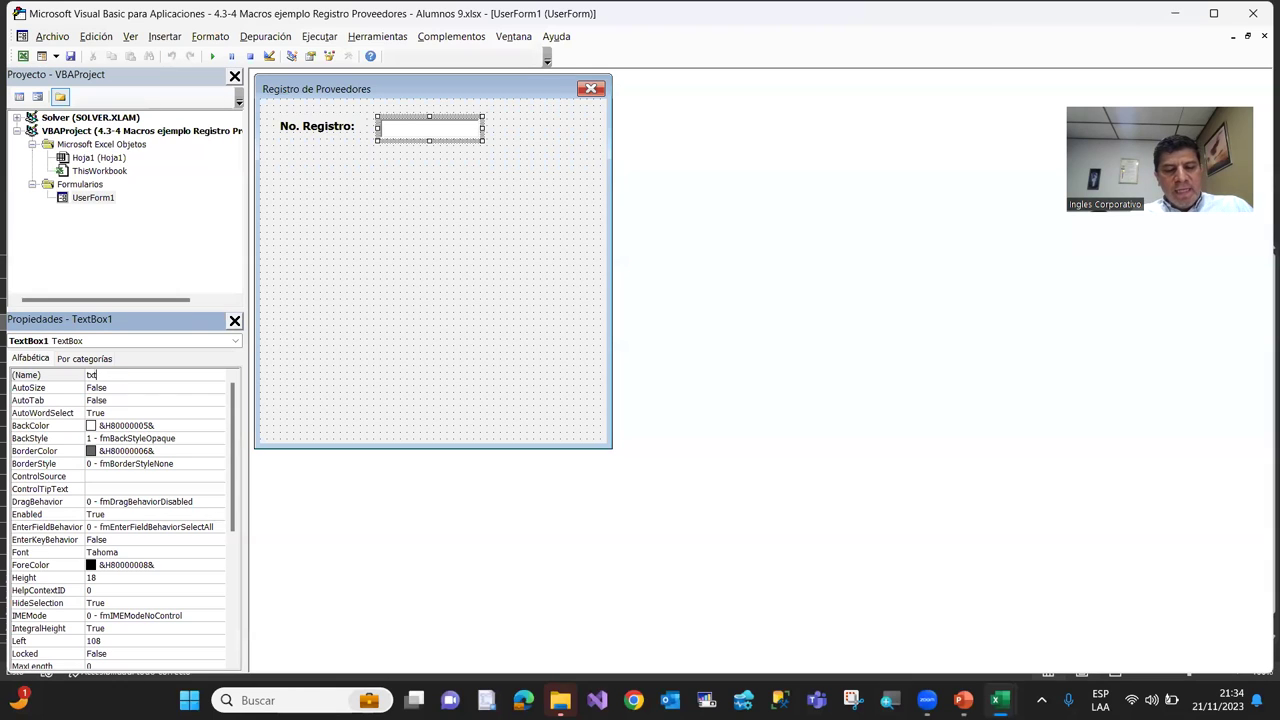
{"action": "type", "text": "Registro"}
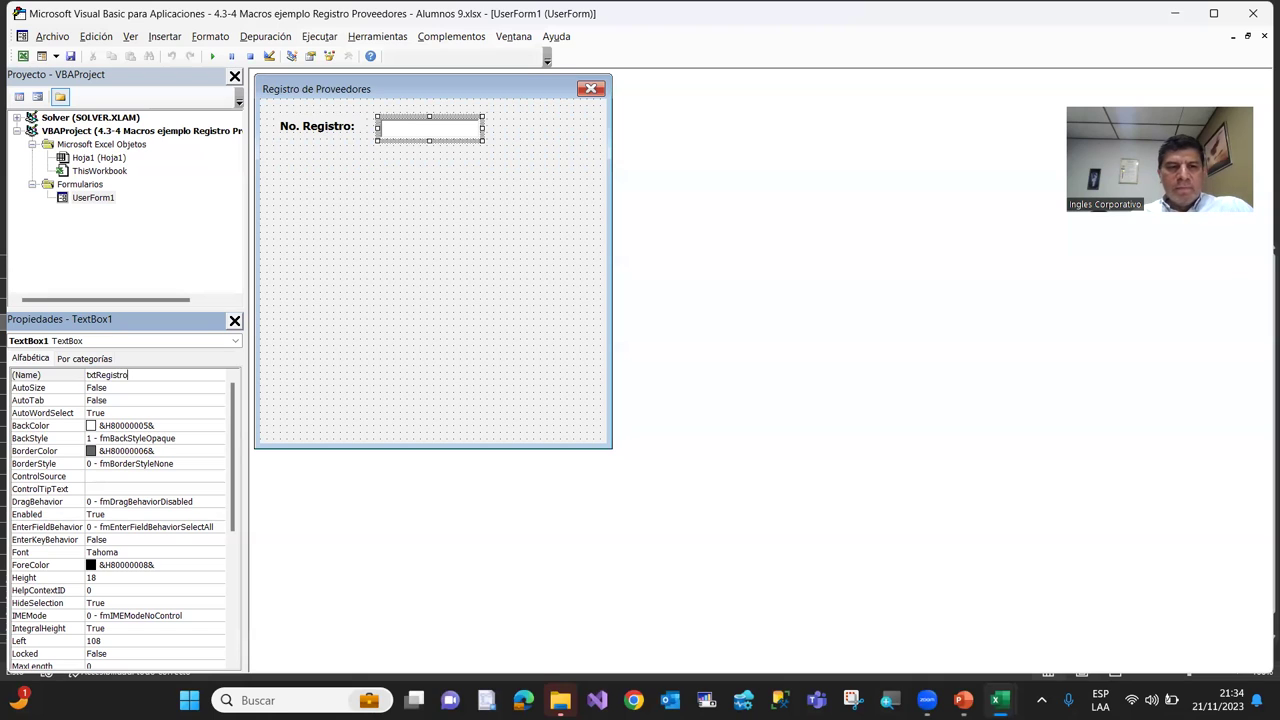
{"action": "key", "text": "Return"}
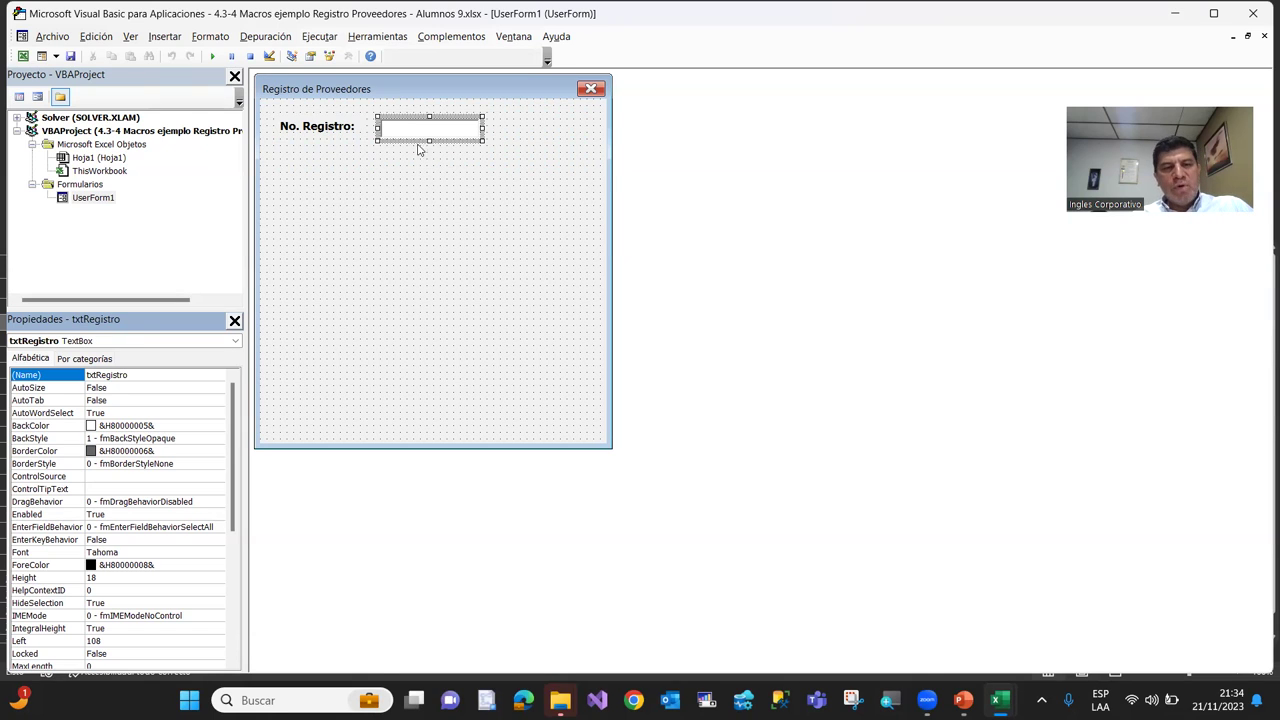
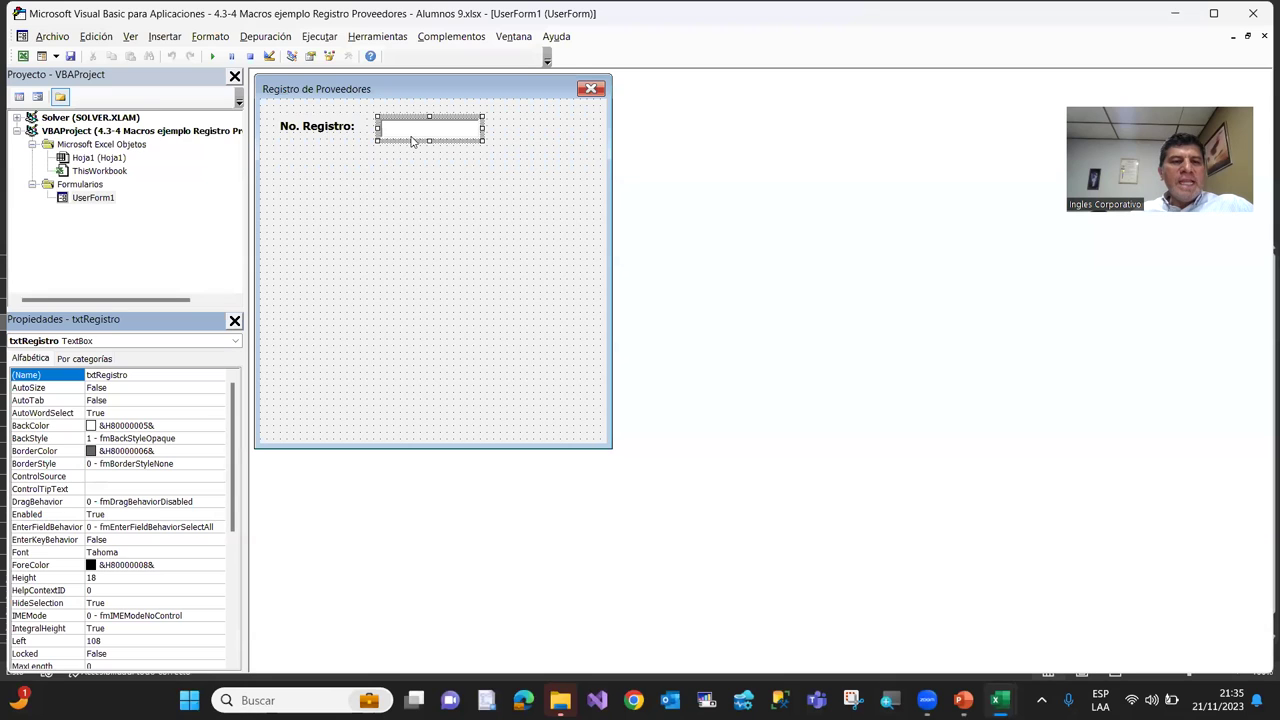
Inspect the TabIndex and Visible properties of the No. Registro label and text box
{"action": "left_click", "coordinate": [344, 136]}
{"action": "left_click", "coordinate": [406, 132]}
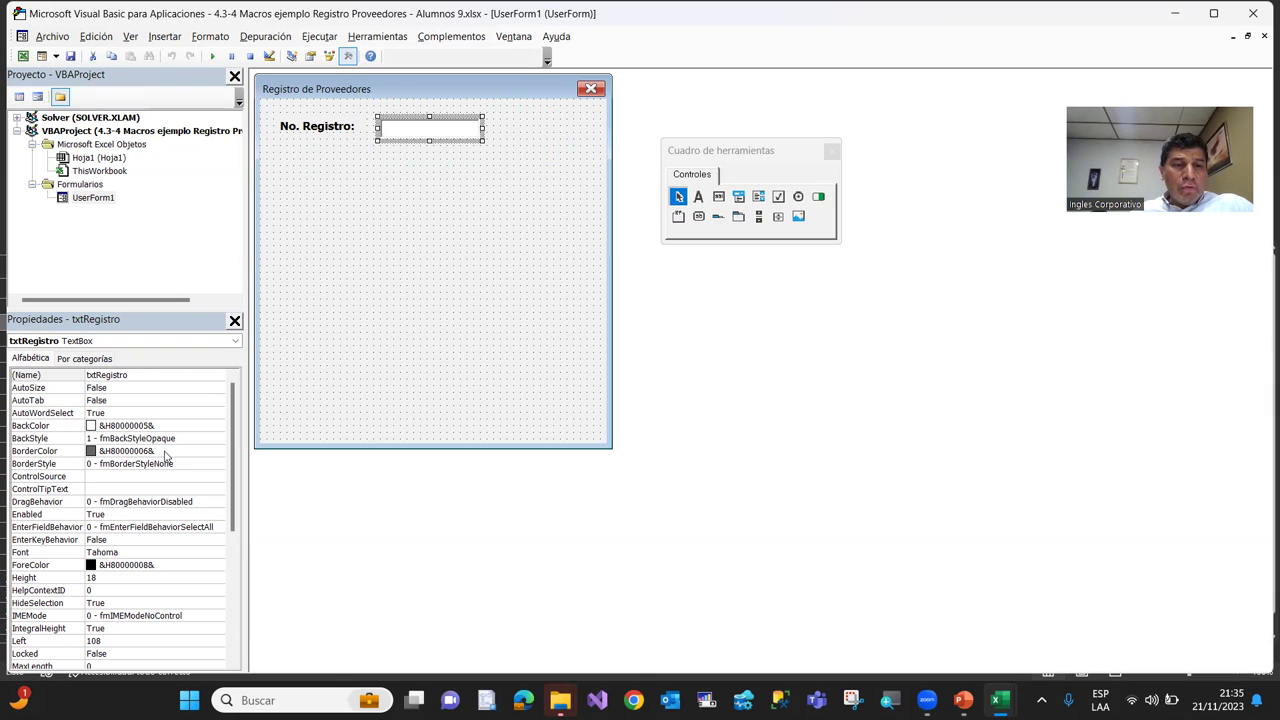
{"action": "left_click_drag", "start_coordinate": [235, 462], "coordinate": [242, 565]}
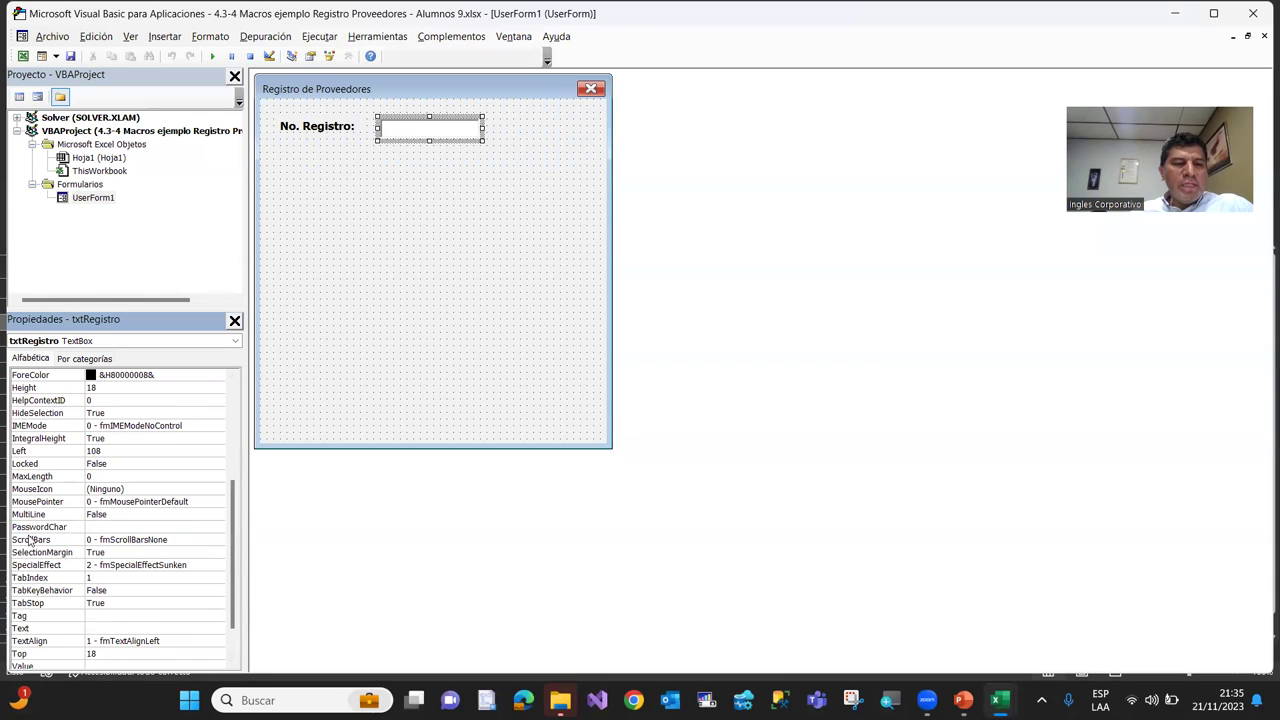
{"action": "left_click", "coordinate": [53, 580]}
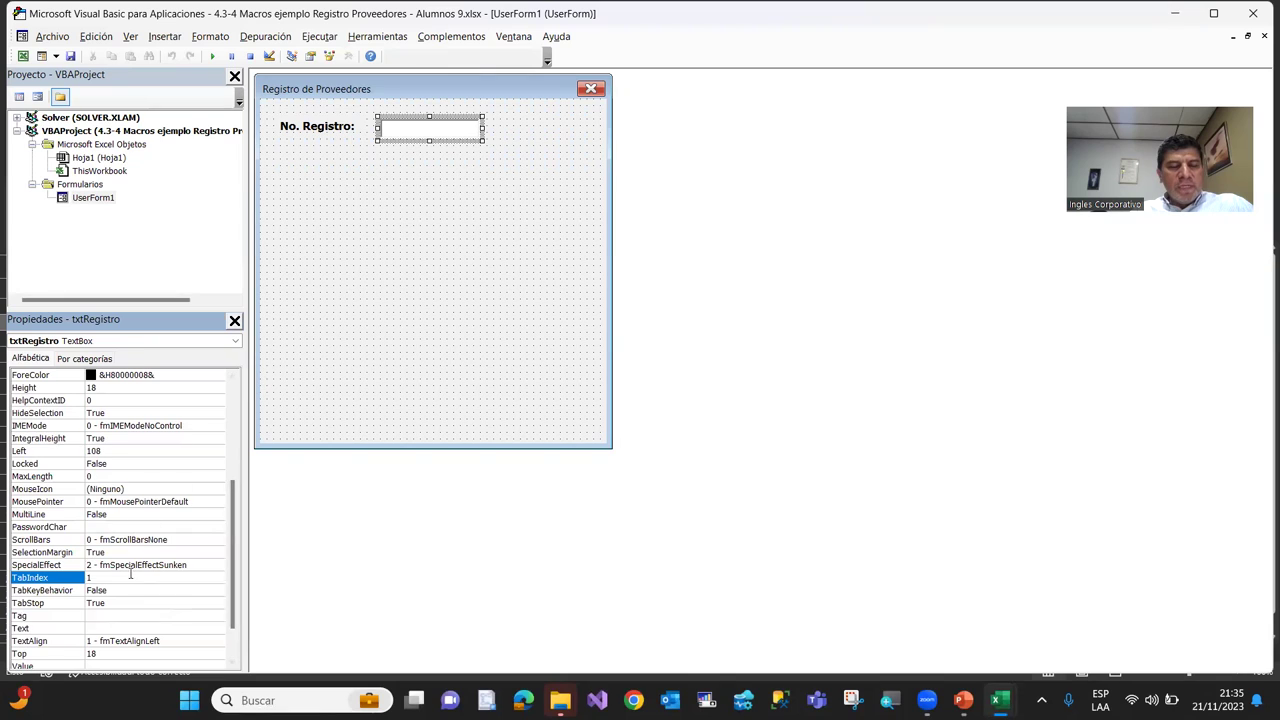
{"action": "left_click", "coordinate": [322, 131]}
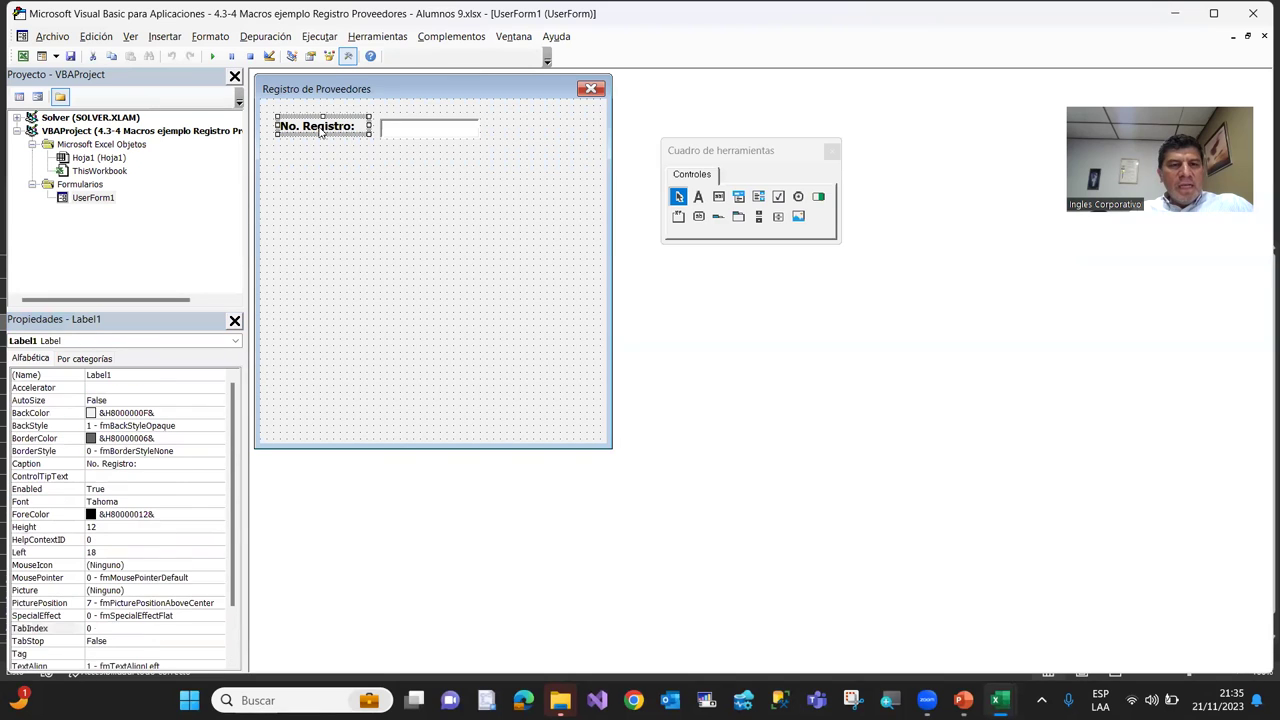
{"action": "left_click", "coordinate": [87, 628]}
{"action": "scroll", "coordinate": [87, 565], "scroll_direction": "down", "scroll_amount": 2}
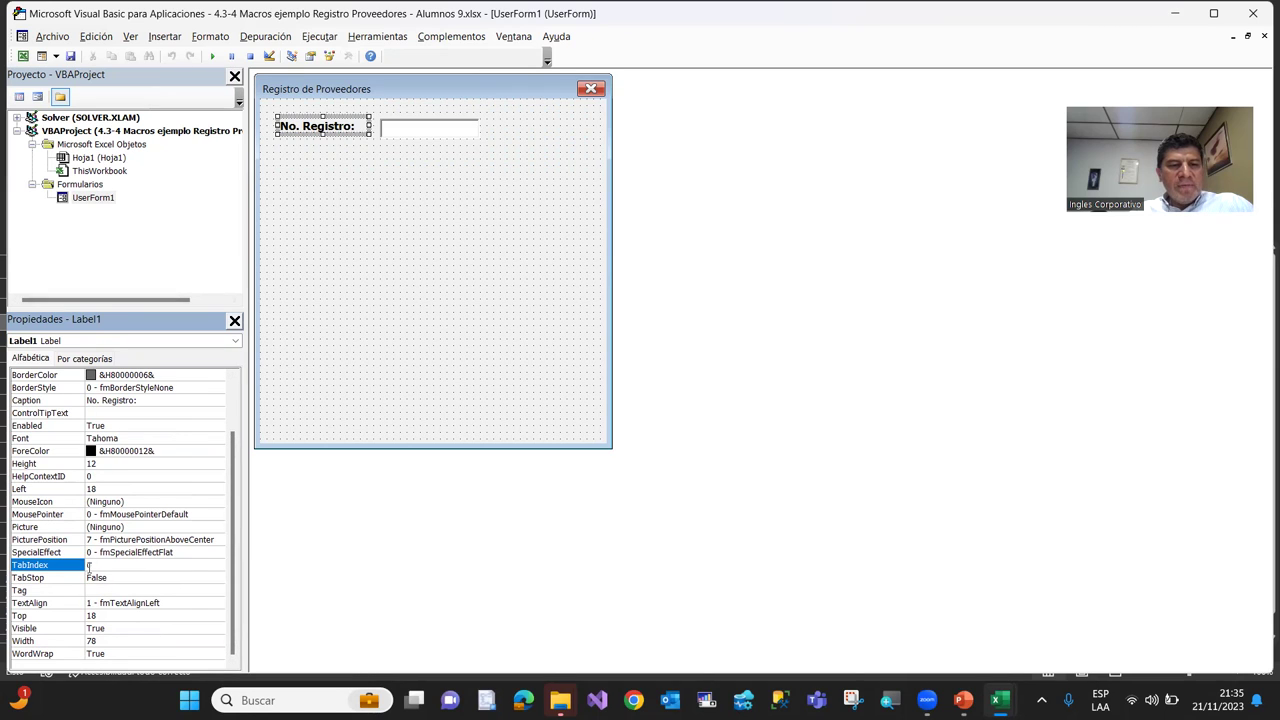
{"action": "left_click", "coordinate": [427, 134]}
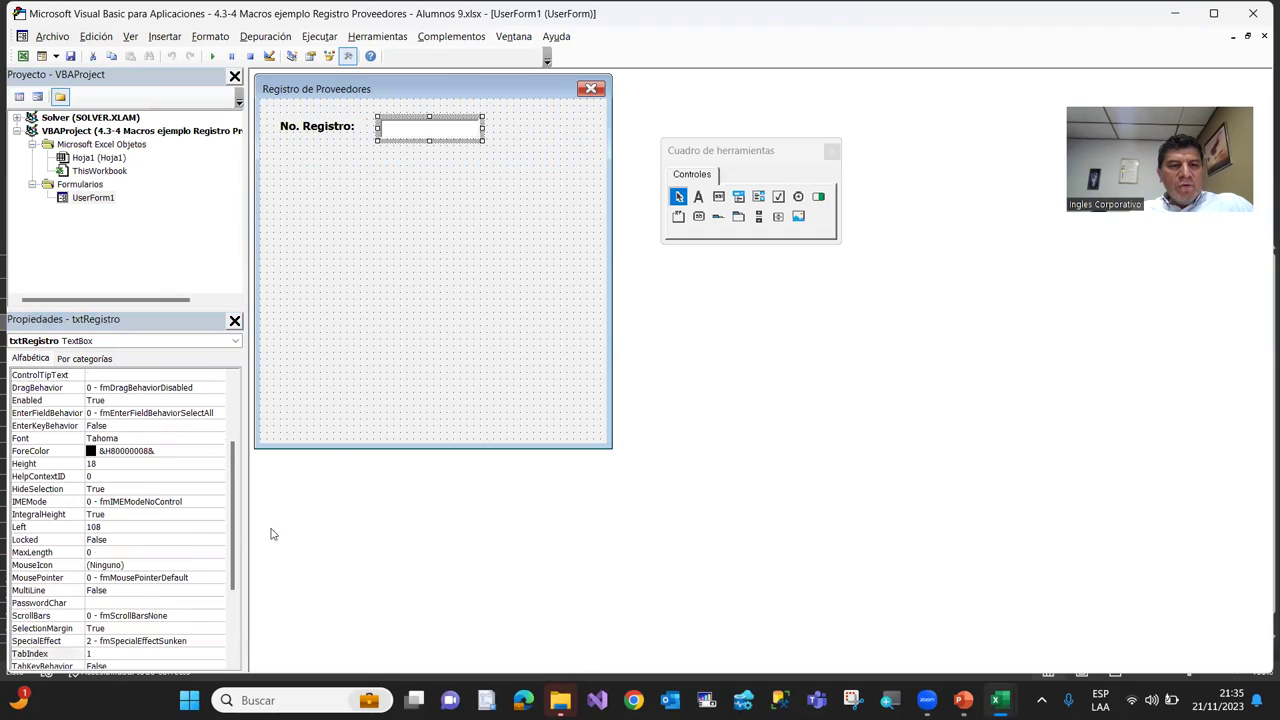
{"action": "left_click", "coordinate": [239, 565]}
{"action": "scroll", "coordinate": [239, 565], "scroll_direction": "down", "scroll_amount": 4}
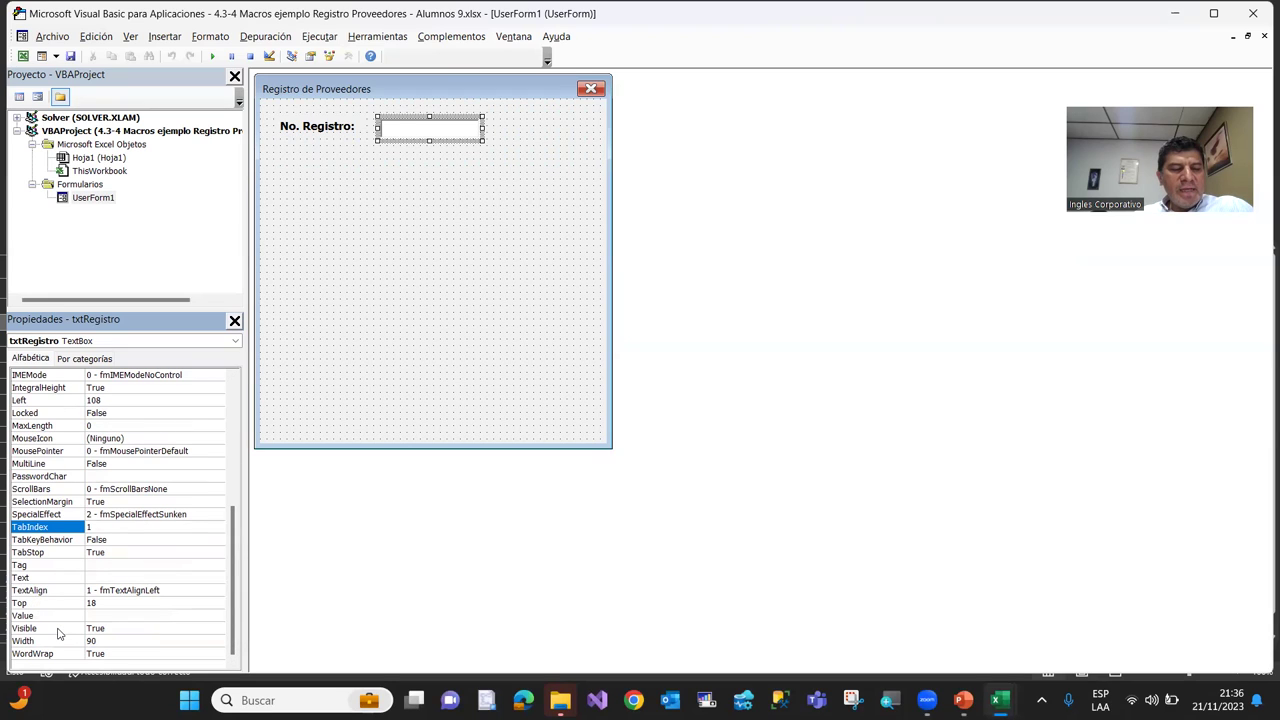
{"action": "left_click", "coordinate": [58, 629]}
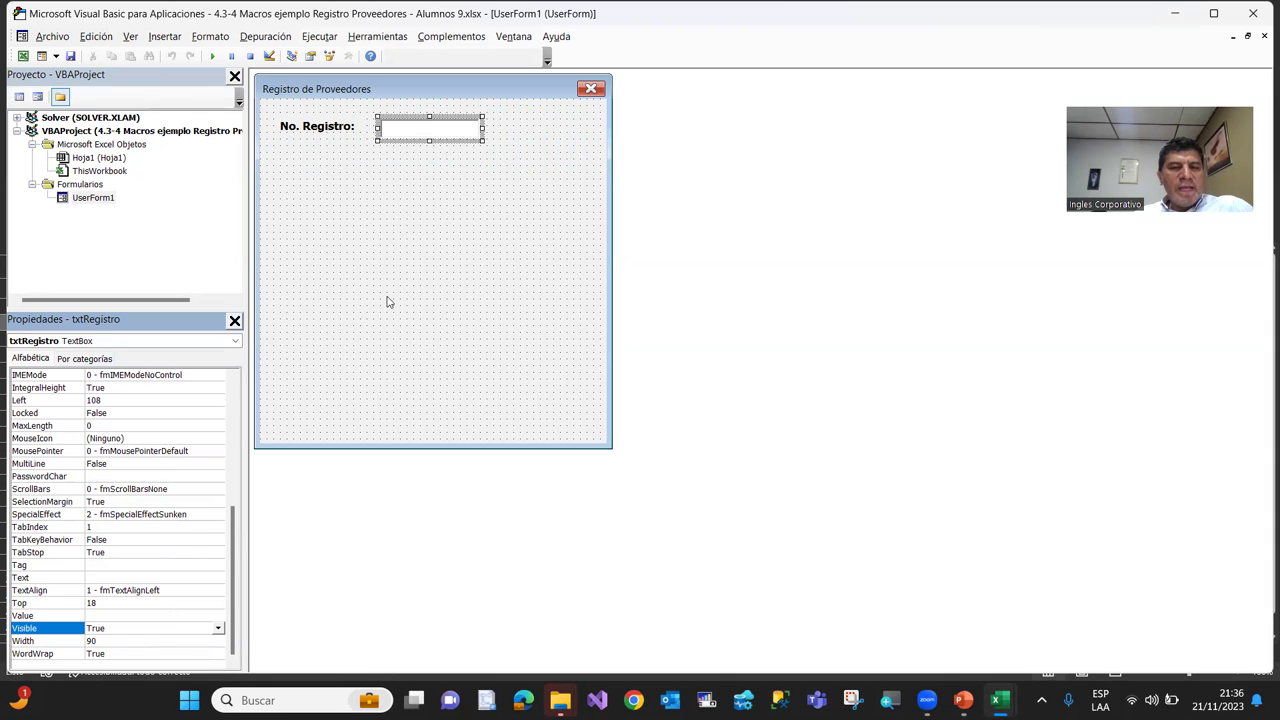
{"action": "left_click", "coordinate": [365, 208]}
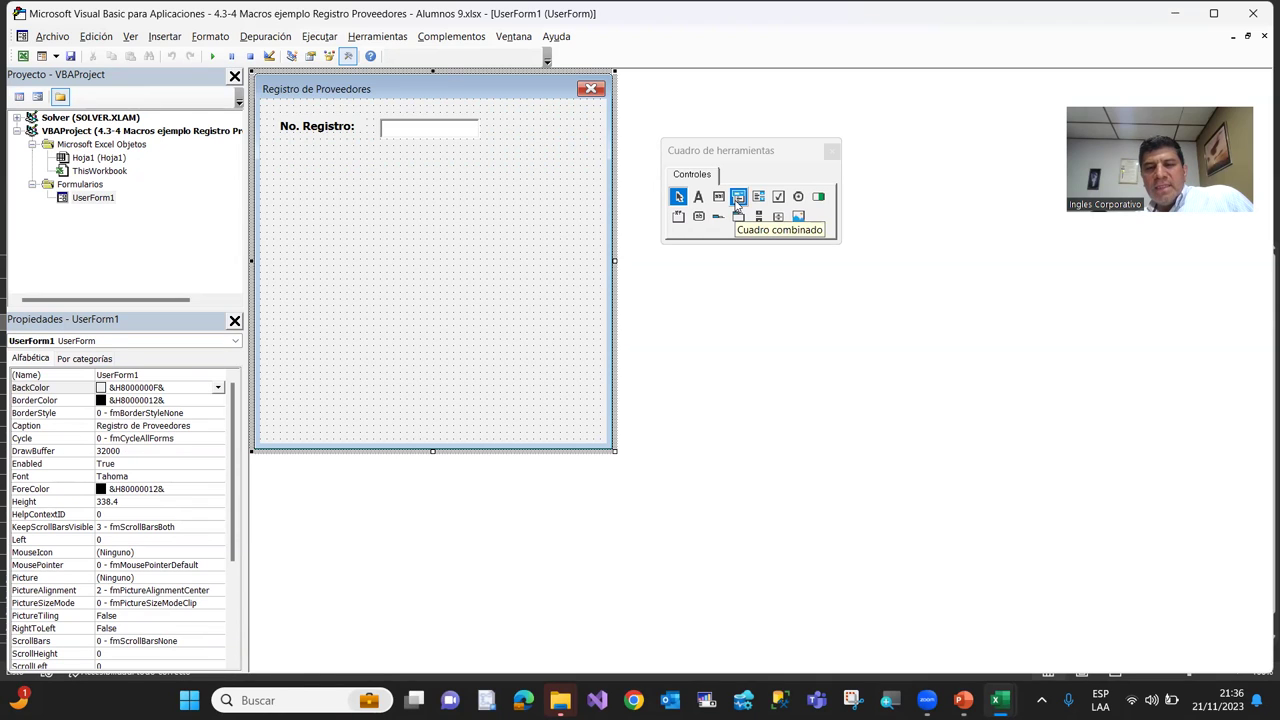
Draw a combo box just below the No. Registro text box
{"action": "left_click", "coordinate": [738, 200]}
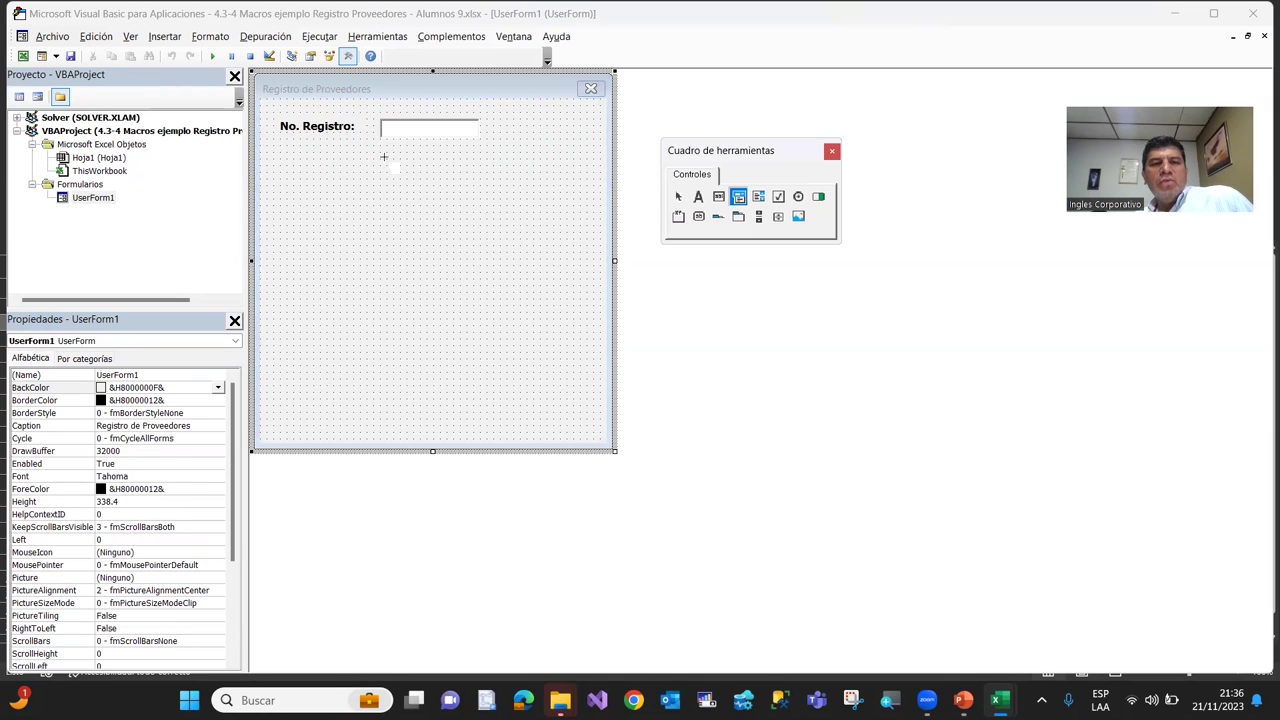
{"action": "left_click_drag", "start_coordinate": [382, 156], "coordinate": [483, 178]}
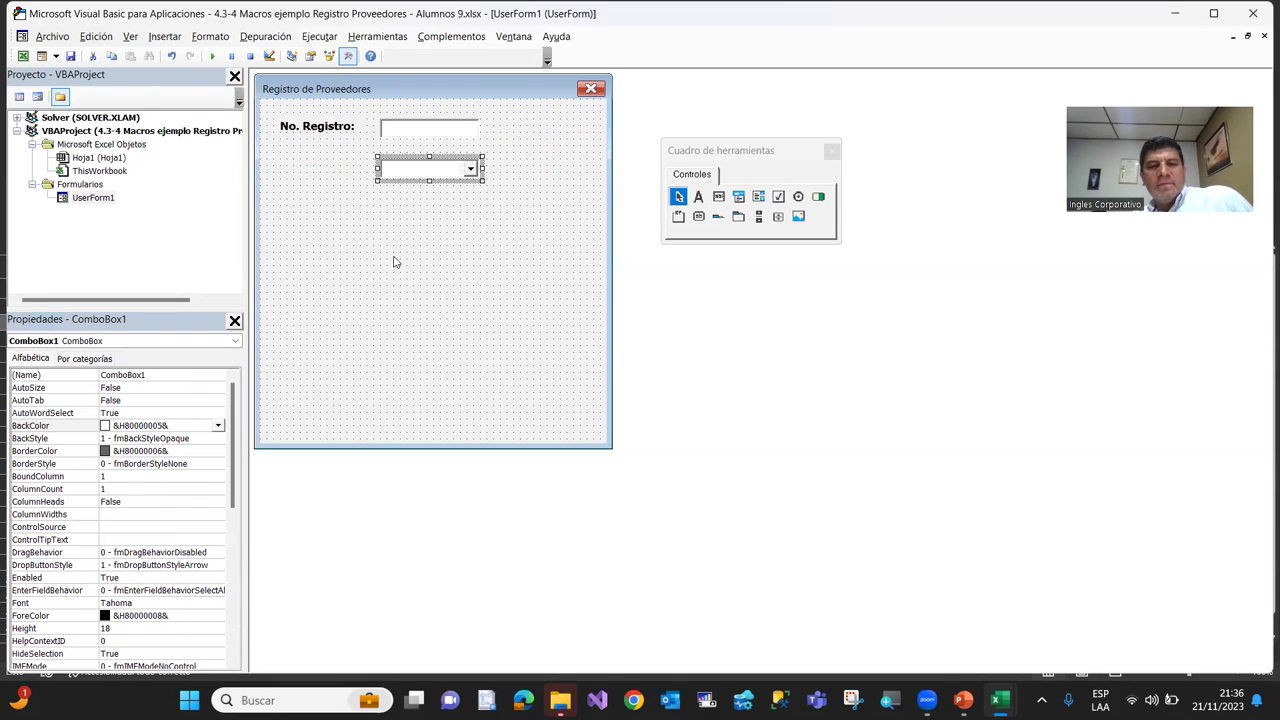
{"action": "left_click", "coordinate": [415, 233]}
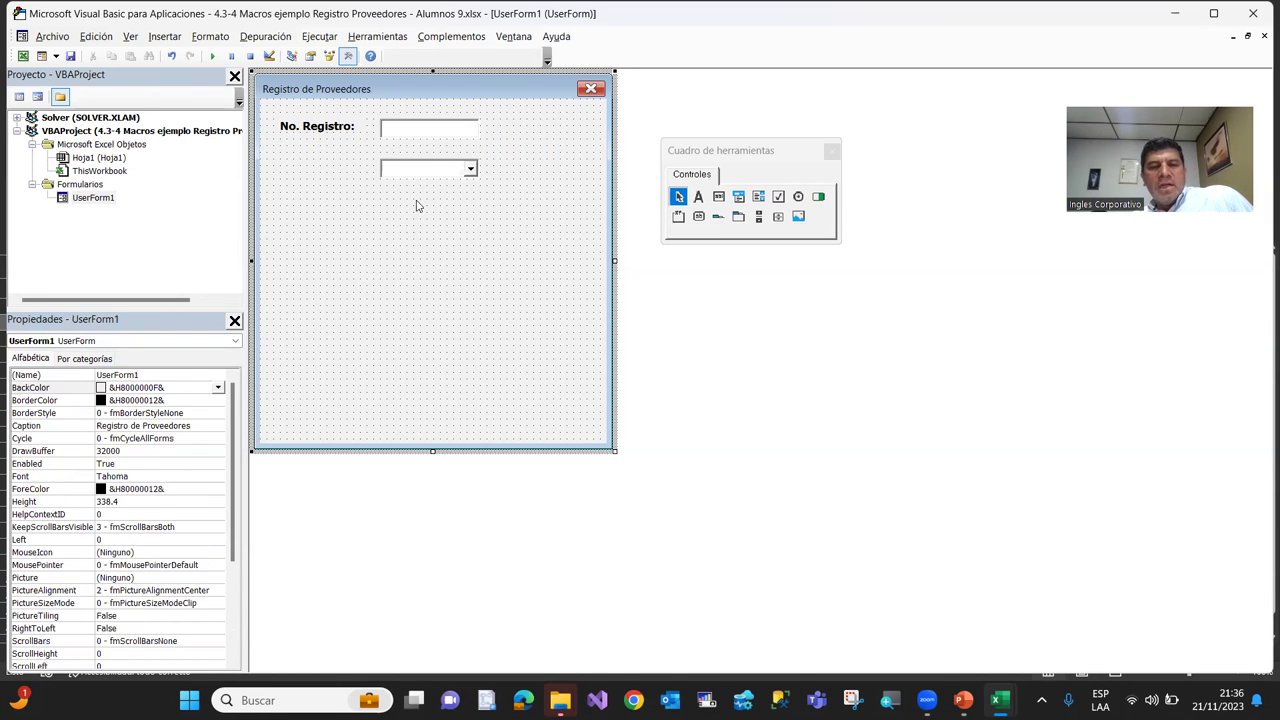
{"action": "left_click", "coordinate": [336, 139]}
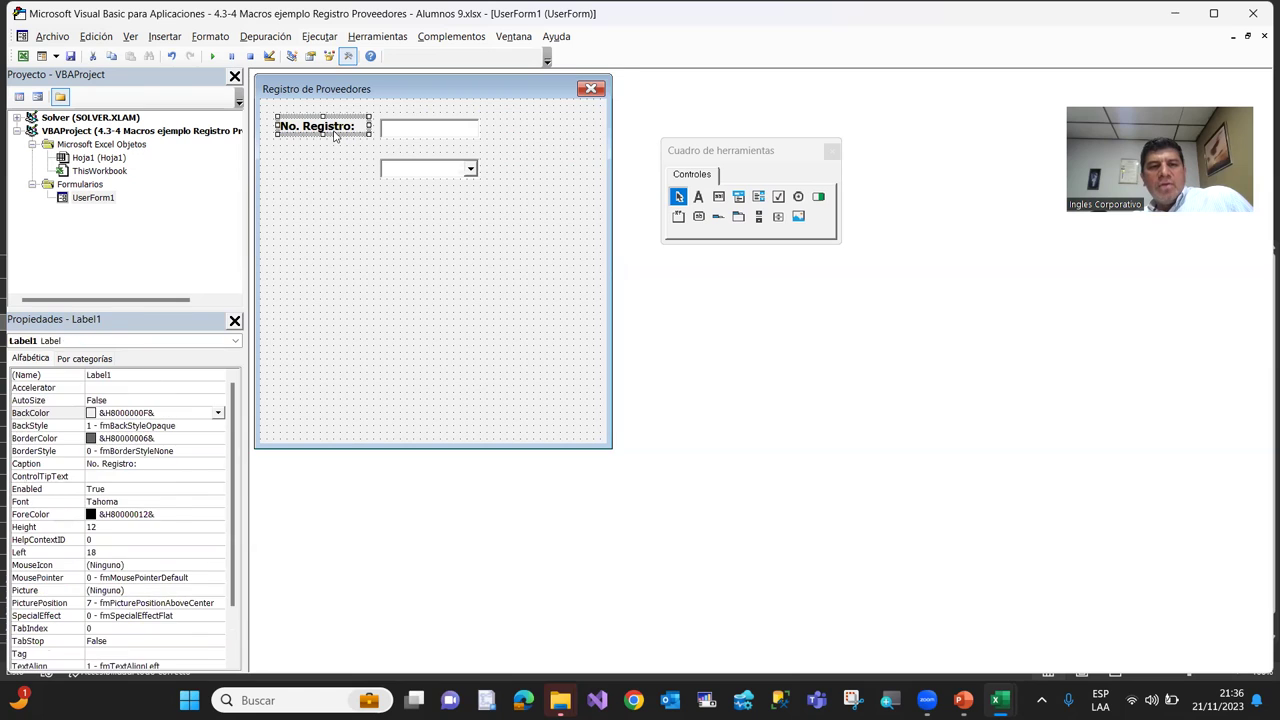
{"action": "left_click", "coordinate": [406, 130]}
Check ComboBox1's TabIndex and Enabled properties in the Properties window
{"action": "left_click", "coordinate": [420, 170]}
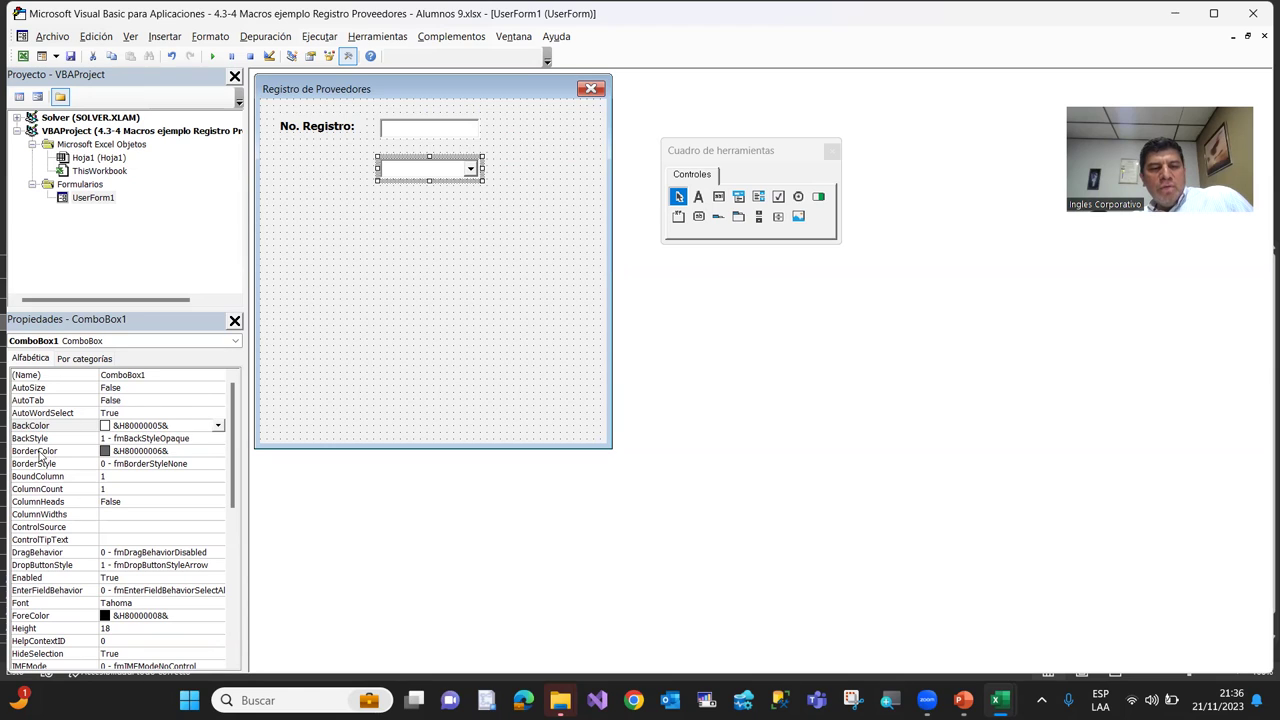
{"action": "left_click_drag", "start_coordinate": [233, 482], "coordinate": [233, 612]}
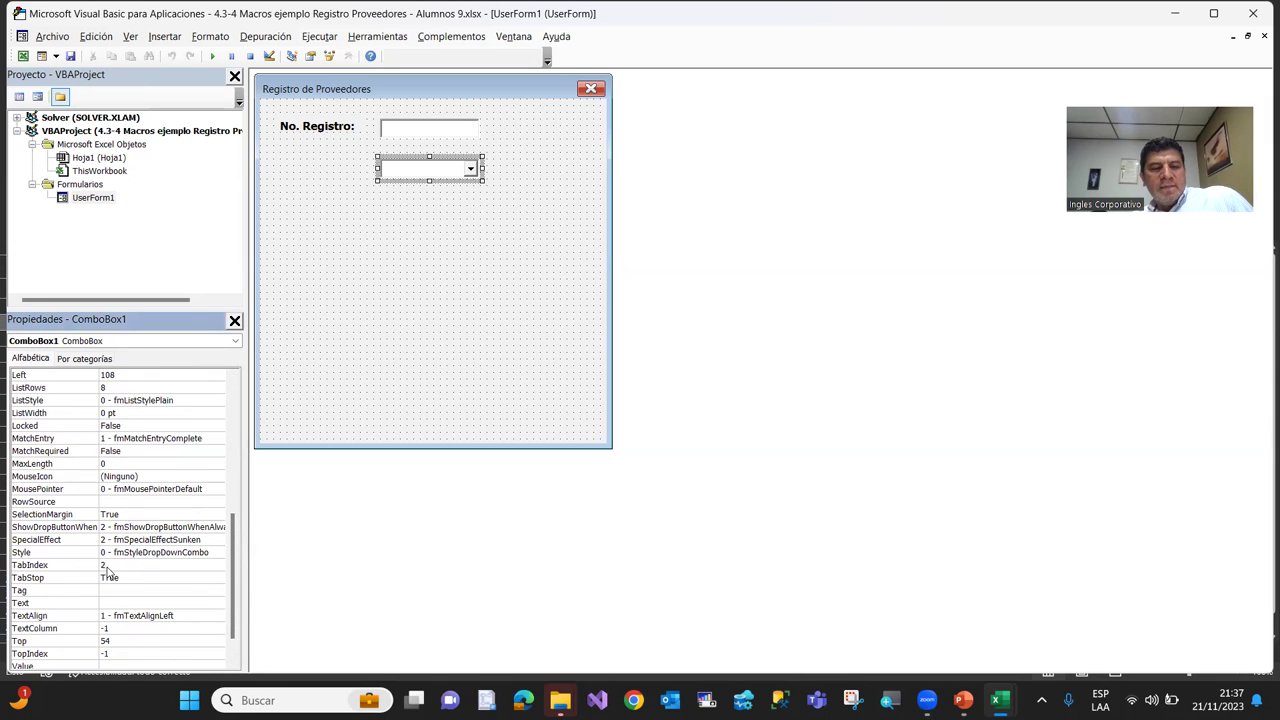
{"action": "left_click_drag", "start_coordinate": [233, 562], "coordinate": [225, 494]}
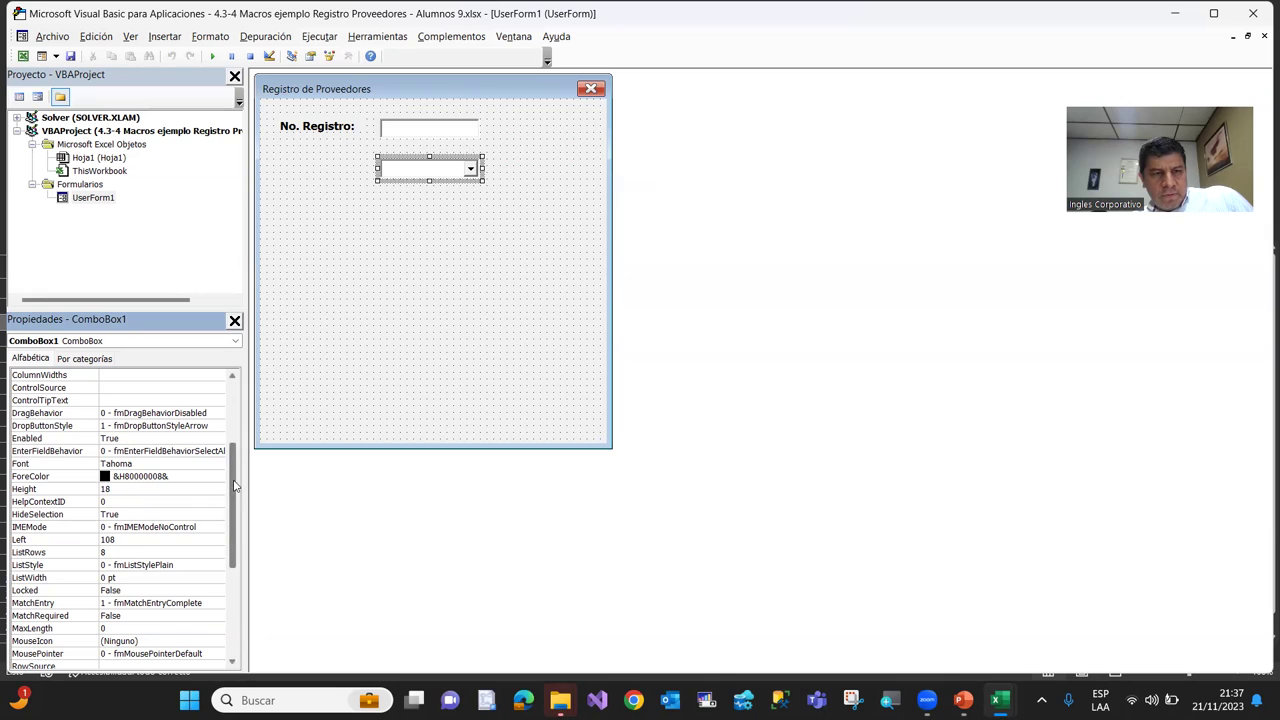
{"action": "left_click", "coordinate": [84, 441]}
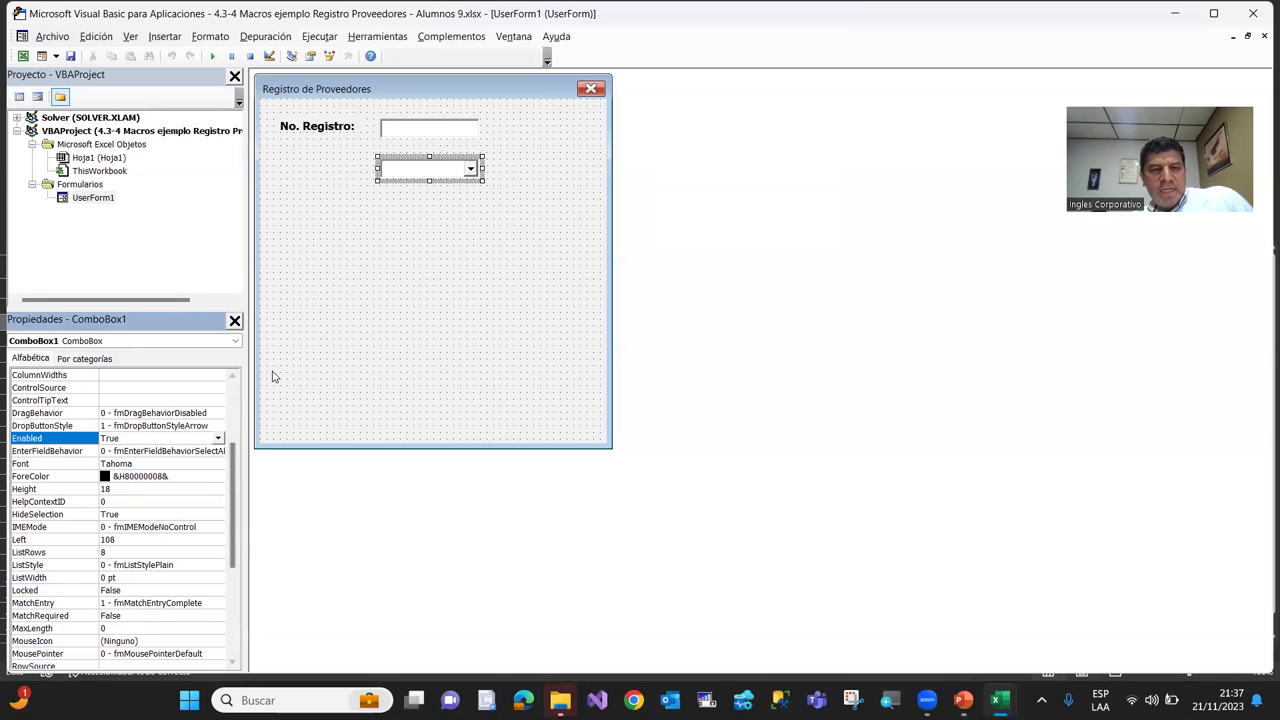
{"action": "left_click", "coordinate": [347, 306]}
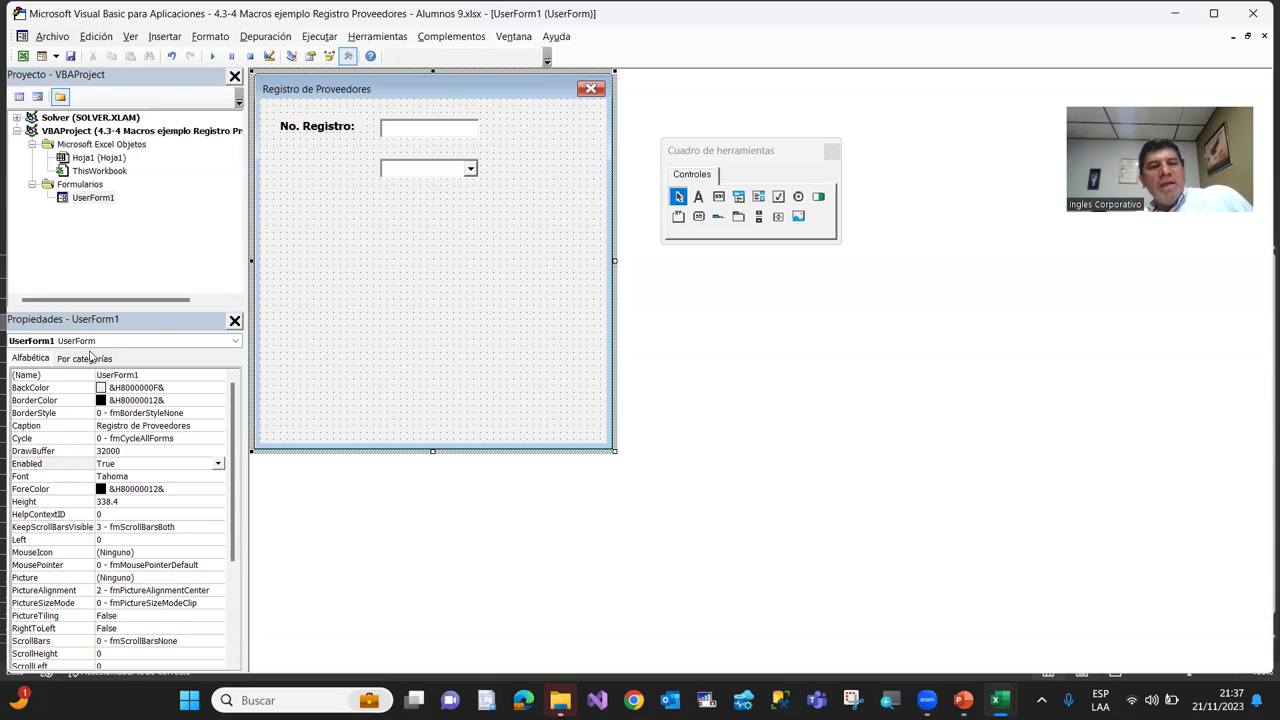
{"action": "left_click", "coordinate": [320, 135]}
{"action": "left_click", "coordinate": [415, 132]}
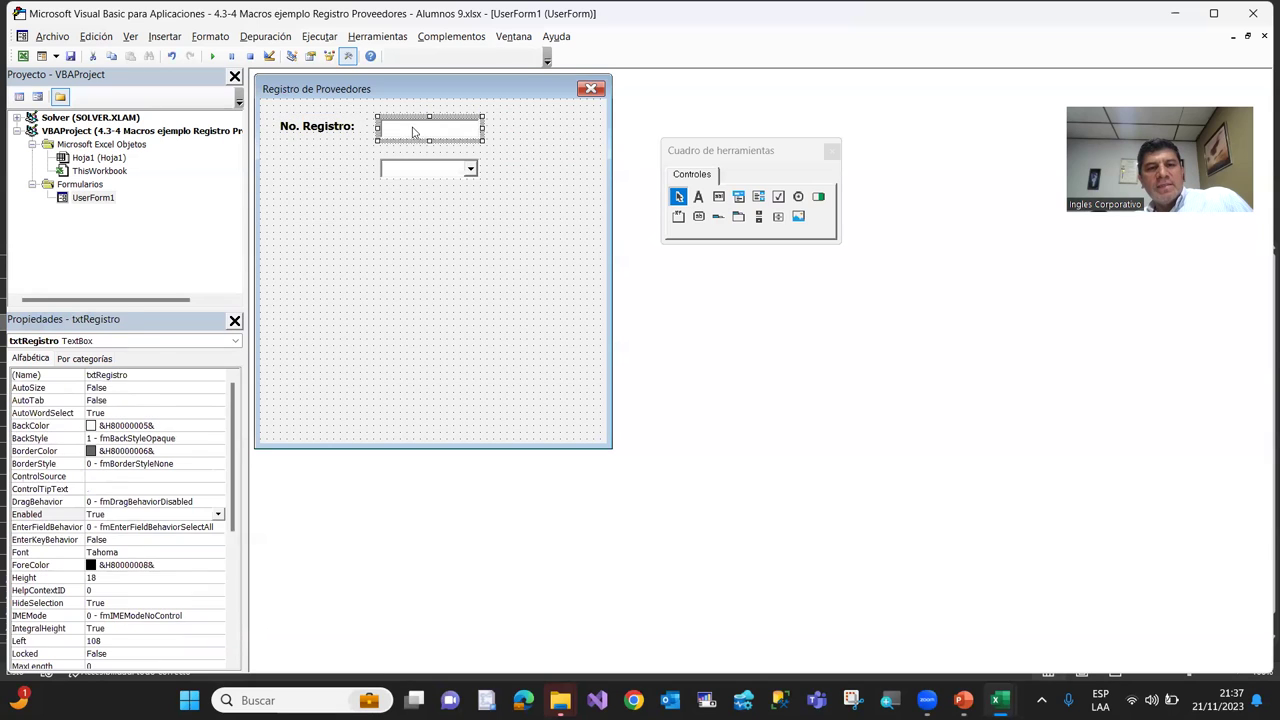
{"action": "left_click", "coordinate": [423, 167]}
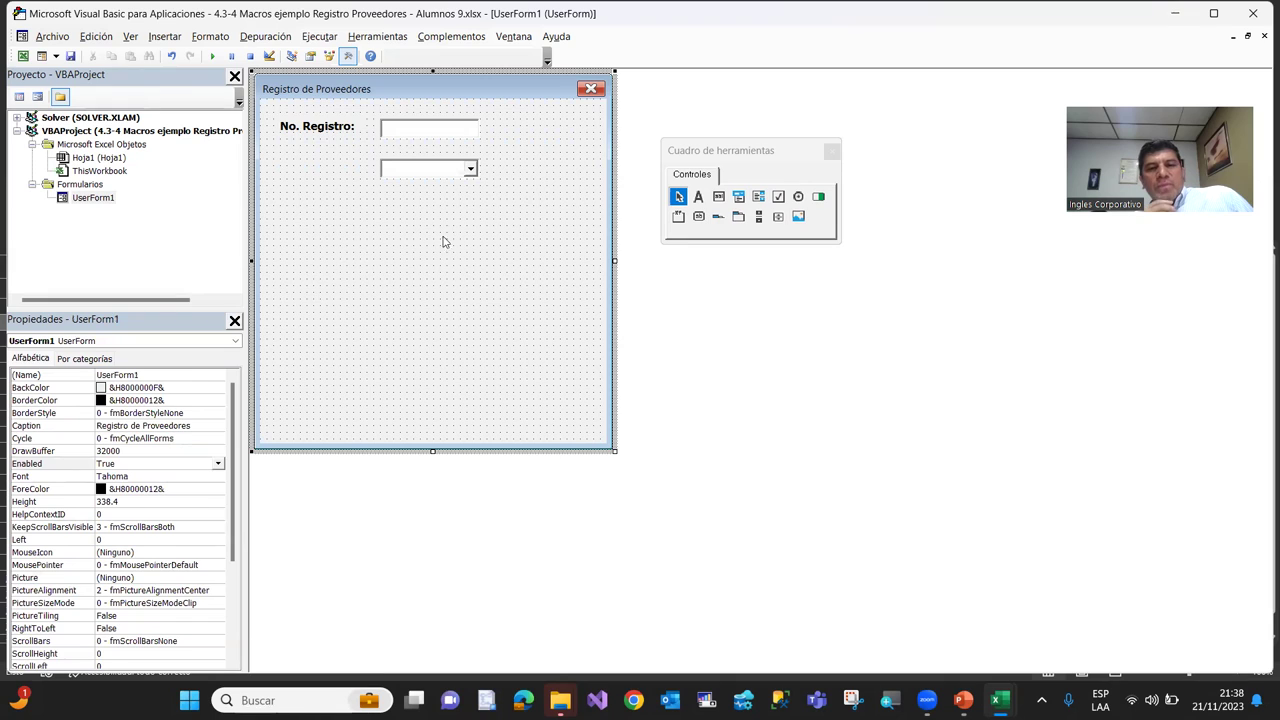
{"action": "left_click", "coordinate": [437, 177]}
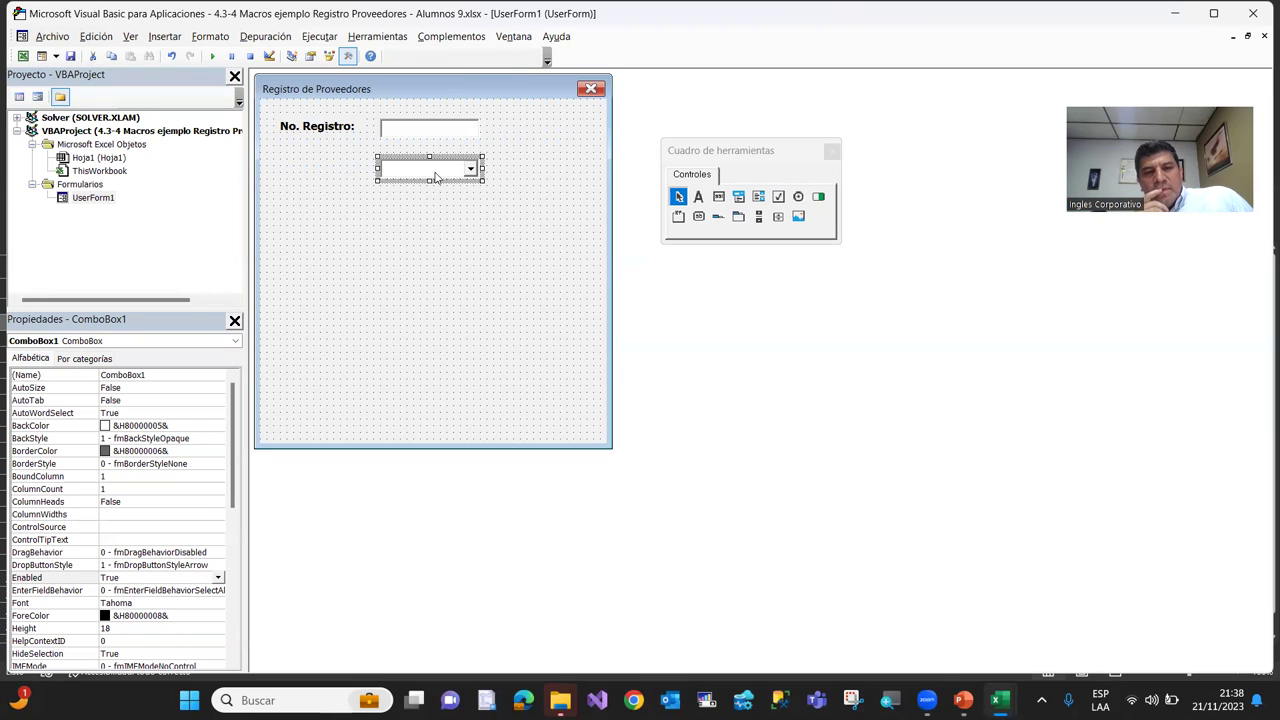
{"action": "left_click", "coordinate": [428, 134]}
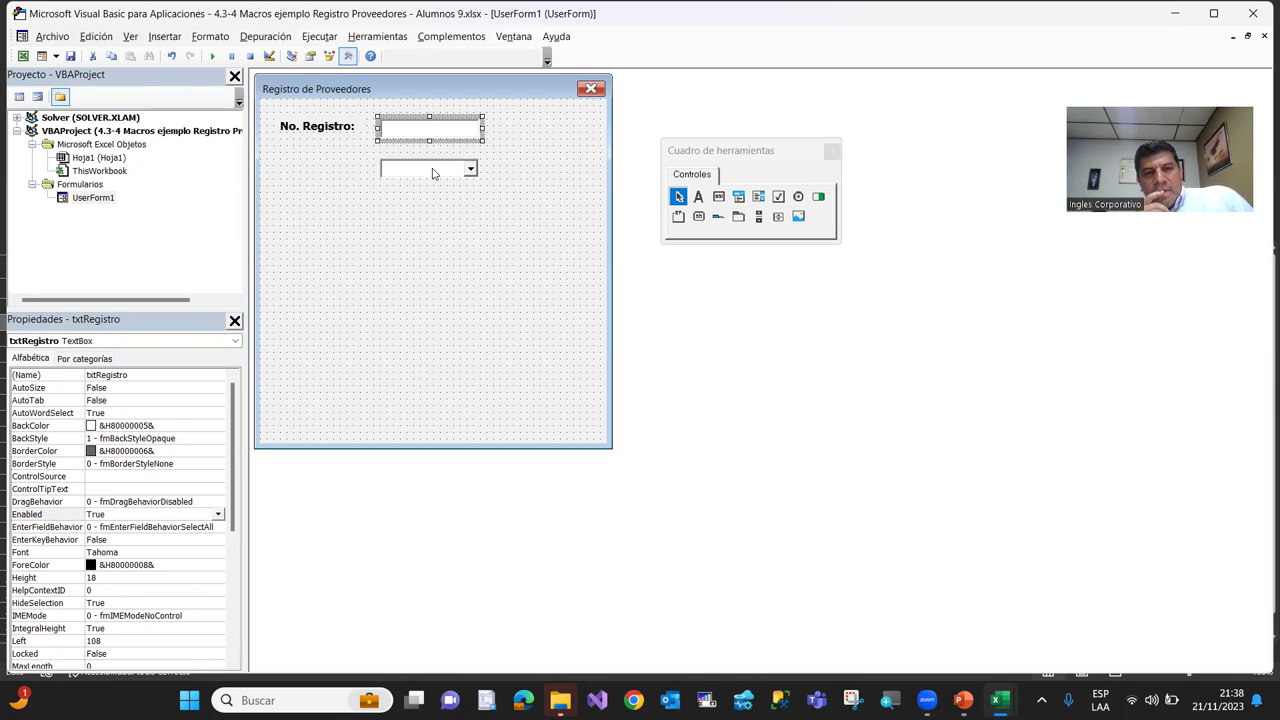
Open the ComboBox1_Change procedure and review the object and event dropdowns, keeping Change
{"action": "double_click", "coordinate": [432, 172]}
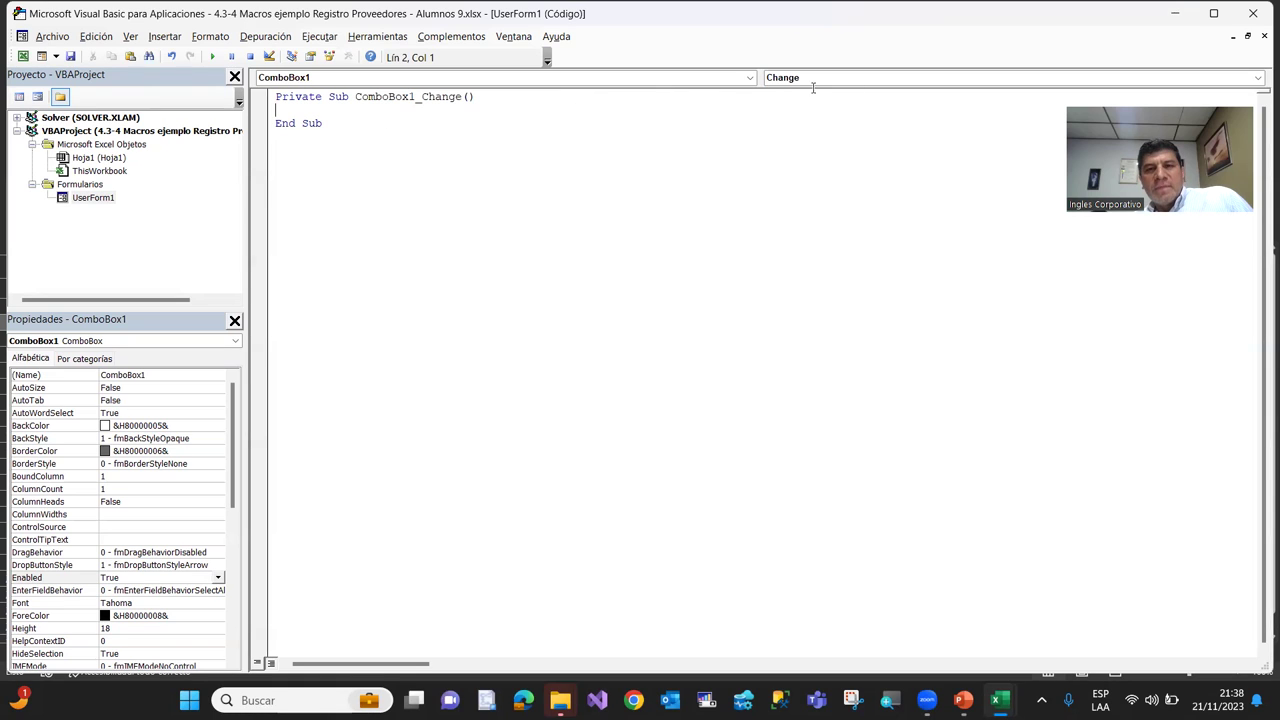
{"action": "left_click", "coordinate": [749, 78]}
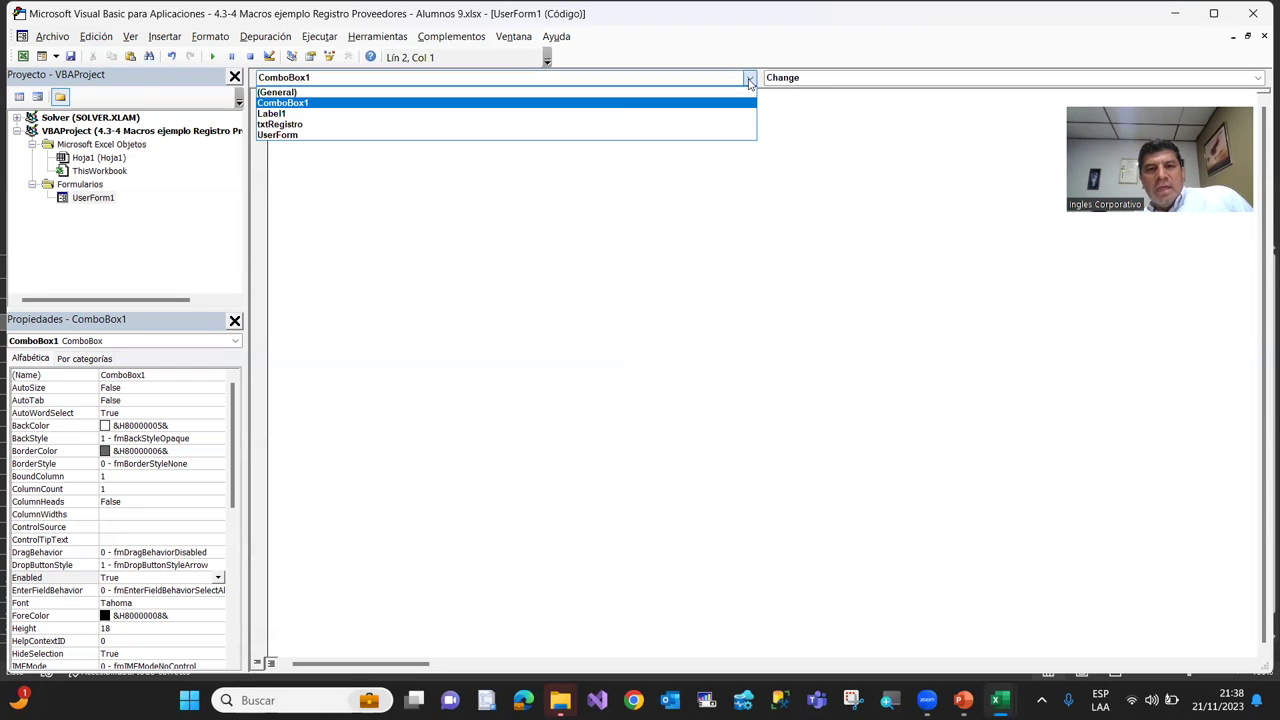
{"action": "left_click", "coordinate": [749, 80]}
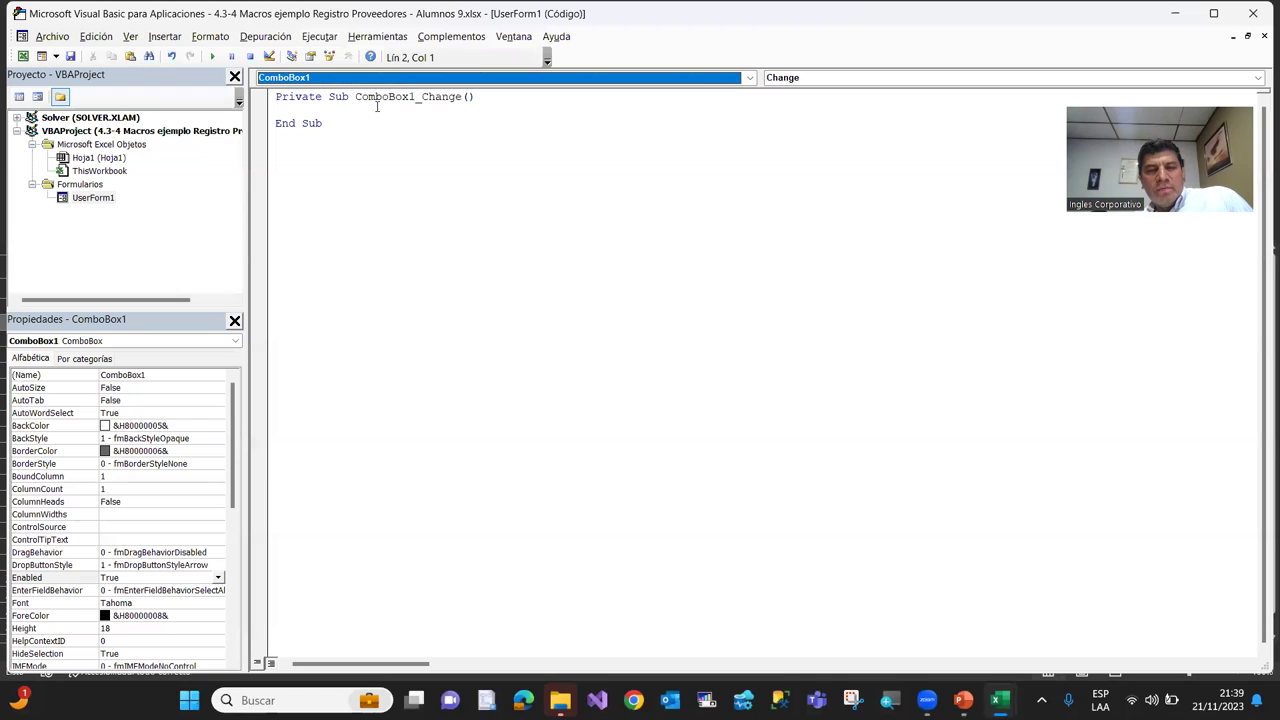
{"action": "left_click", "coordinate": [749, 80]}
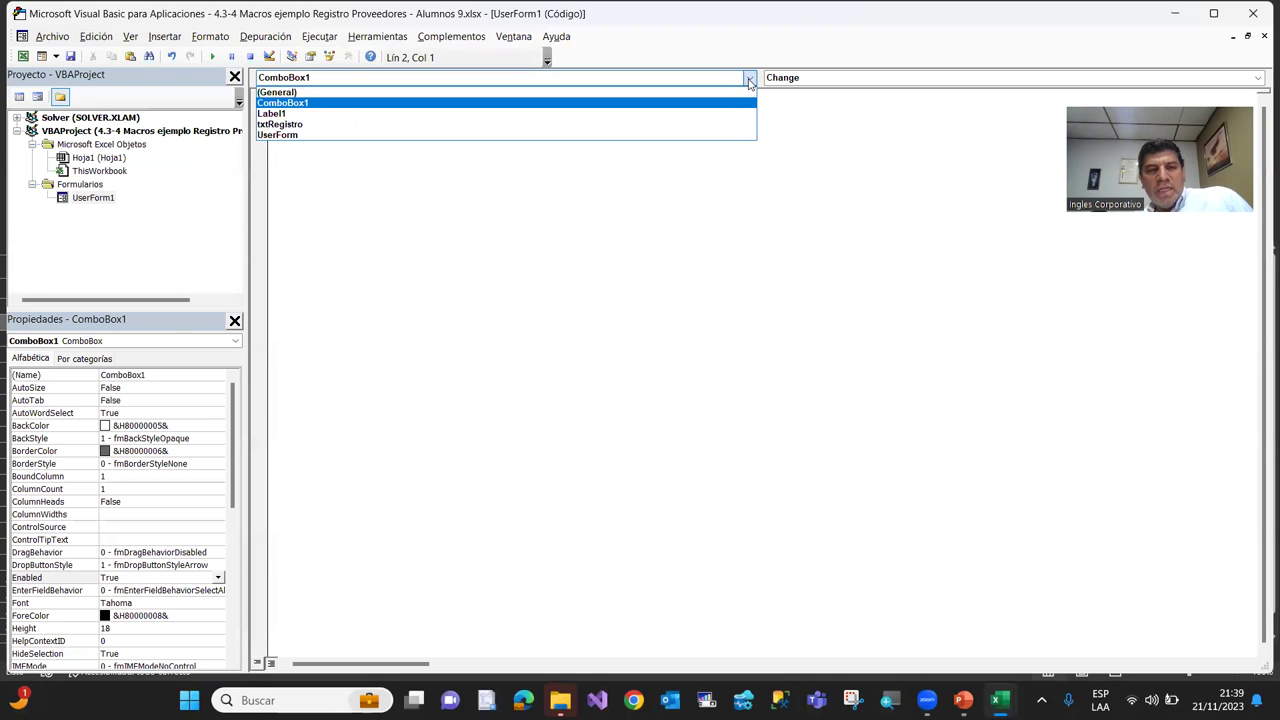
{"action": "left_click", "coordinate": [749, 80]}
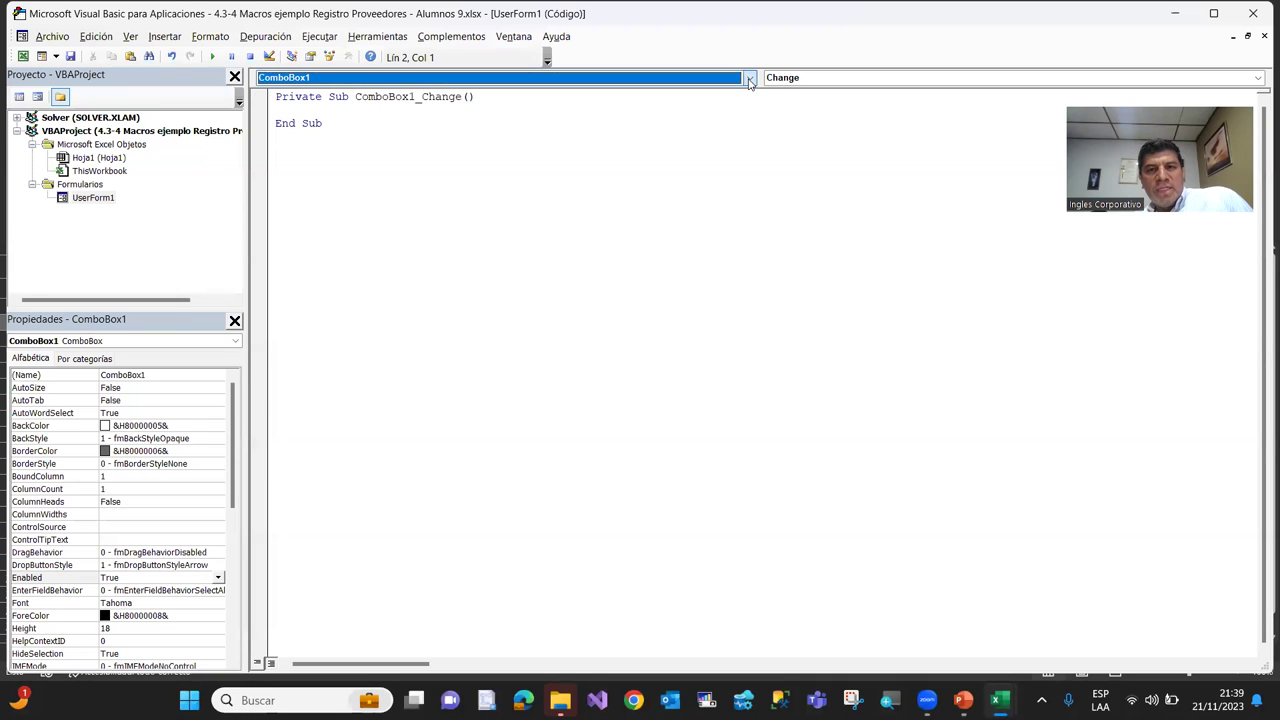
{"action": "left_click", "coordinate": [359, 97]}
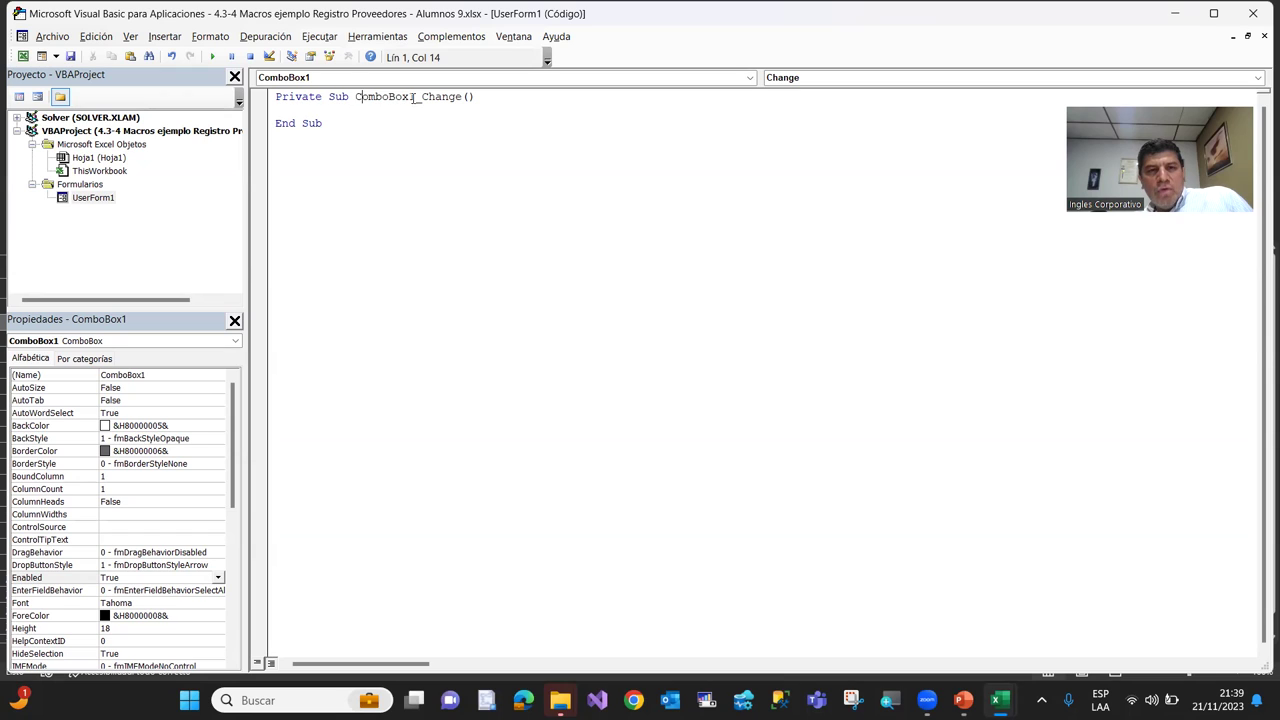
{"action": "left_click", "coordinate": [335, 109]}
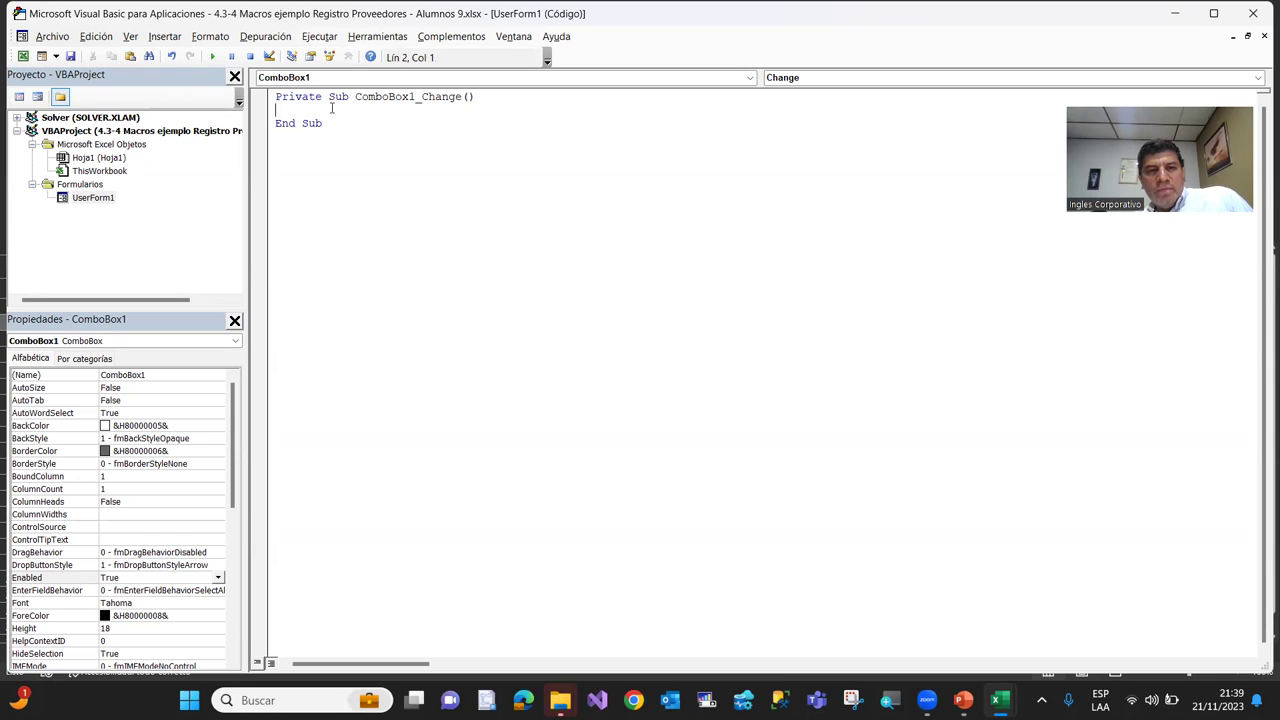
{"action": "left_click_drag", "start_coordinate": [422, 97], "coordinate": [465, 97]}
{"action": "left_click", "coordinate": [392, 119]}
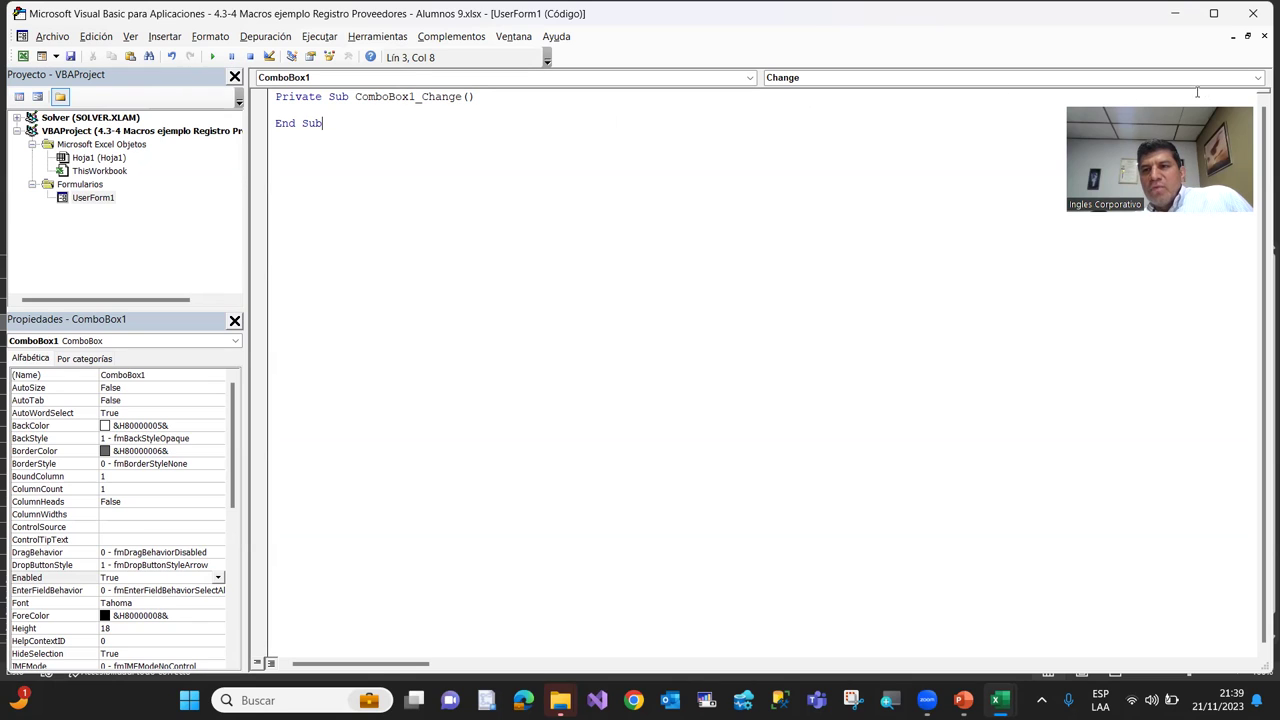
{"action": "left_click", "coordinate": [1258, 80]}
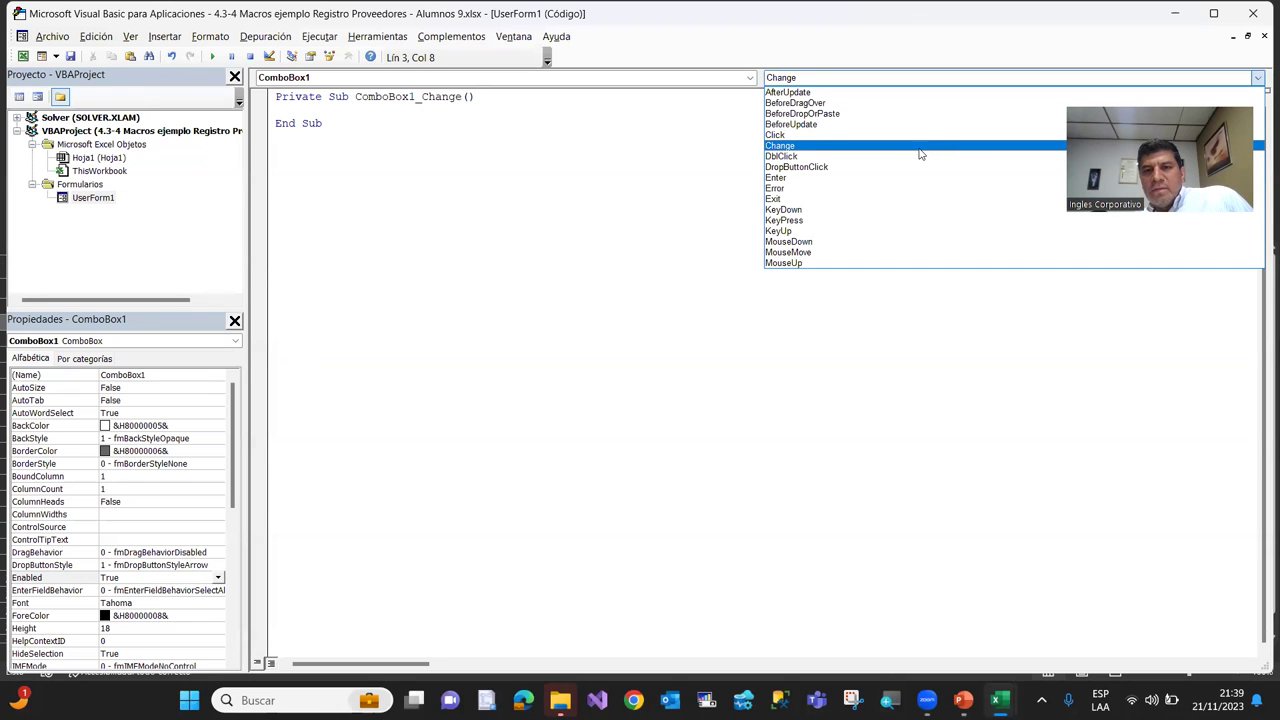
{"action": "left_click", "coordinate": [819, 147]}
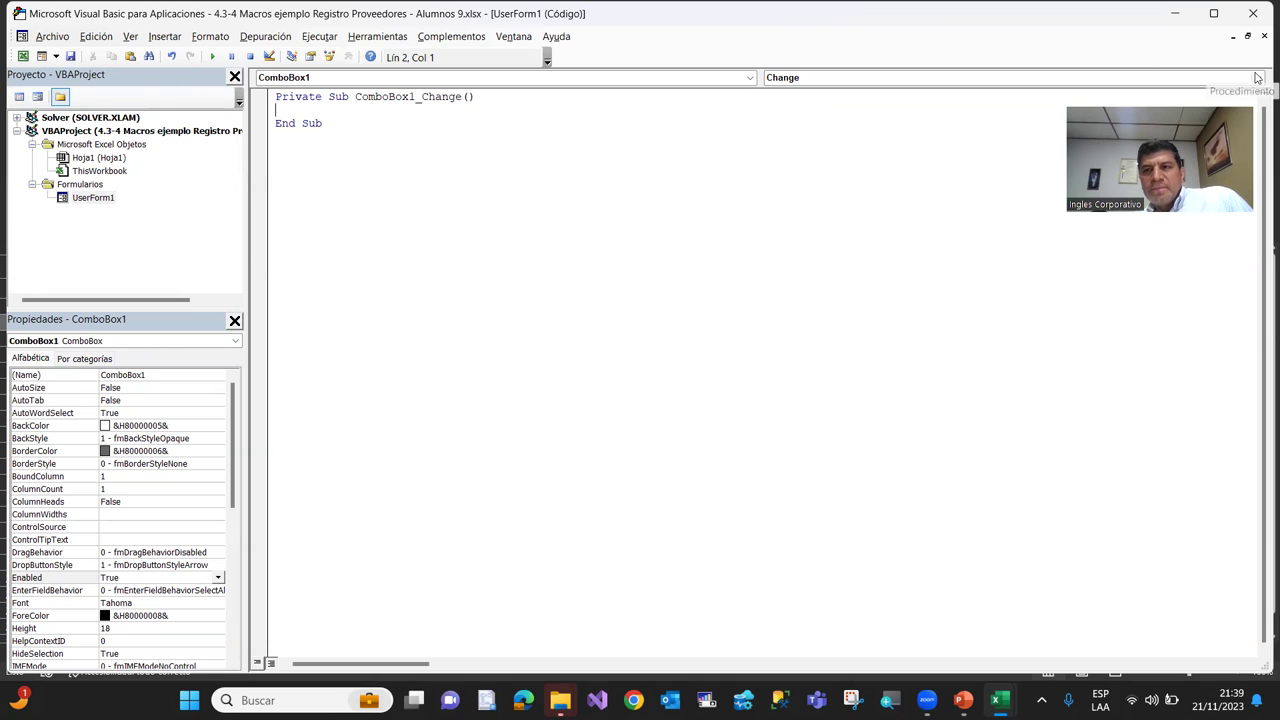
Add ComboBox1_Click and ComboBox1_DblClick stubs, compare the names, and select both
{"action": "left_click", "coordinate": [934, 80]}
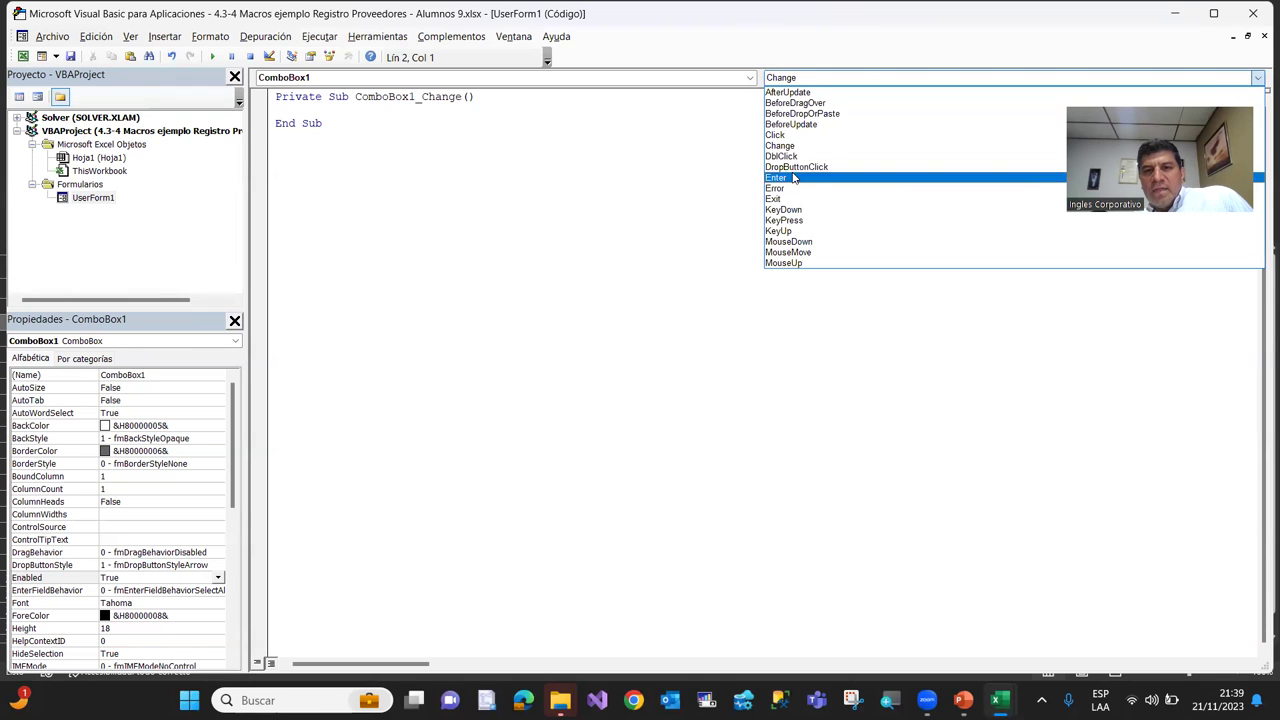
{"action": "left_click", "coordinate": [777, 135]}
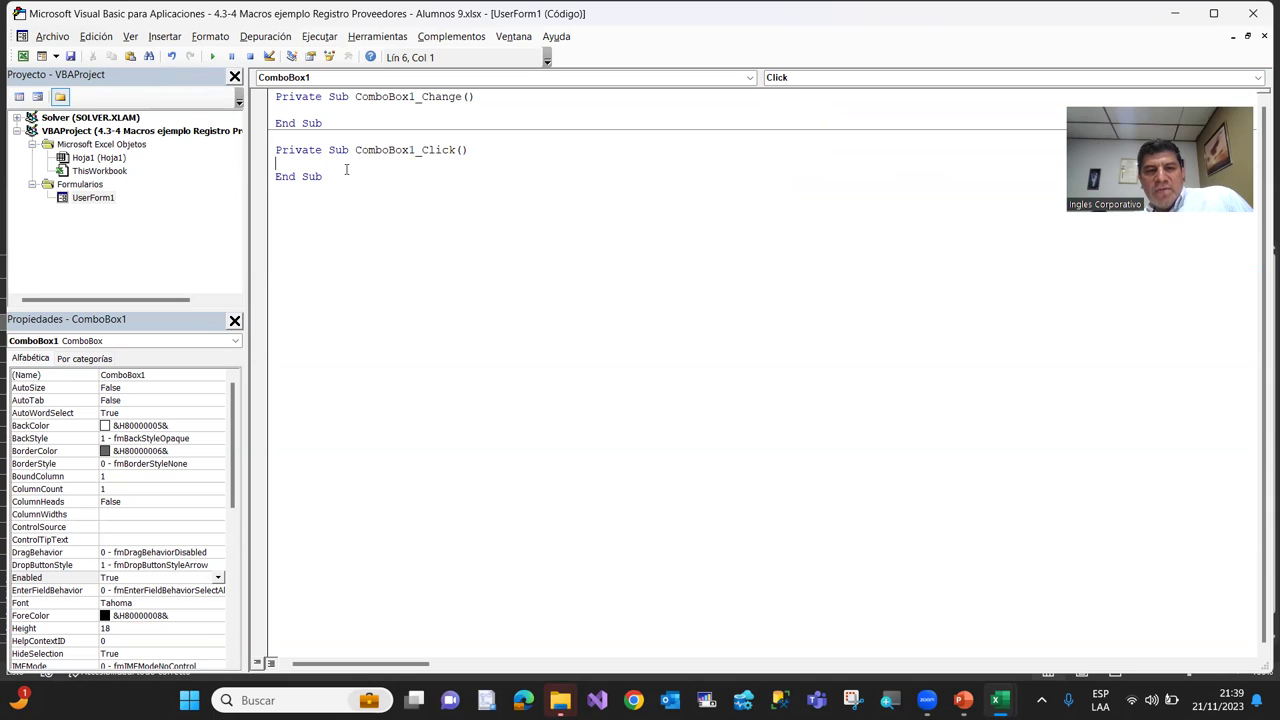
{"action": "left_click", "coordinate": [1257, 79]}
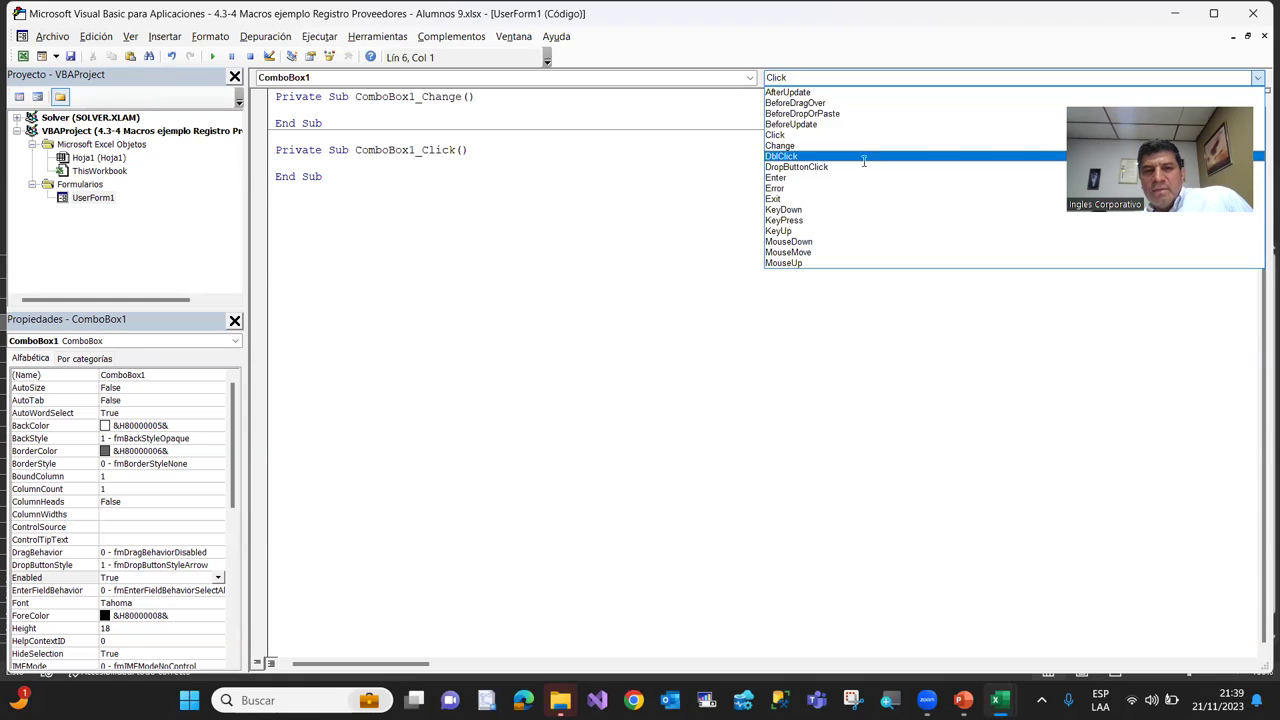
{"action": "left_click", "coordinate": [863, 157]}
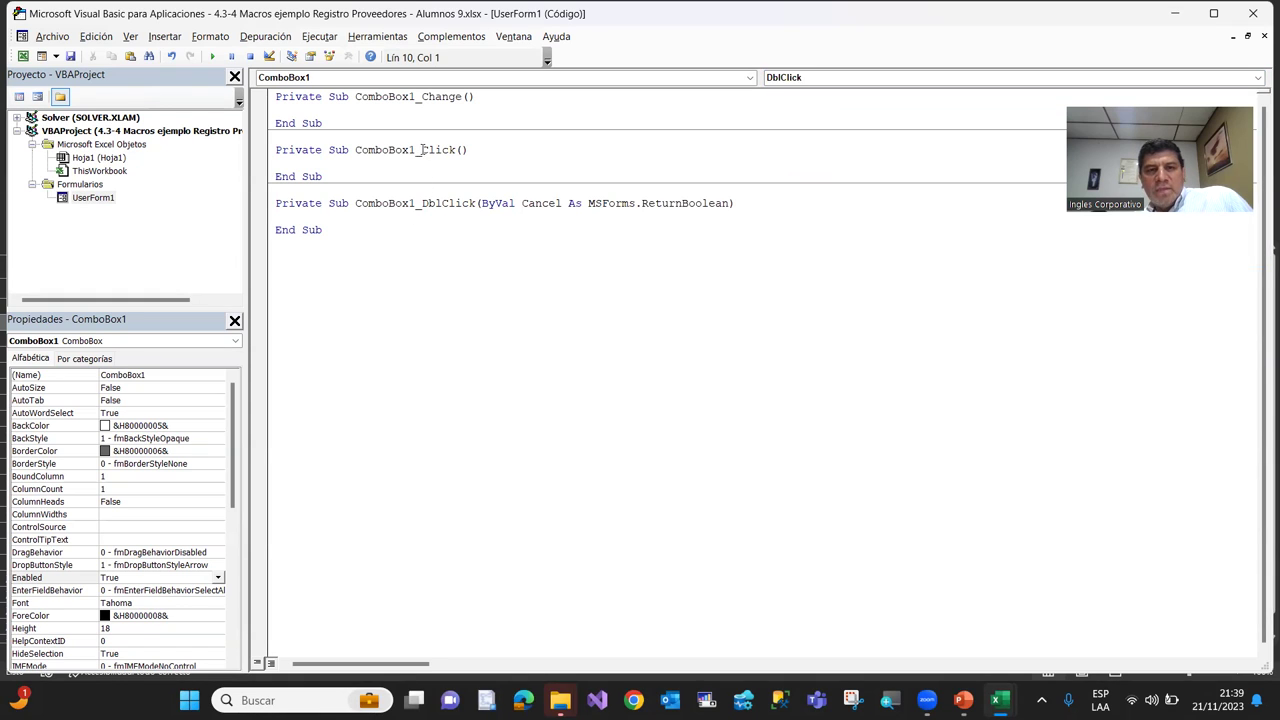
{"action": "left_click_drag", "start_coordinate": [422, 150], "coordinate": [457, 150]}
{"action": "left_click_drag", "start_coordinate": [421, 96], "coordinate": [461, 96]}
{"action": "left_click_drag", "start_coordinate": [421, 203], "coordinate": [481, 203]}
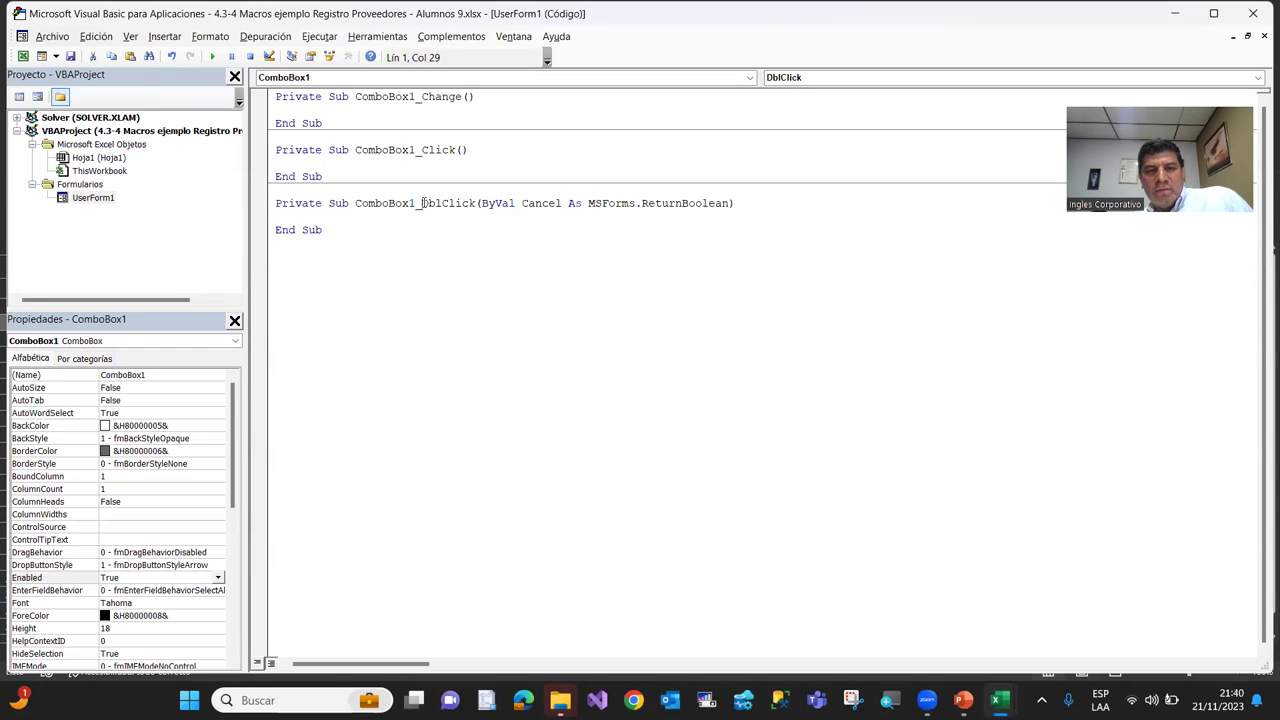
{"action": "left_click", "coordinate": [383, 226]}
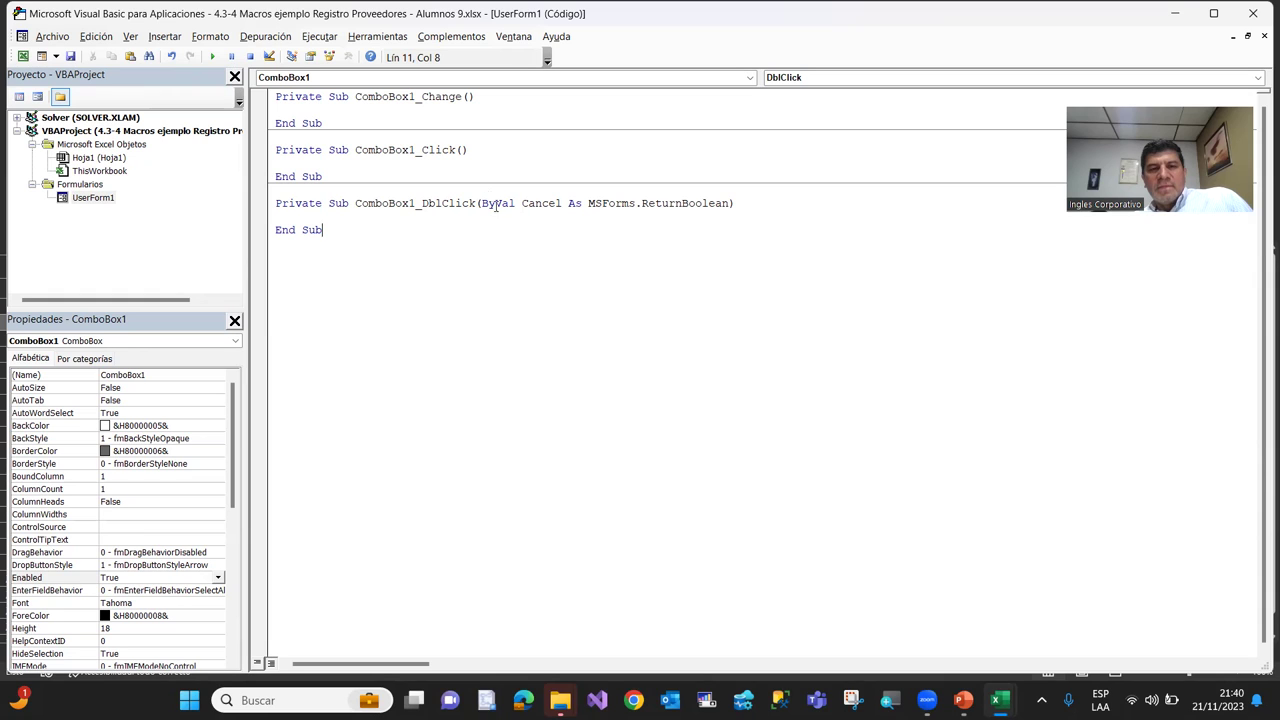
{"action": "left_click_drag", "start_coordinate": [276, 150], "coordinate": [308, 243]}
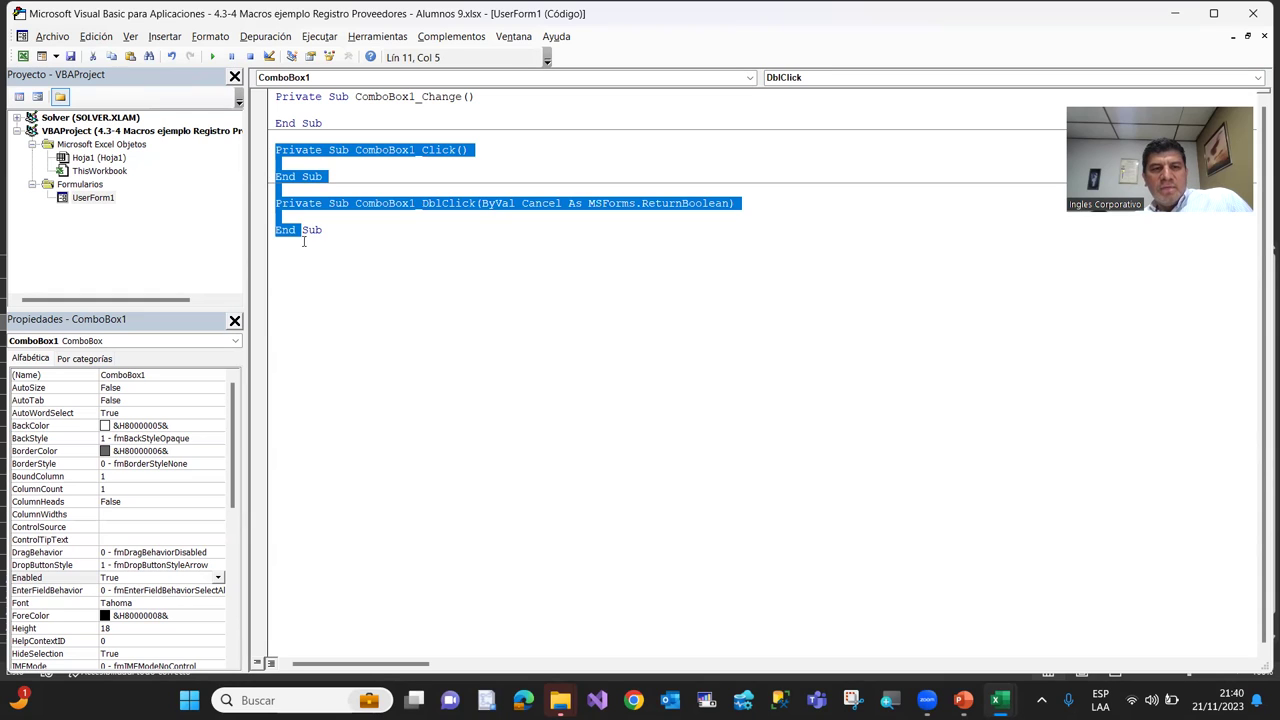
Delete the Click and DblClick stubs and write ComboBox1.AddItem ("Ejemplo") in ComboBox1_Change
{"action": "key", "text": "Delete"}
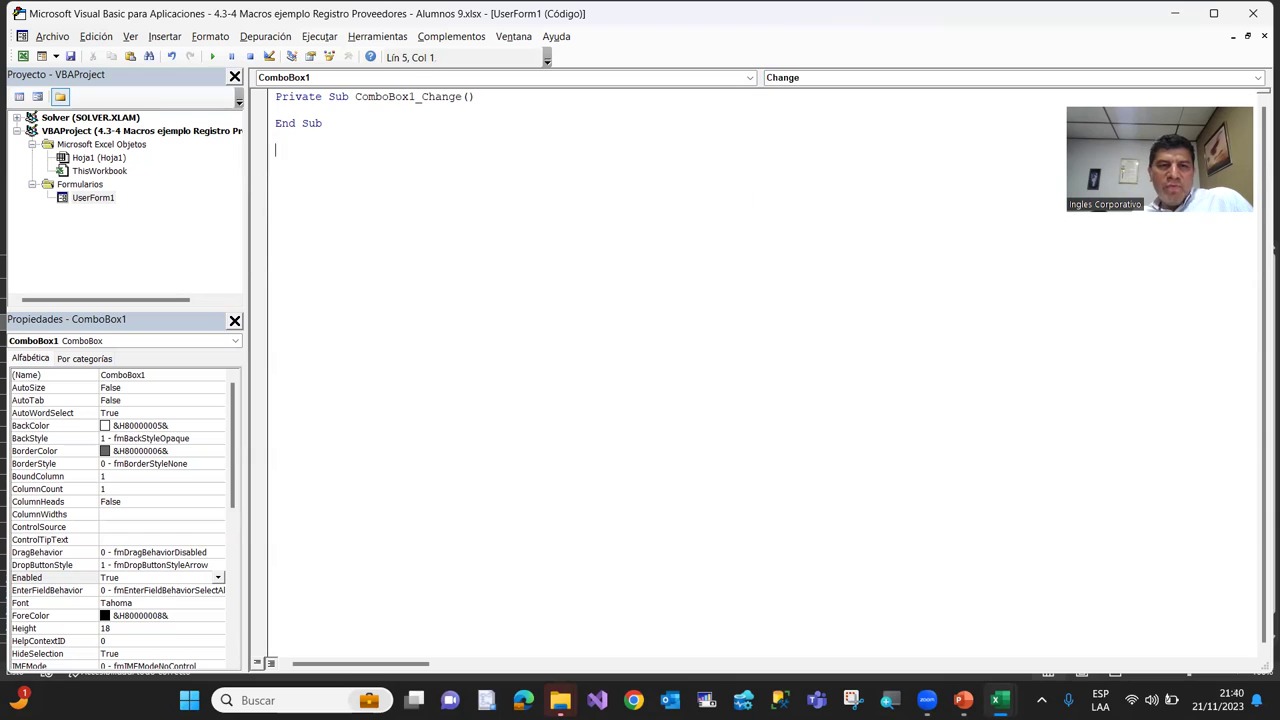
{"action": "left_click", "coordinate": [287, 108]}
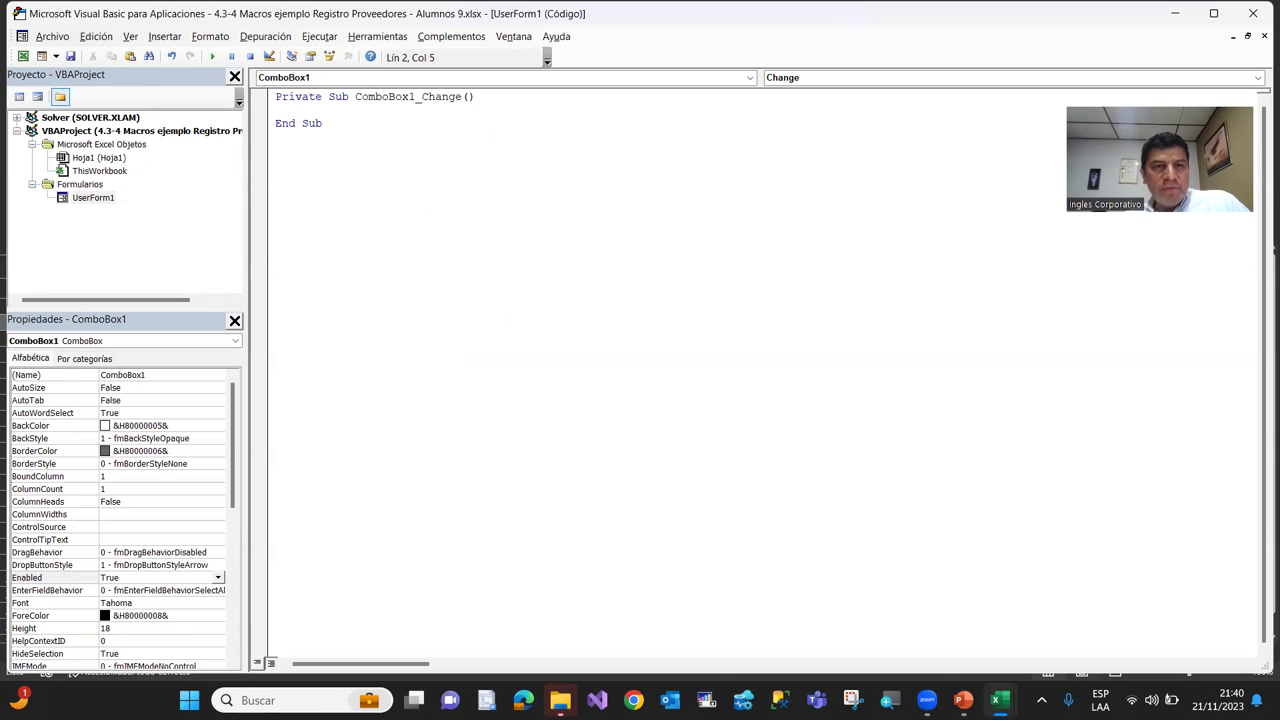
{"action": "type", "text": "ComboBox1"}
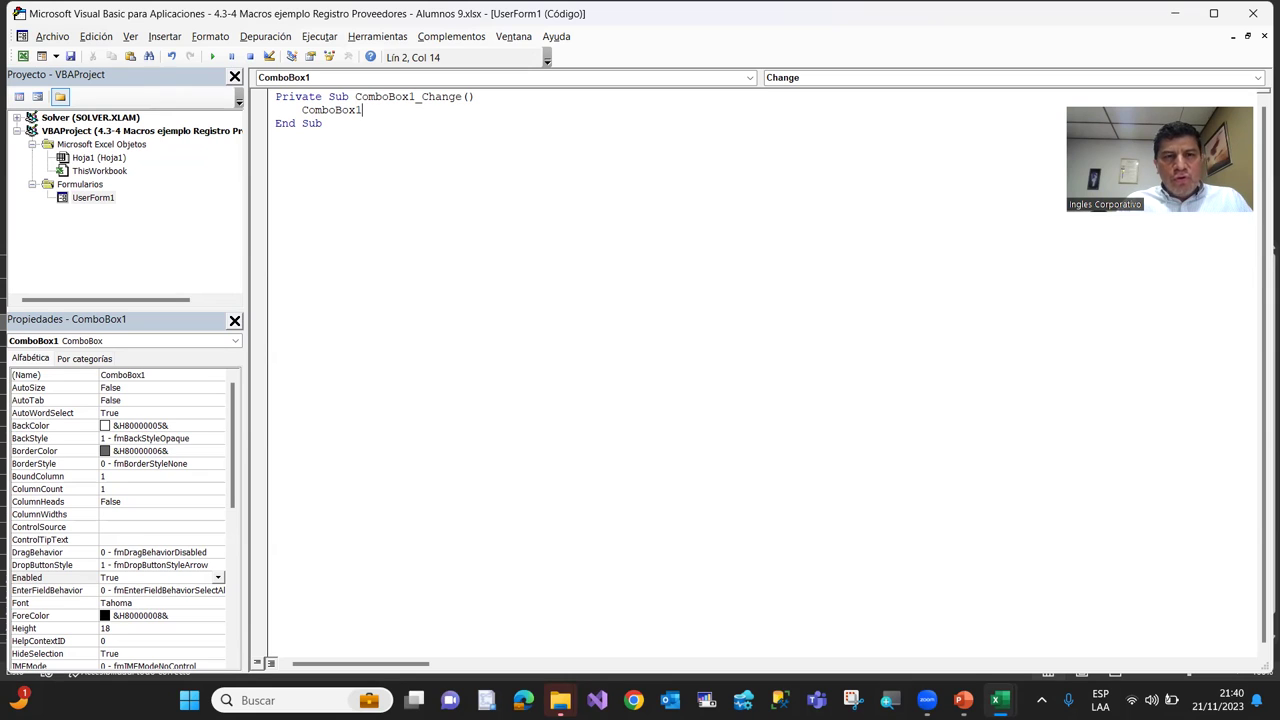
{"action": "type", "text": "y."}
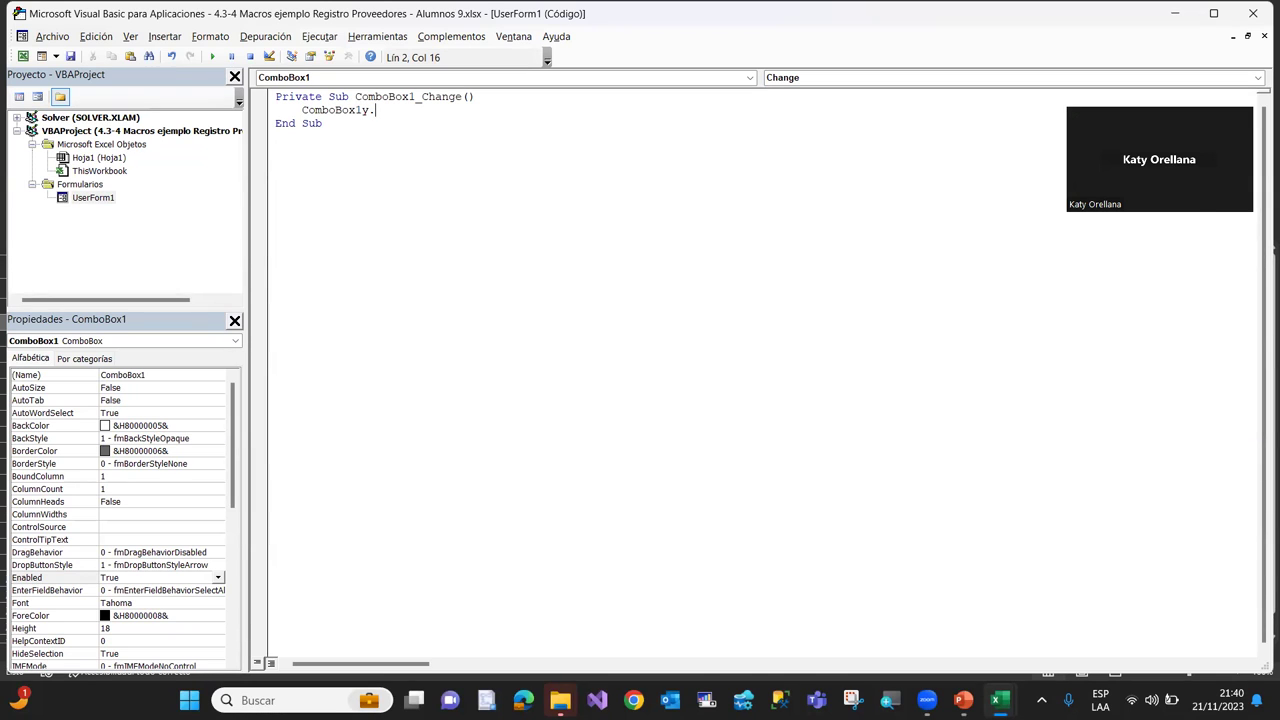
{"action": "key", "text": "BackSpace"}
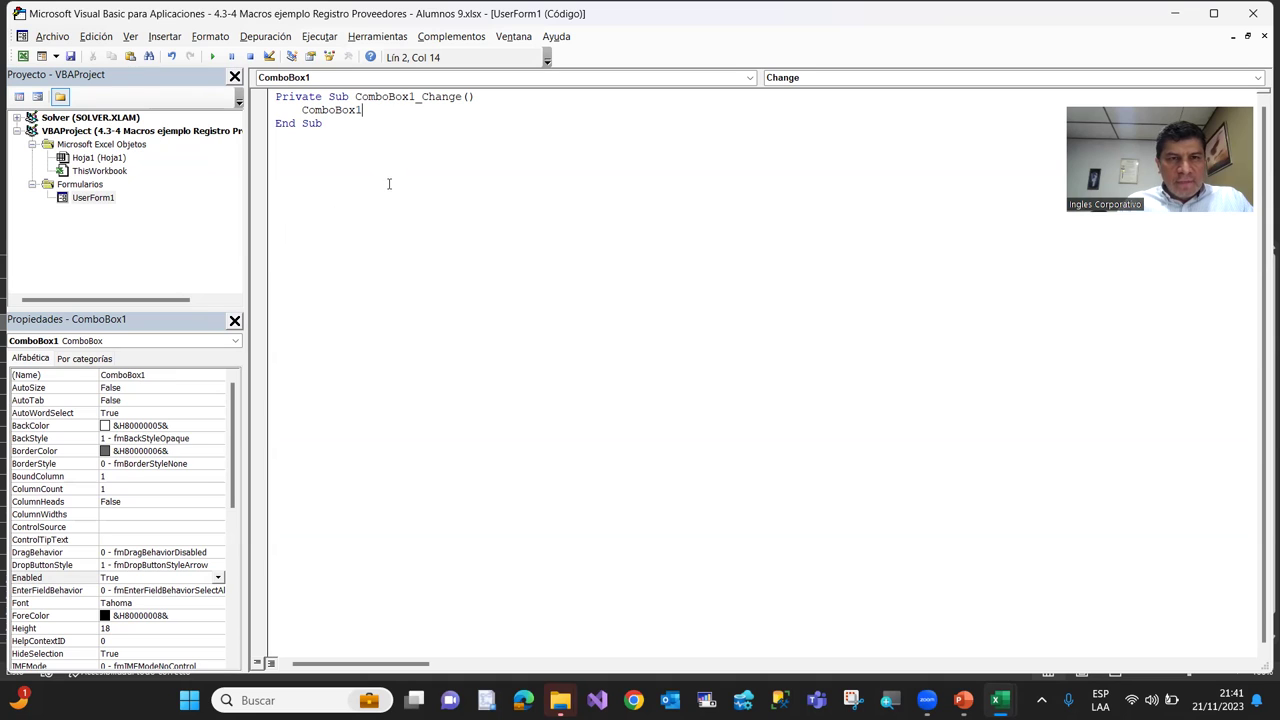
{"action": "type", "text": "."}
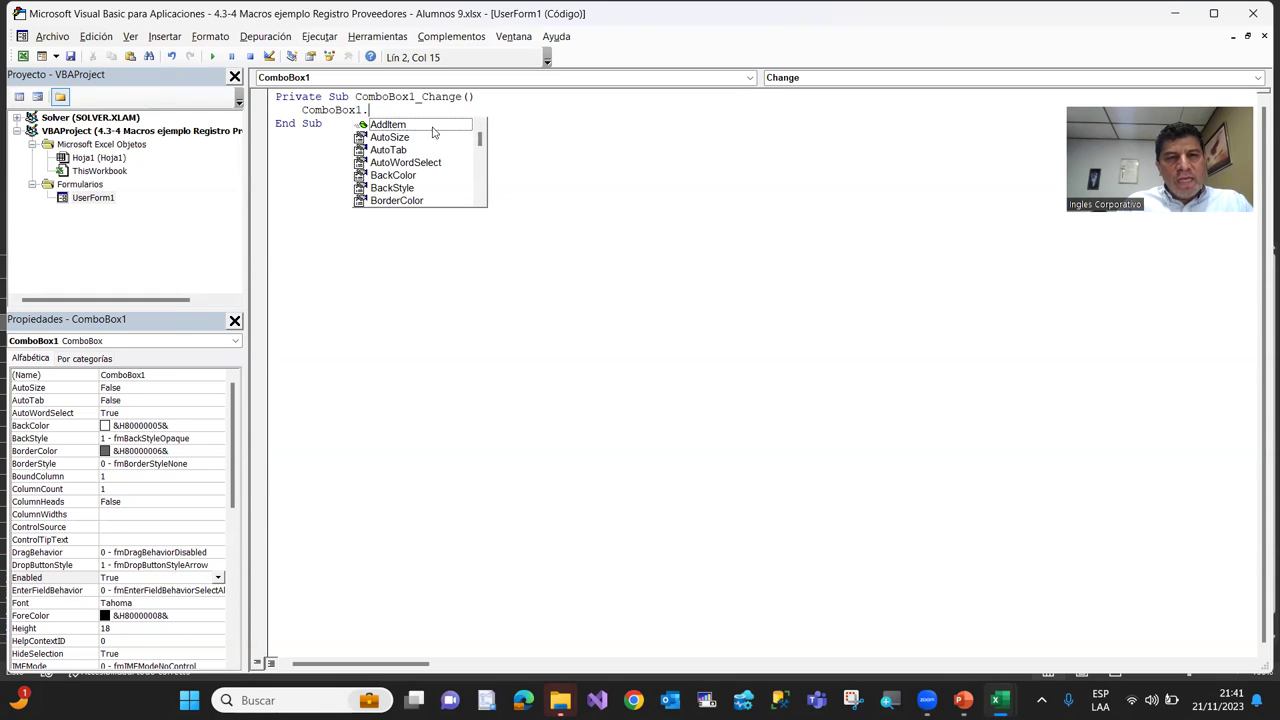
{"action": "left_click_drag", "start_coordinate": [480, 141], "coordinate": [480, 176]}
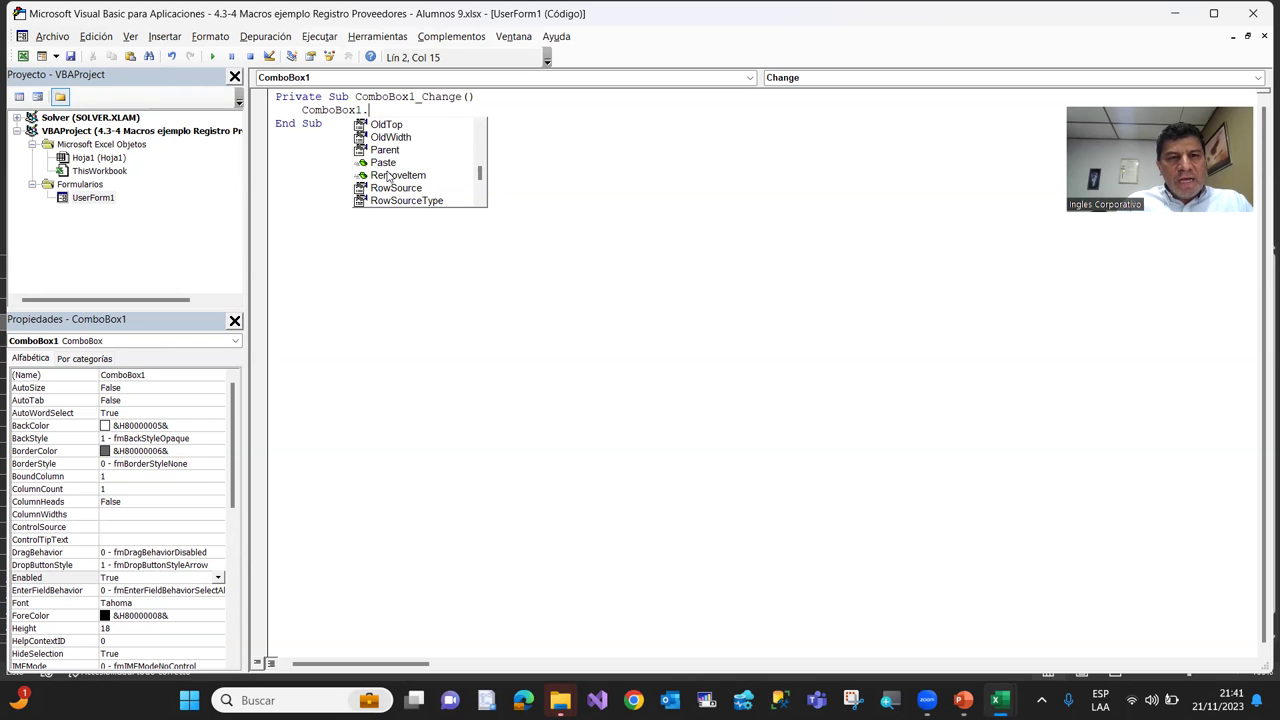
{"action": "left_click_drag", "start_coordinate": [480, 181], "coordinate": [480, 195]}
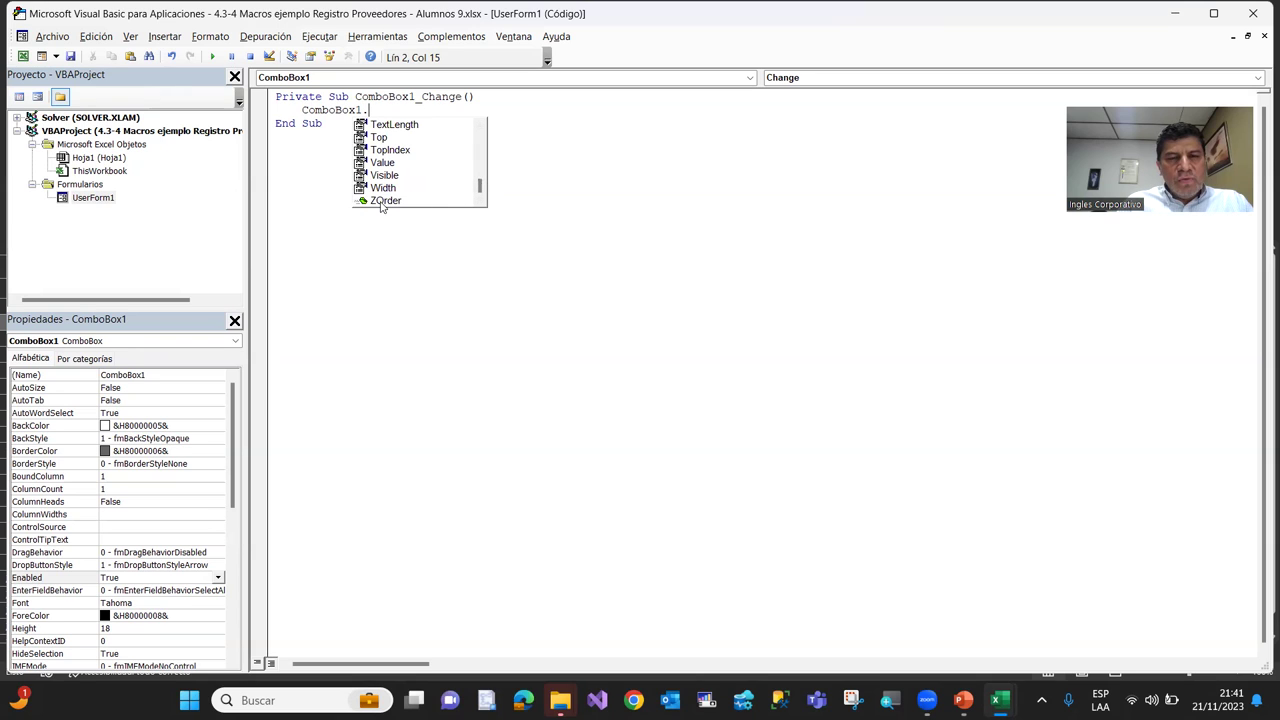
{"action": "left_click_drag", "start_coordinate": [481, 190], "coordinate": [481, 139]}
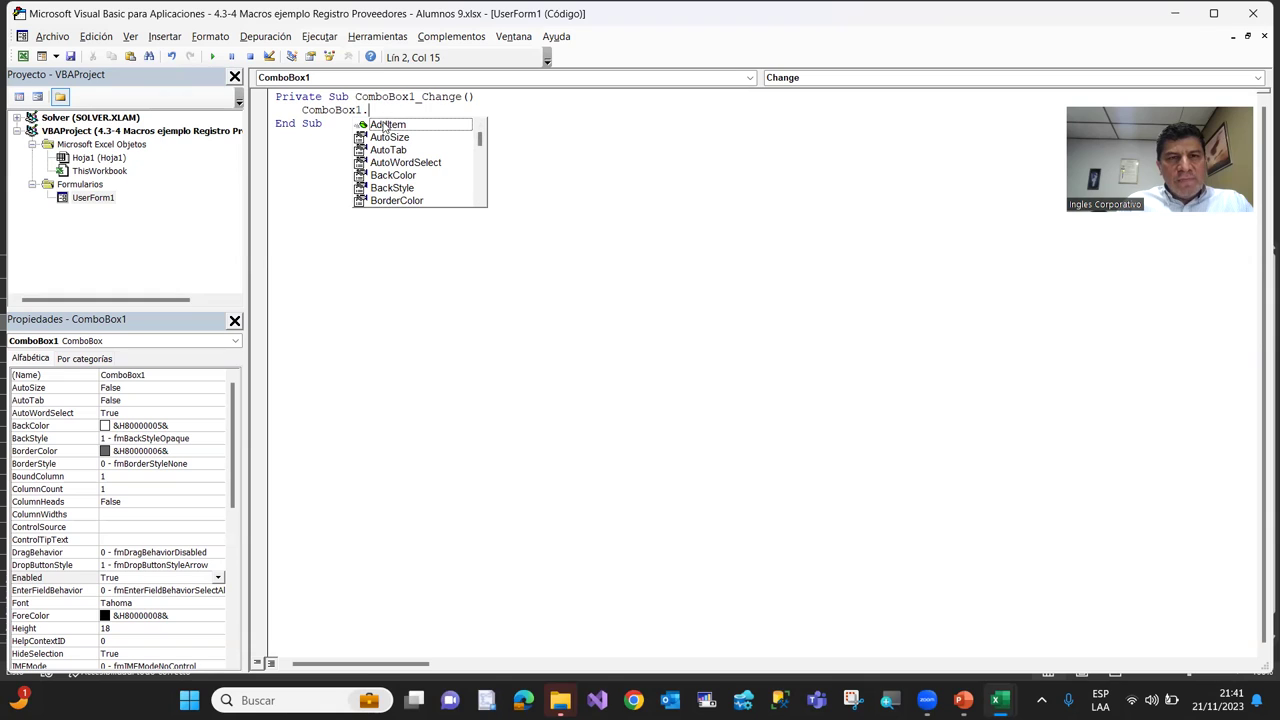
{"action": "left_click", "coordinate": [384, 128]}
{"action": "double_click", "coordinate": [386, 127]}
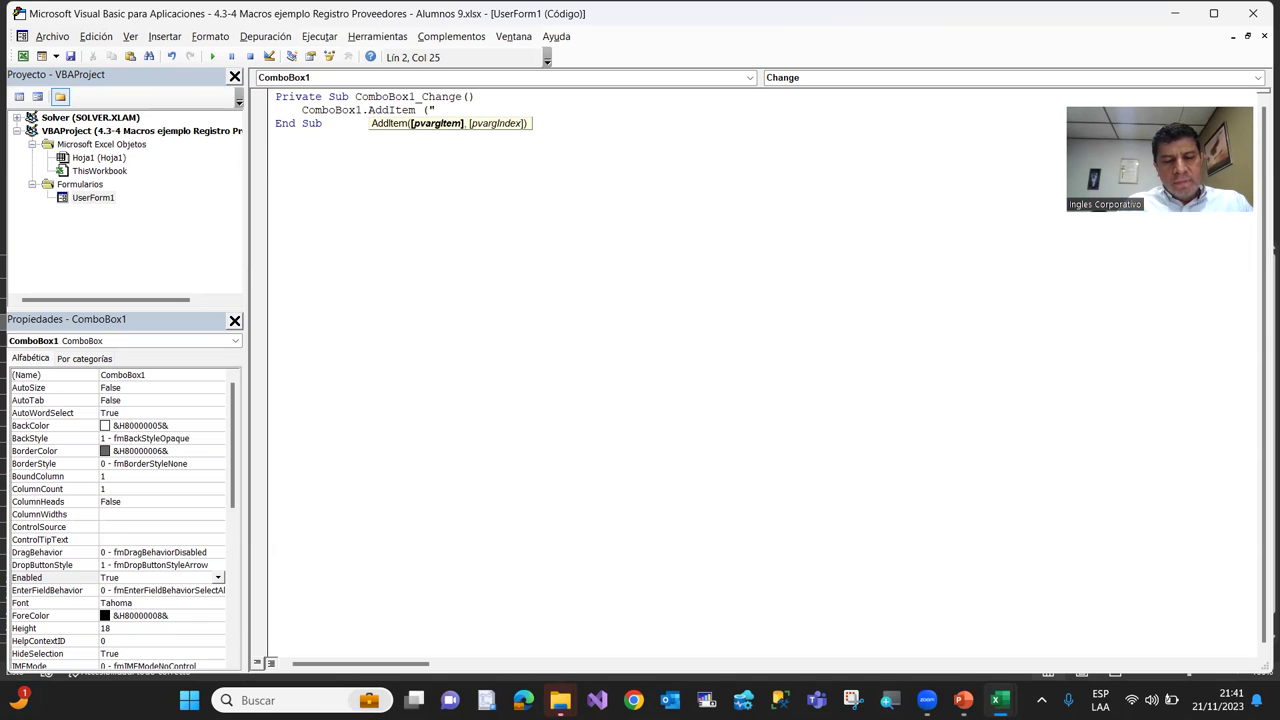
{"action": "type", "text": "Ejemplo"}
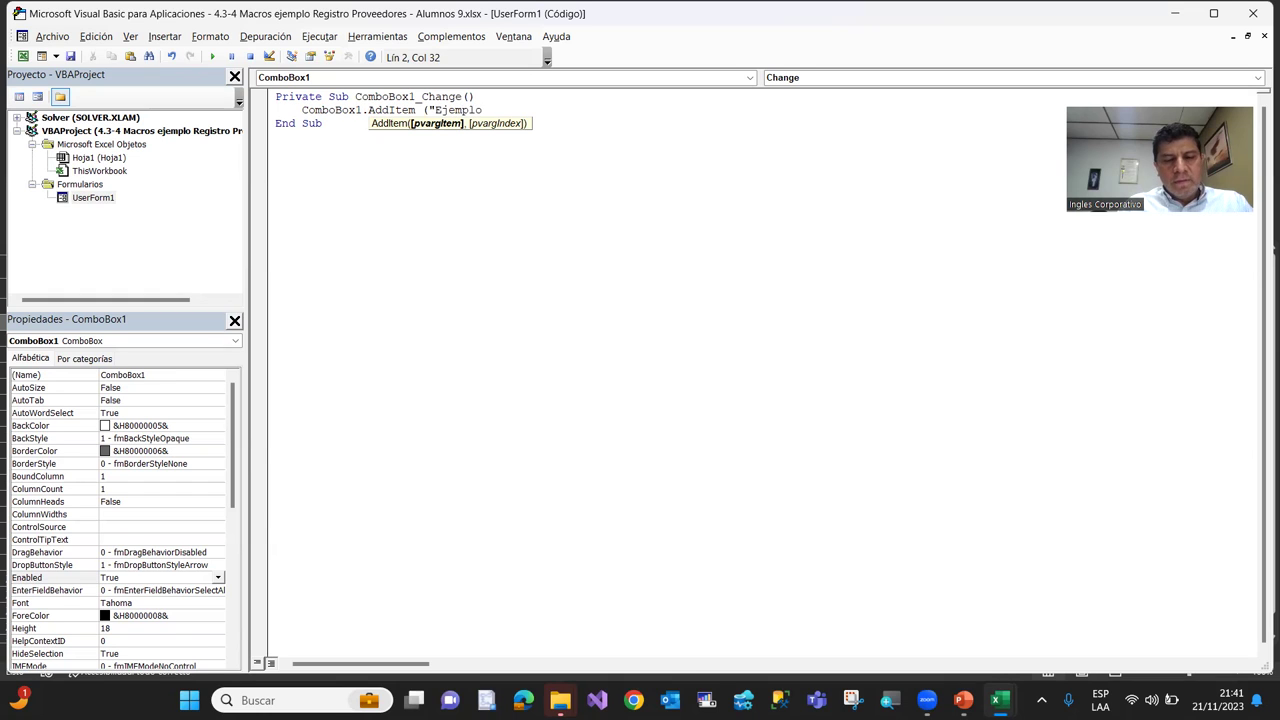
{"action": "type", "text": "\")"}
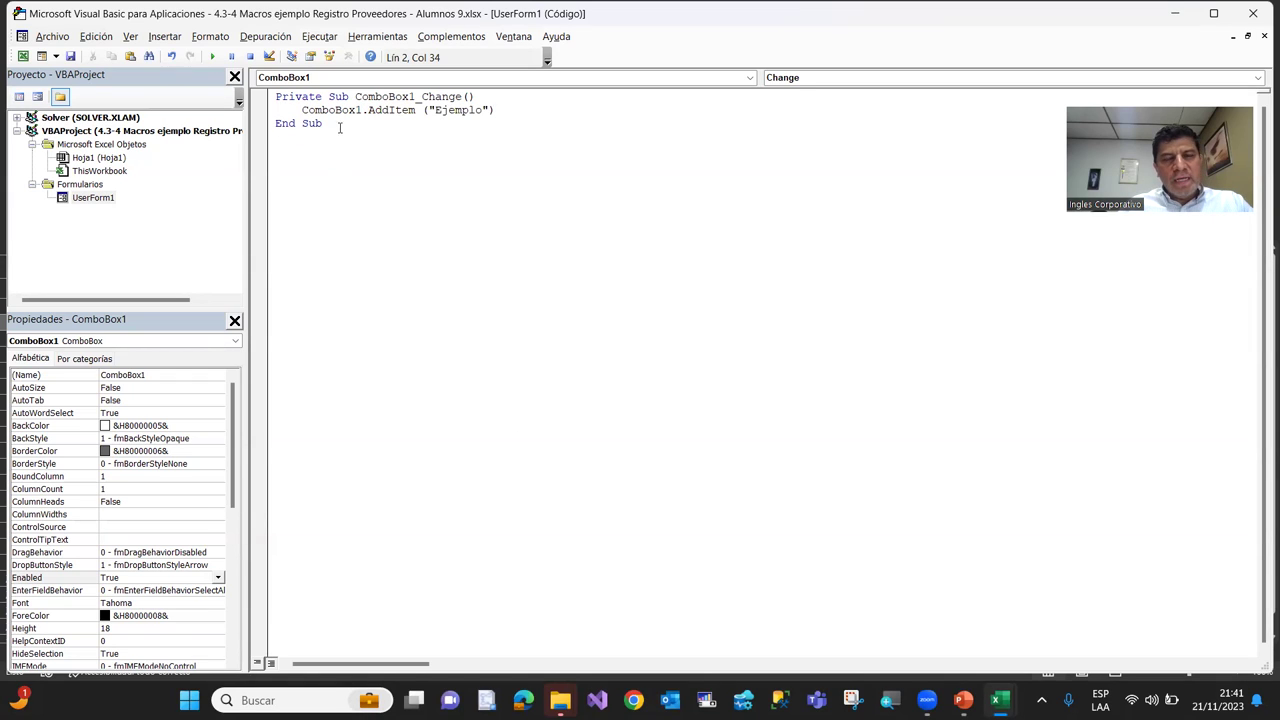
Duplicate the AddItem line and change the second item to "Elemento2"
{"action": "left_click", "coordinate": [481, 110]}
{"action": "type", "text": "1"}
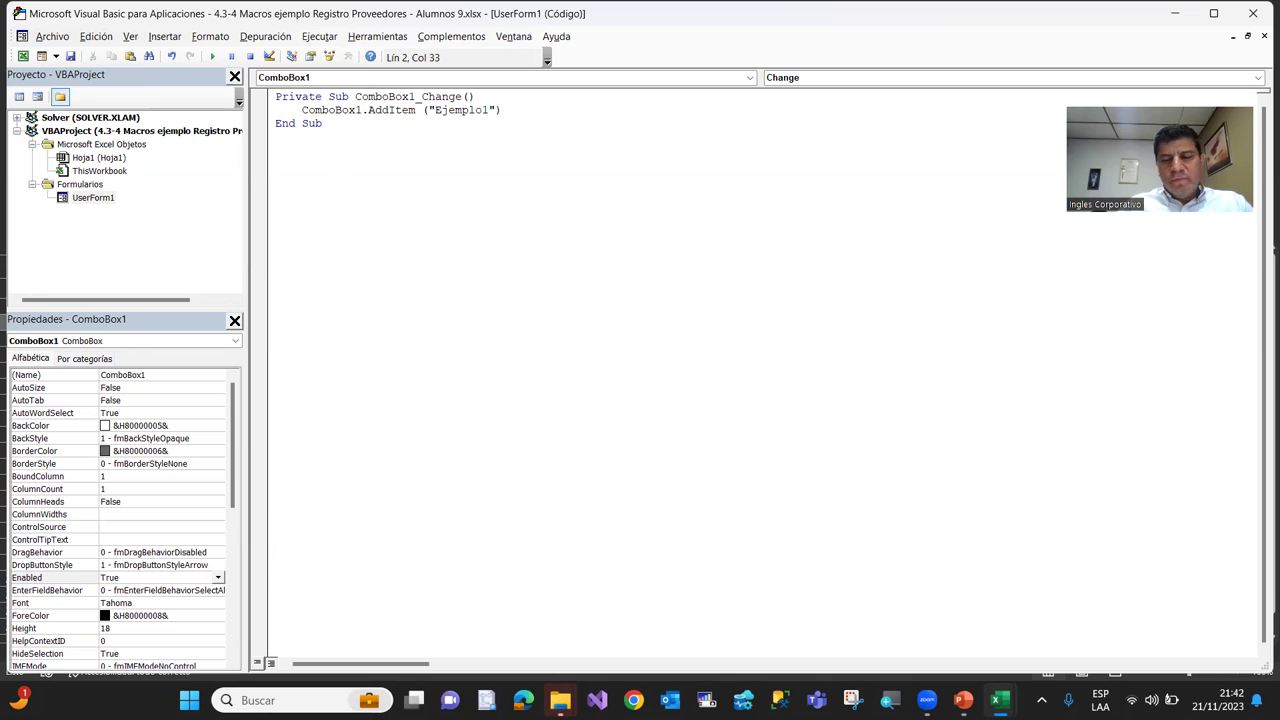
{"action": "key", "text": "Return"}
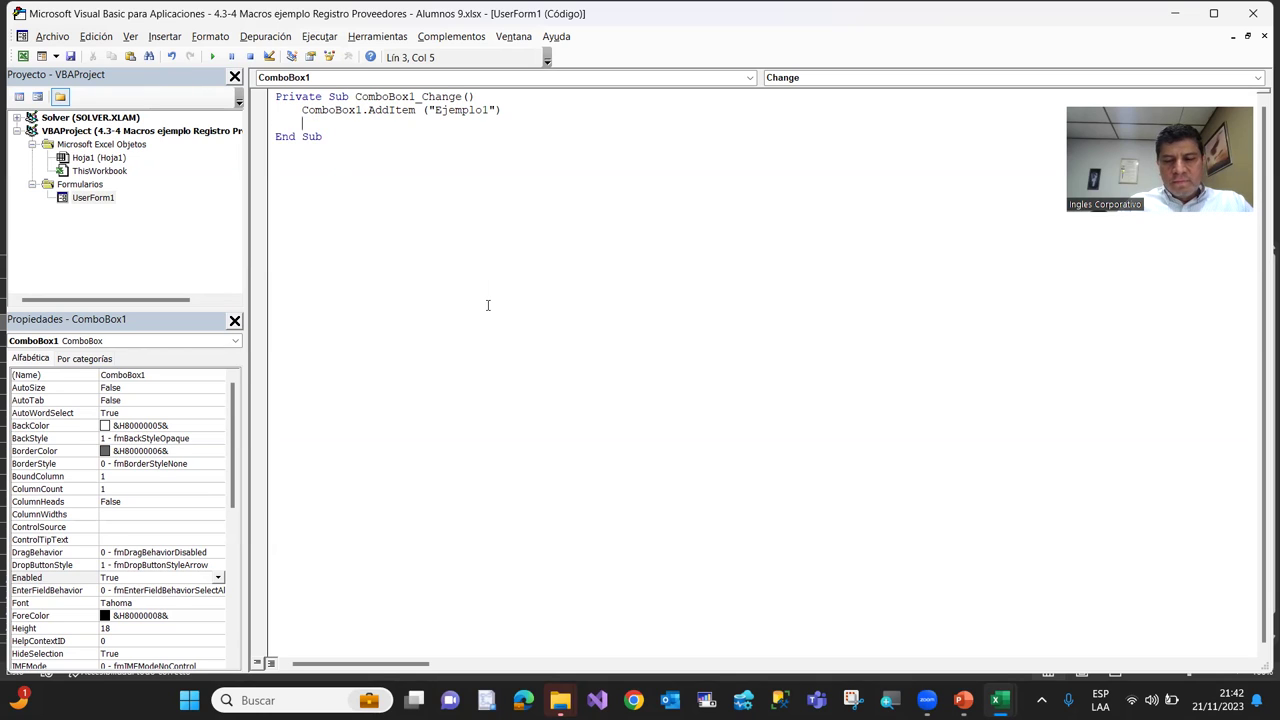
{"action": "key", "text": "shift+Down"}
{"action": "key", "text": "ctrl+c"}
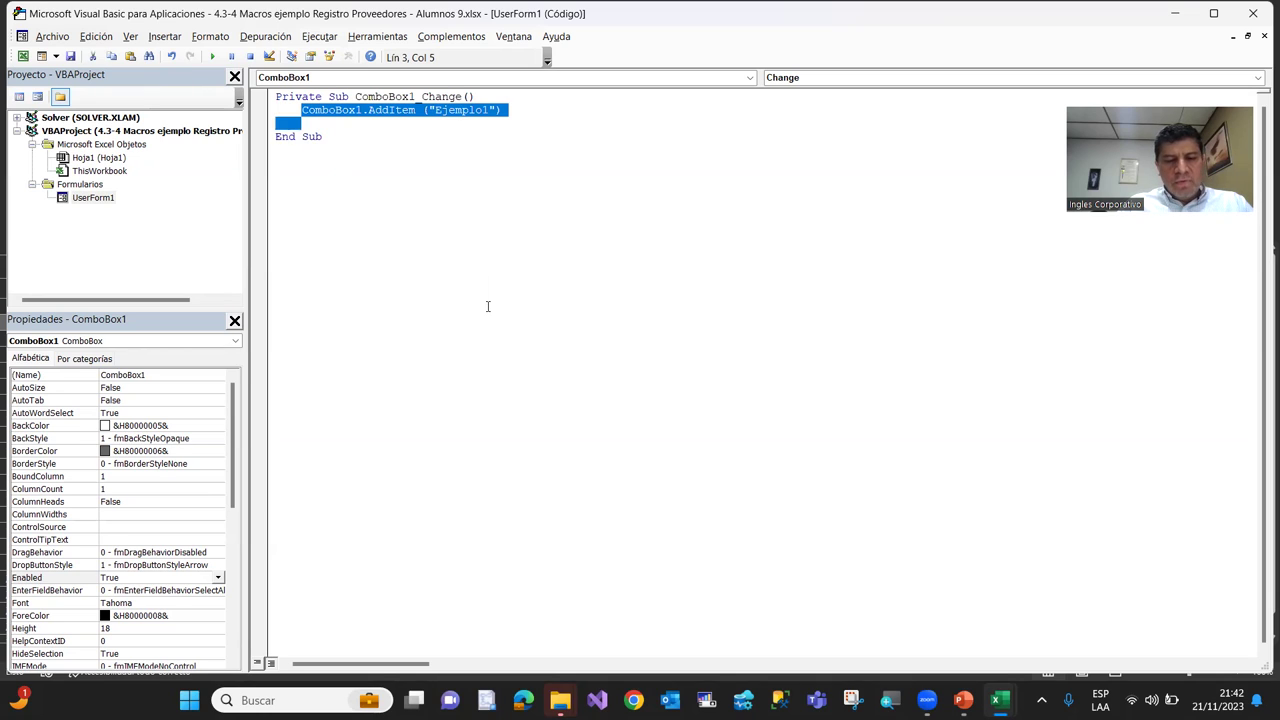
{"action": "key", "text": "Right"}
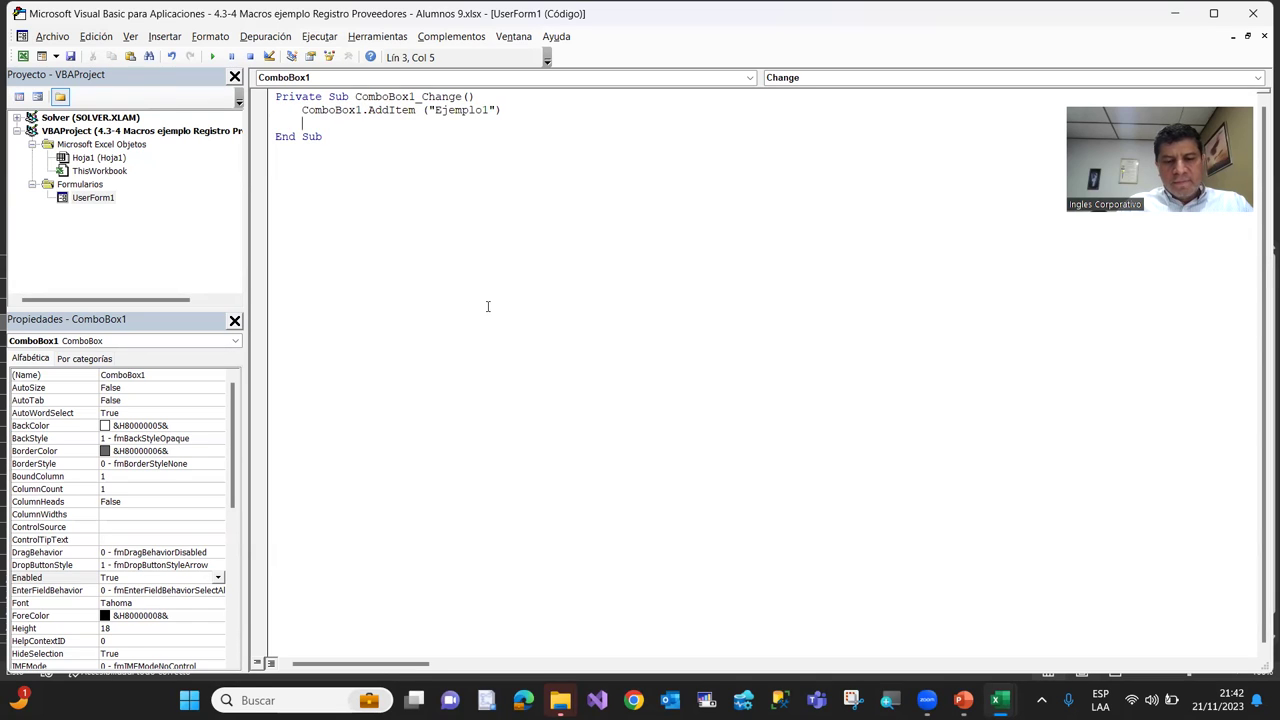
{"action": "key", "text": "ctrl+v"}
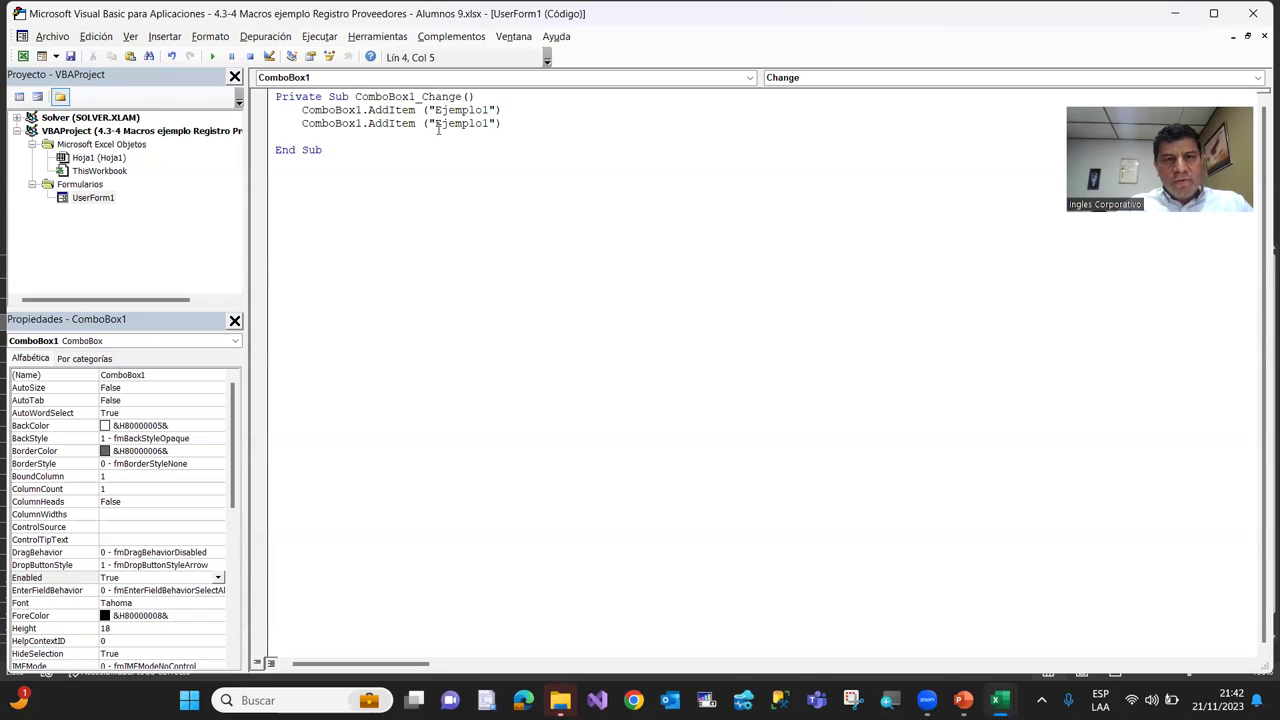
{"action": "left_click", "coordinate": [435, 123]}
{"action": "key", "text": "Delete"}
{"action": "key", "text": "Delete"}
{"action": "key", "text": "Delete"}
{"action": "key", "text": "Delete"}
{"action": "key", "text": "Delete"}
{"action": "key", "text": "Delete"}
{"action": "type", "text": "Ejemp"}
{"action": "key", "text": "BackSpace"}
{"action": "key", "text": "BackSpace"}
{"action": "key", "text": "BackSpace"}
{"action": "key", "text": "BackSpace"}
{"action": "key", "text": "BackSpace"}
{"action": "type", "text": "Elemento"}
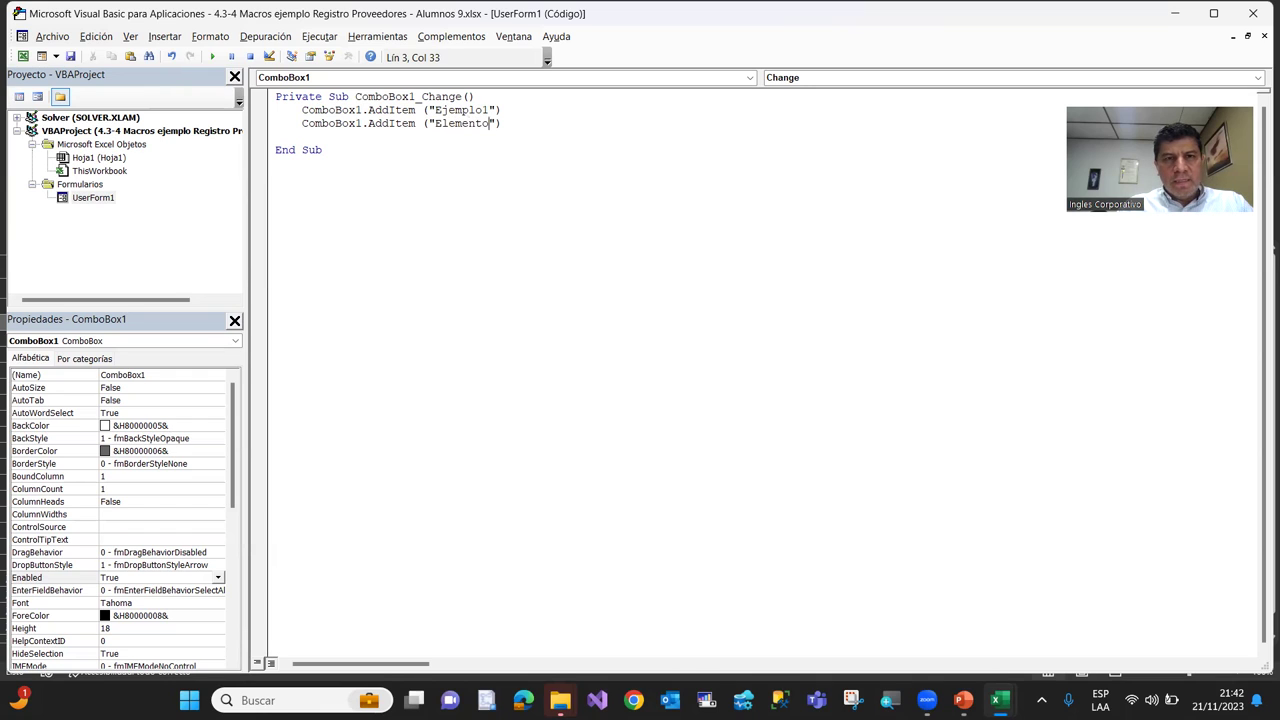
{"action": "type", "text": "2"}
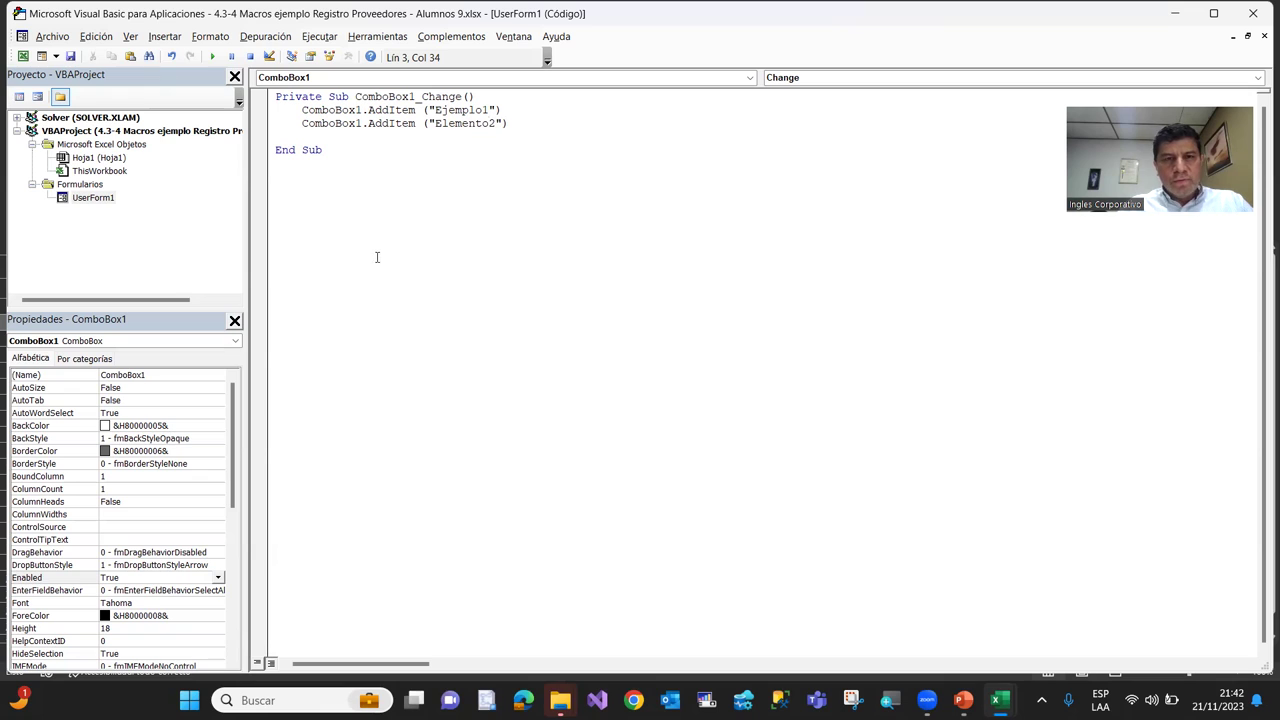
Rename the first item to "Elemento1" and switch to the PowerPoint presentation
{"action": "left_click", "coordinate": [439, 110]}
{"action": "type", "text": "lemento"}
{"action": "key", "text": "Delete"}
{"action": "key", "text": "Delete"}
{"action": "key", "text": "Delete"}
{"action": "key", "text": "Delete"}
{"action": "key", "text": "Delete"}
{"action": "key", "text": "Delete"}
{"action": "left_click", "coordinate": [423, 286]}
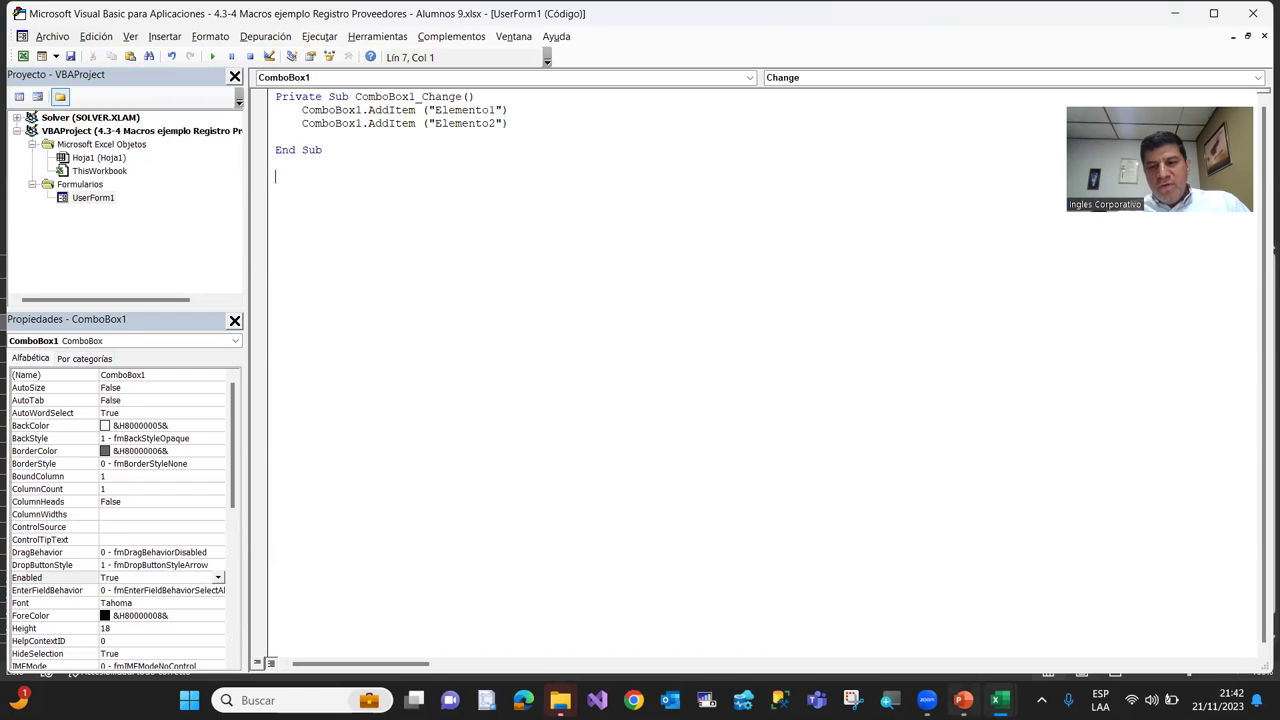
{"action": "left_click", "coordinate": [963, 700]}
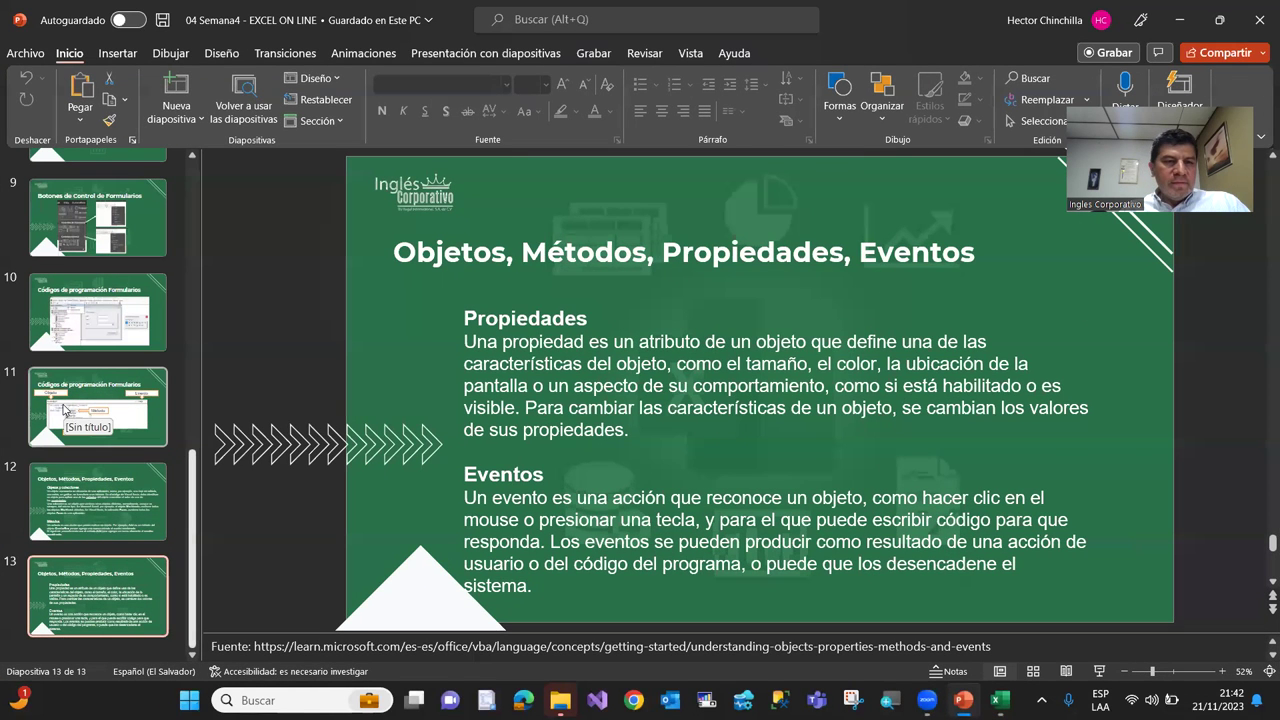
Present slide 11 on form programming code, then return to the VBA editor
{"action": "left_click", "coordinate": [63, 408]}
{"action": "left_click", "coordinate": [1099, 671]}
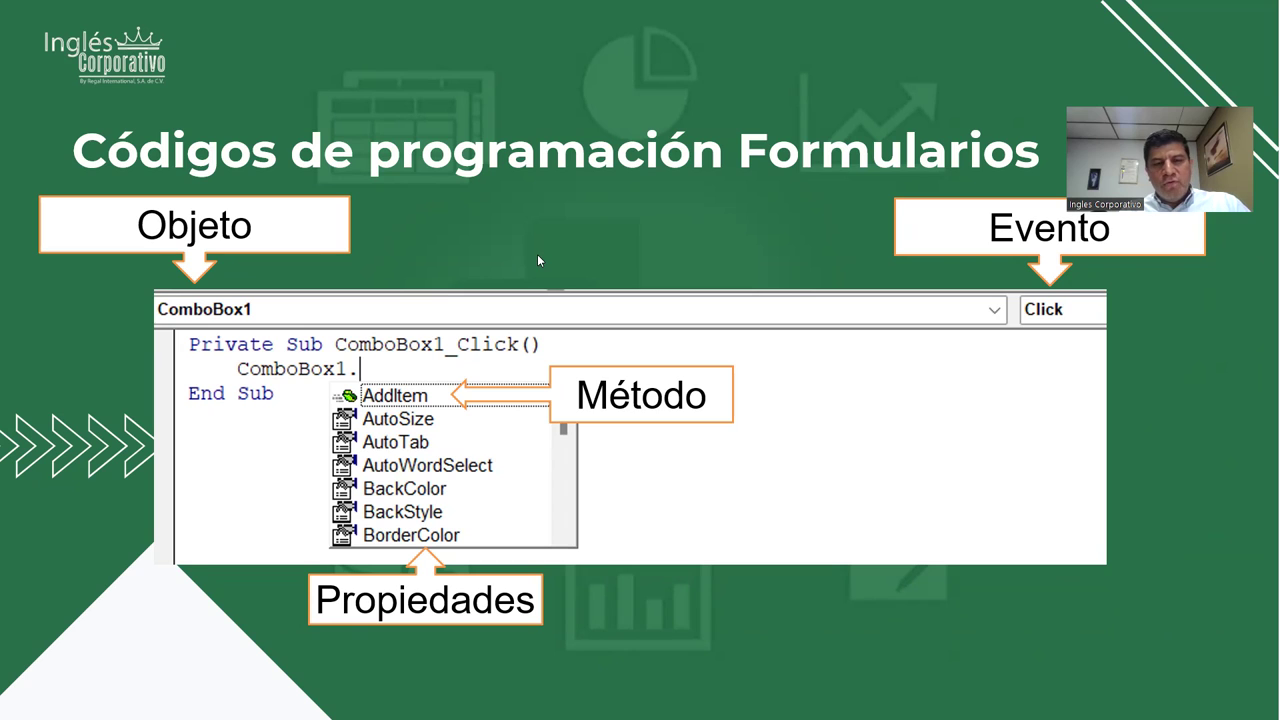
{"action": "key", "text": "Escape"}
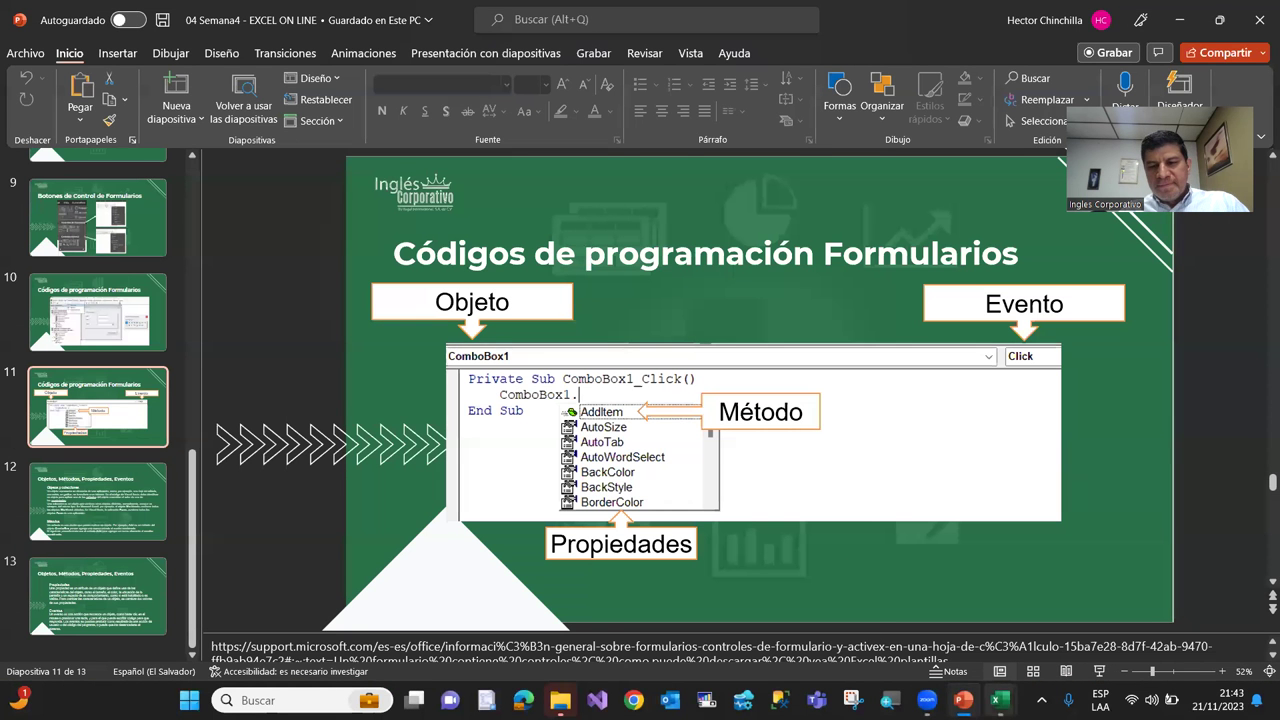
{"action": "left_click", "coordinate": [998, 700]}
{"action": "left_click", "coordinate": [1016, 643]}
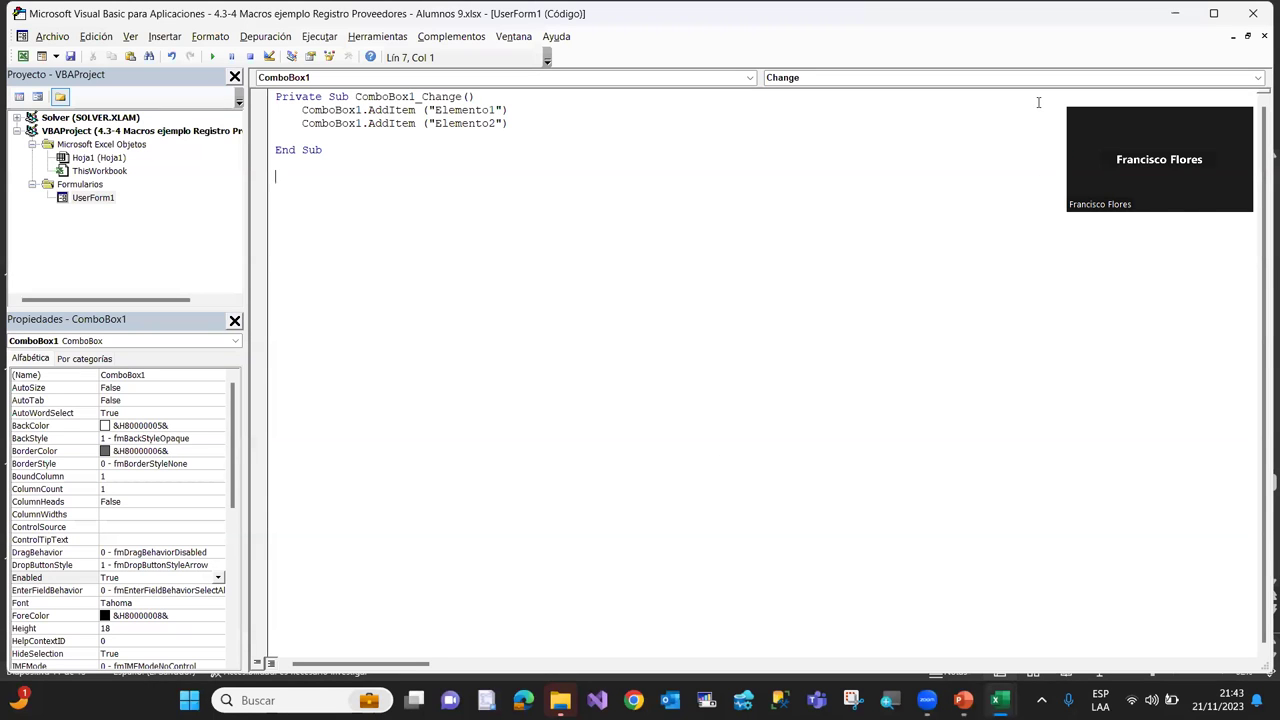
Reopen the UserForm1 design from the Project Explorer and switch to the Excel supplier sheet
{"action": "left_click", "coordinate": [373, 144]}
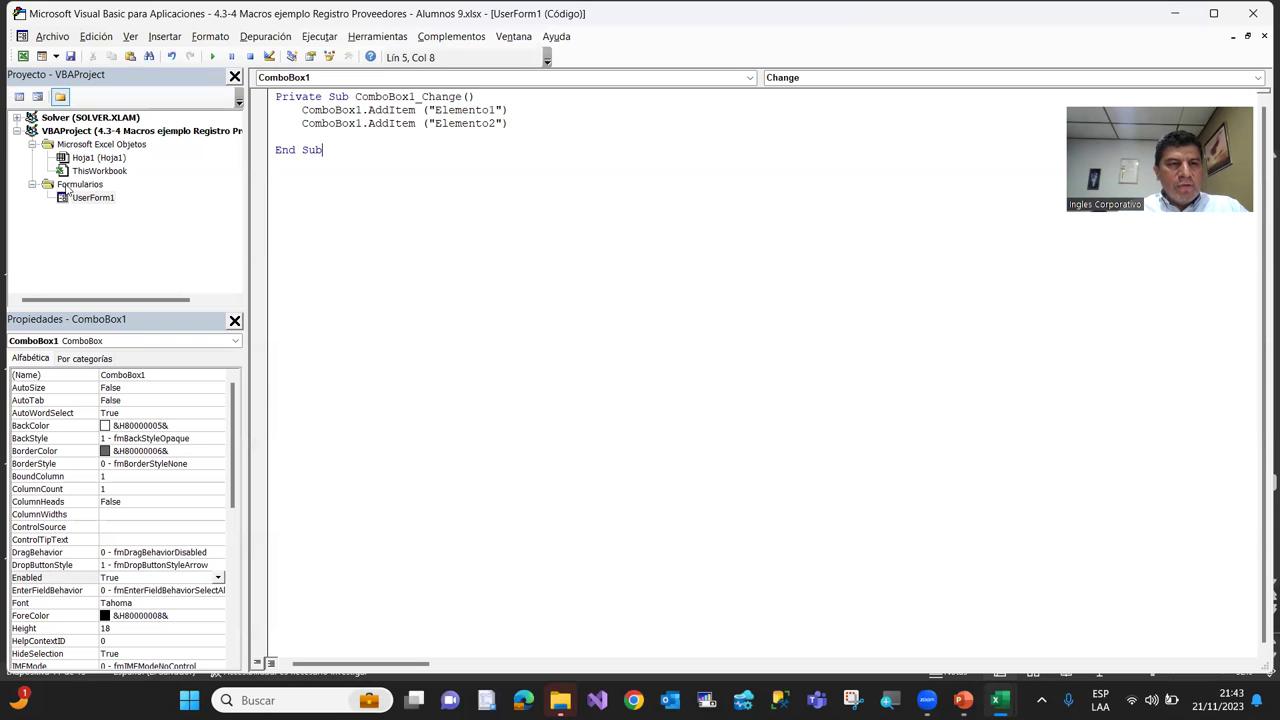
{"action": "double_click", "coordinate": [62, 201]}
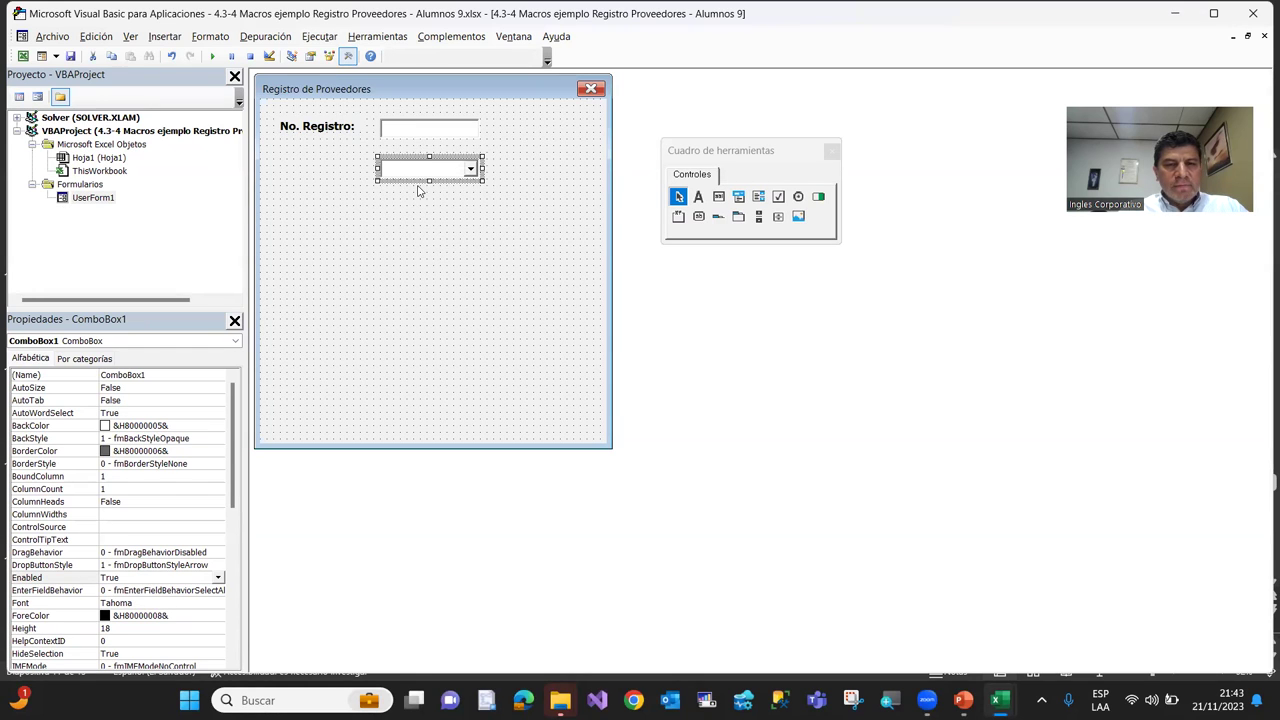
{"action": "left_click", "coordinate": [467, 251]}
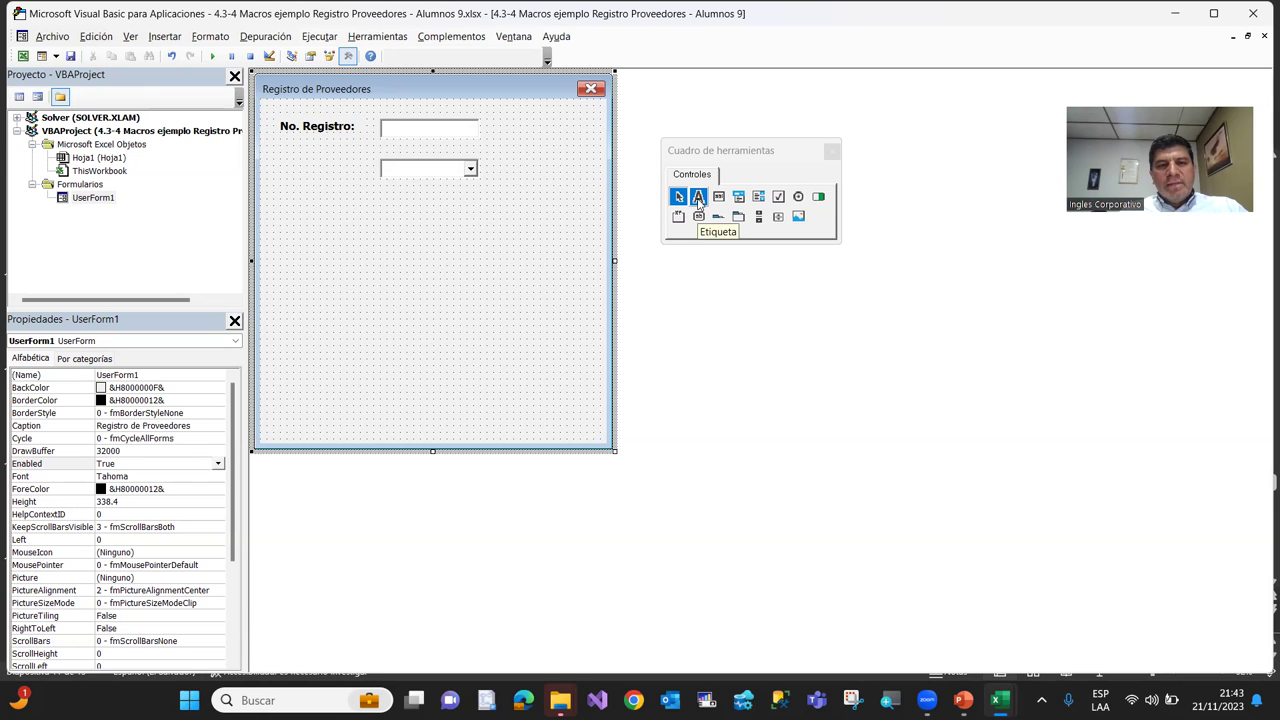
{"action": "left_click", "coordinate": [23, 56]}
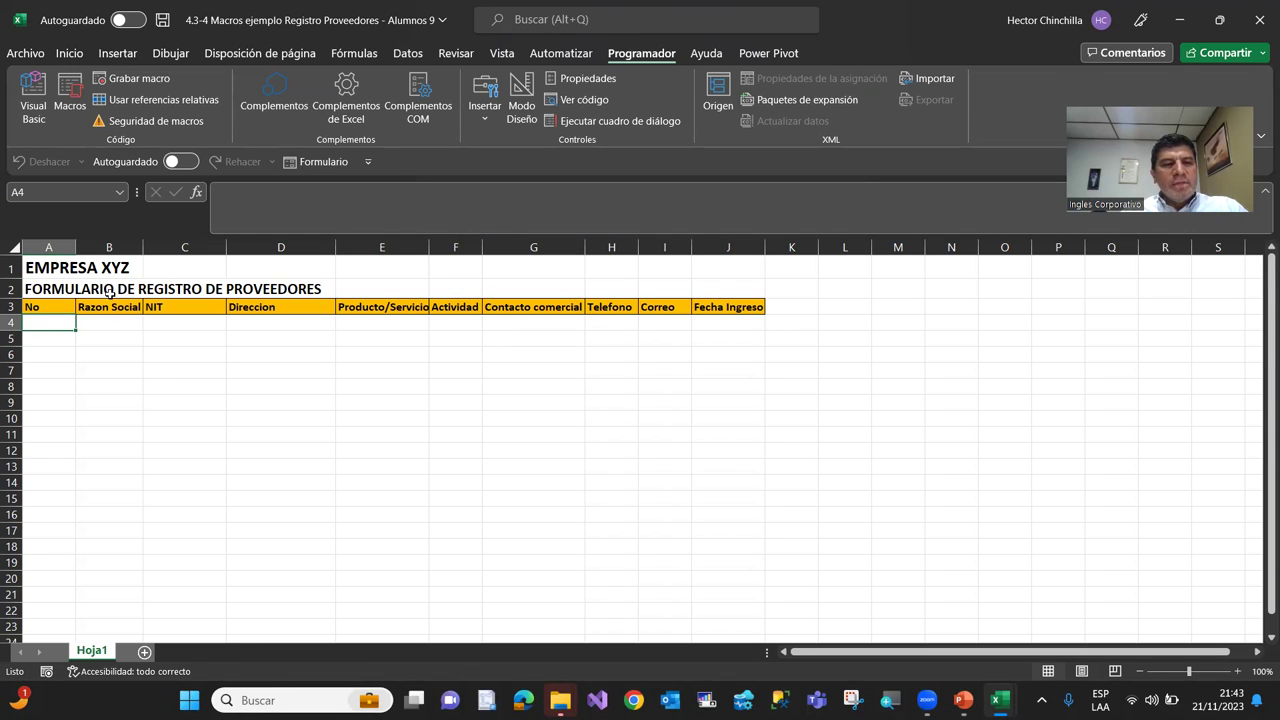
{"action": "left_click", "coordinate": [73, 268]}
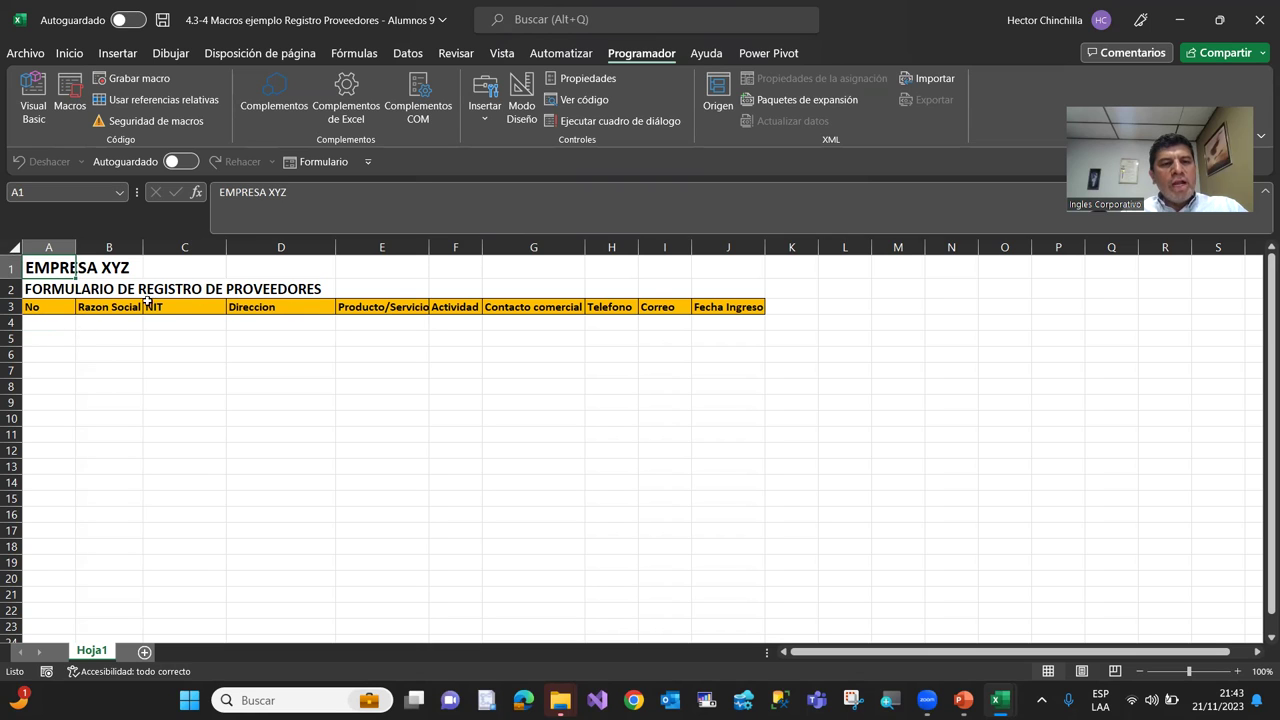
{"action": "left_click", "coordinate": [60, 326]}
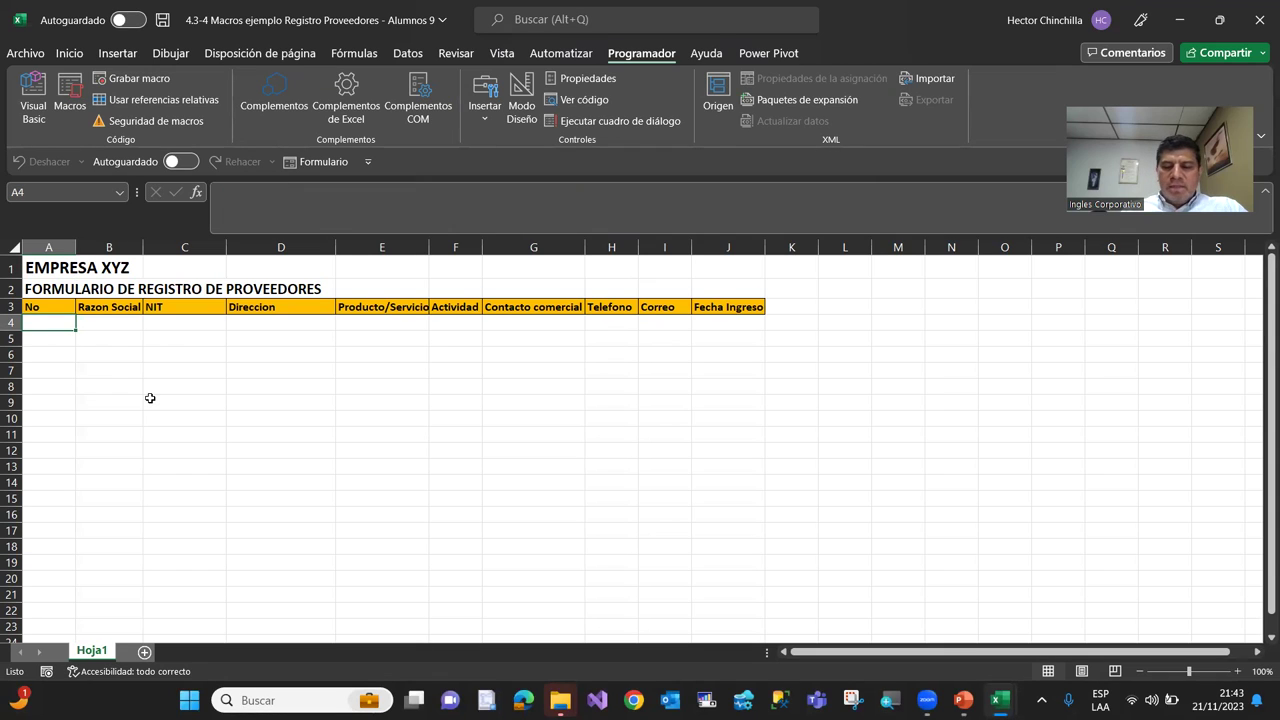
{"action": "key", "text": "Right"}
{"action": "key", "text": "Right"}
{"action": "key", "text": "Right"}
{"action": "key", "text": "Right"}
{"action": "key", "text": "Right"}
{"action": "key", "text": "Right"}
{"action": "key", "text": "Right"}
{"action": "key", "text": "Right"}
{"action": "key", "text": "Left"}
{"action": "key", "text": "Left"}
{"action": "key", "text": "Left"}
{"action": "key", "text": "Left"}
{"action": "key", "text": "Left"}
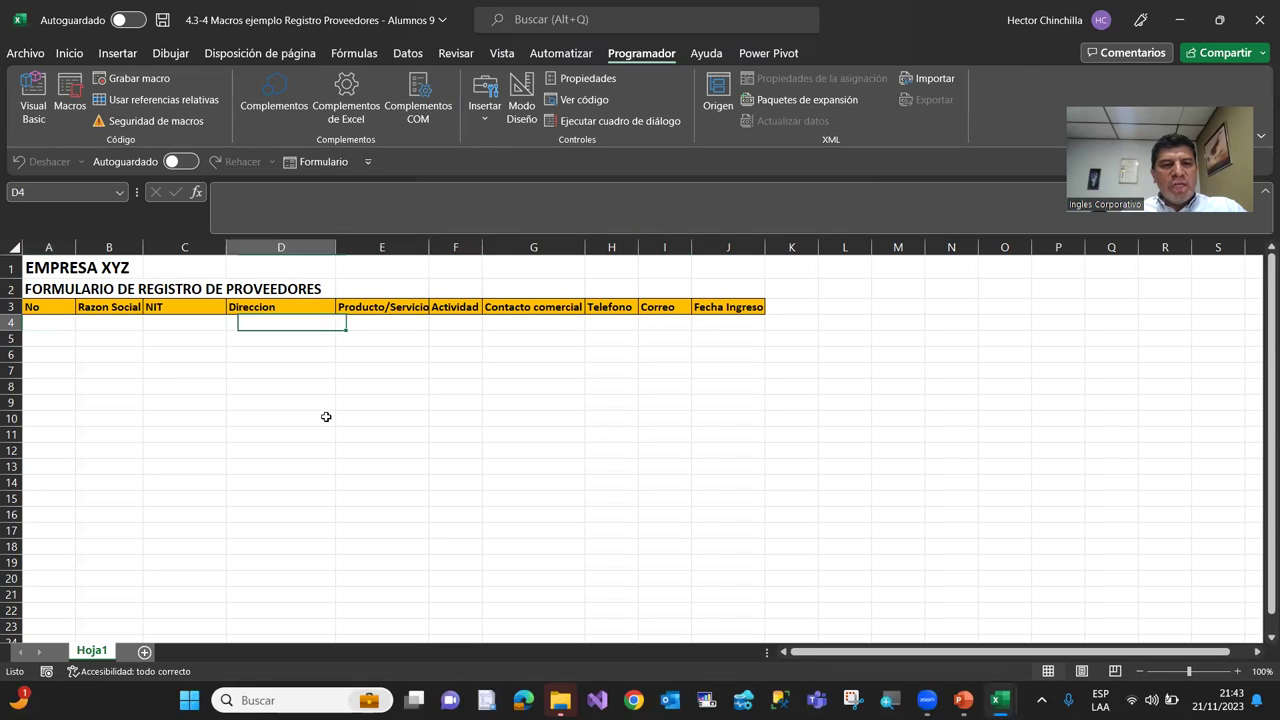
{"action": "key", "text": "Left"}
{"action": "key", "text": "Left"}
{"action": "key", "text": "Left"}
{"action": "key", "text": "Right"}
{"action": "key", "text": "Right"}
{"action": "key", "text": "Right"}
{"action": "key", "text": "Right"}
{"action": "key", "text": "Right"}
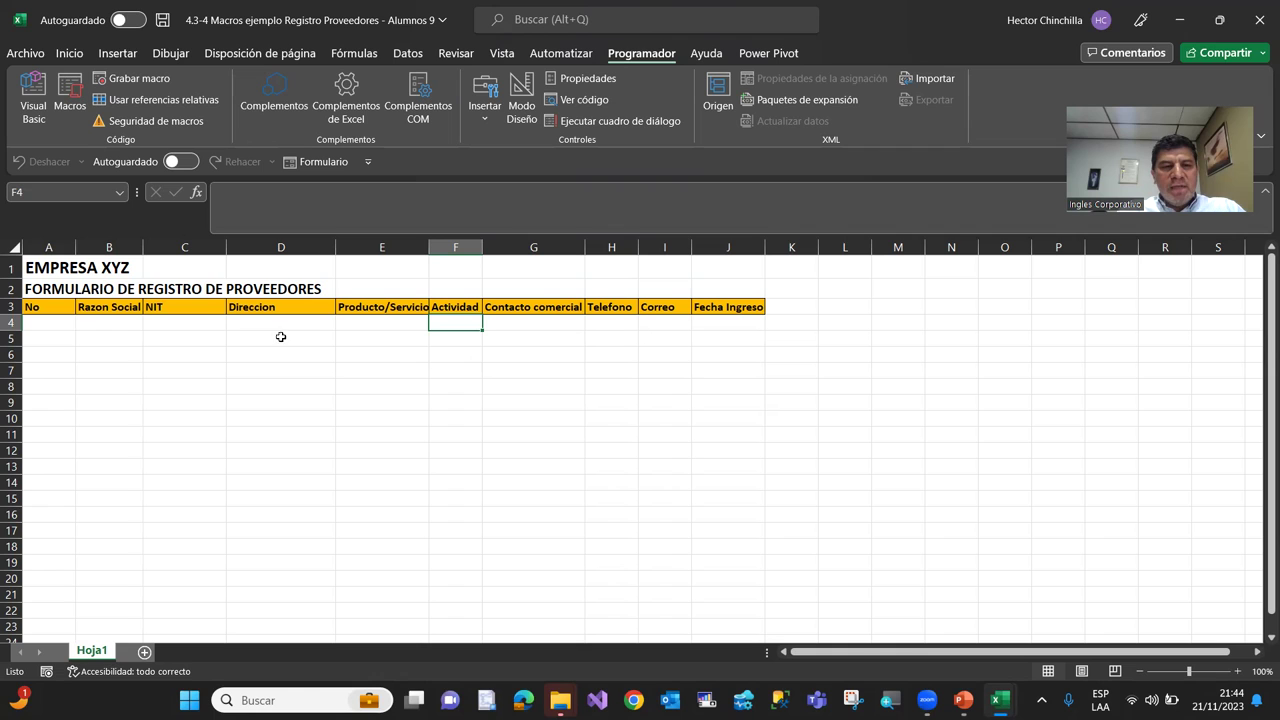
Move the combo box lower, then draw a plain Razon Social: label and delete it
{"action": "left_click", "coordinate": [32, 112]}
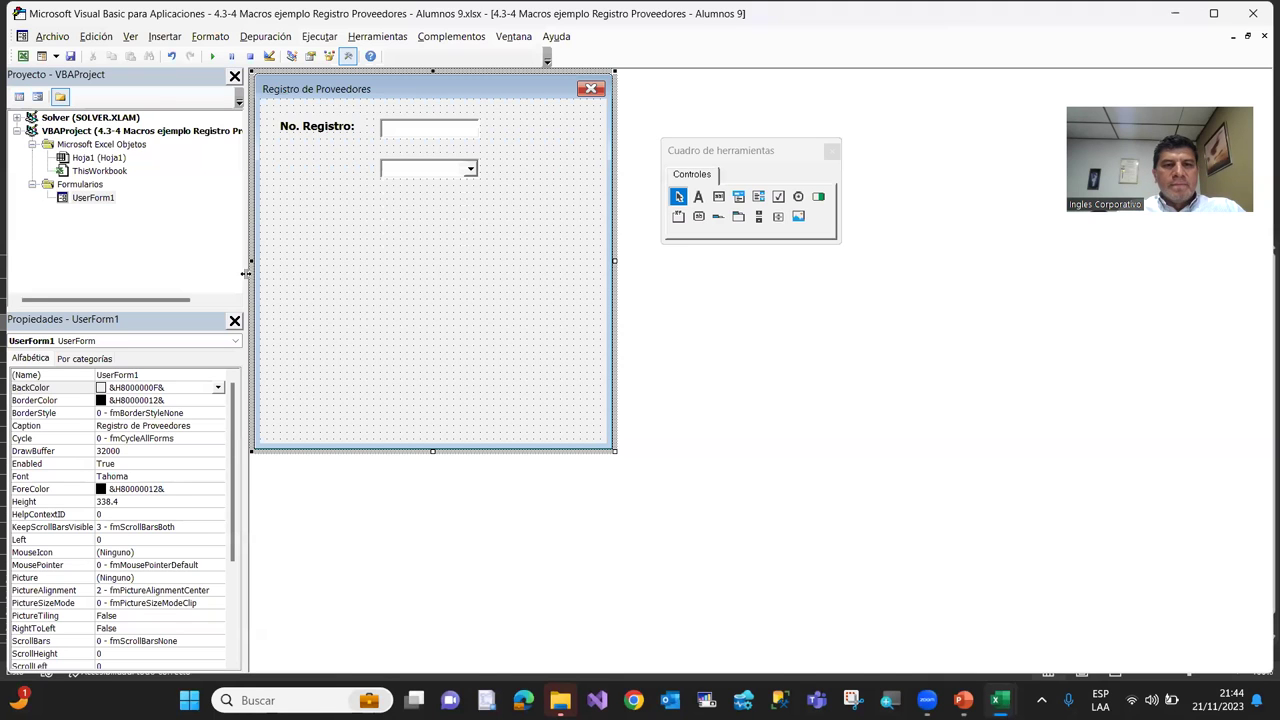
{"action": "left_click", "coordinate": [442, 170]}
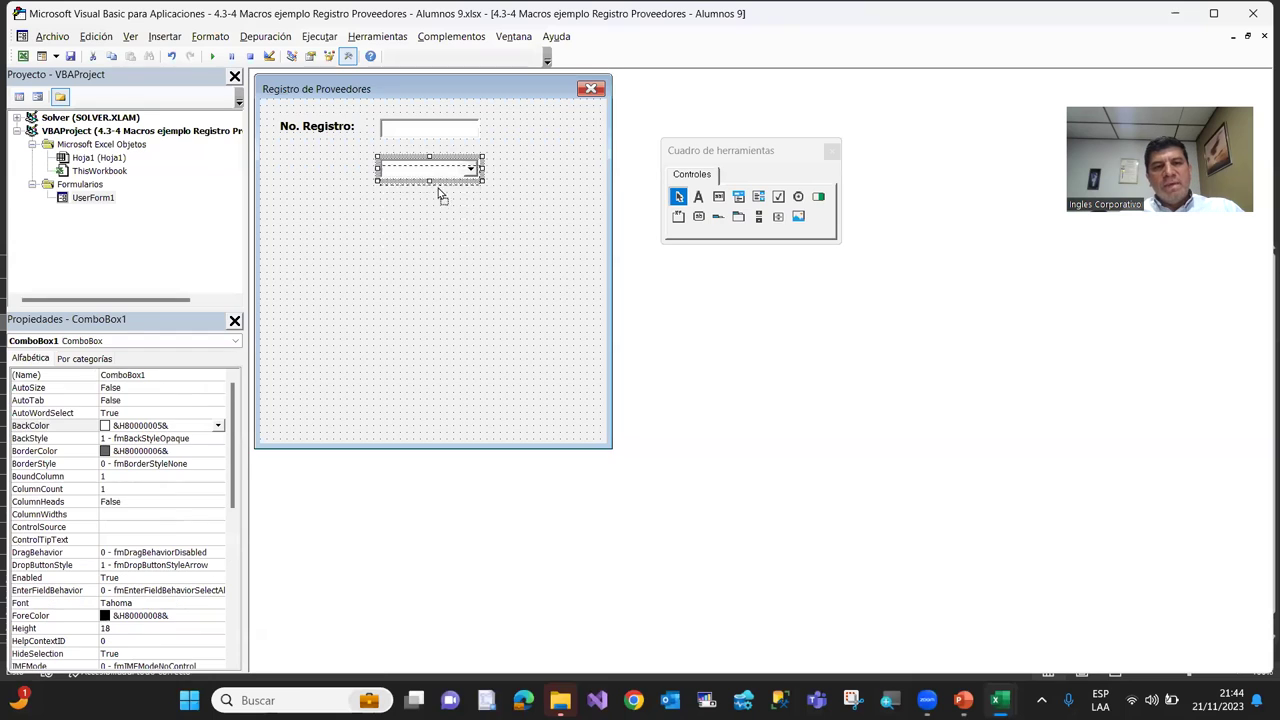
{"action": "left_click_drag", "start_coordinate": [440, 193], "coordinate": [440, 273]}
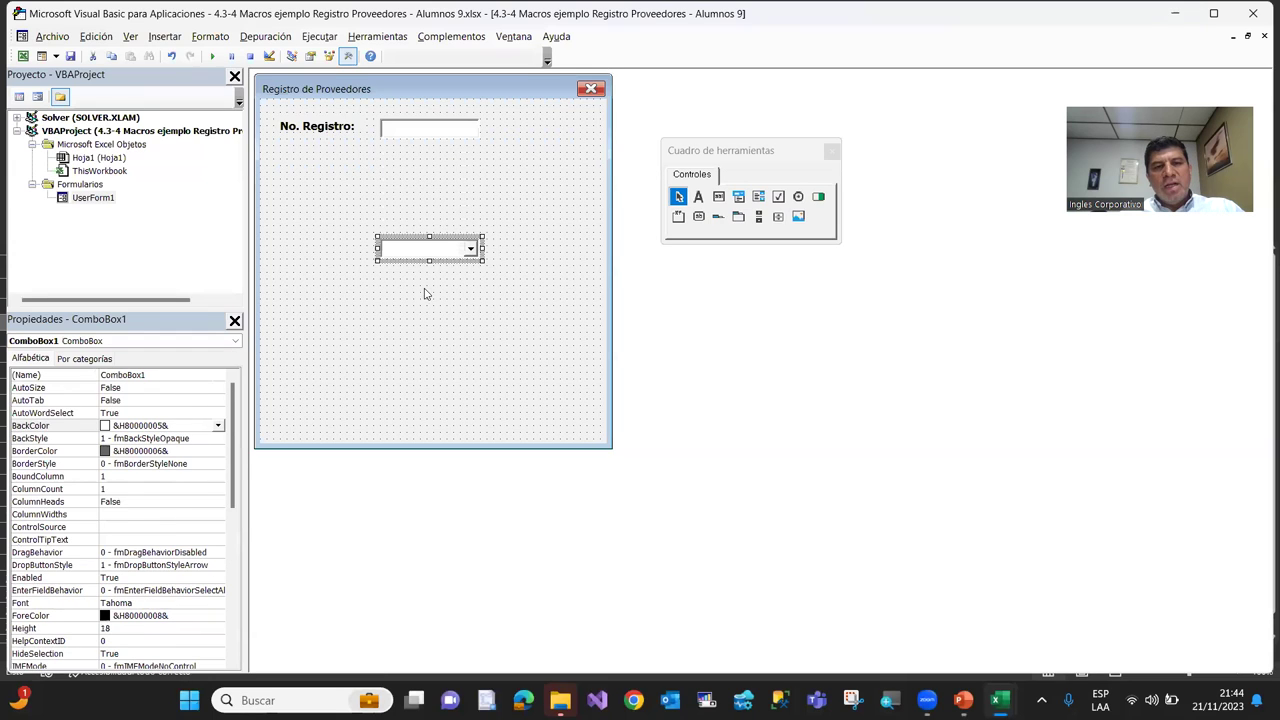
{"action": "left_click", "coordinate": [698, 196]}
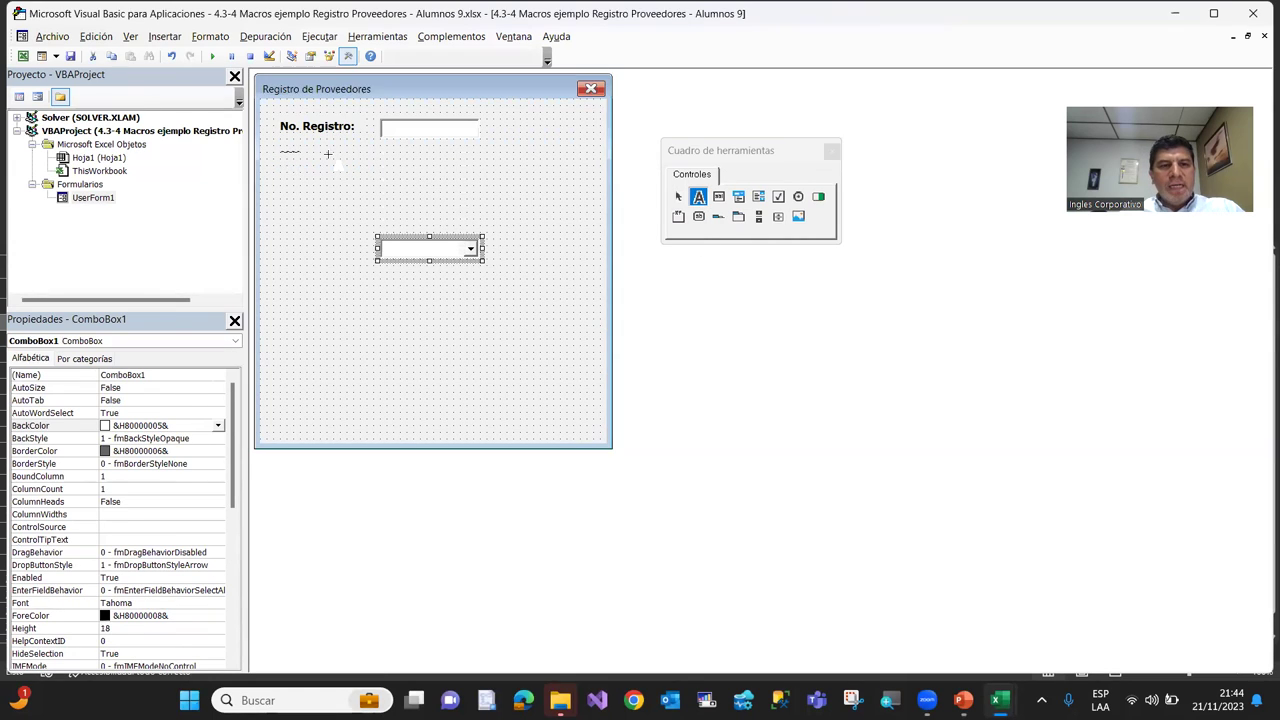
{"action": "left_click_drag", "start_coordinate": [327, 153], "coordinate": [374, 173]}
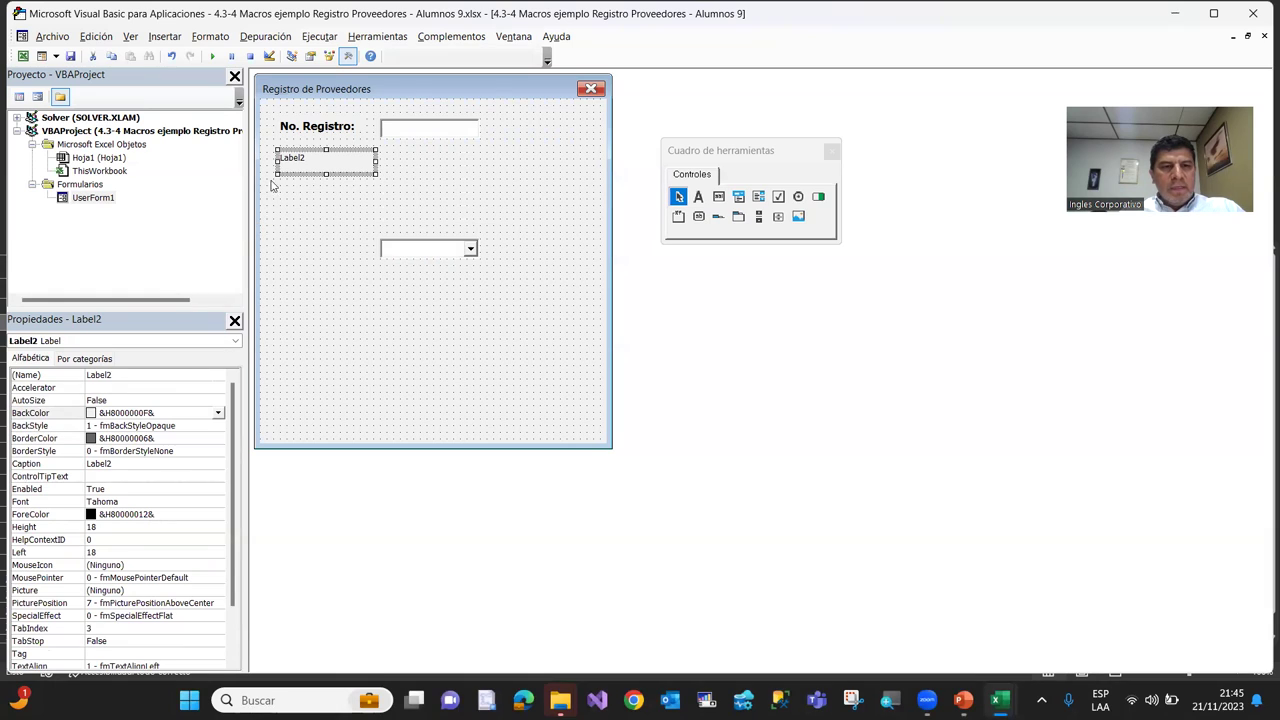
{"action": "double_click", "coordinate": [118, 463]}
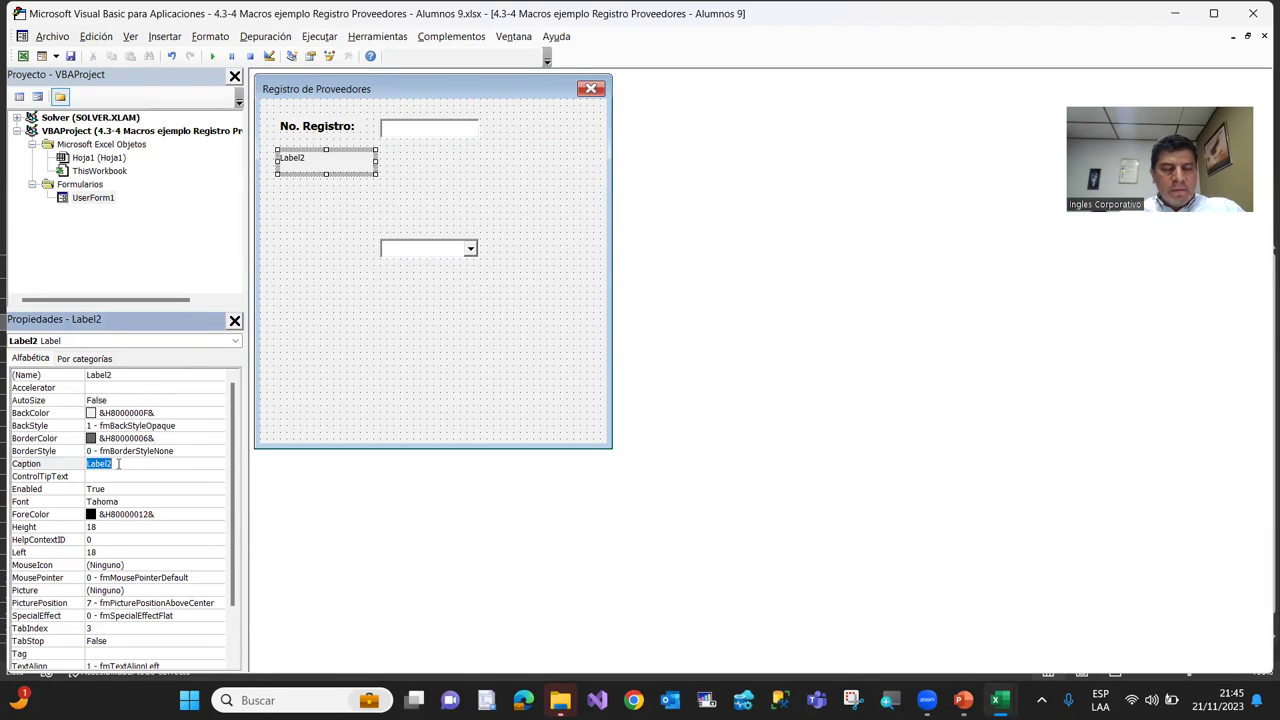
{"action": "type", "text": "Razon "}
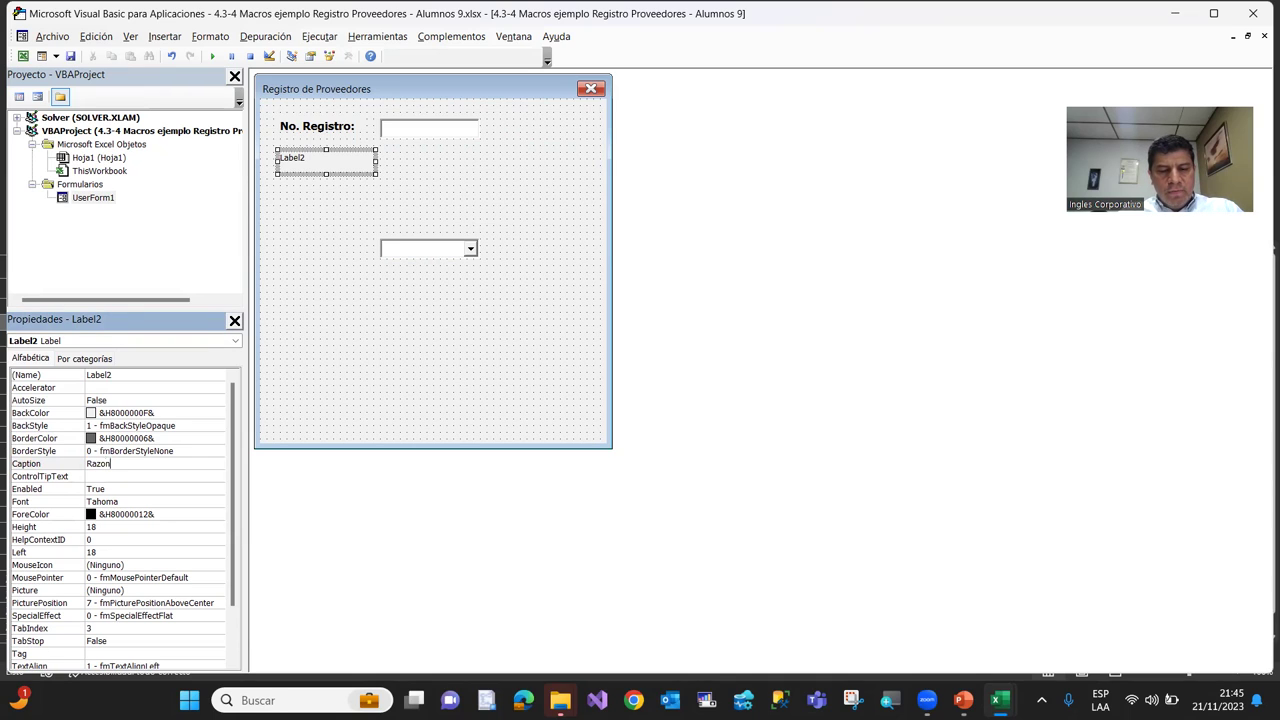
{"action": "type", "text": "Social:"}
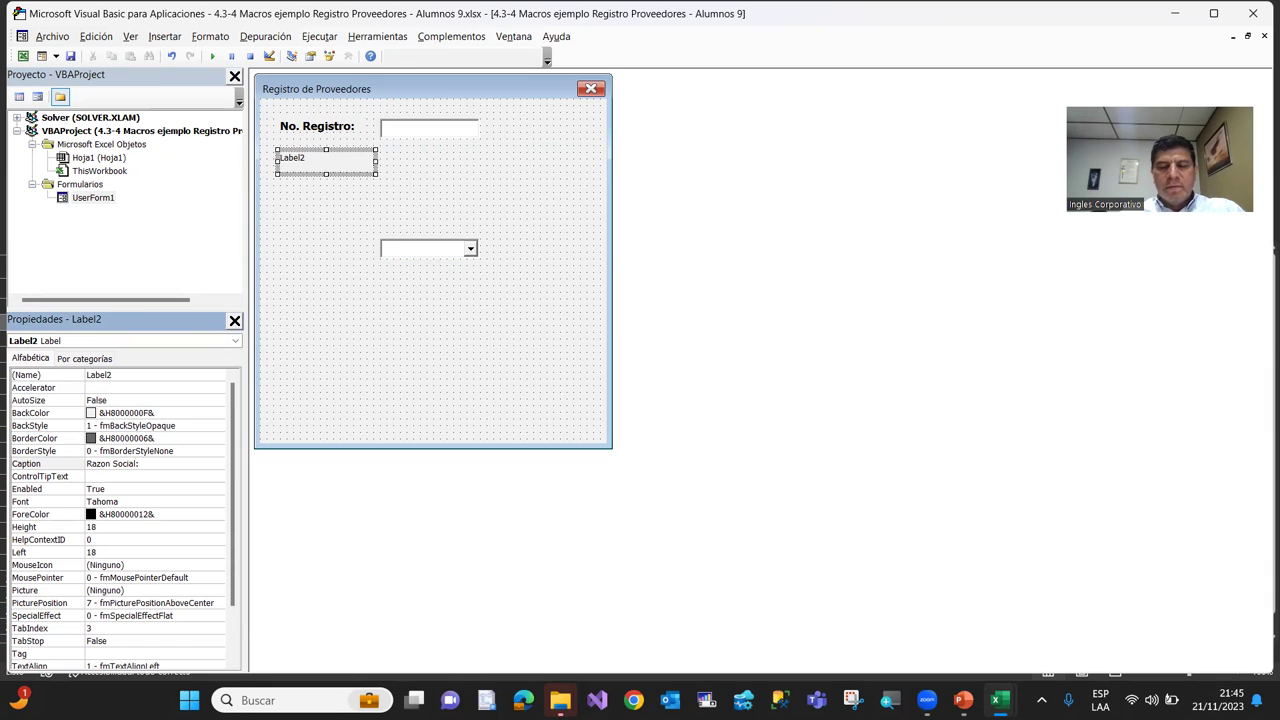
{"action": "key", "text": "Return"}
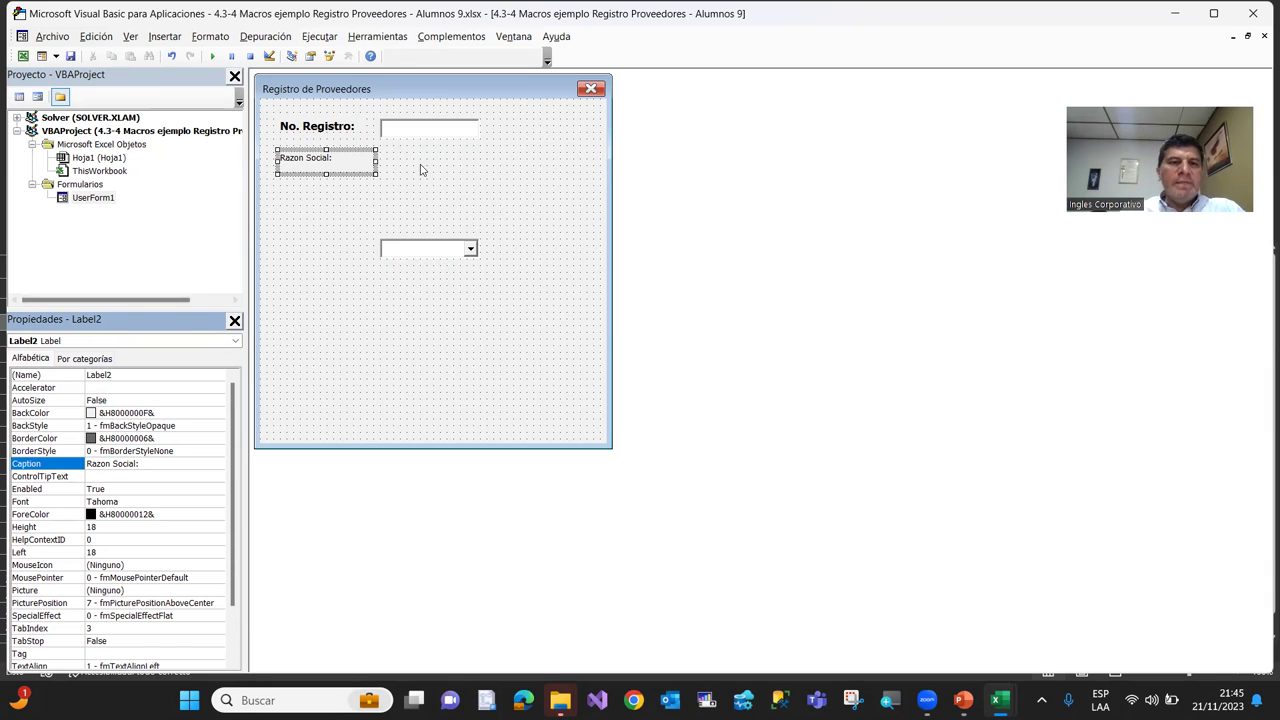
{"action": "left_click", "coordinate": [292, 225]}
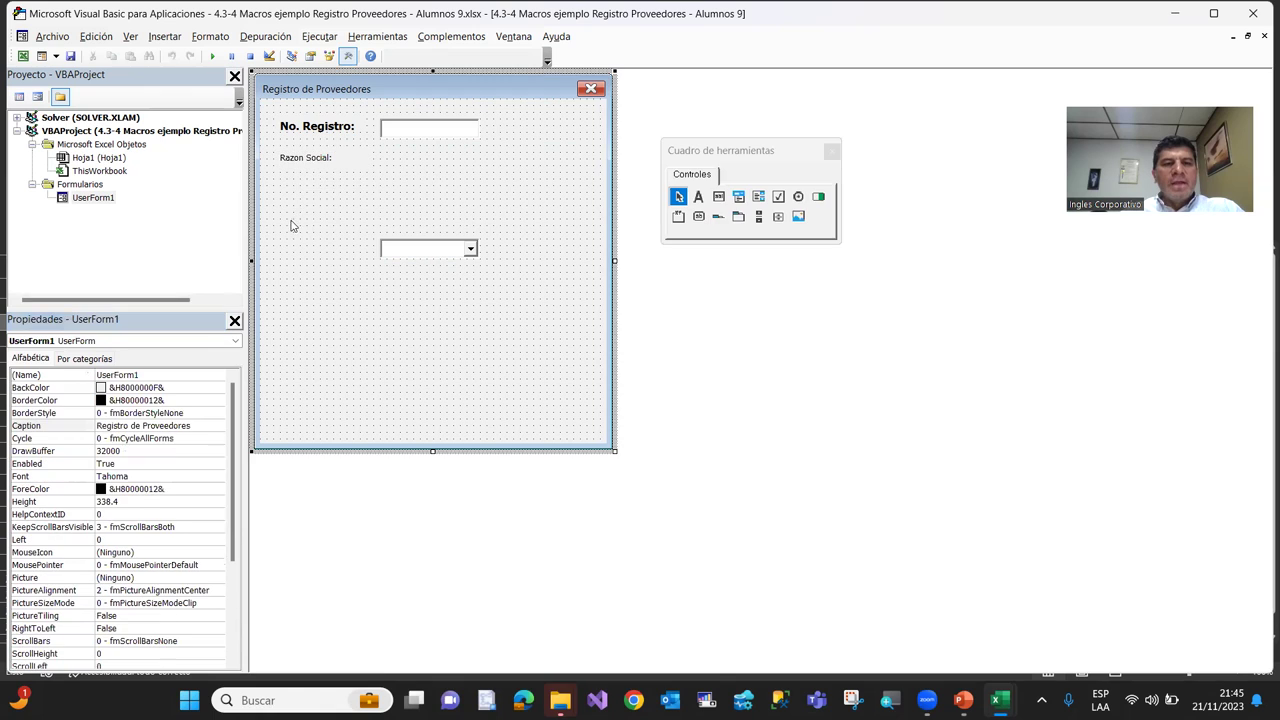
{"action": "left_click", "coordinate": [313, 168]}
{"action": "left_click", "coordinate": [322, 135]}
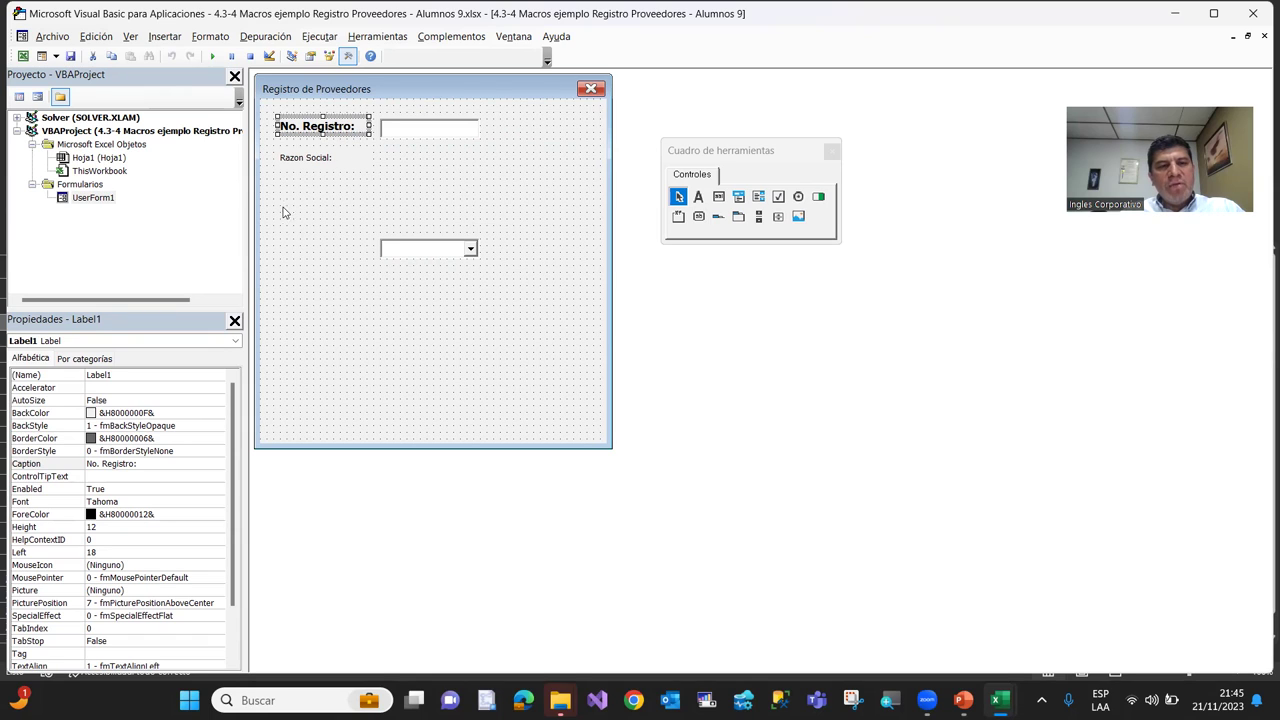
{"action": "left_click", "coordinate": [323, 172]}
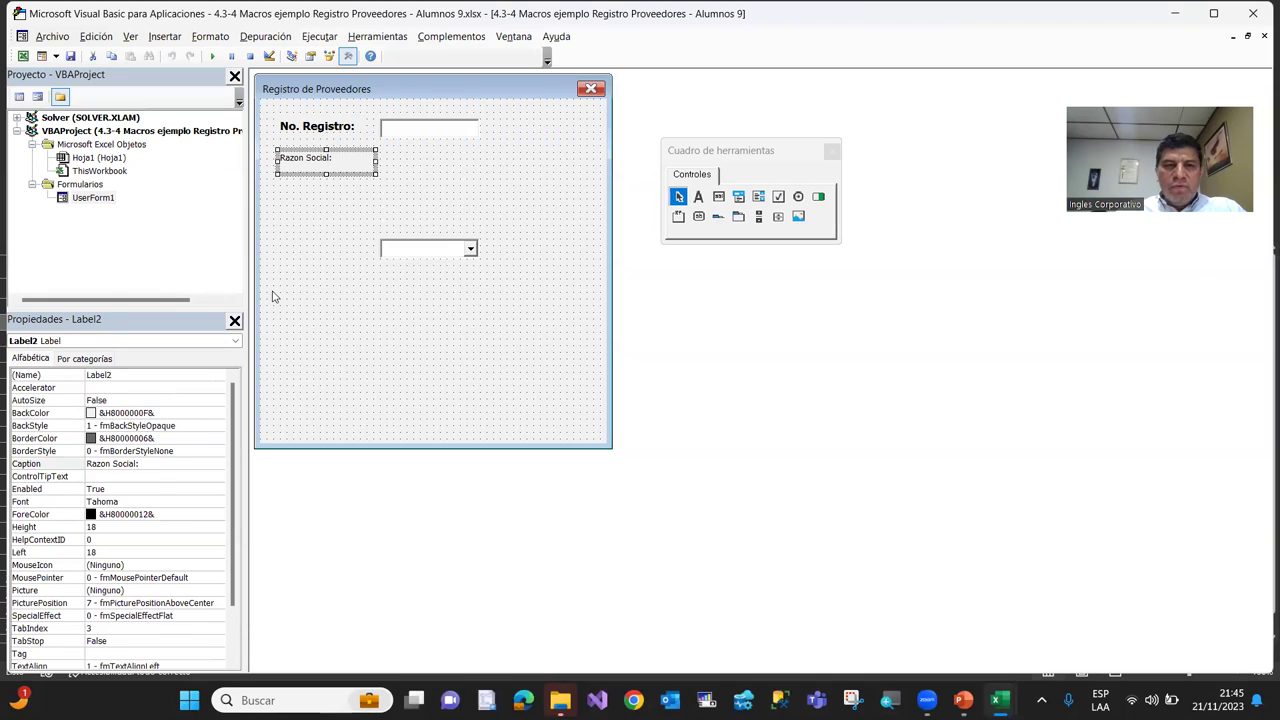
{"action": "key", "text": "Delete"}
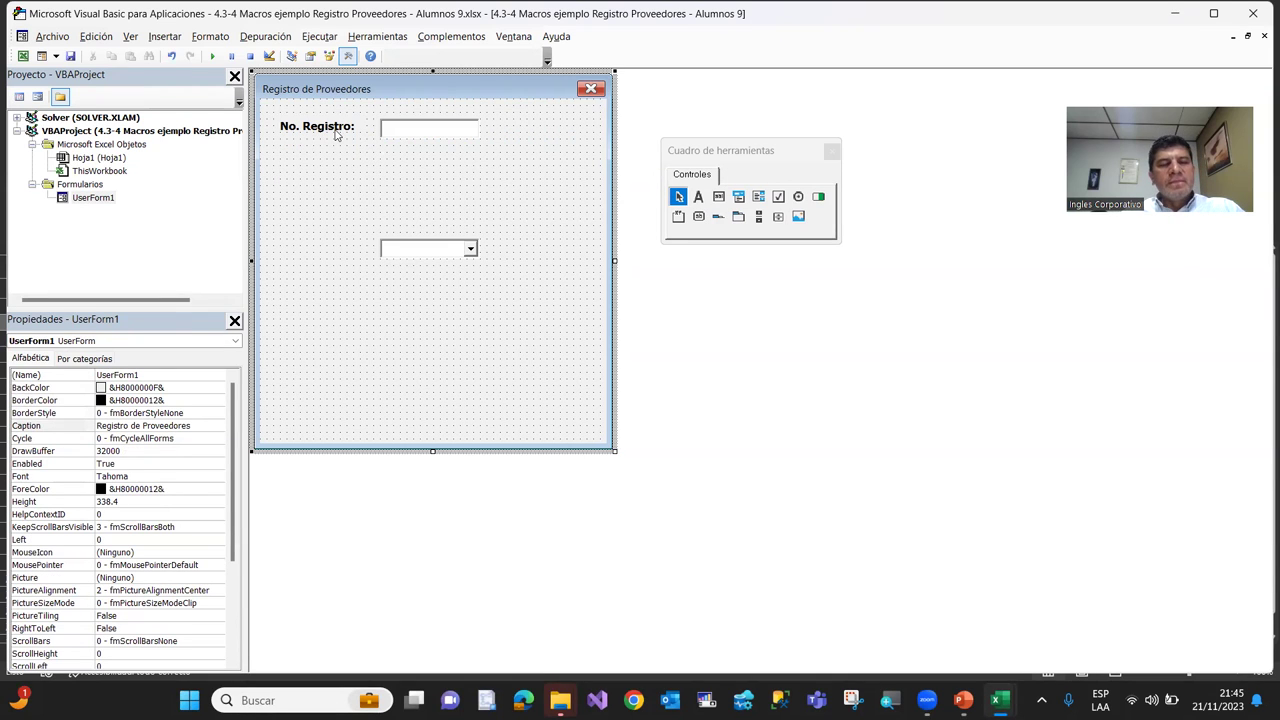
Copy the bold No. Registro: label, place the copy below it, and caption it Razon Social:
{"action": "left_click", "coordinate": [337, 135]}
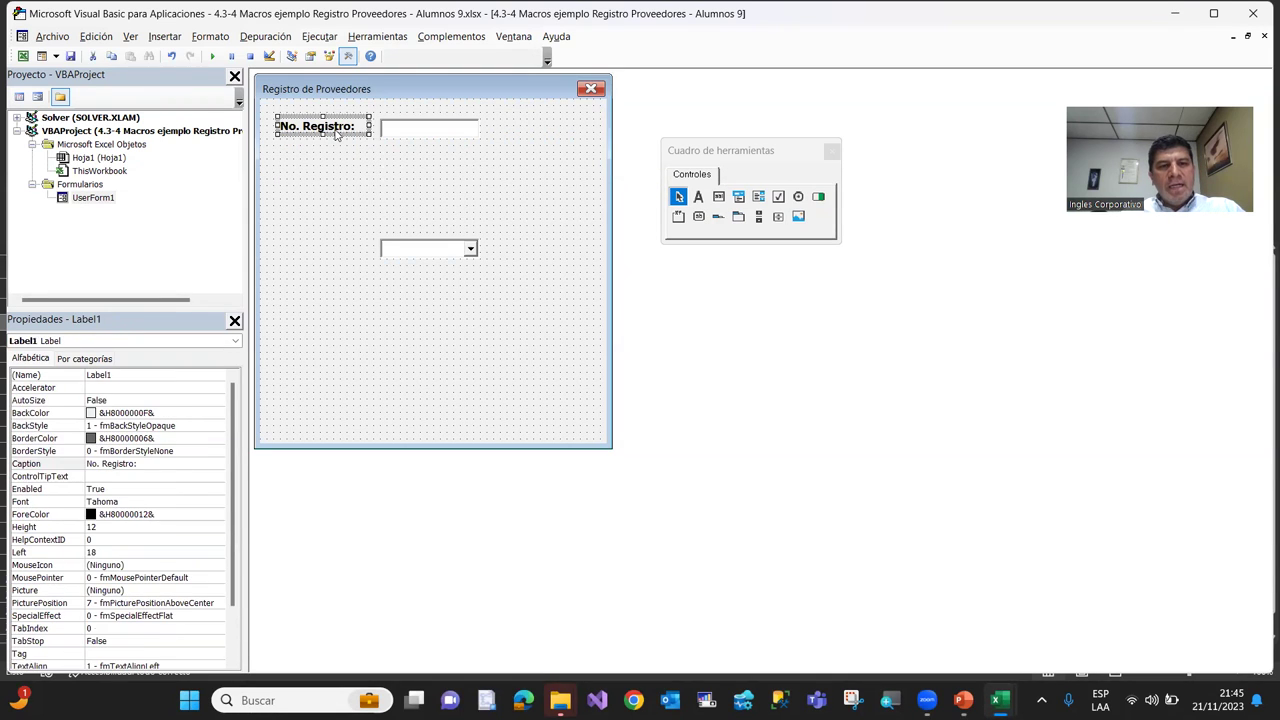
{"action": "key", "text": "ctrl+c"}
{"action": "left_click", "coordinate": [330, 166]}
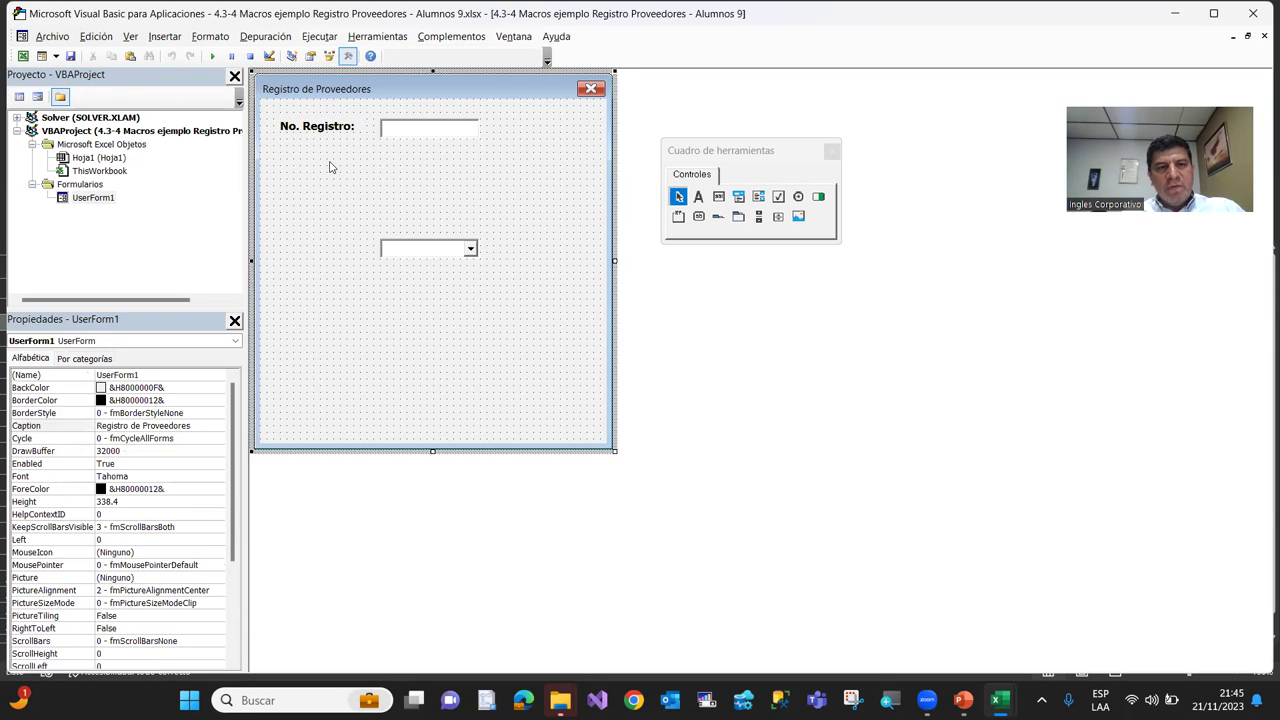
{"action": "key", "text": "ctrl+v"}
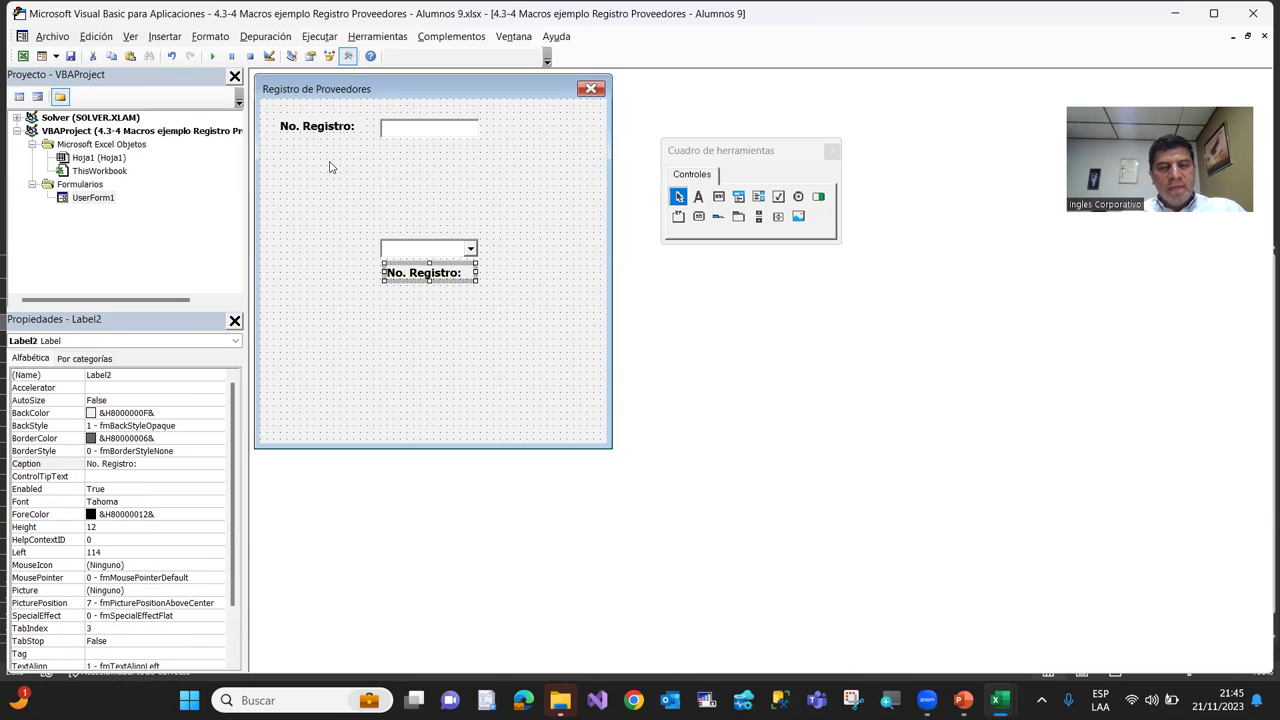
{"action": "left_click_drag", "start_coordinate": [409, 277], "coordinate": [293, 162]}
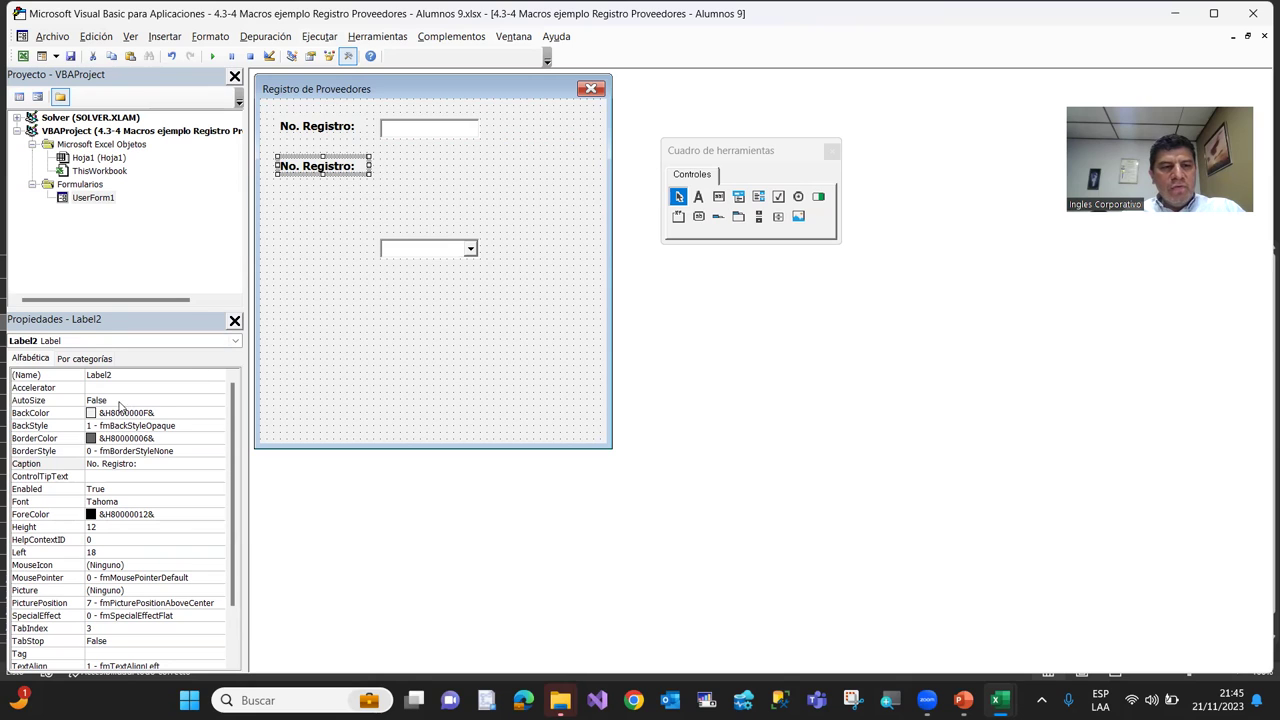
{"action": "left_click", "coordinate": [68, 466]}
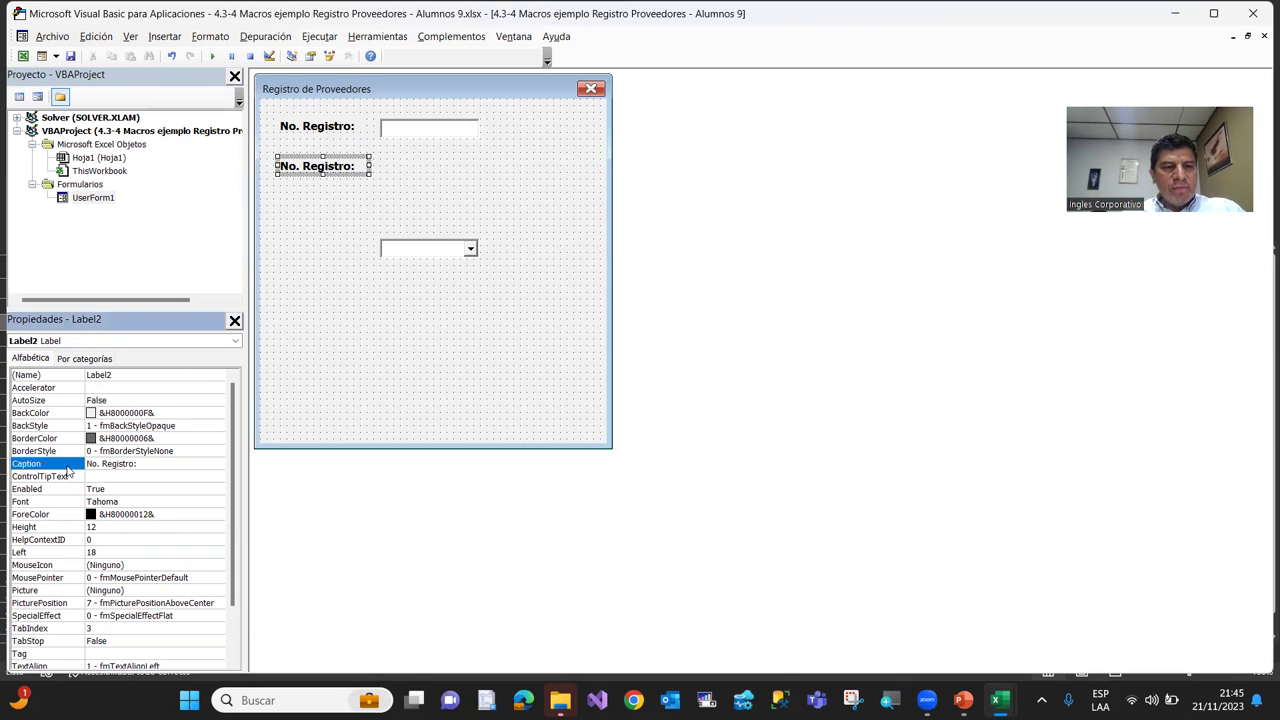
{"action": "type", "text": "Razon Social:"}
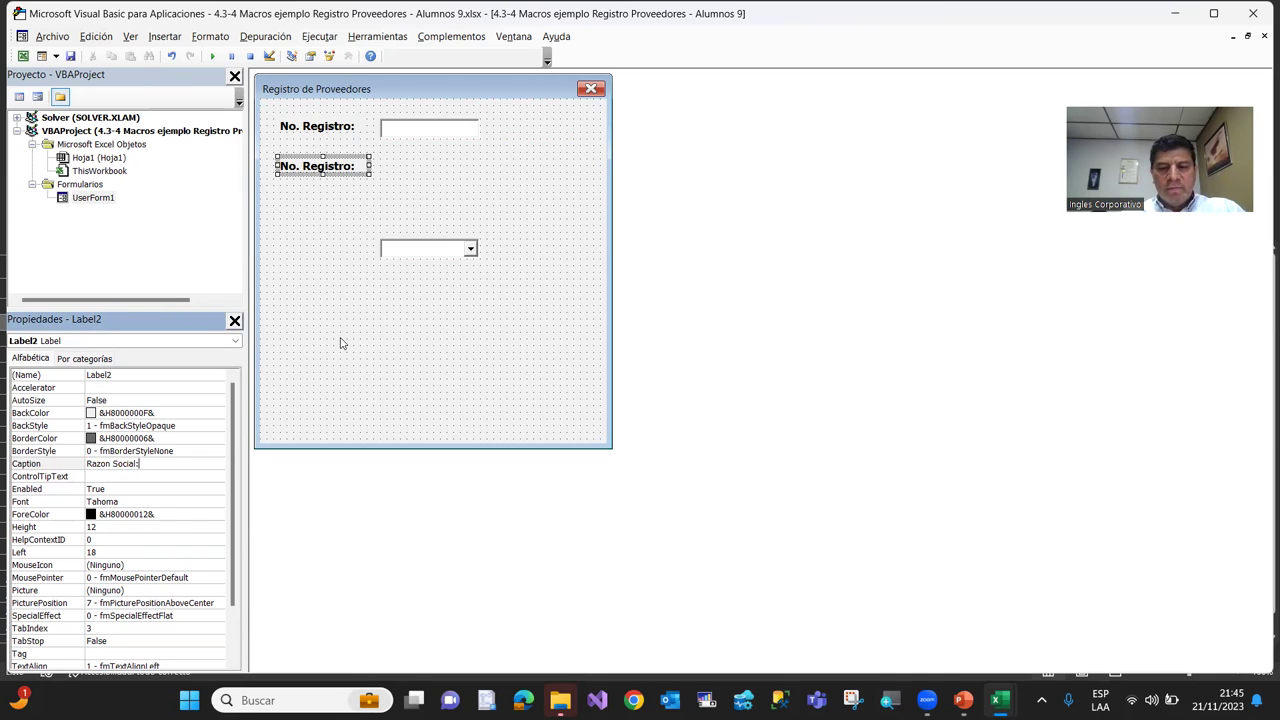
{"action": "key", "text": "Return"}
Nudge the Razon Social: label into alignment beneath No. Registro:
{"action": "left_click", "coordinate": [316, 252]}
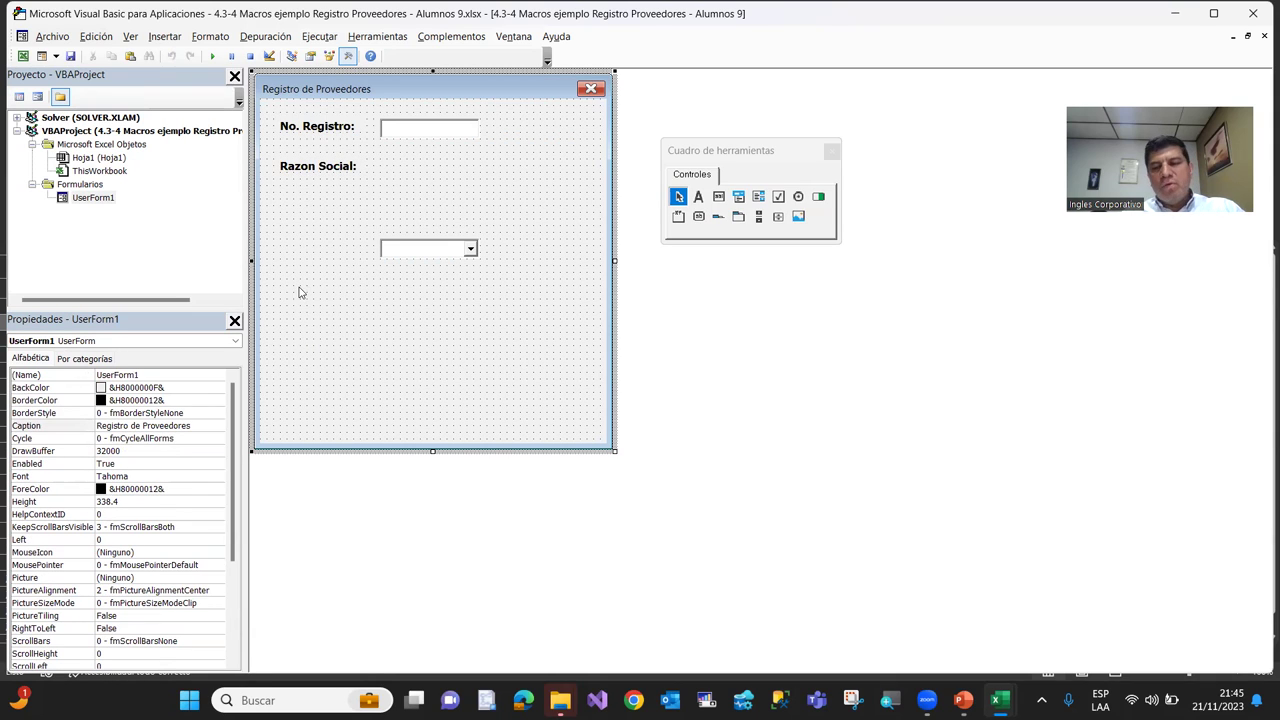
{"action": "left_click", "coordinate": [341, 172]}
{"action": "left_click_drag", "start_coordinate": [341, 172], "coordinate": [339, 172]}
{"action": "left_click", "coordinate": [337, 195]}
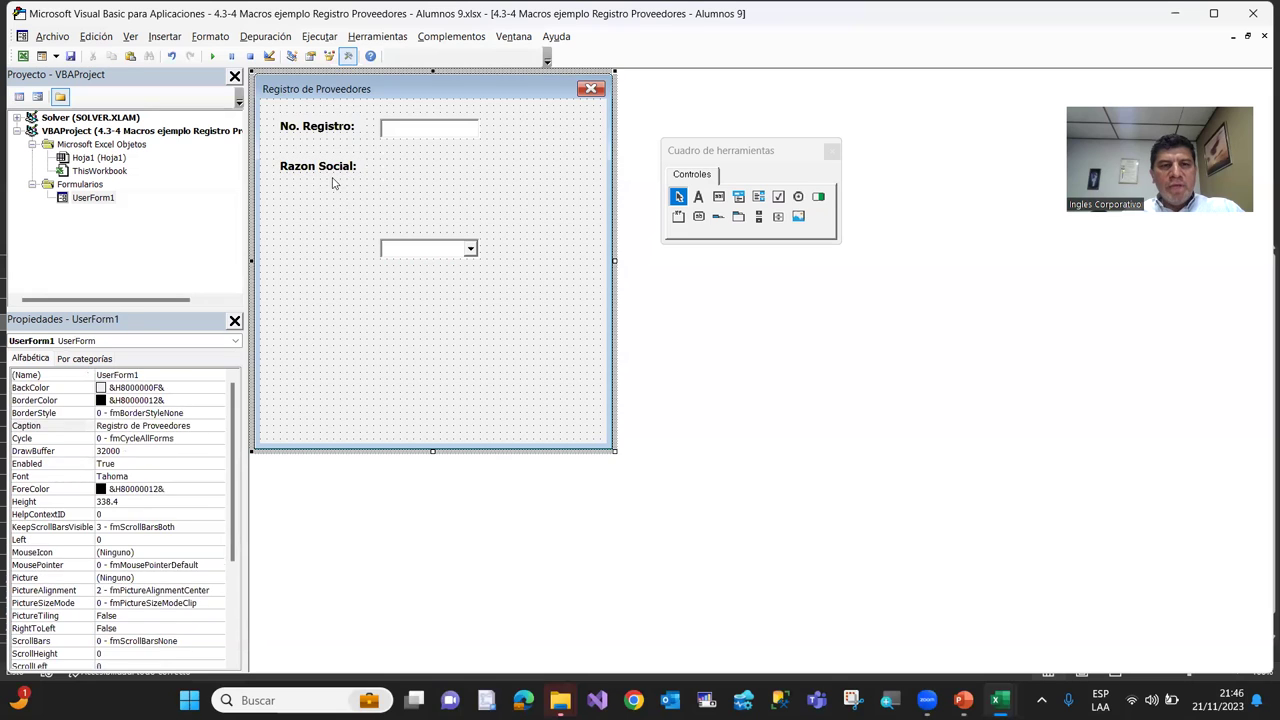
{"action": "left_click", "coordinate": [330, 170]}
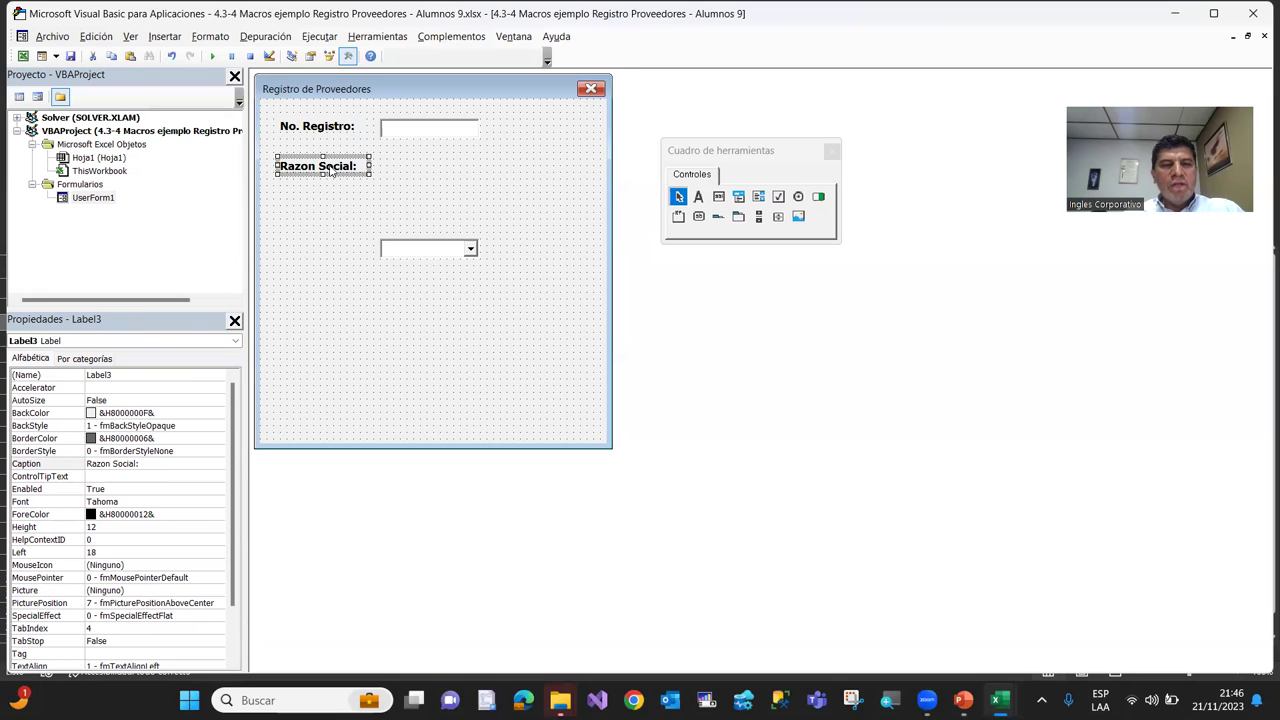
{"action": "left_click", "coordinate": [352, 212]}
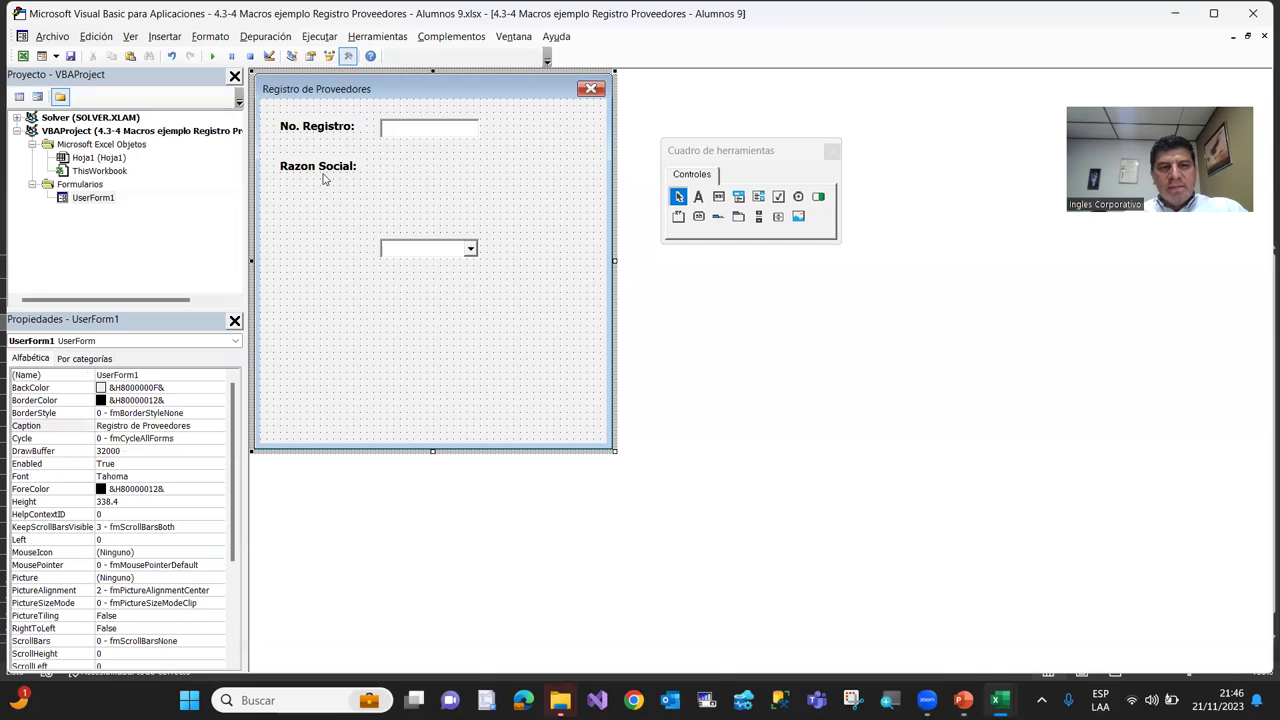
{"action": "left_click", "coordinate": [322, 172]}
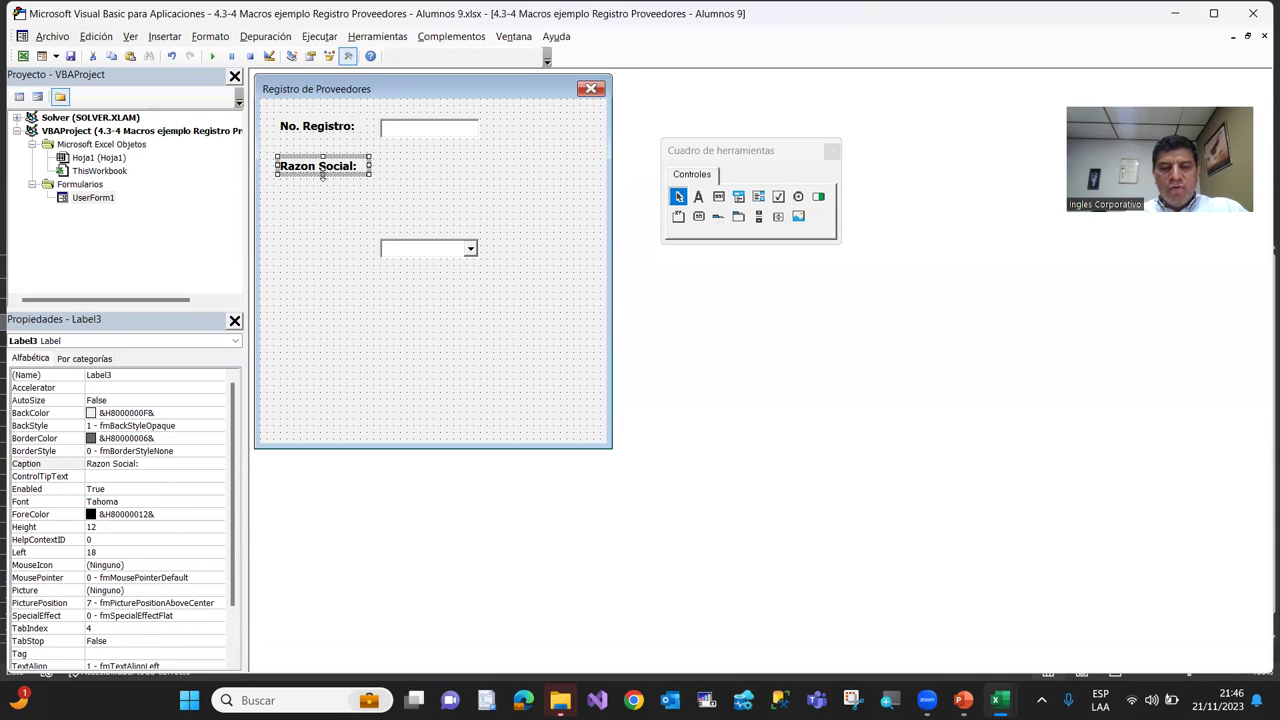
Ctrl+drag the Razon Social: label to create a copy beneath it
{"action": "left_click_drag", "start_coordinate": [336, 172], "coordinate": [338, 205], "text": "ctrl"}
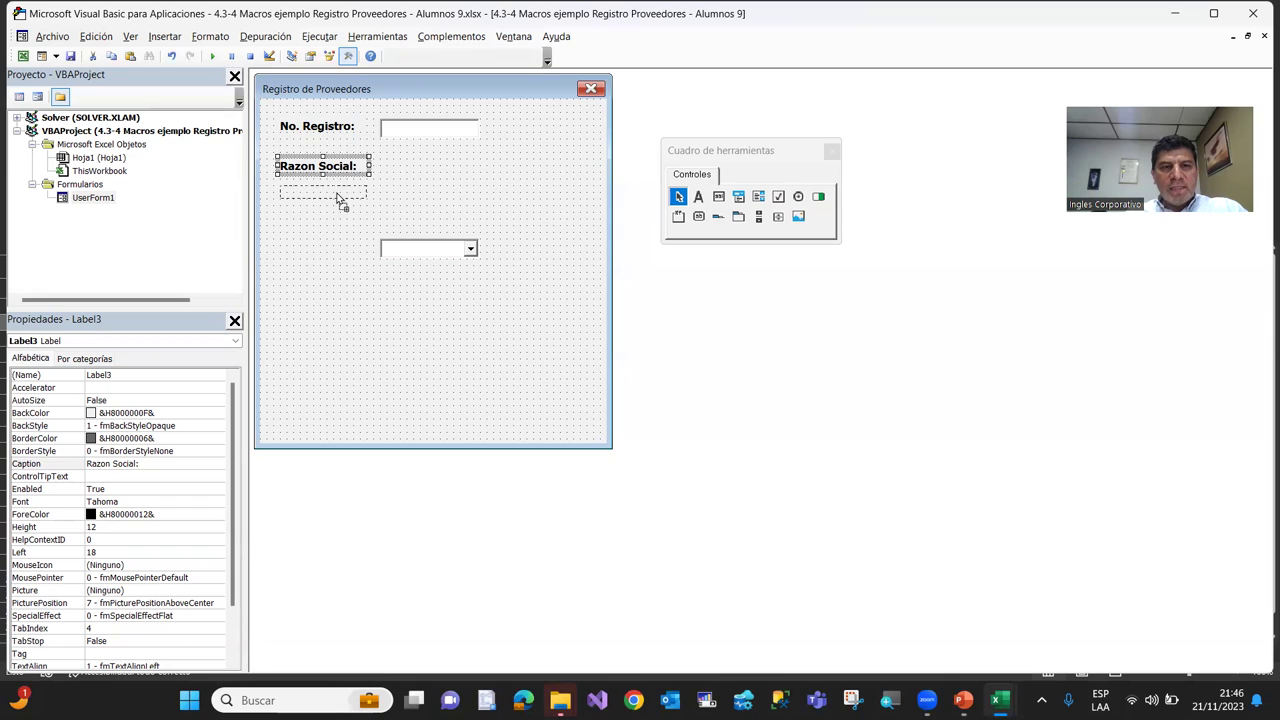
{"action": "left_click", "coordinate": [332, 248]}
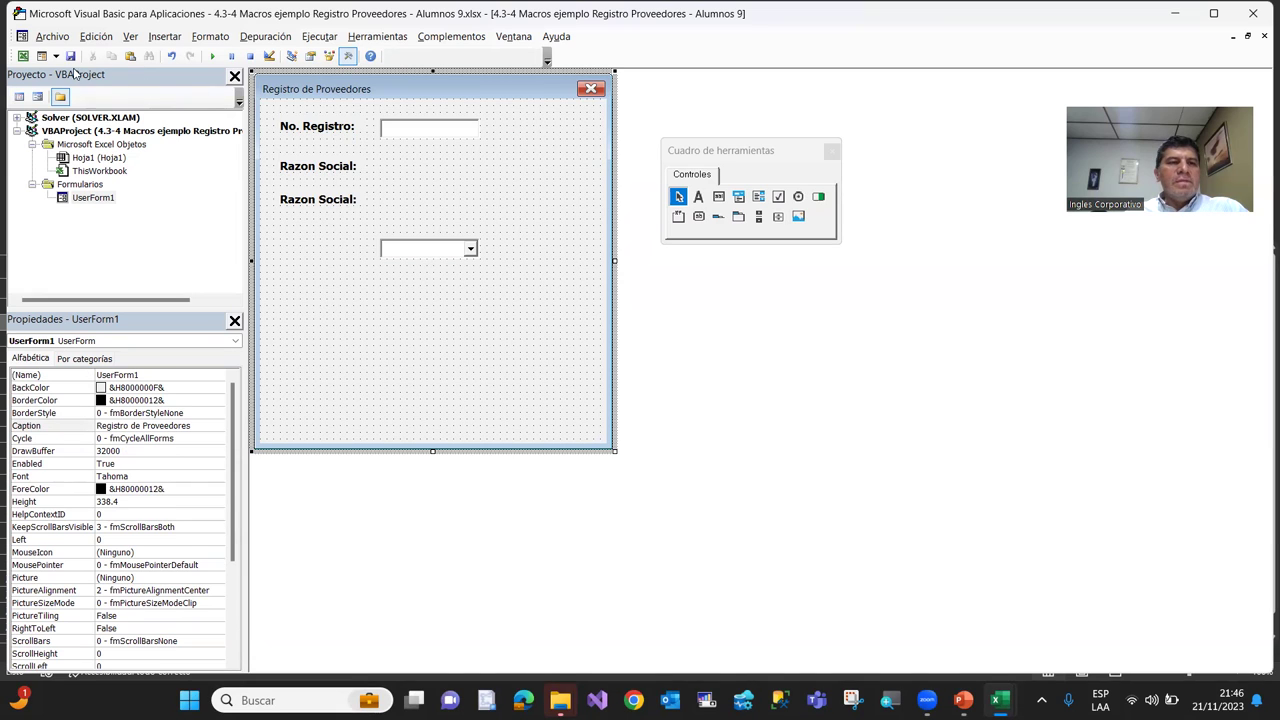
{"action": "left_click", "coordinate": [25, 57]}
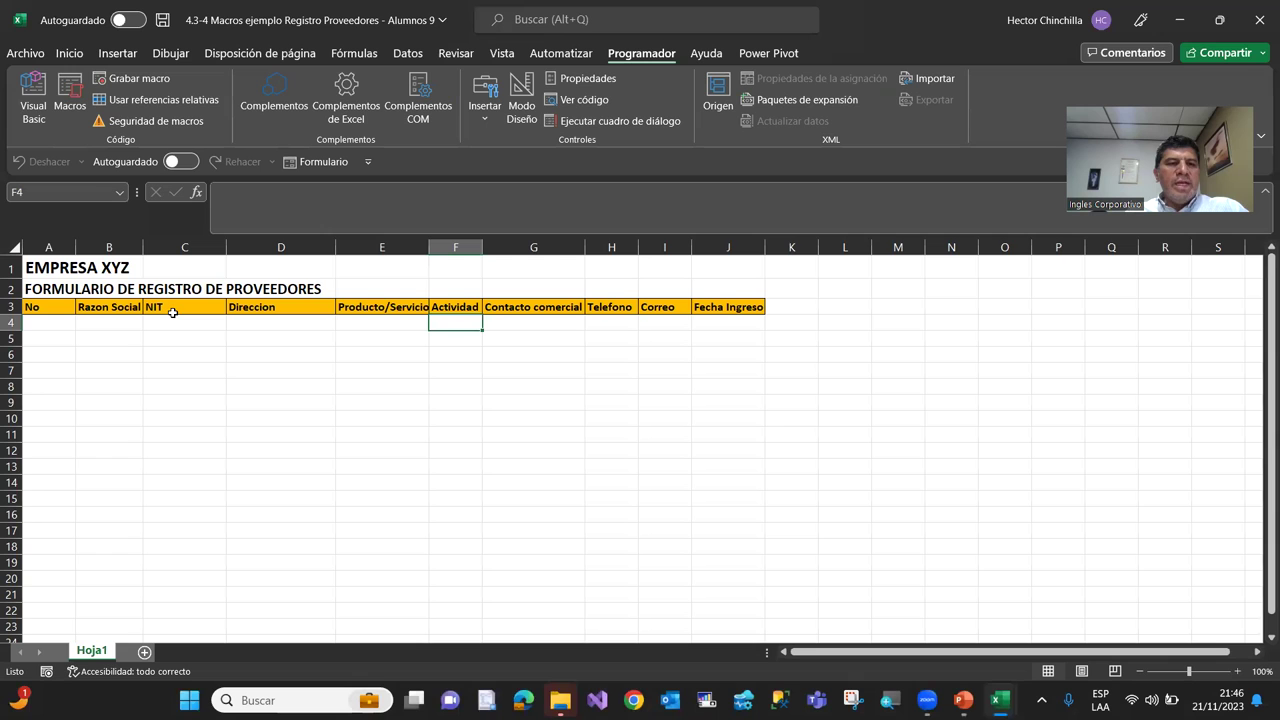
{"action": "left_click", "coordinate": [32, 108]}
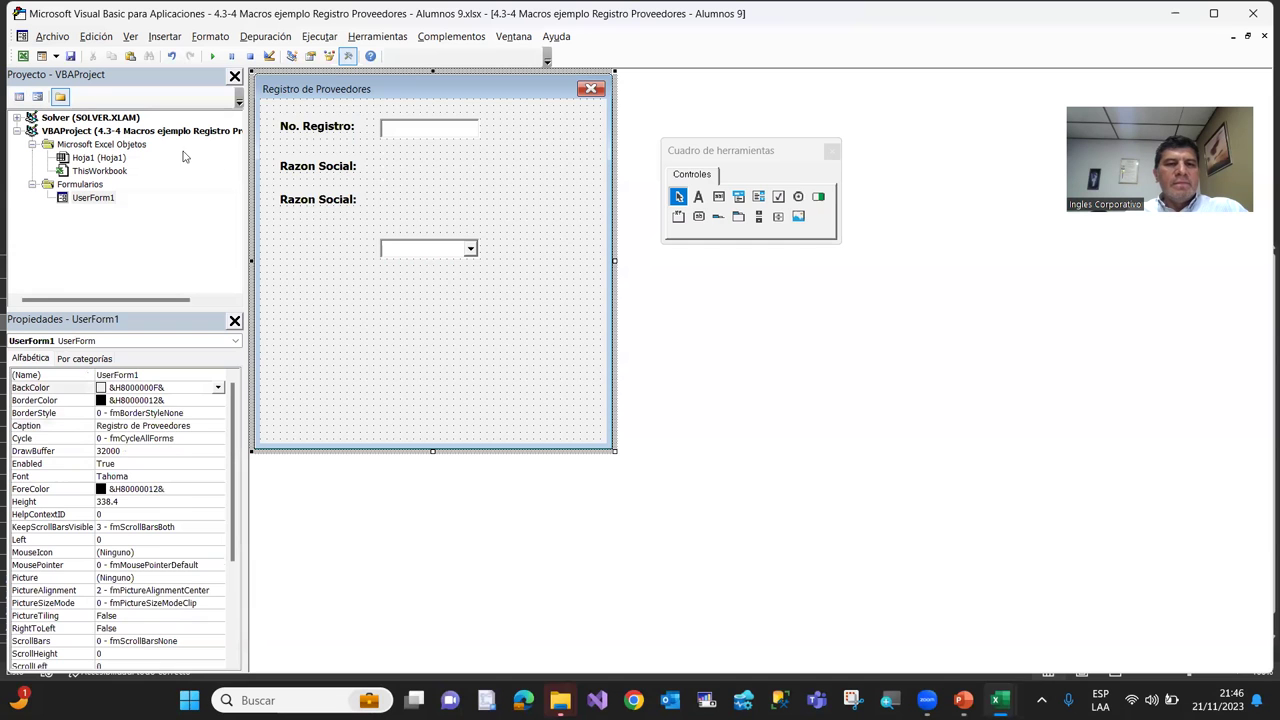
{"action": "double_click", "coordinate": [320, 204]}
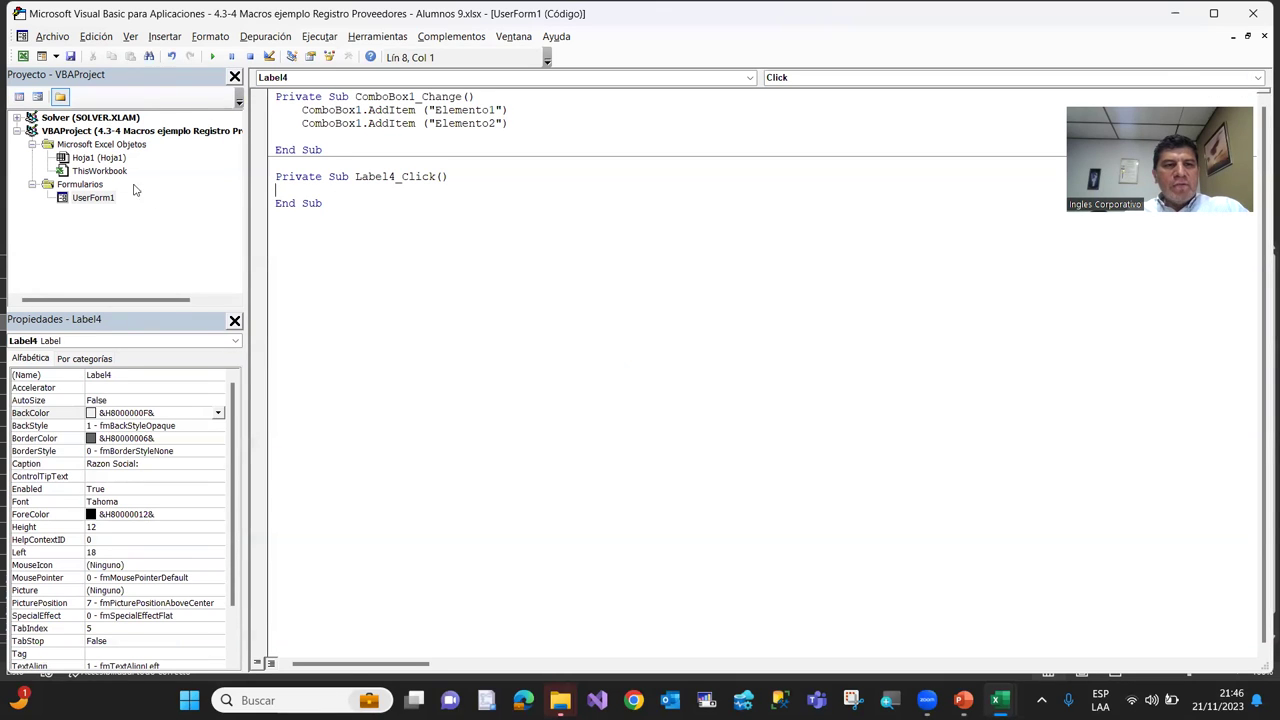
{"action": "double_click", "coordinate": [63, 202]}
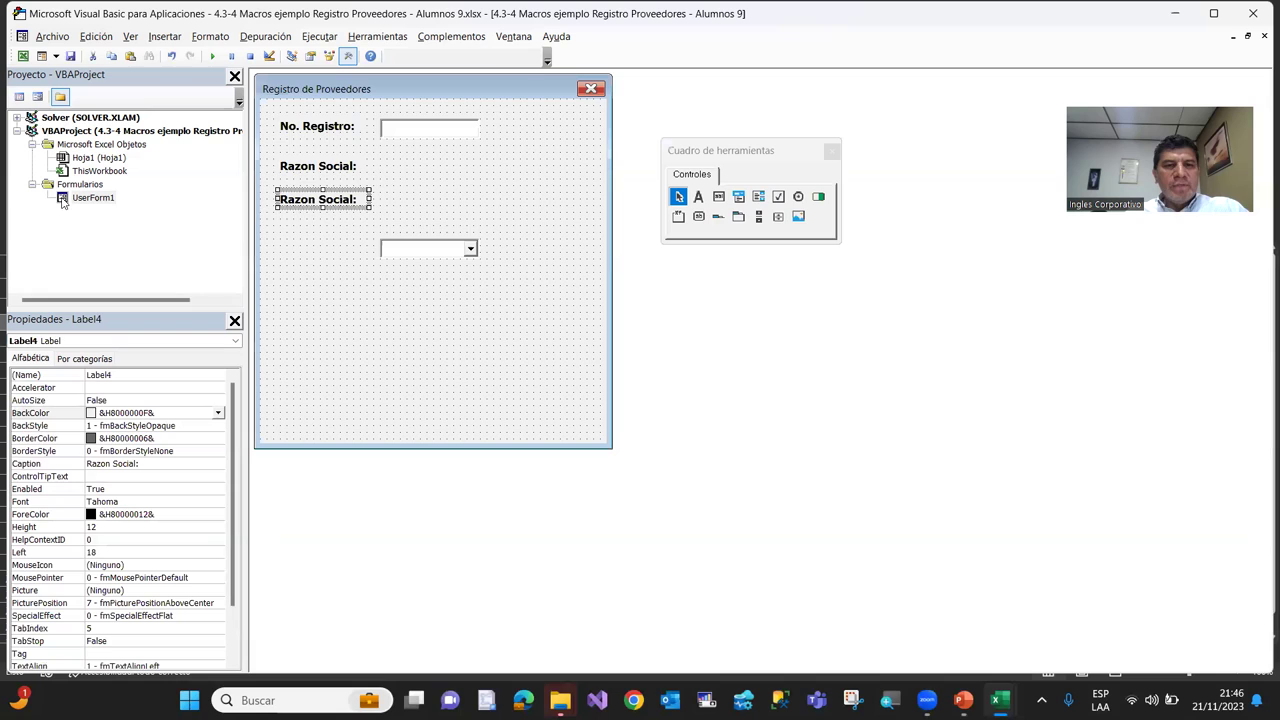
Change the copied label's caption to NIT: and check the three labels' alignment
{"action": "left_click", "coordinate": [323, 204]}
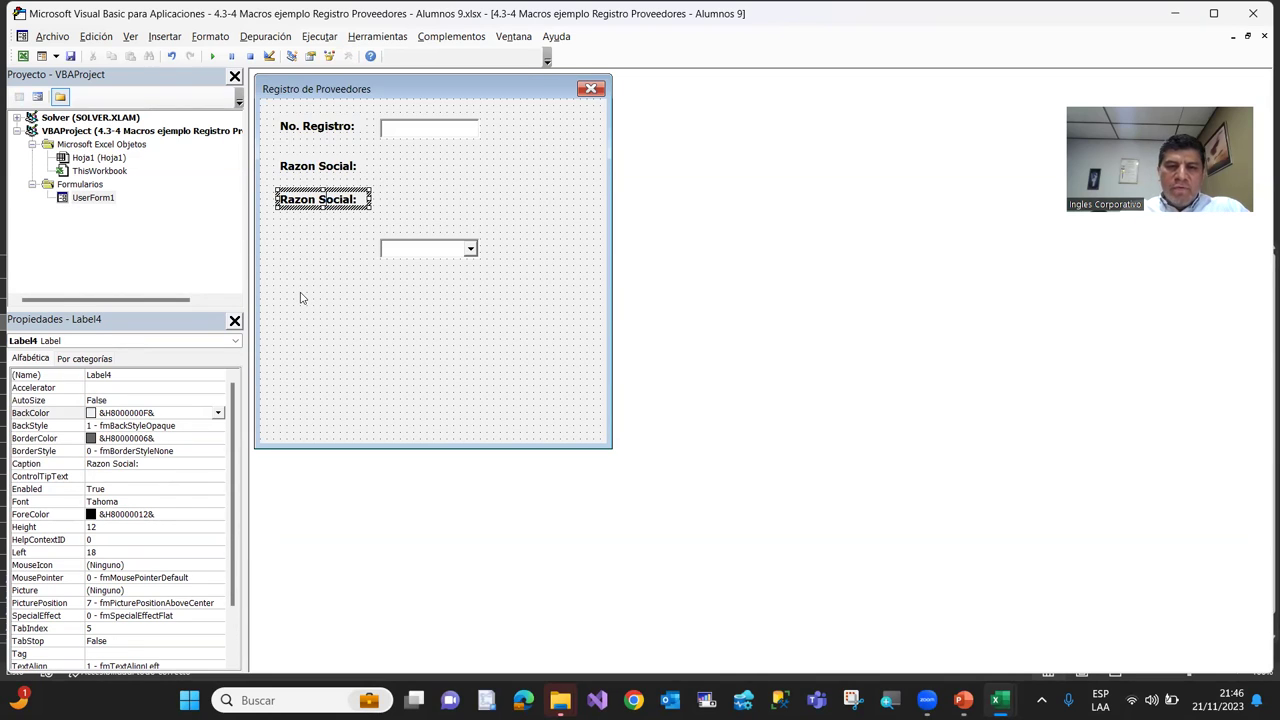
{"action": "key", "text": "ctrl+a"}
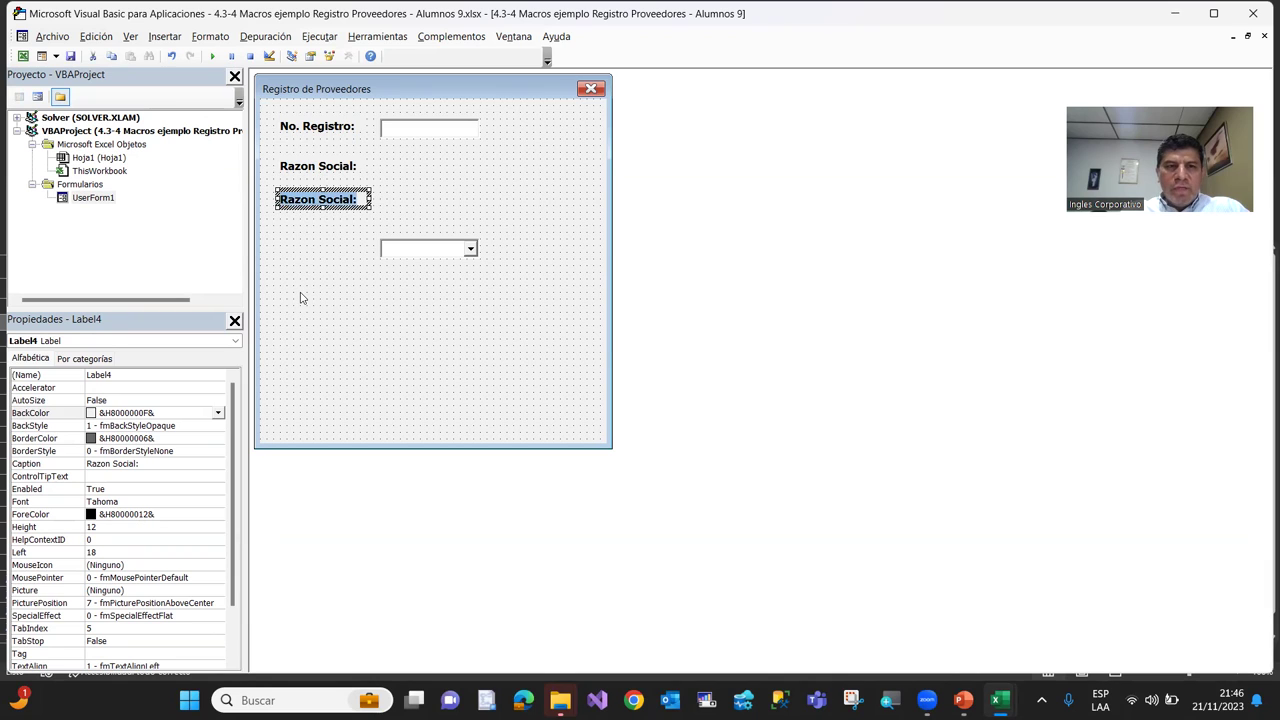
{"action": "type", "text": "NIT:"}
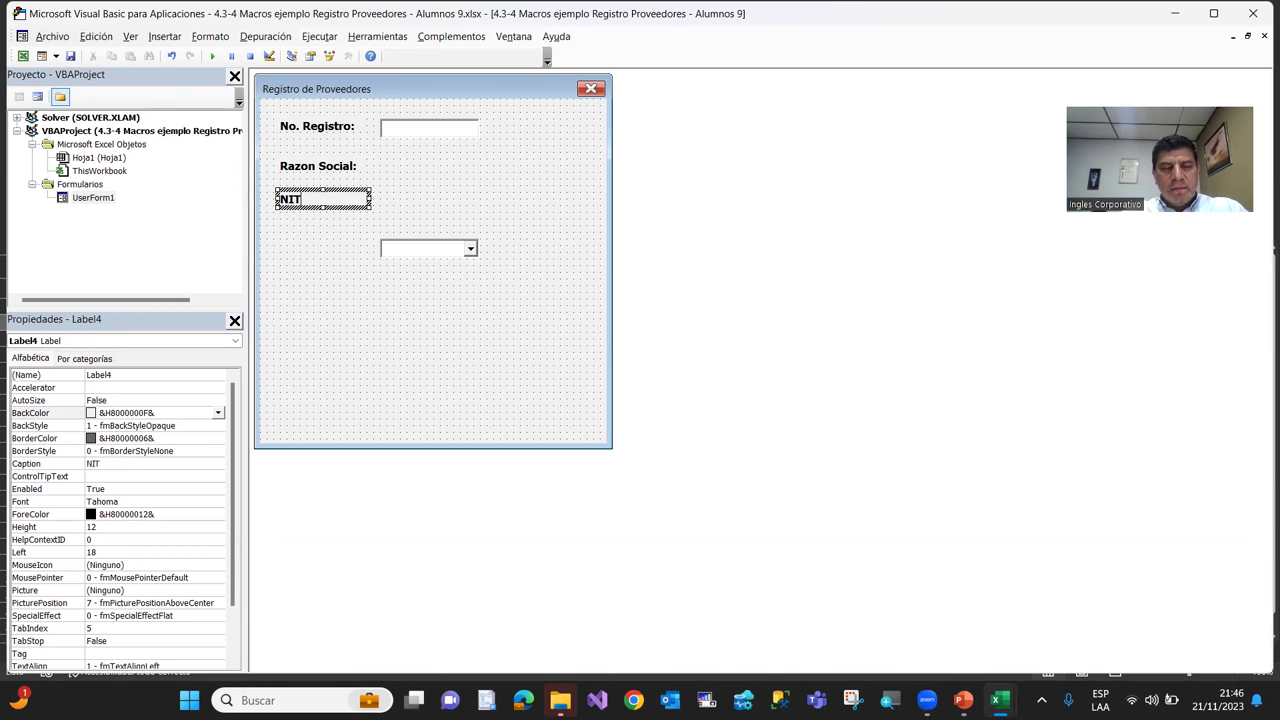
{"action": "left_click", "coordinate": [378, 290]}
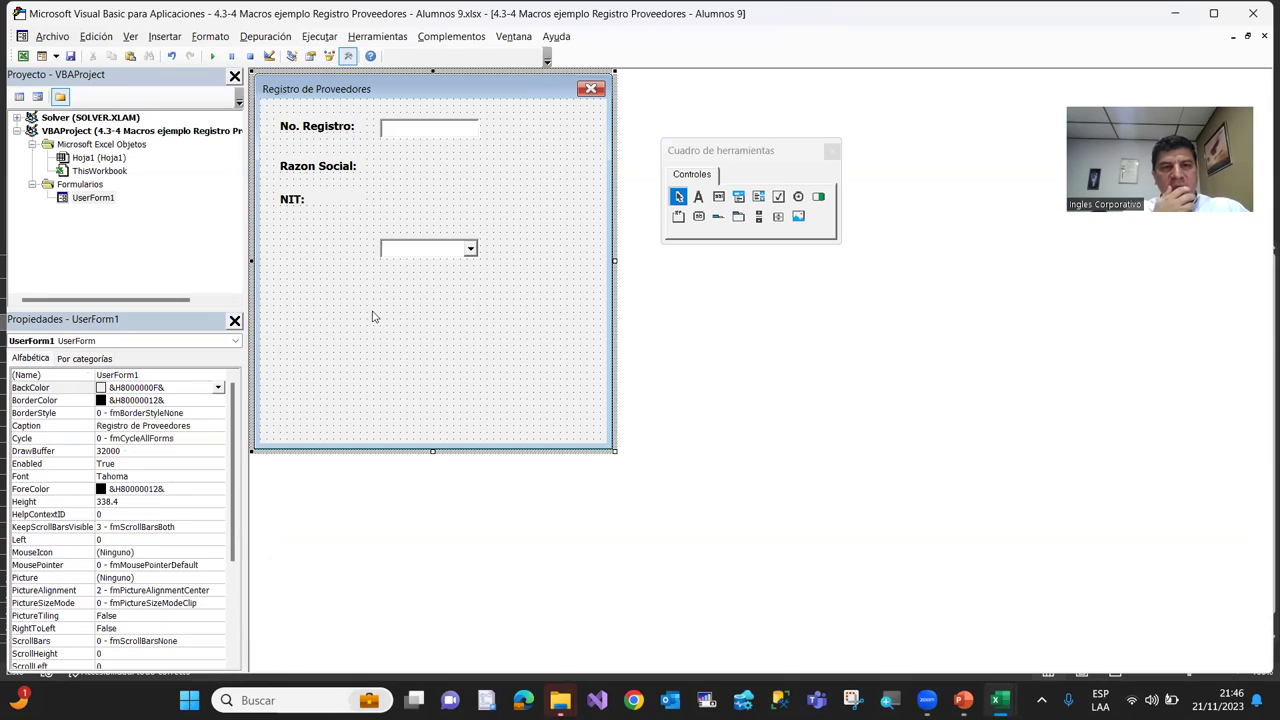
{"action": "left_click", "coordinate": [326, 132]}
{"action": "left_click", "coordinate": [323, 166]}
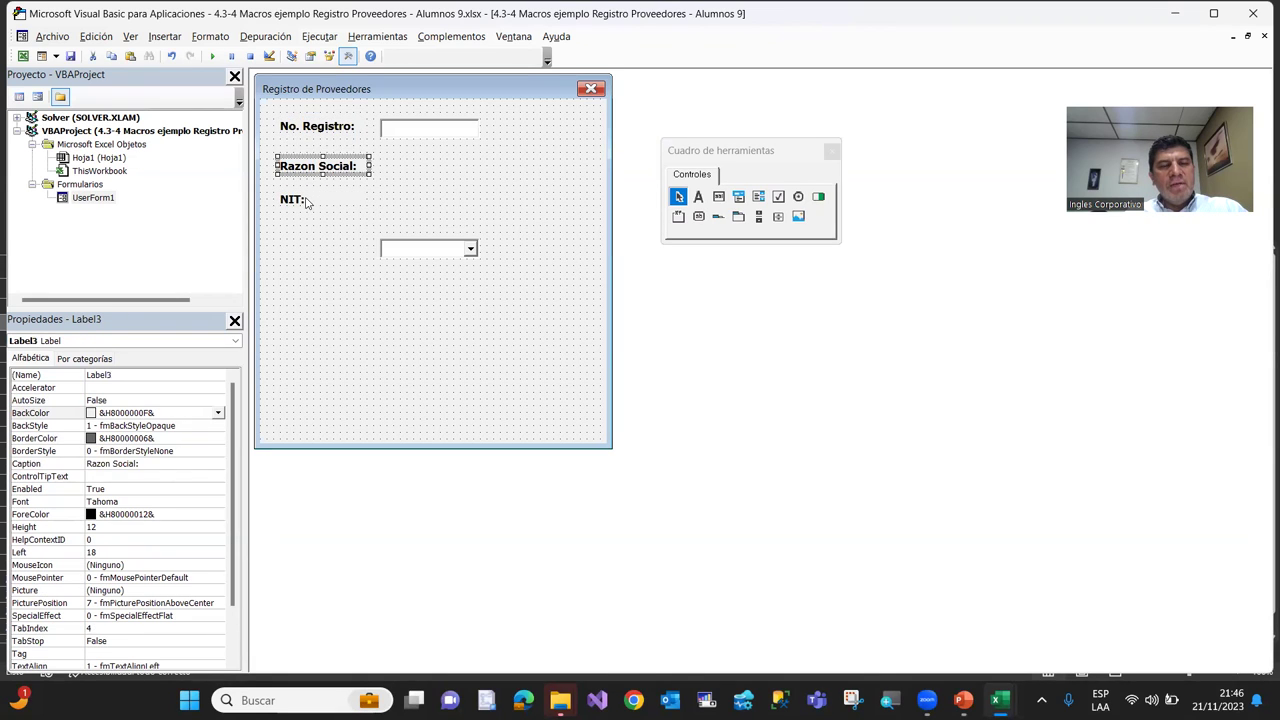
{"action": "left_click", "coordinate": [305, 201]}
{"action": "left_click", "coordinate": [355, 254]}
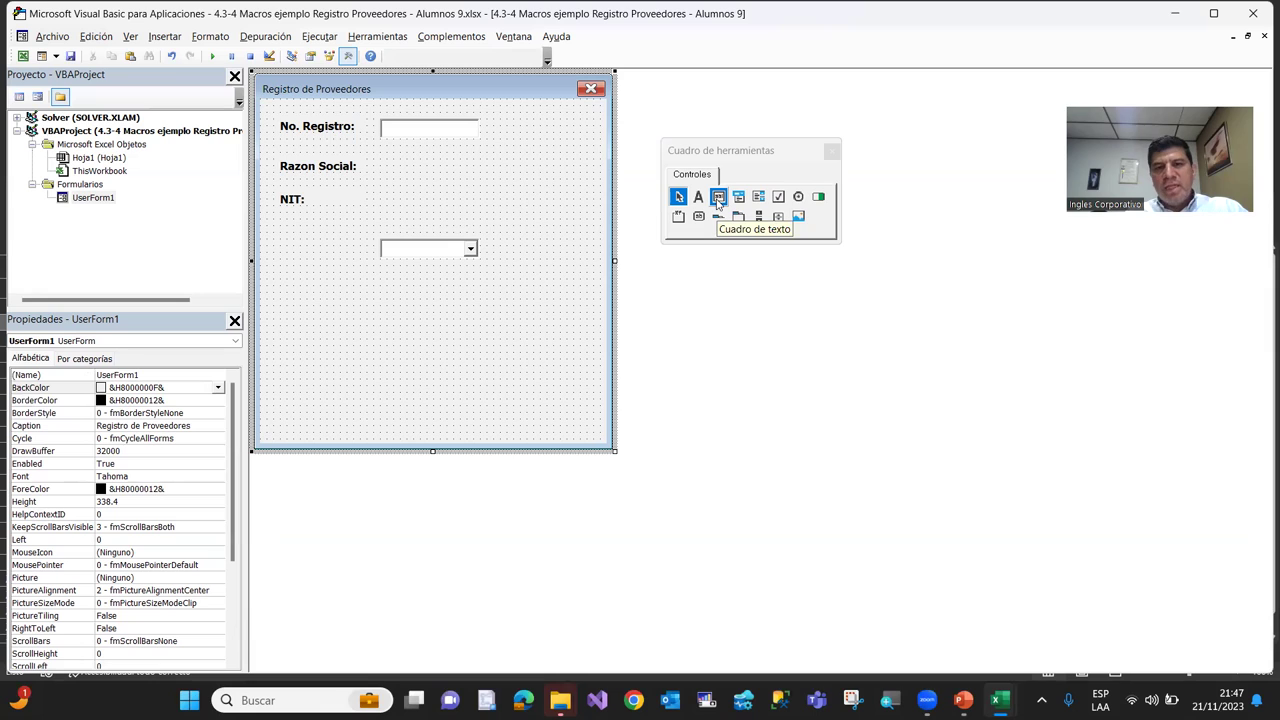
Draw text boxes beside the Razon Social: and NIT: labels
{"action": "left_click", "coordinate": [718, 197]}
{"action": "left_click_drag", "start_coordinate": [382, 155], "coordinate": [481, 178]}
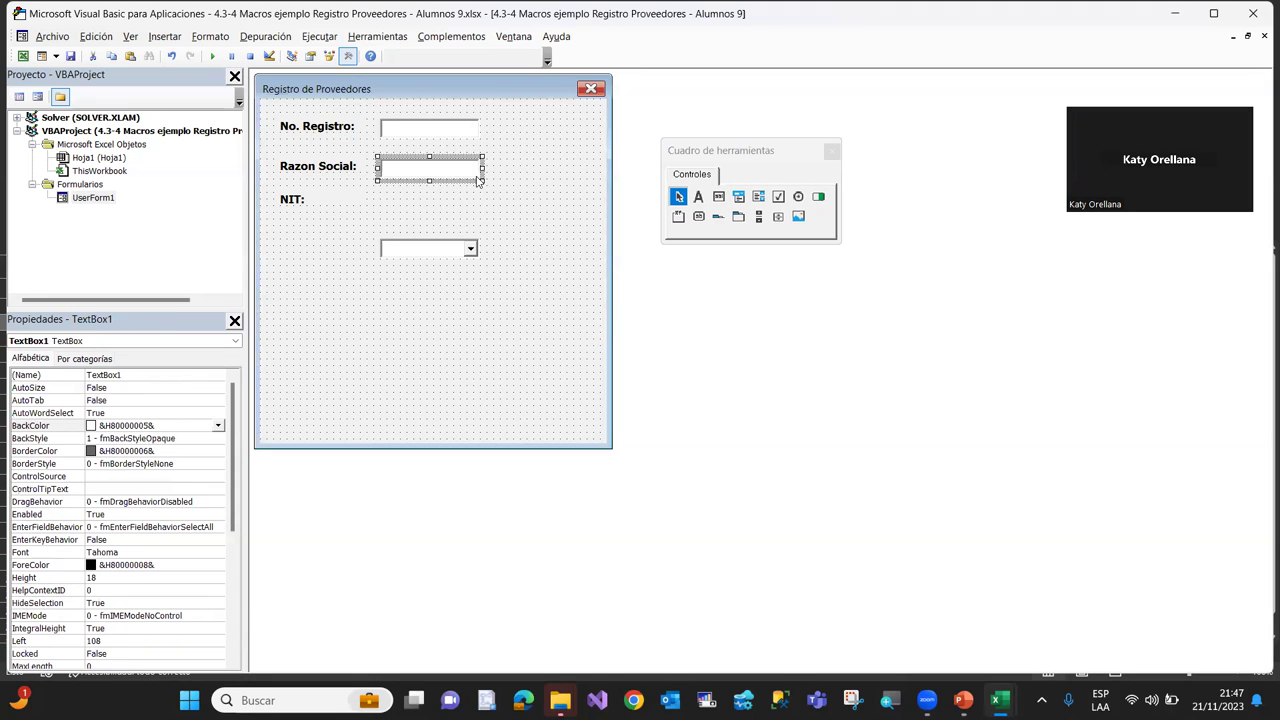
{"action": "left_click", "coordinate": [489, 342]}
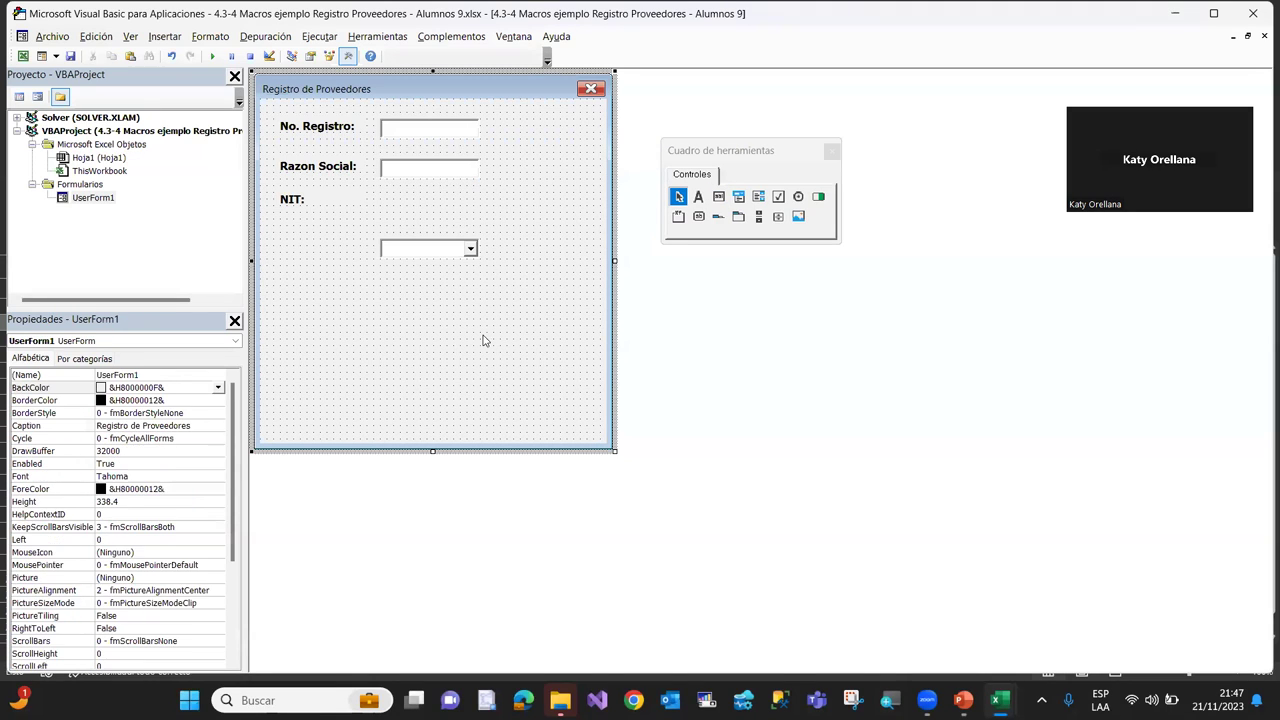
{"action": "left_click", "coordinate": [717, 203]}
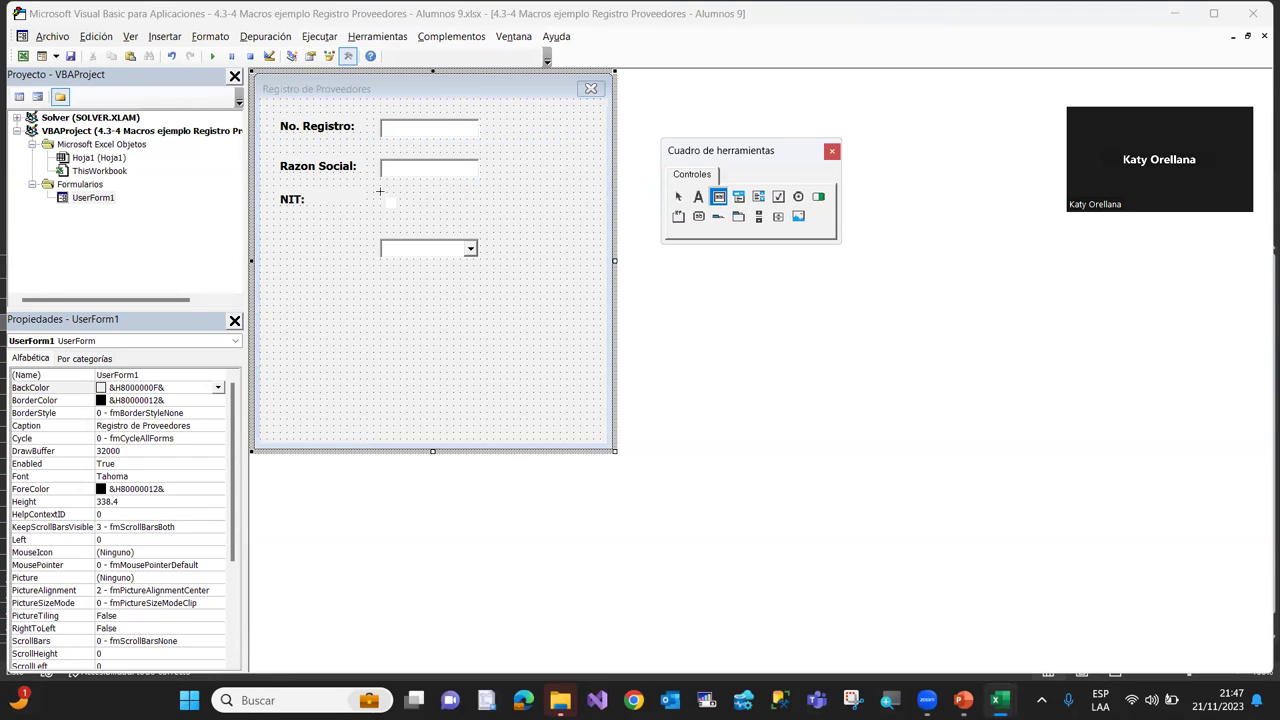
{"action": "left_click_drag", "start_coordinate": [380, 191], "coordinate": [478, 201]}
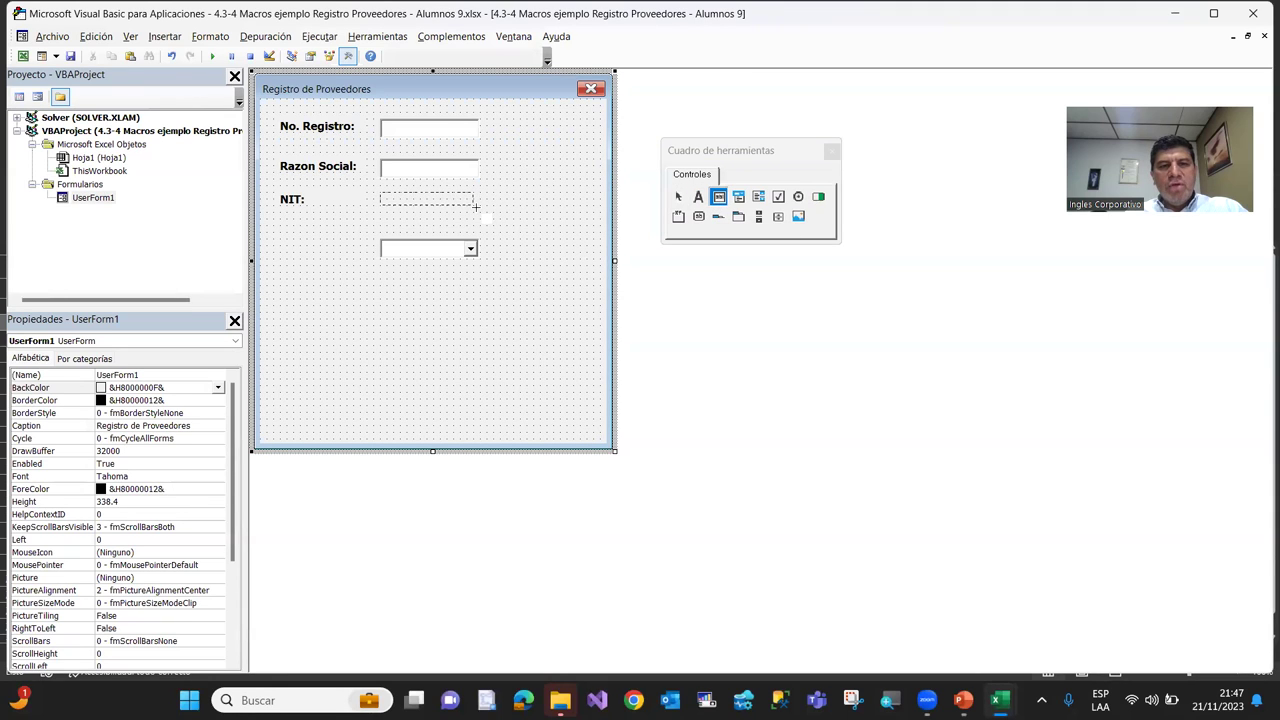
{"action": "left_click_drag", "start_coordinate": [478, 208], "coordinate": [480, 211]}
{"action": "left_click", "coordinate": [394, 355]}
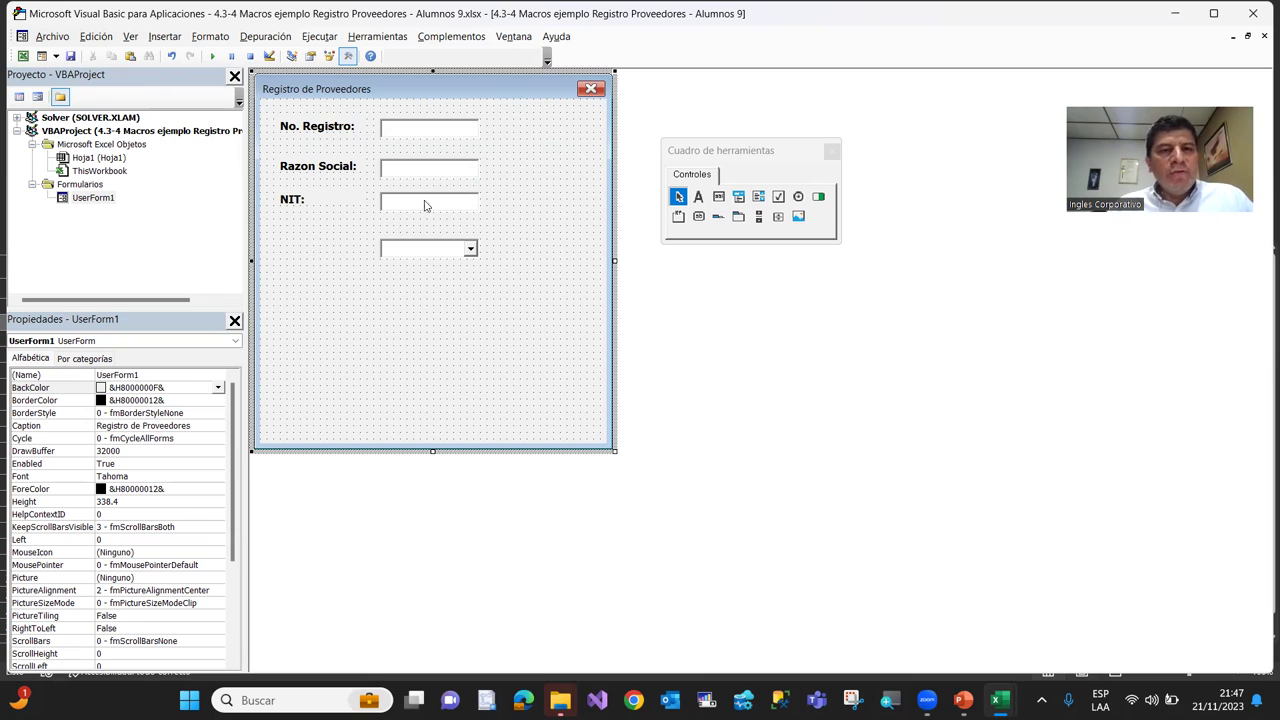
Name the new text boxes txtRazonSocial and txtNIT
{"action": "left_click", "coordinate": [403, 139]}
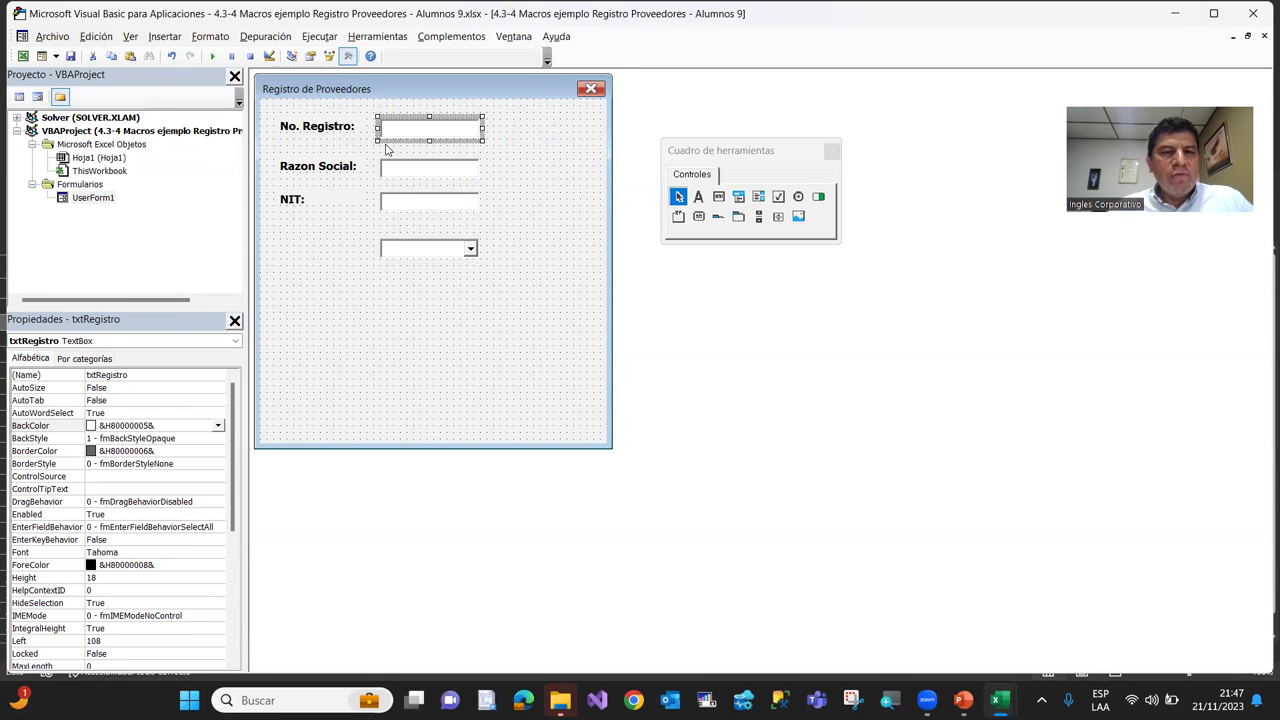
{"action": "left_click", "coordinate": [404, 168]}
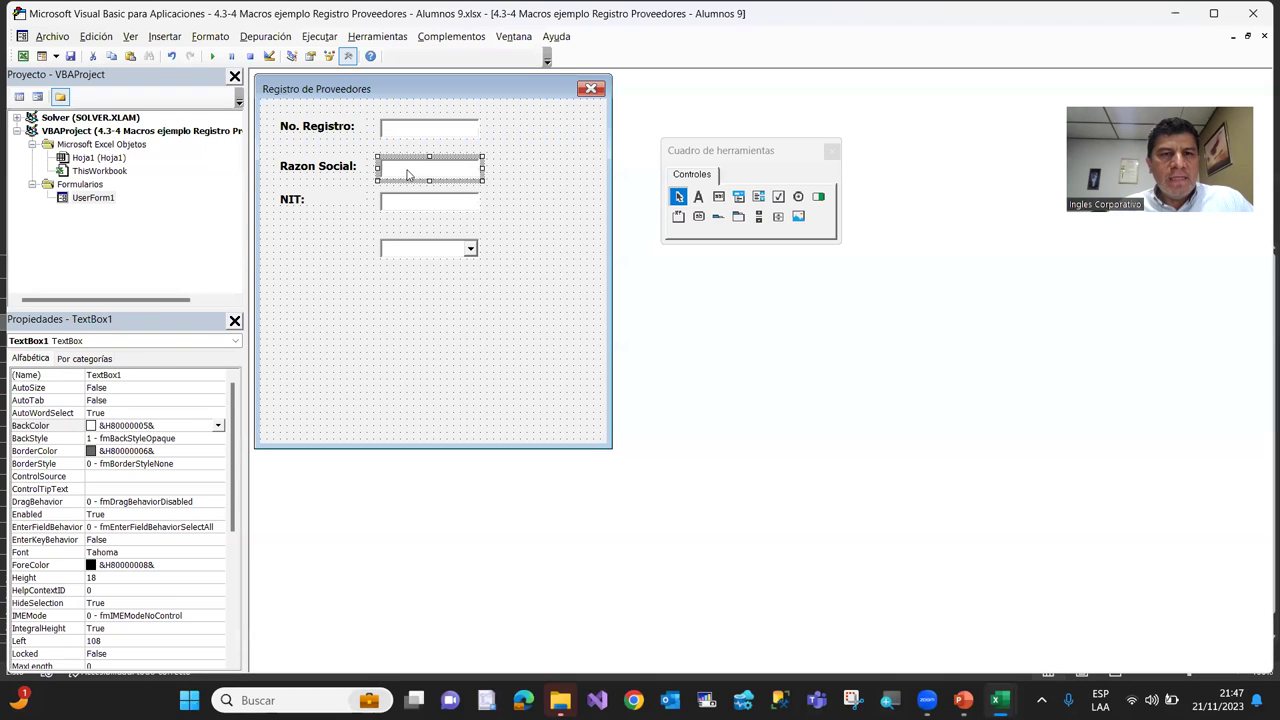
{"action": "left_click", "coordinate": [141, 375]}
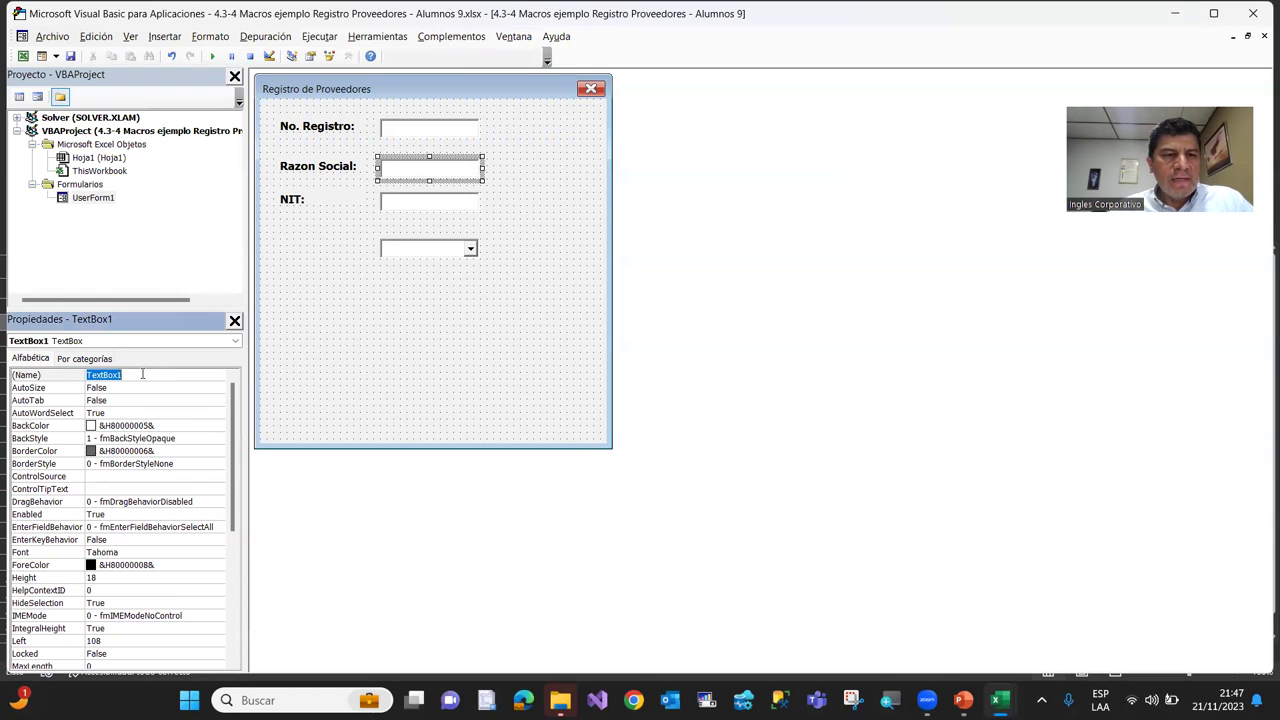
{"action": "type", "text": "txtRazonSocial"}
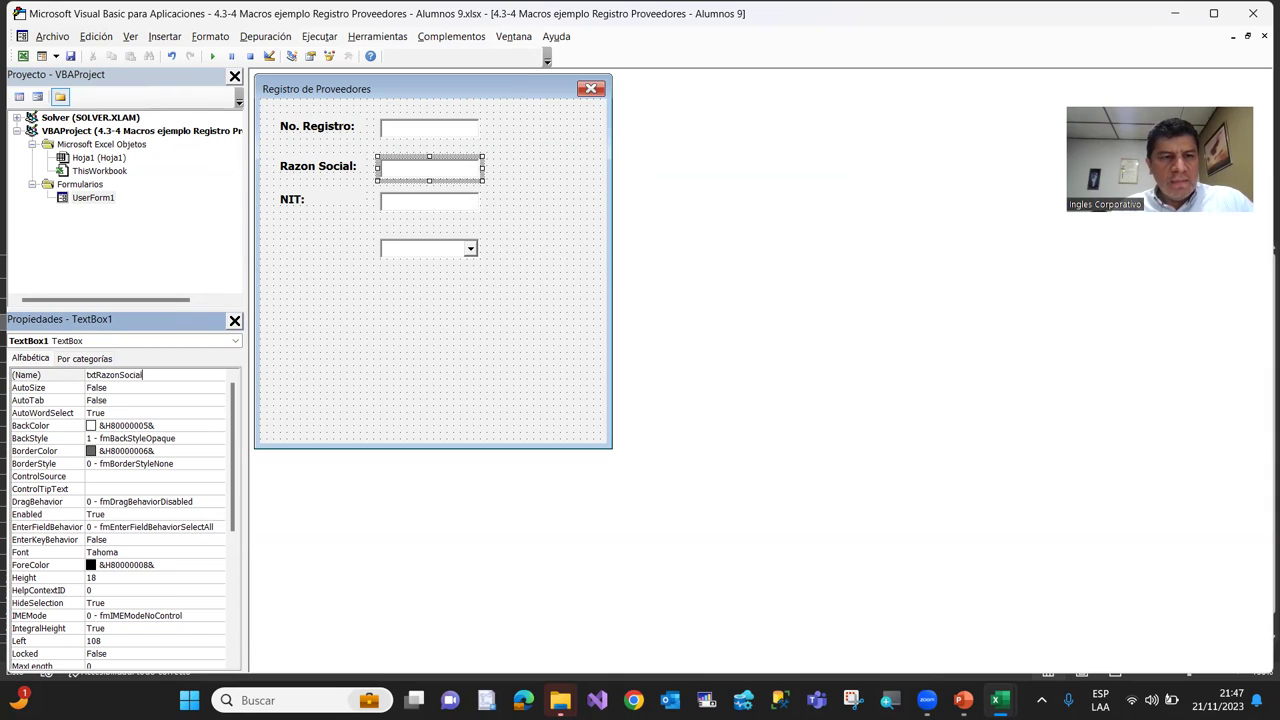
{"action": "left_click", "coordinate": [416, 204]}
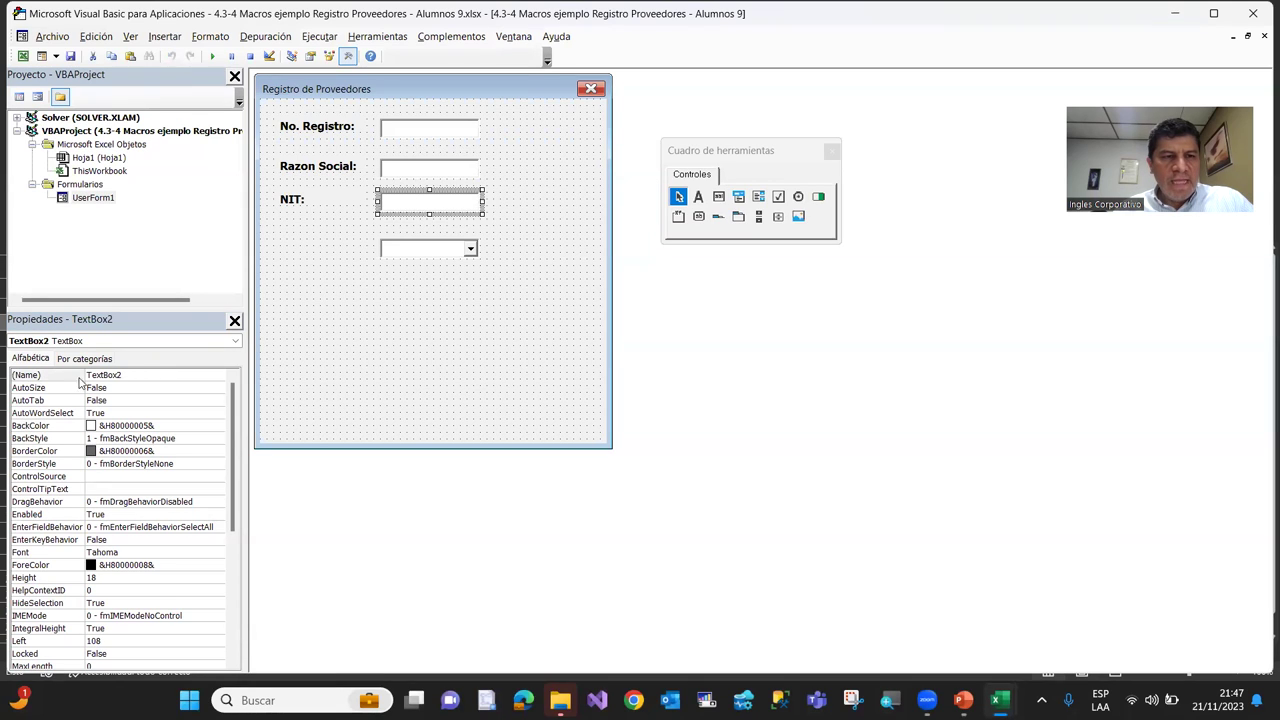
{"action": "left_click", "coordinate": [116, 374]}
{"action": "type", "text": "txtNIT"}
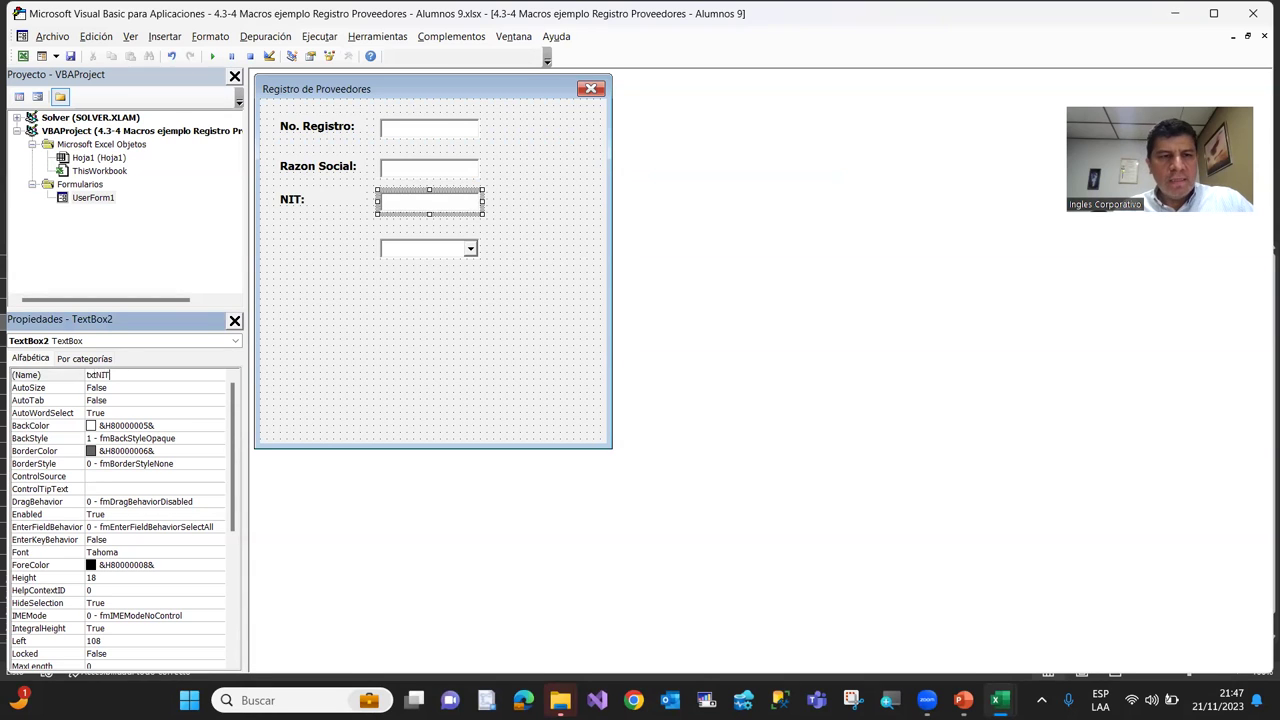
{"action": "left_click", "coordinate": [375, 395]}
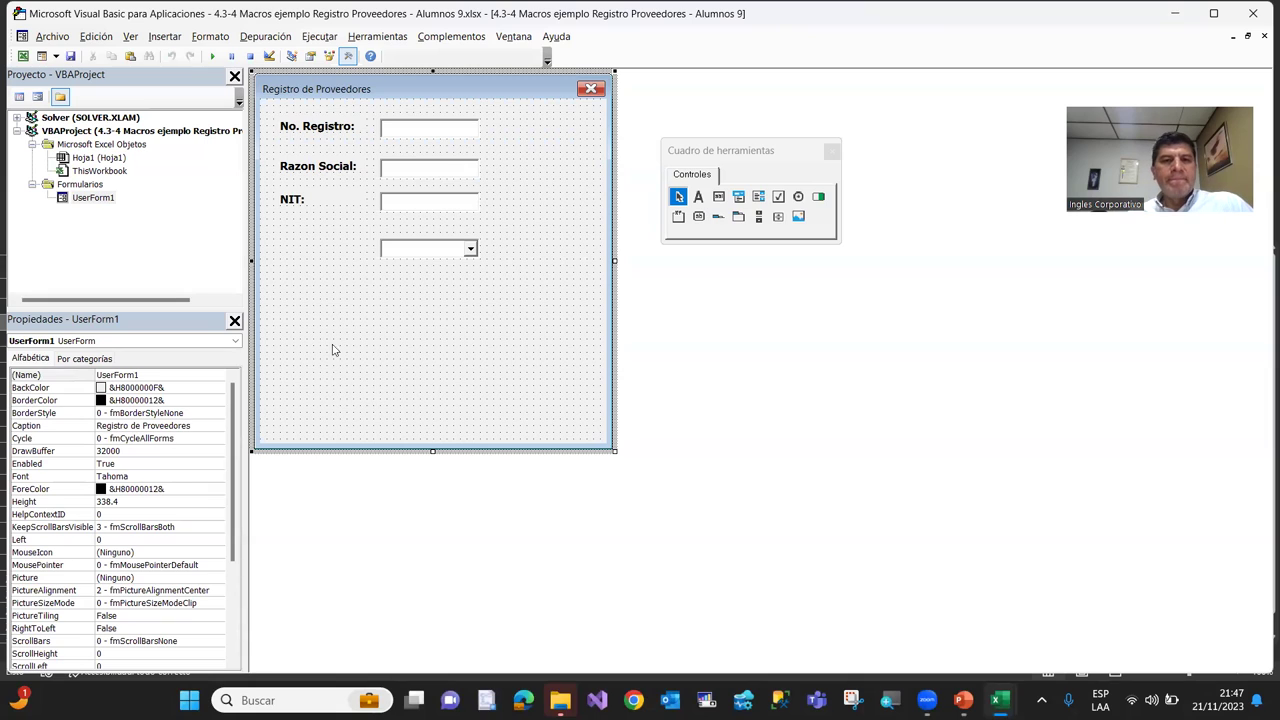
Switch from the UserForm1 designer to the Excel supplier sheet and back, ending on cell C8
{"action": "left_click", "coordinate": [420, 255]}
{"action": "left_click", "coordinate": [441, 350]}
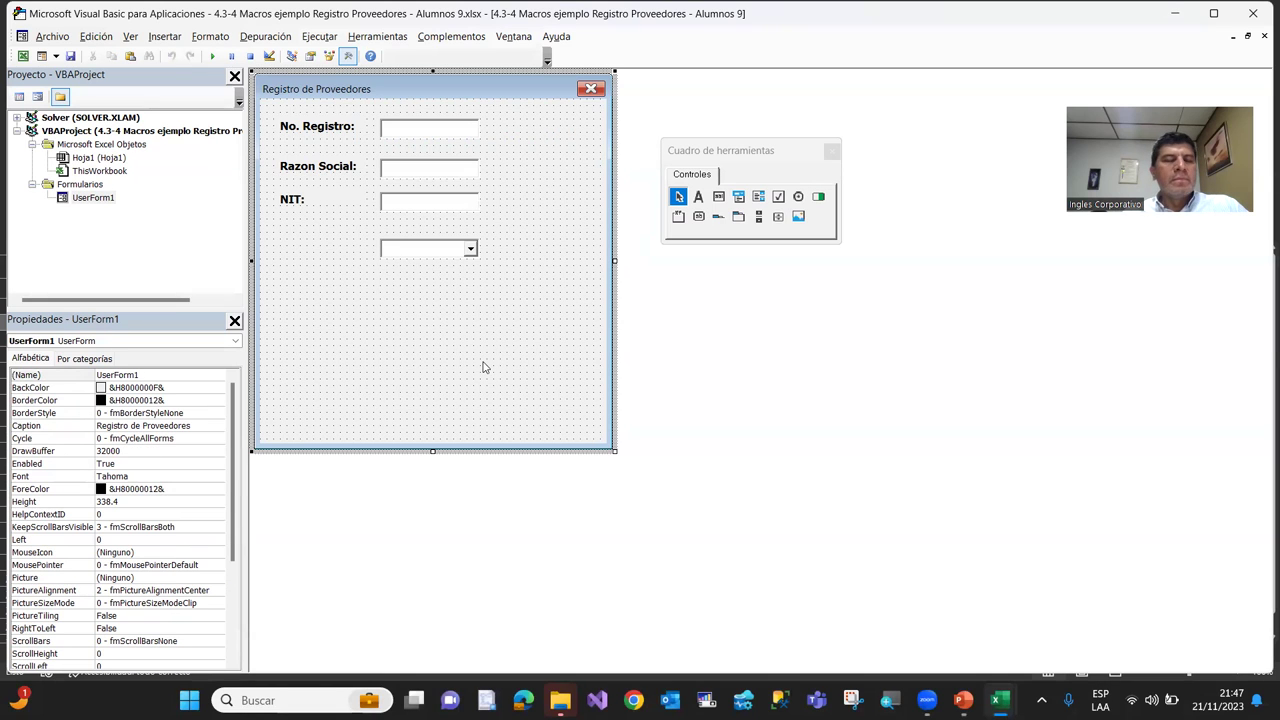
{"action": "left_click", "coordinate": [22, 58]}
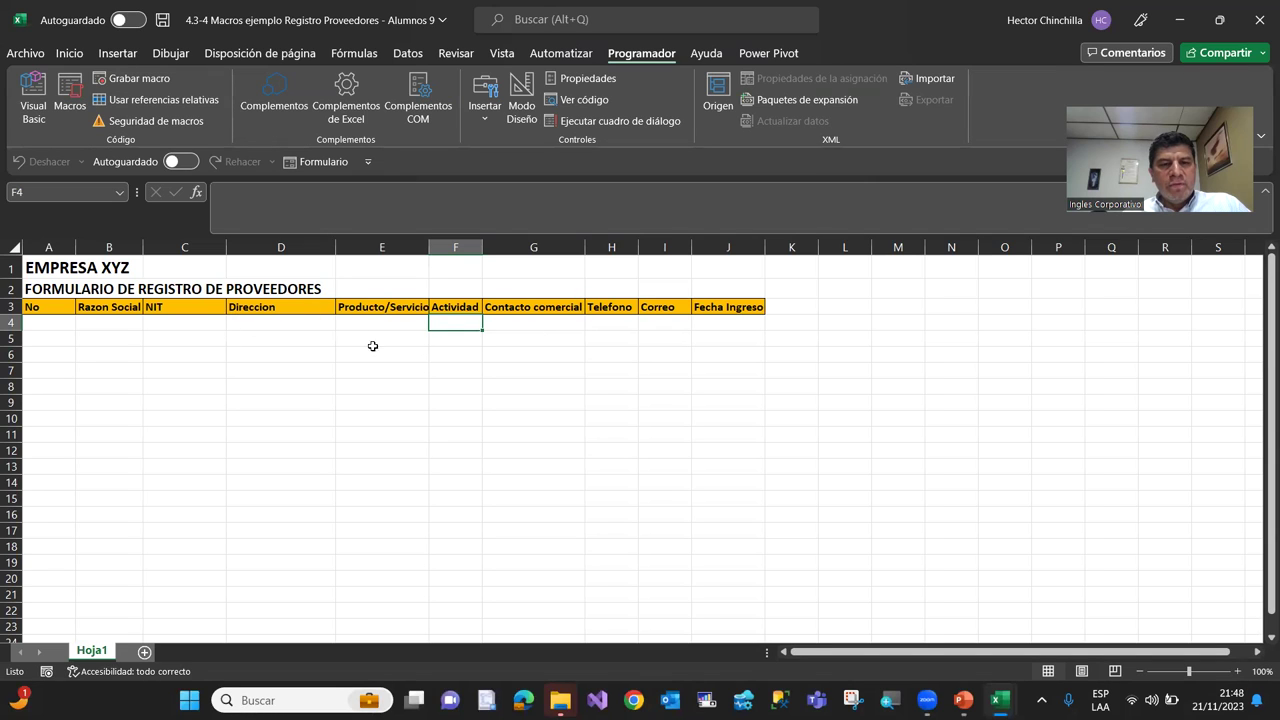
{"action": "left_click", "coordinate": [32, 108]}
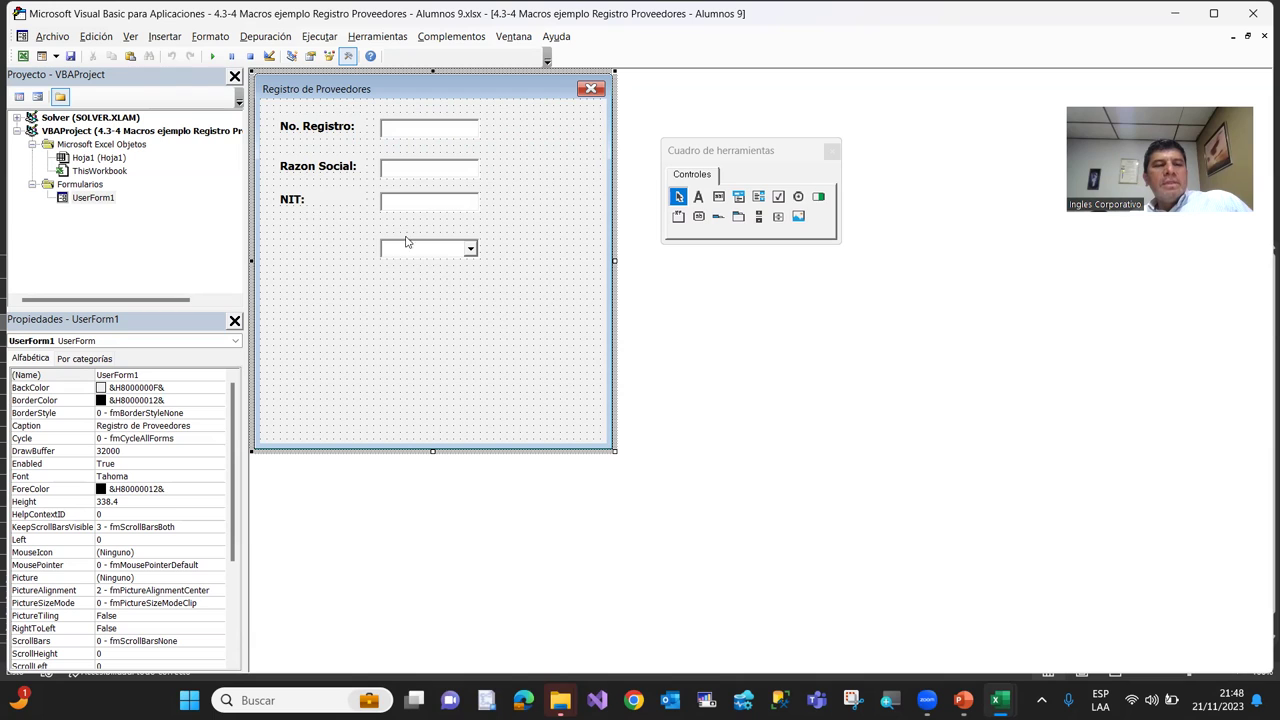
{"action": "left_click", "coordinate": [22, 57]}
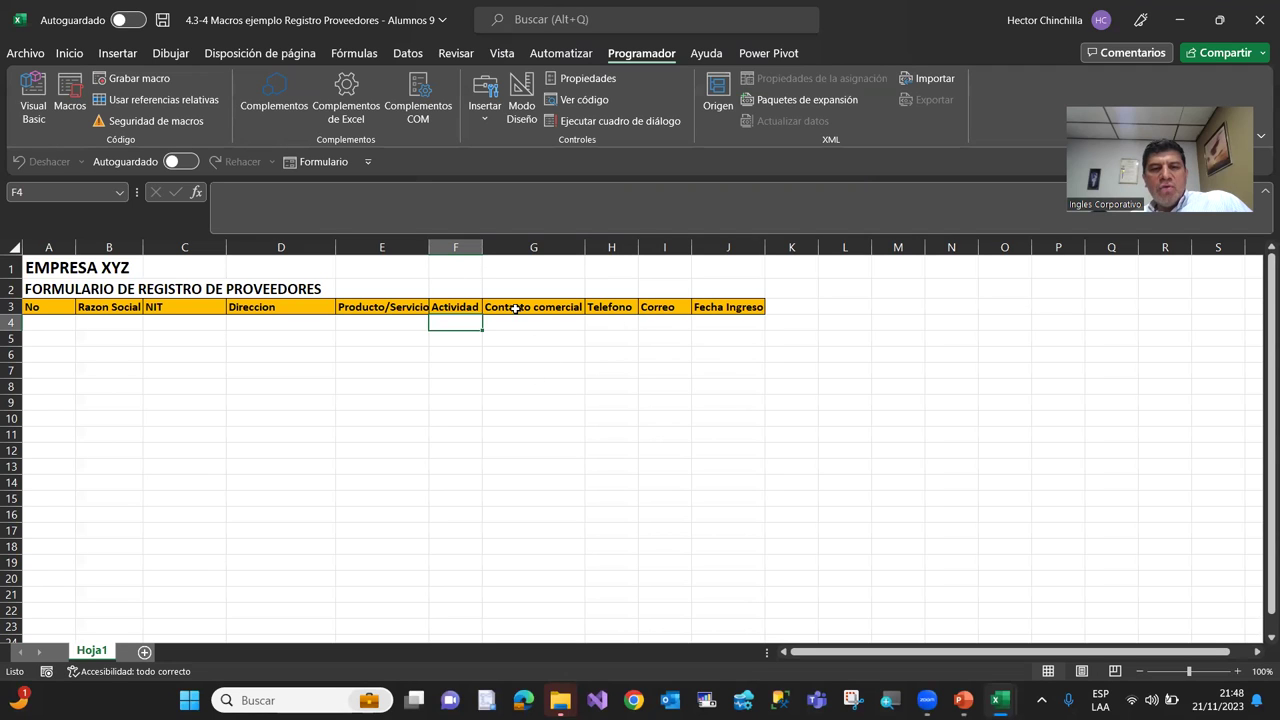
{"action": "left_click", "coordinate": [196, 388]}
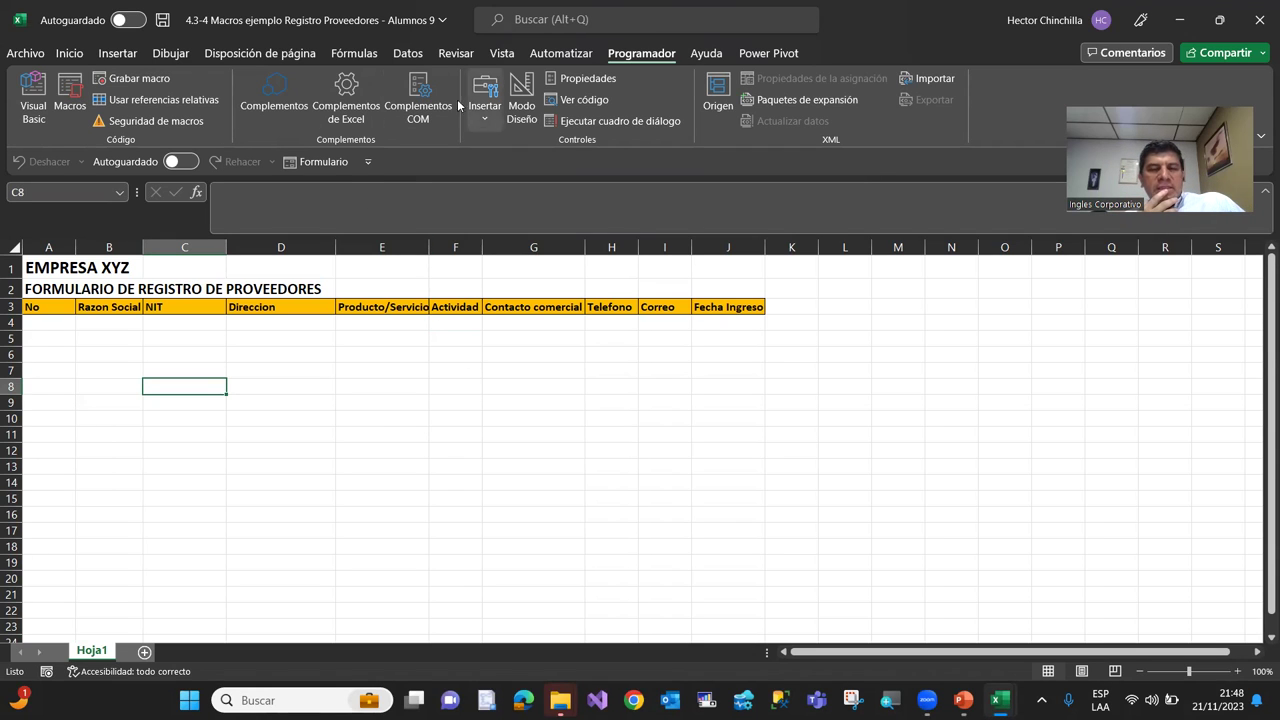
Draw a Form Controls button over E1:H2 and create its new Botón1_Haga_clic_en macro
{"action": "left_click", "coordinate": [484, 122]}
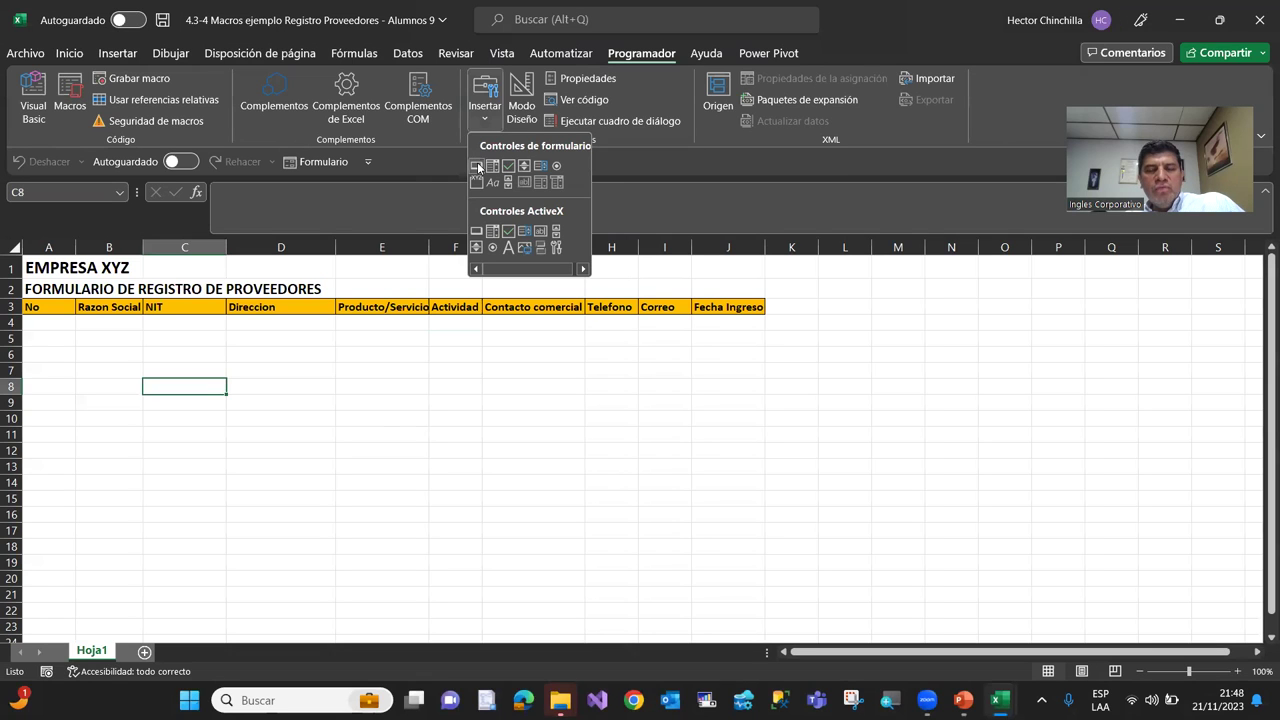
{"action": "left_click", "coordinate": [478, 167]}
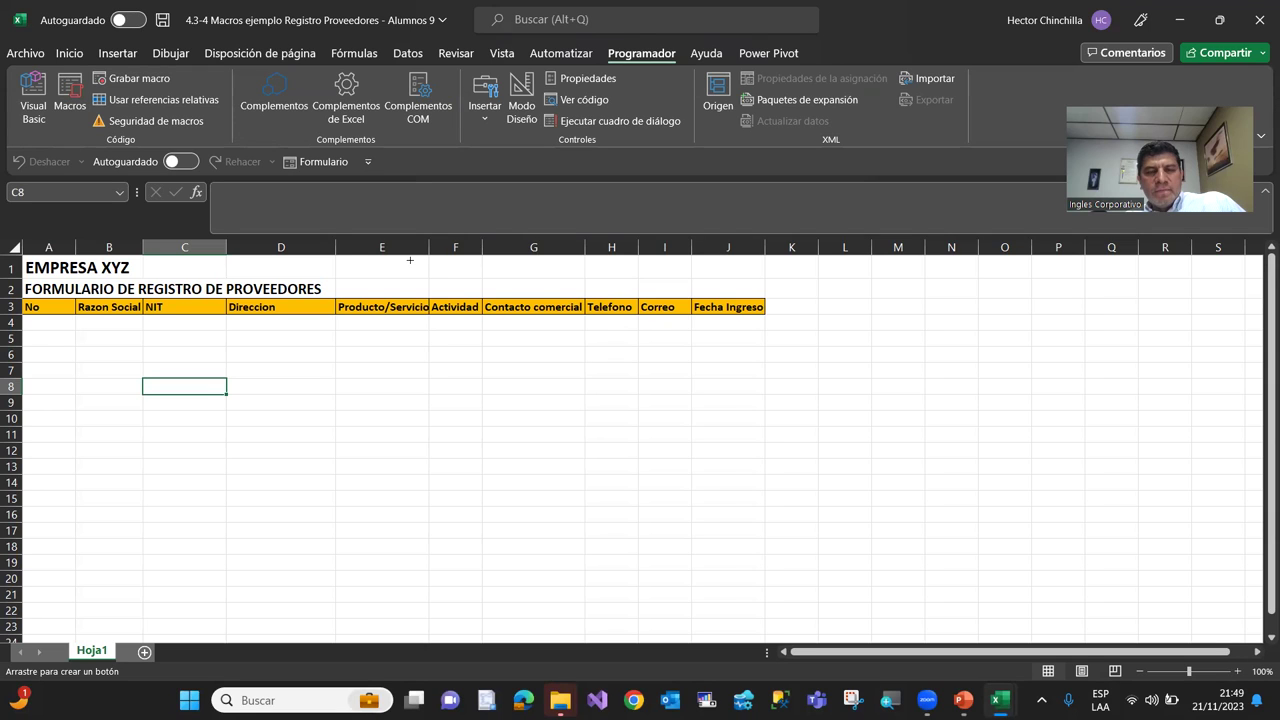
{"action": "left_click_drag", "start_coordinate": [410, 260], "coordinate": [617, 290]}
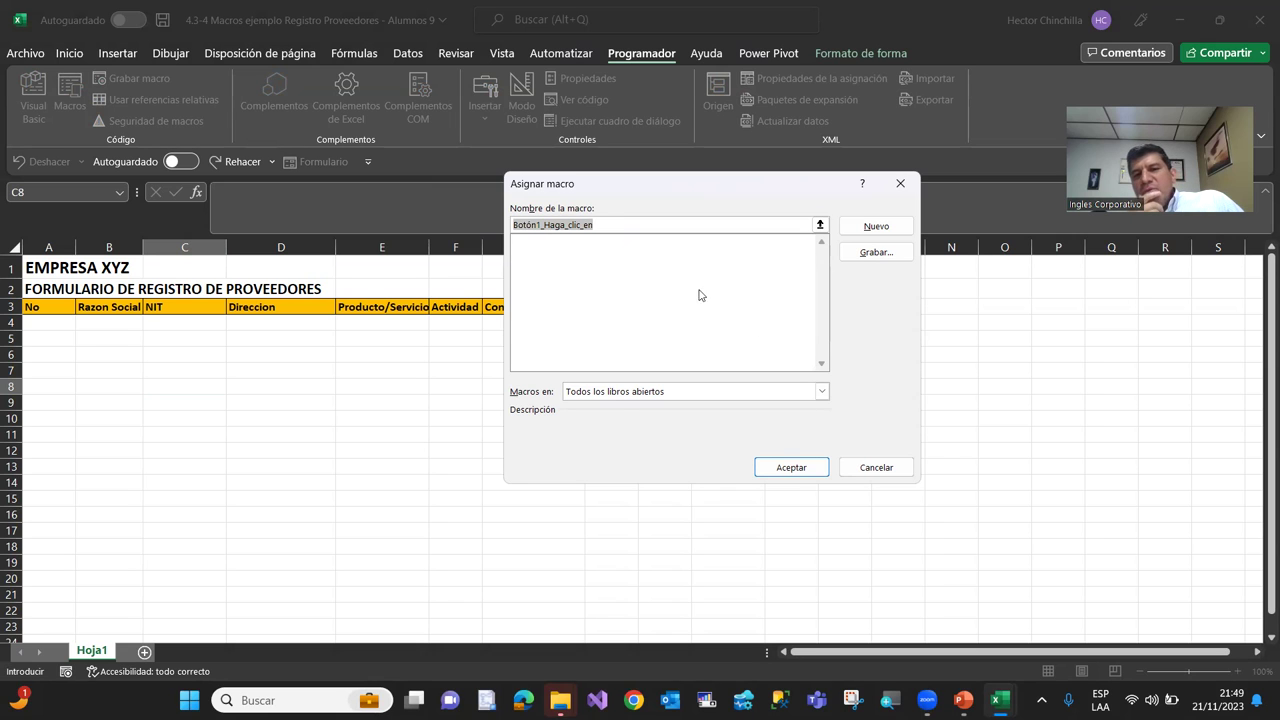
{"action": "left_click", "coordinate": [866, 228]}
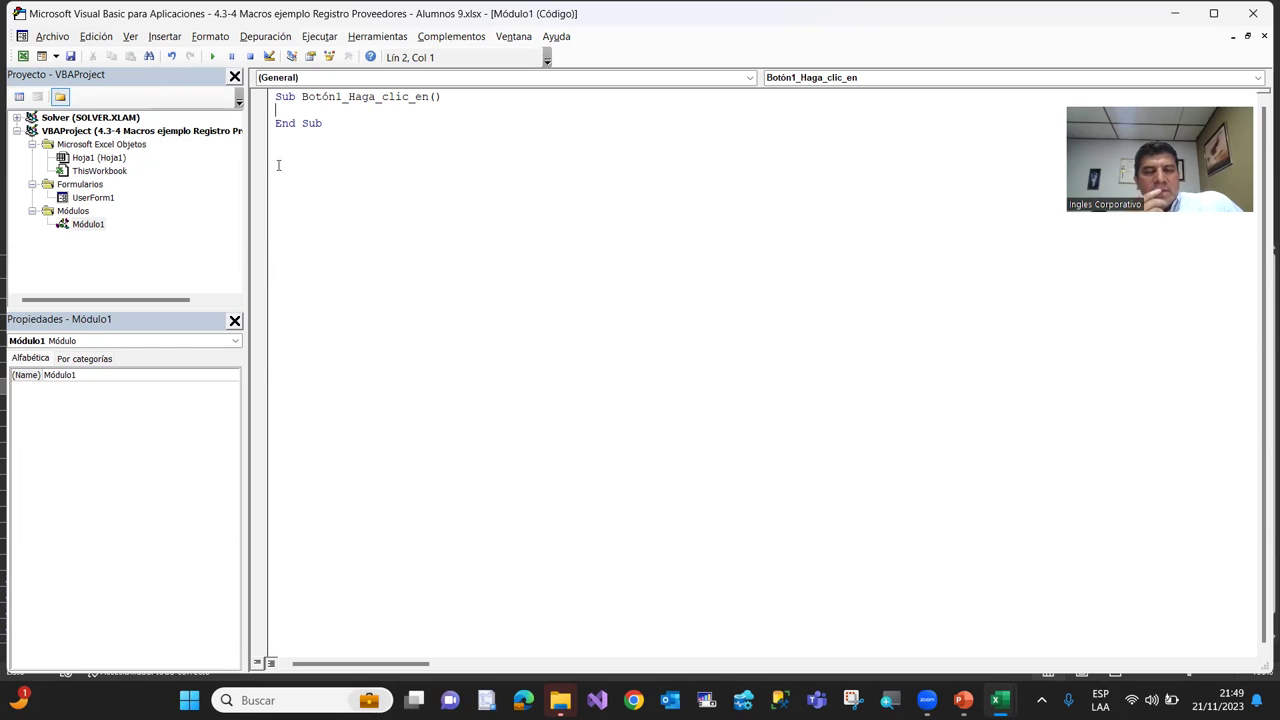
Delete all the code in Módulo1 and close its code window
{"action": "key", "text": "Delete"}
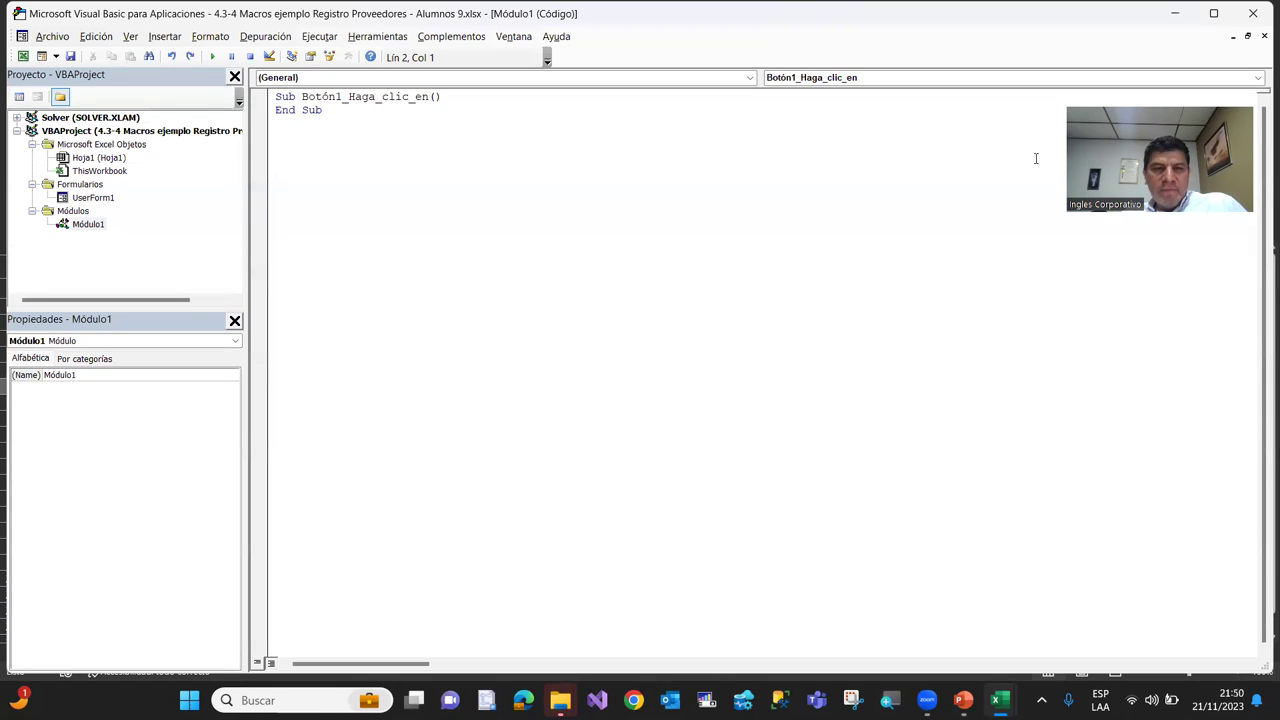
{"action": "key", "text": "ctrl+a"}
{"action": "key", "text": "Delete"}
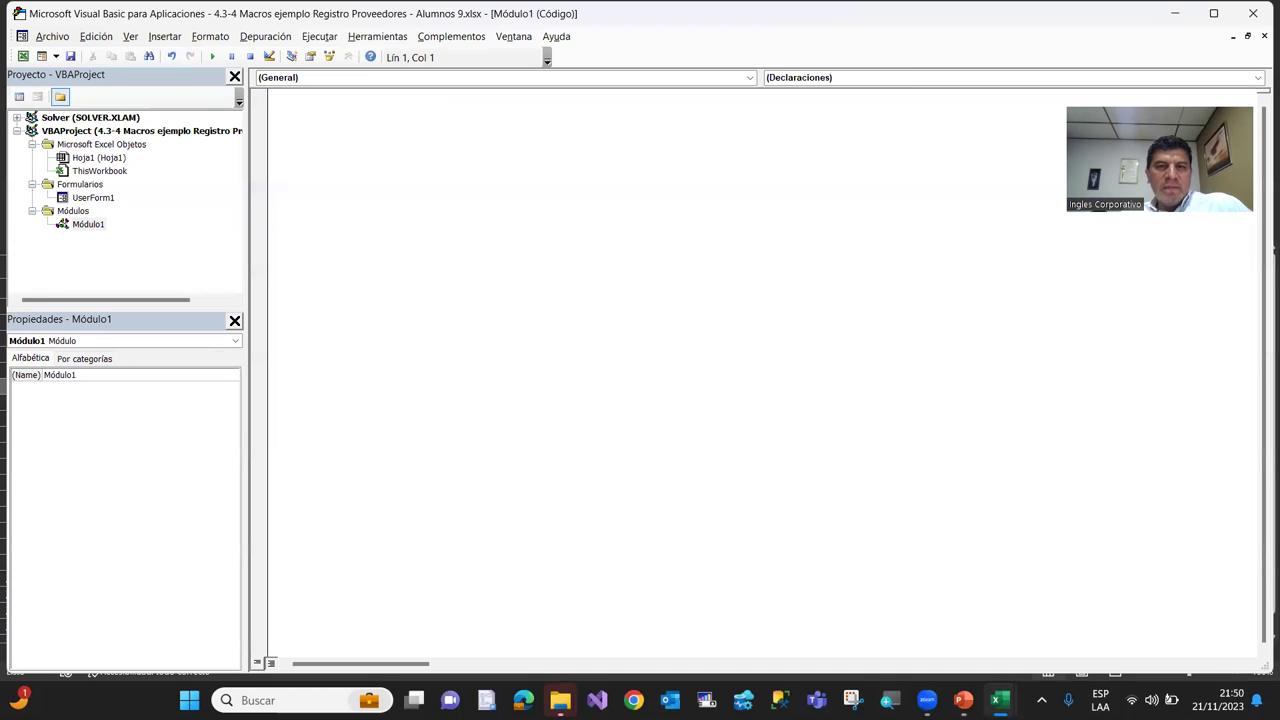
{"action": "left_click", "coordinate": [1264, 36]}
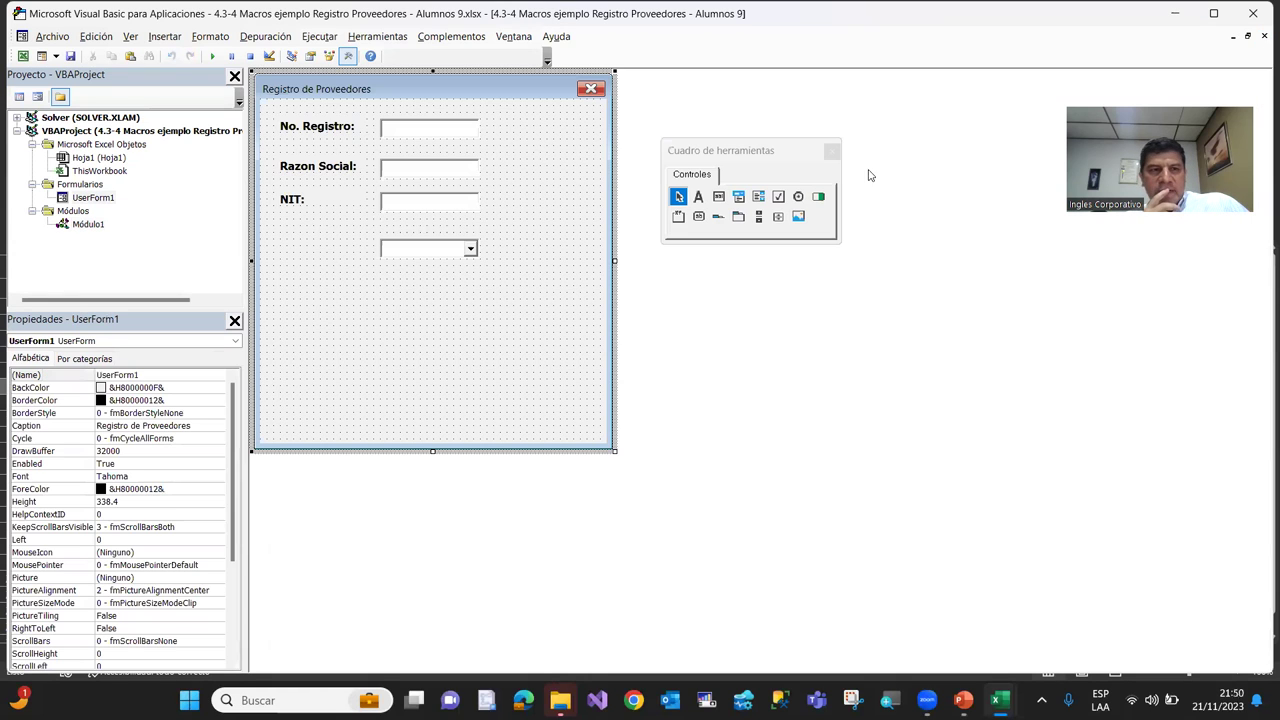
Remove Módulo1 from the project without exporting it, then return to the Excel sheet
{"action": "left_click", "coordinate": [80, 225]}
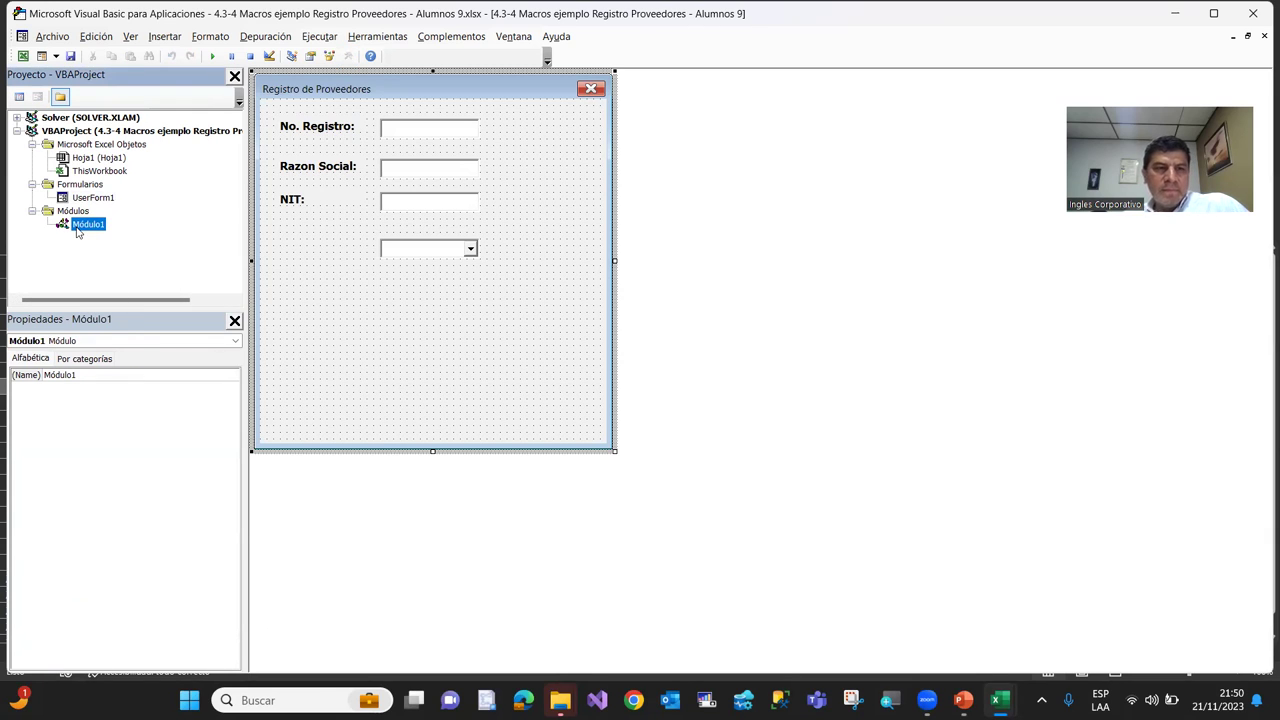
{"action": "right_click", "coordinate": [77, 230]}
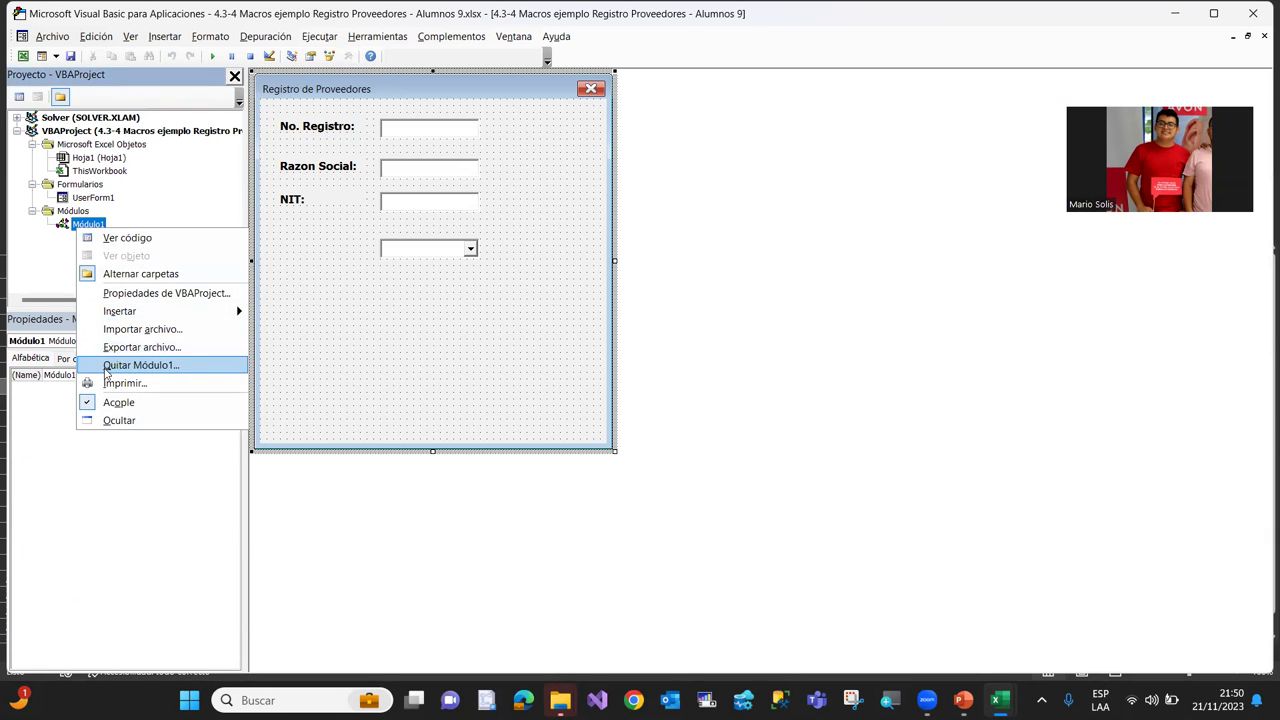
{"action": "left_click", "coordinate": [140, 365]}
{"action": "left_click", "coordinate": [540, 410]}
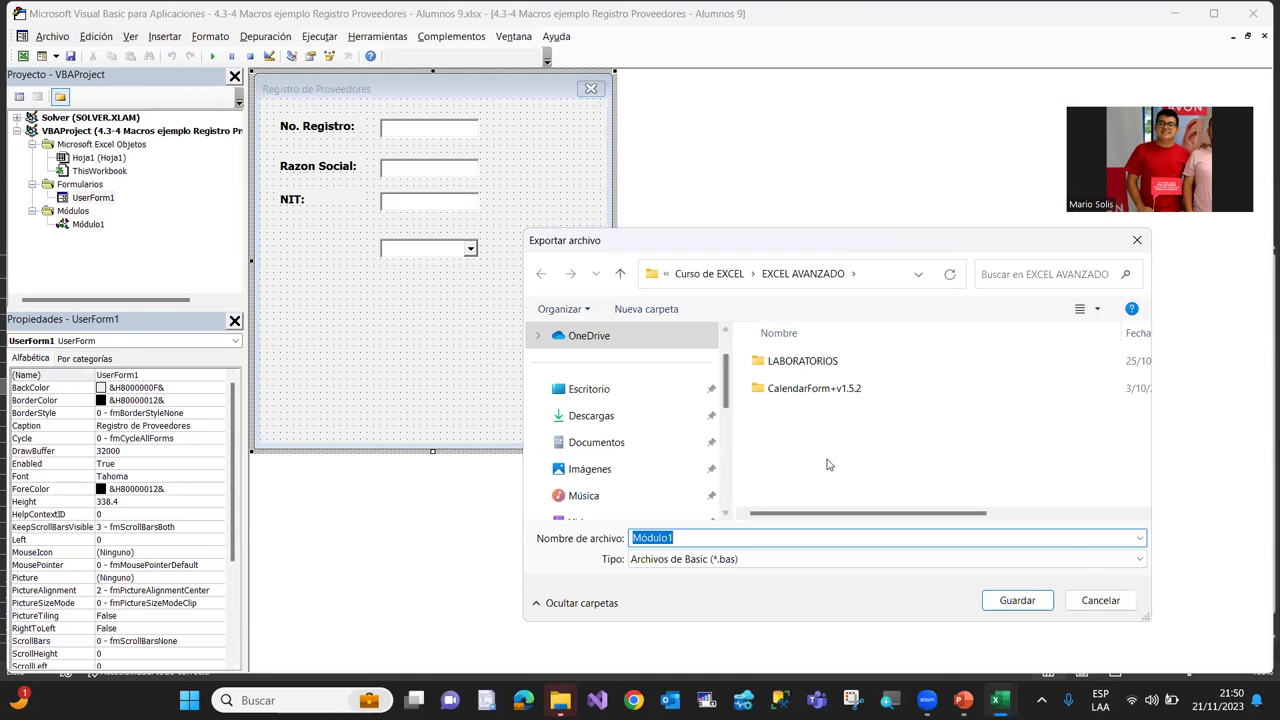
{"action": "left_click", "coordinate": [1100, 600]}
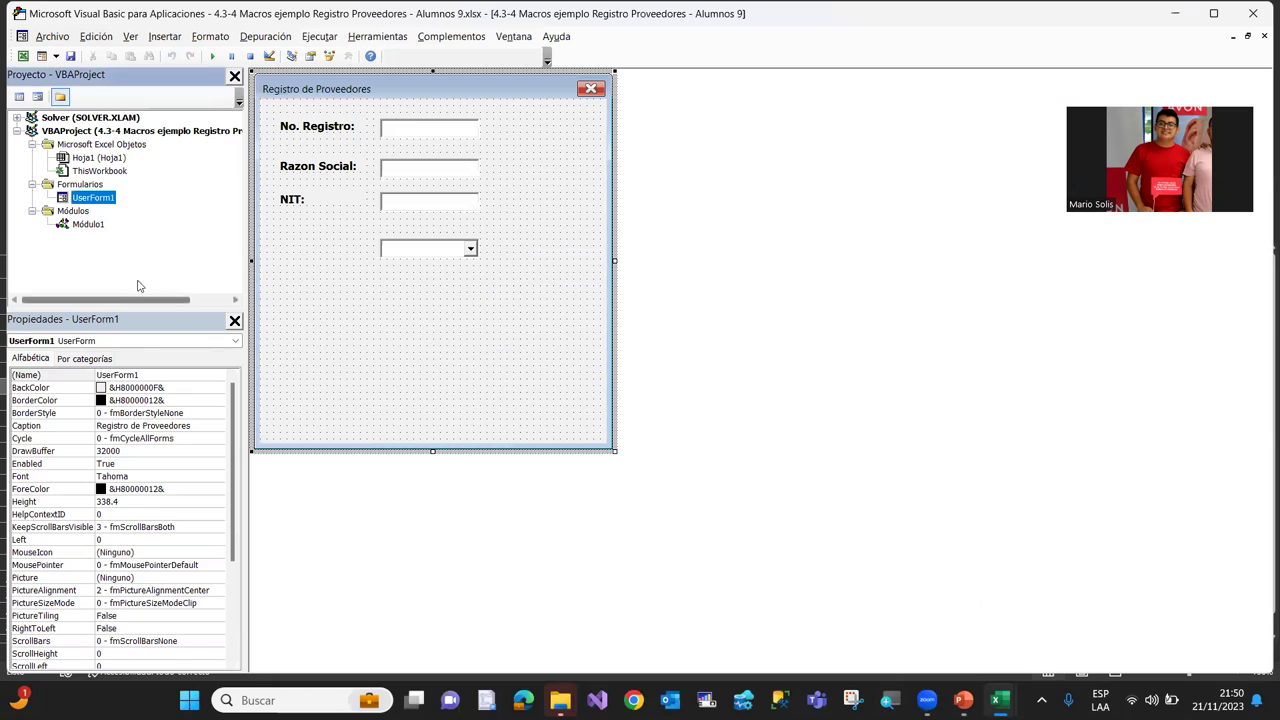
{"action": "left_click", "coordinate": [72, 226]}
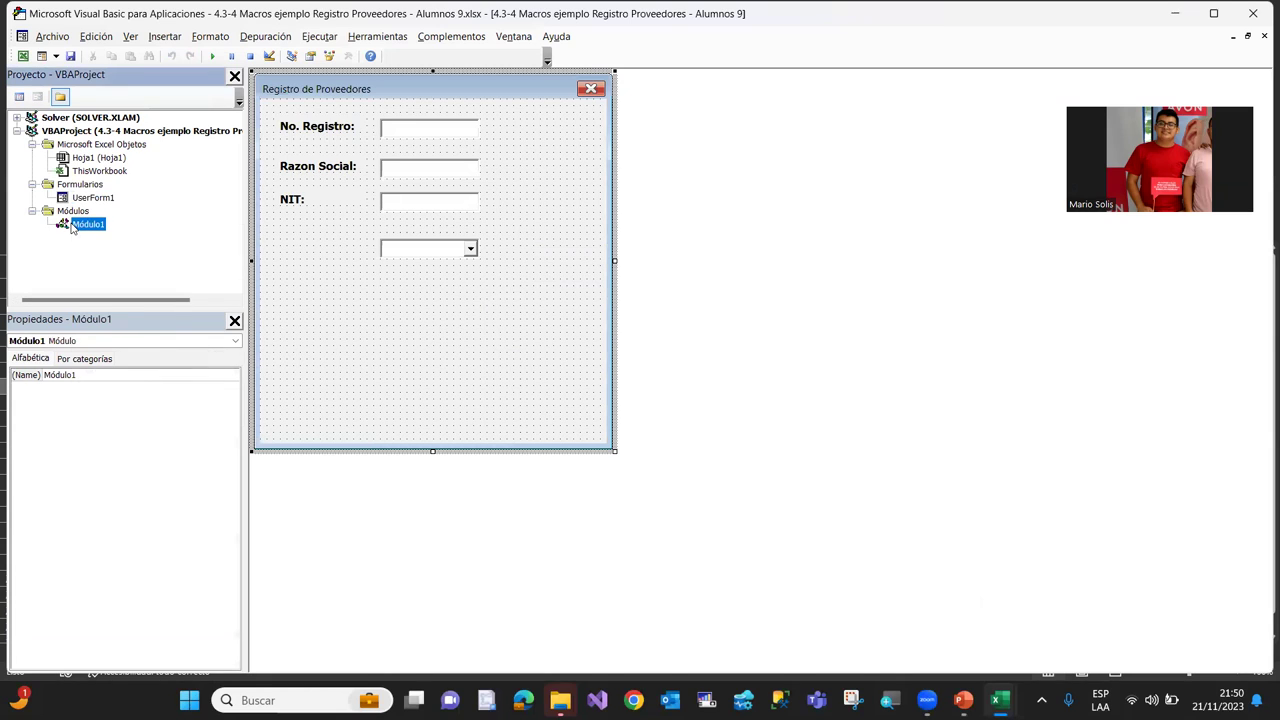
{"action": "right_click", "coordinate": [72, 228]}
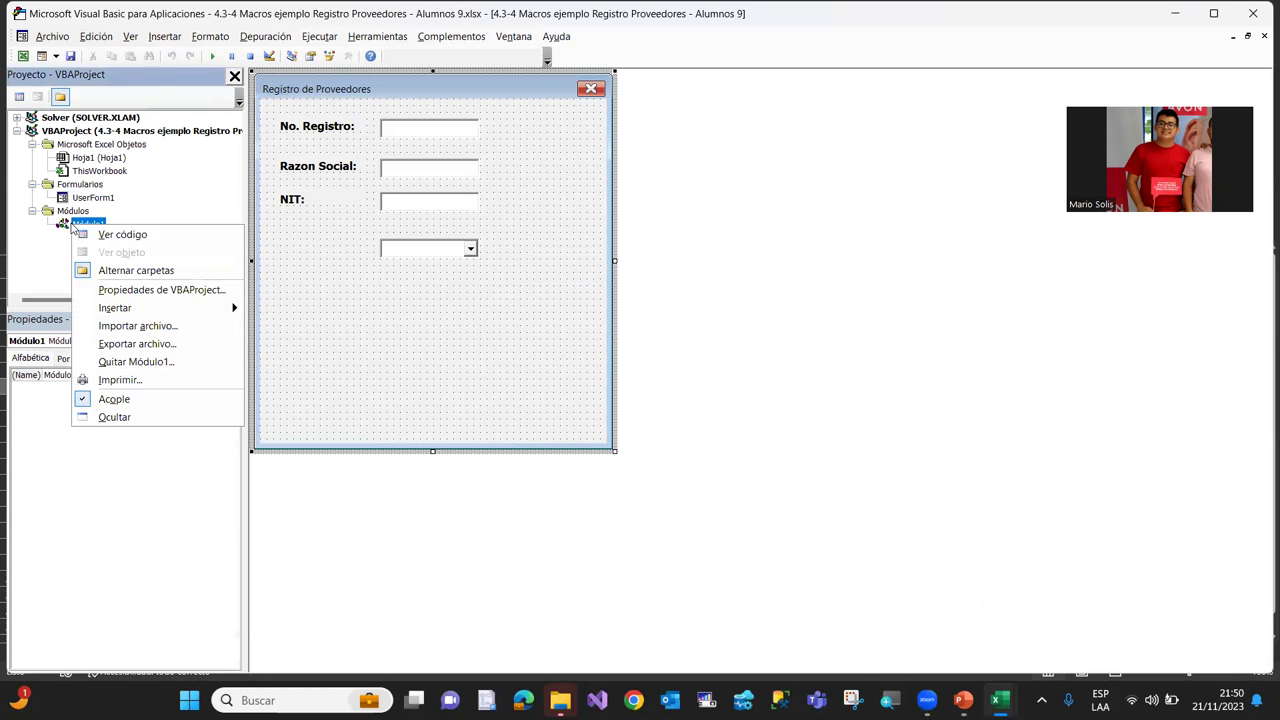
{"action": "left_click", "coordinate": [100, 362]}
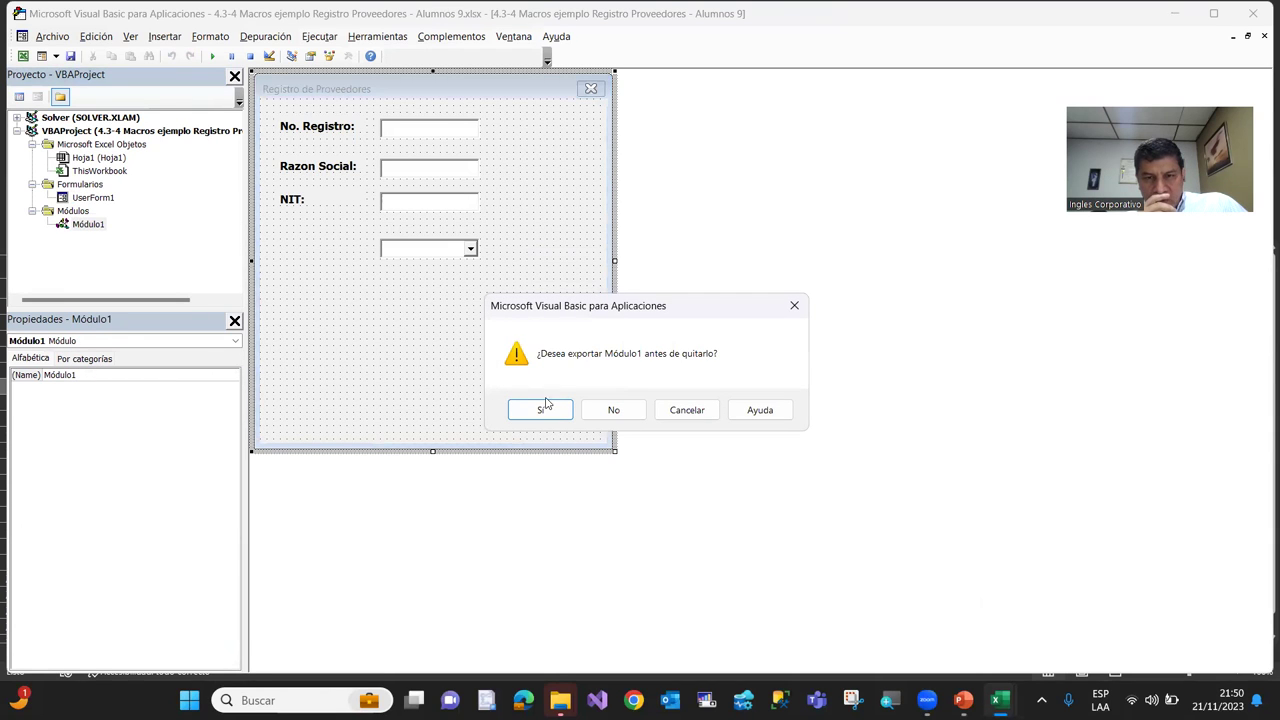
{"action": "left_click", "coordinate": [605, 412]}
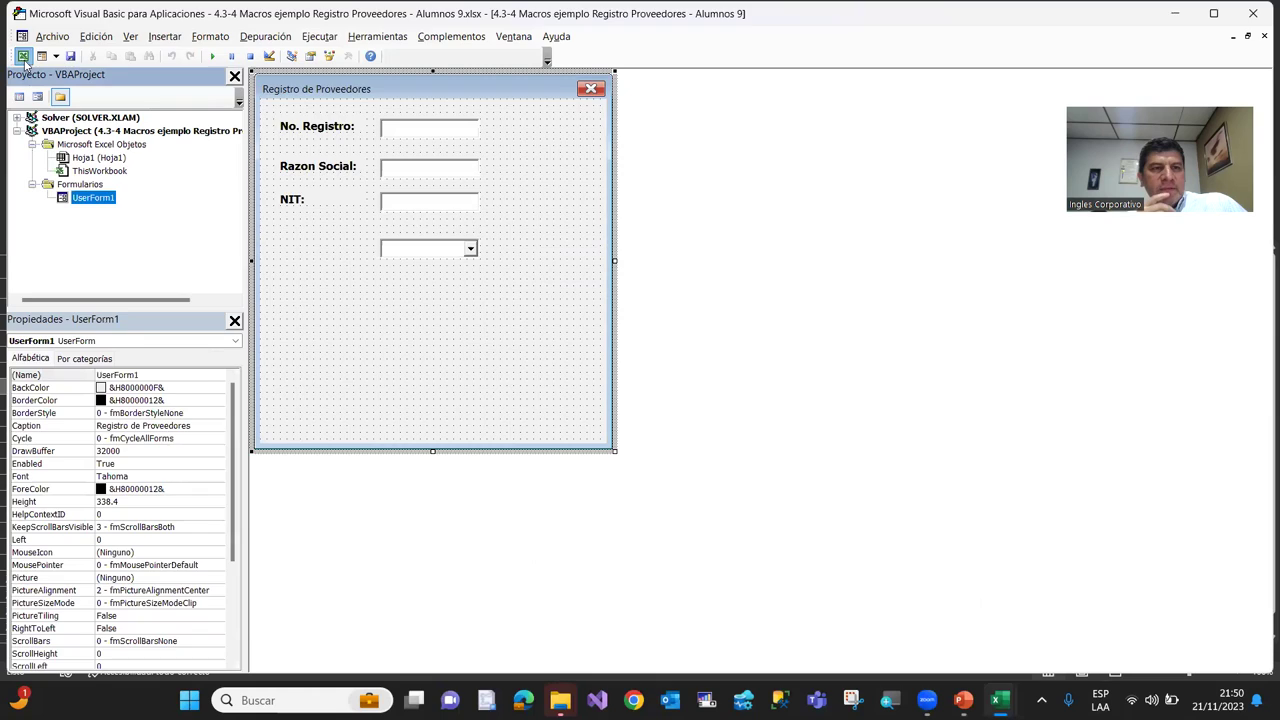
{"action": "left_click", "coordinate": [23, 56]}
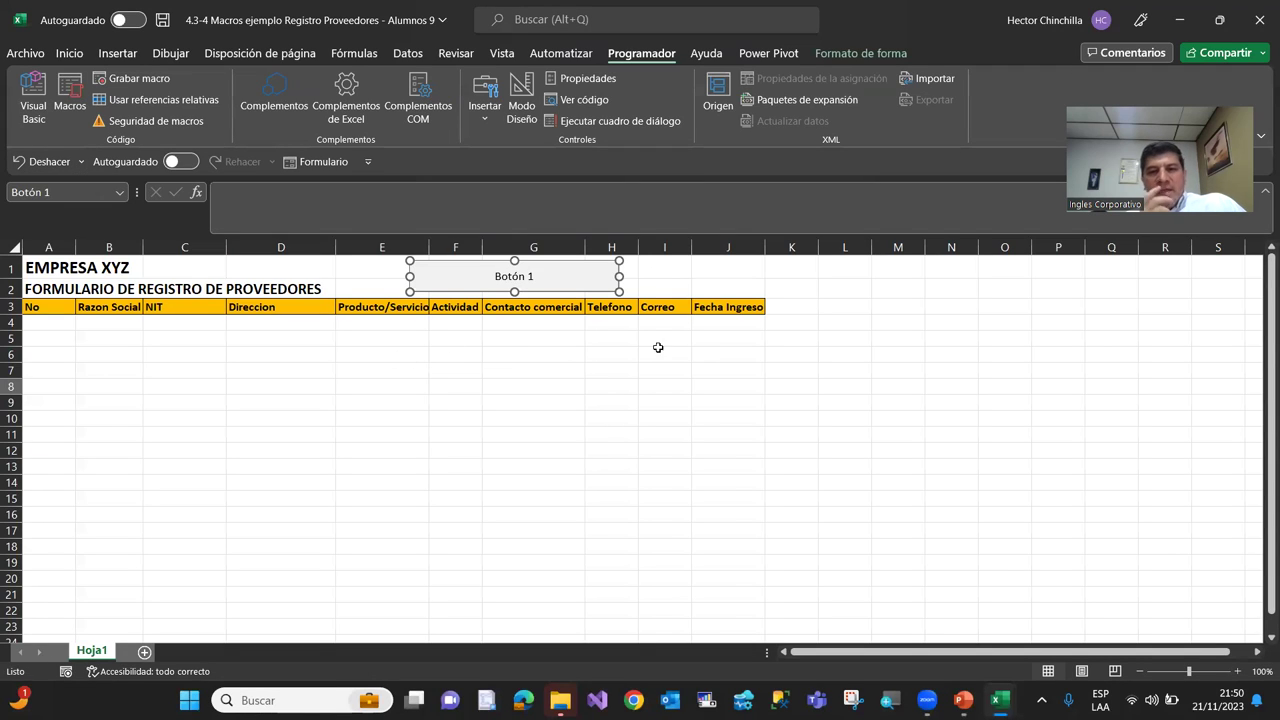
Relabel the sheet button from 'Botón 1' to 'Registrar Proveedor'
{"action": "left_click", "coordinate": [571, 367]}
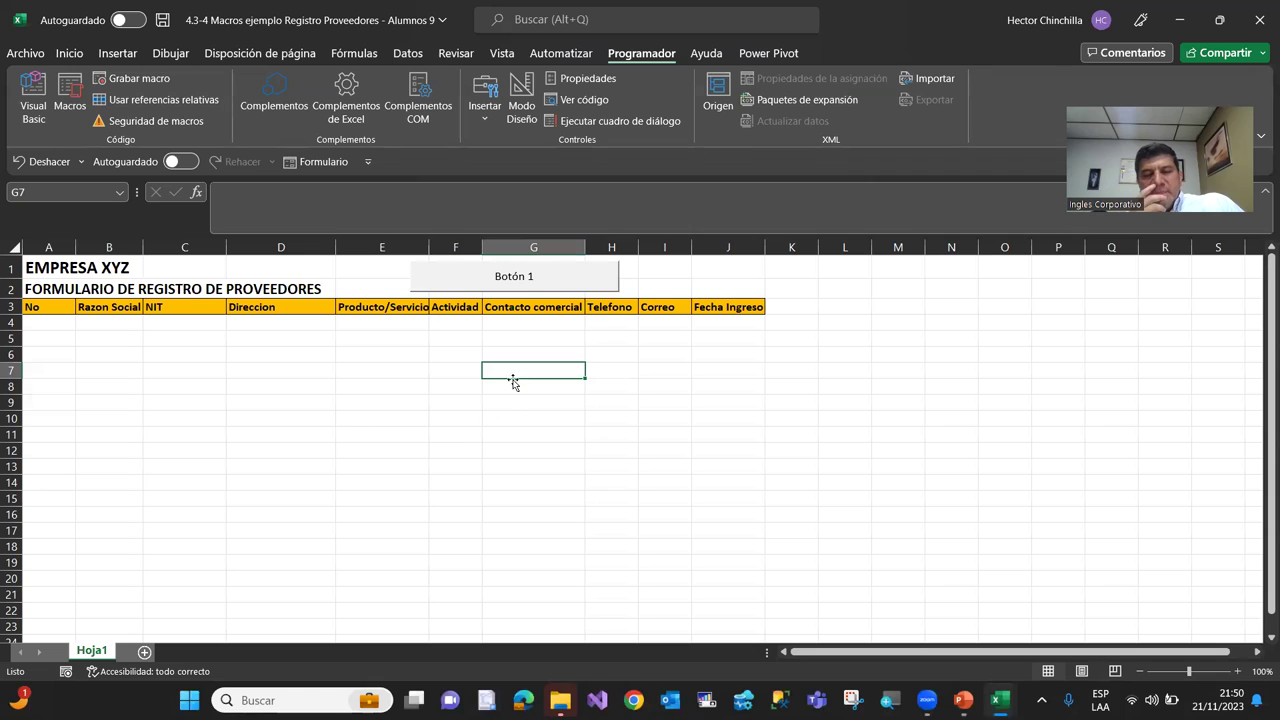
{"action": "right_click", "coordinate": [520, 276]}
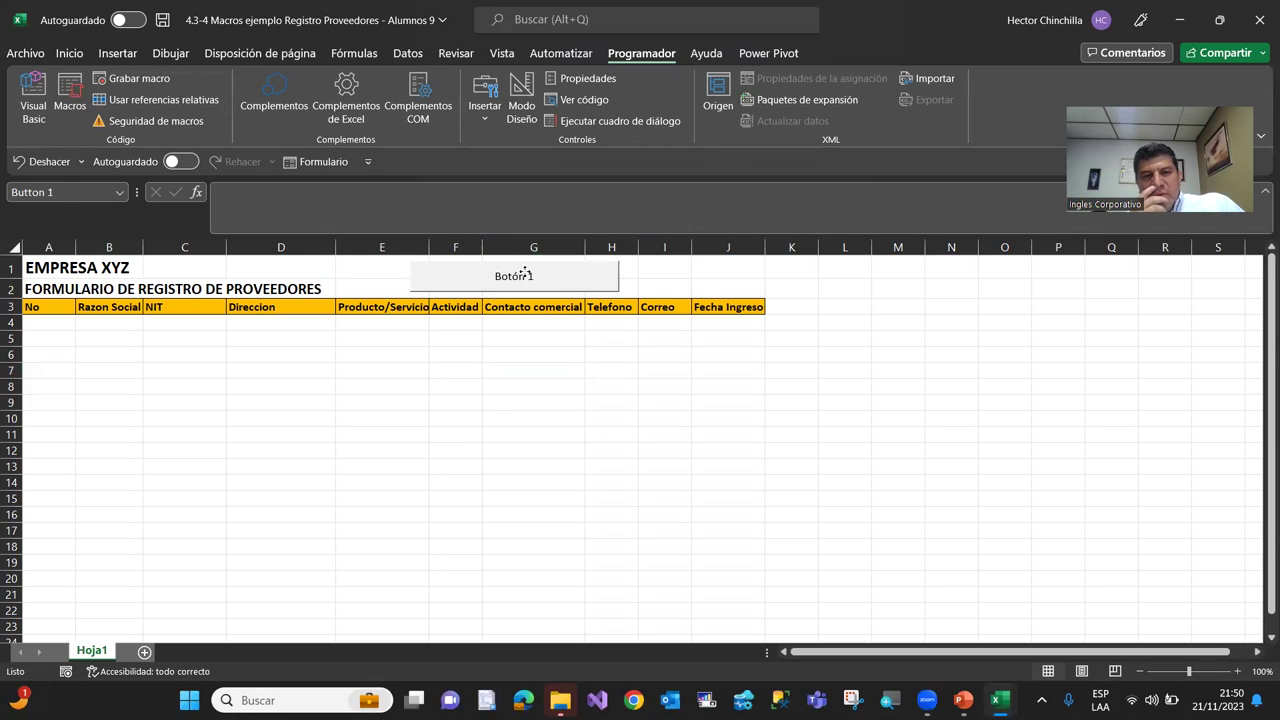
{"action": "left_click", "coordinate": [565, 359]}
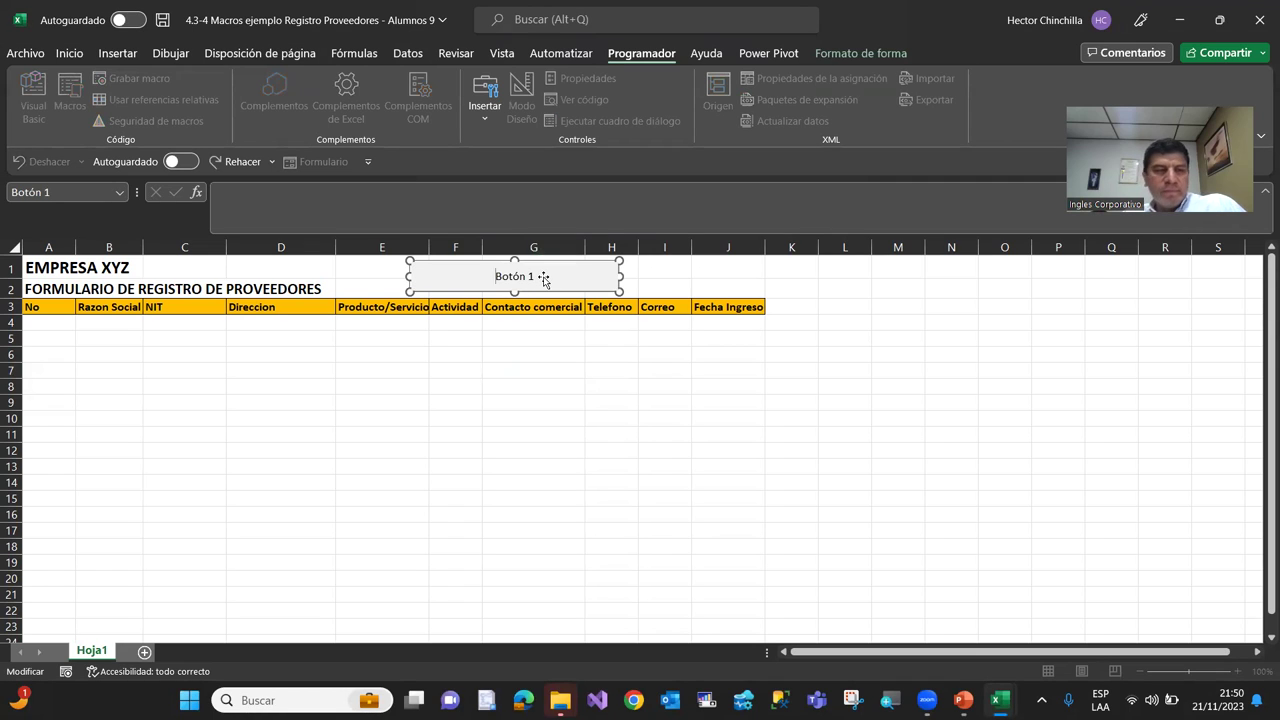
{"action": "key", "text": "Delete"}
{"action": "key", "text": "Delete"}
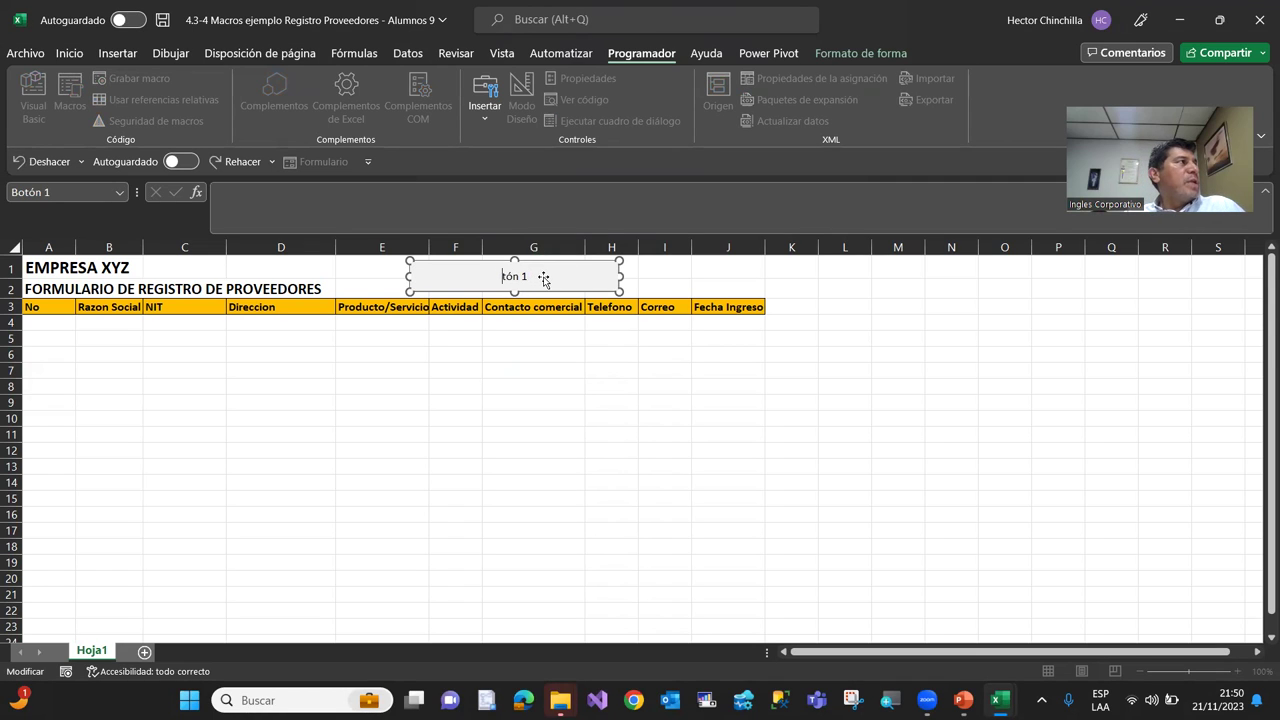
{"action": "key", "text": "Delete"}
{"action": "key", "text": "Delete"}
{"action": "key", "text": "Delete"}
{"action": "key", "text": "Delete"}
{"action": "key", "text": "Delete"}
{"action": "type", "text": "Registrar Proveedor"}
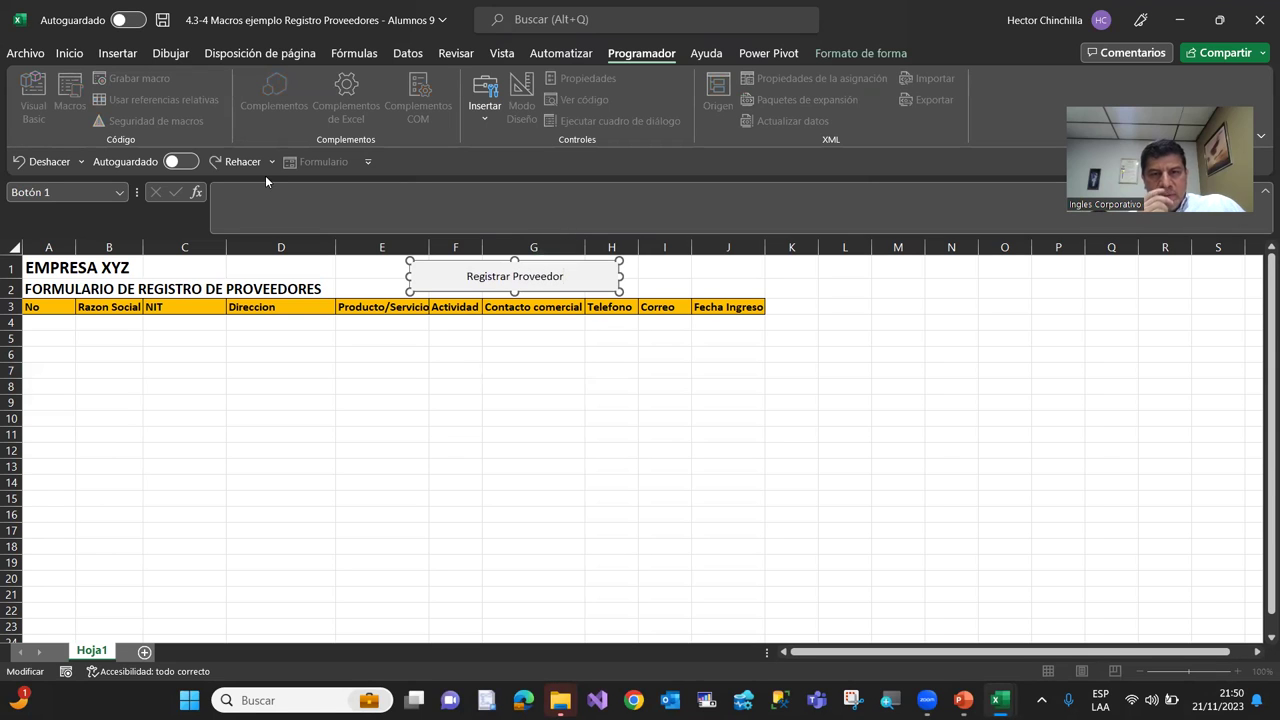
{"action": "left_click", "coordinate": [296, 446]}
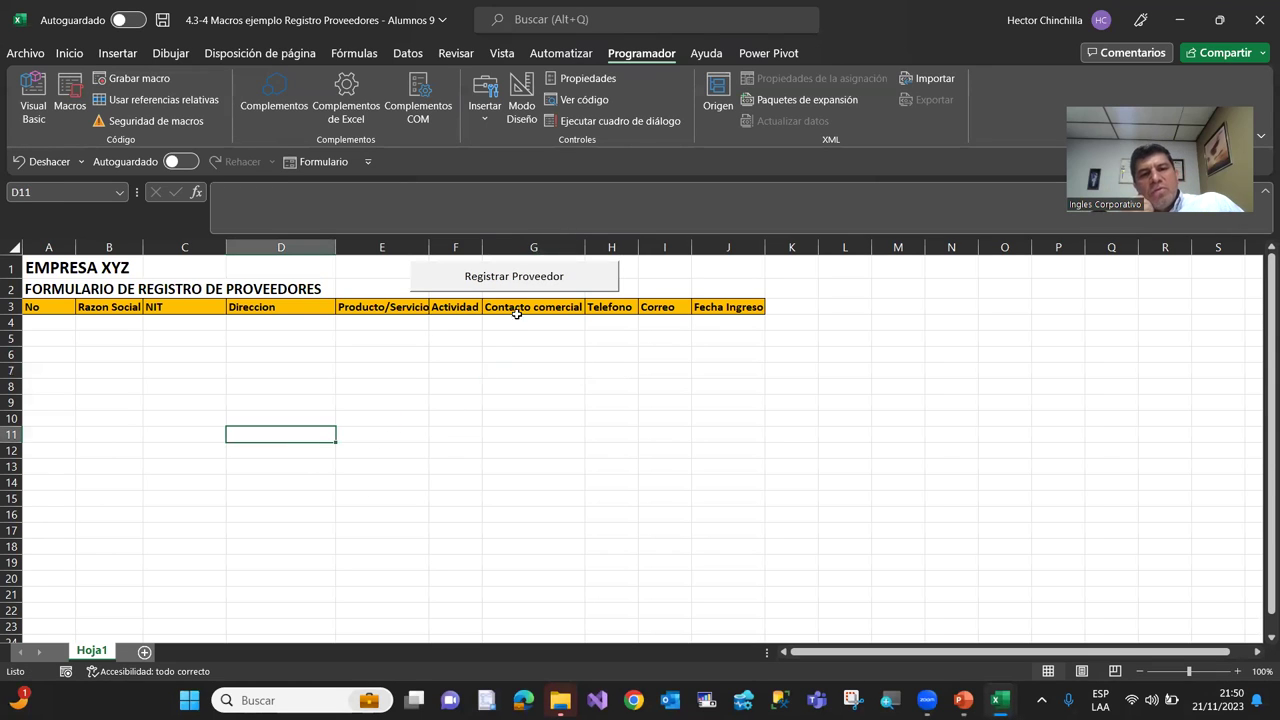
Test the Registrar Proveedor button, dismiss the macro error, and check its macro assignment without changes
{"action": "left_click", "coordinate": [519, 279]}
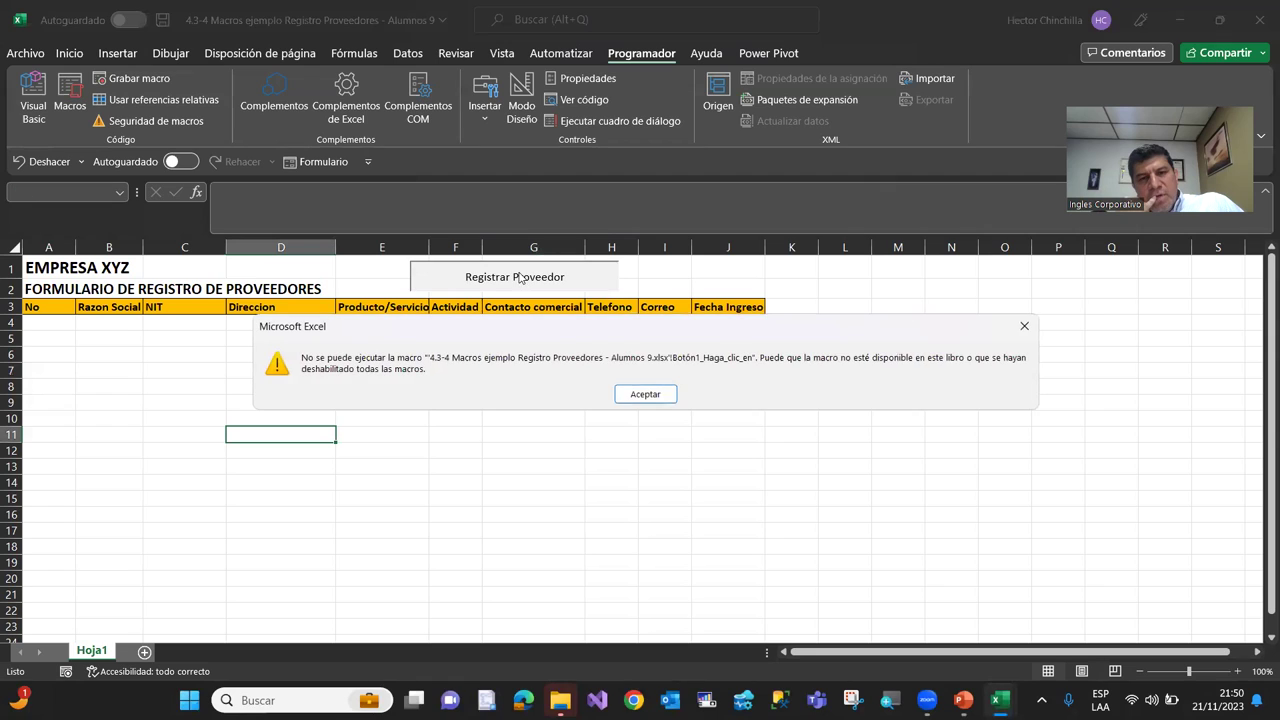
{"action": "left_click", "coordinate": [645, 394]}
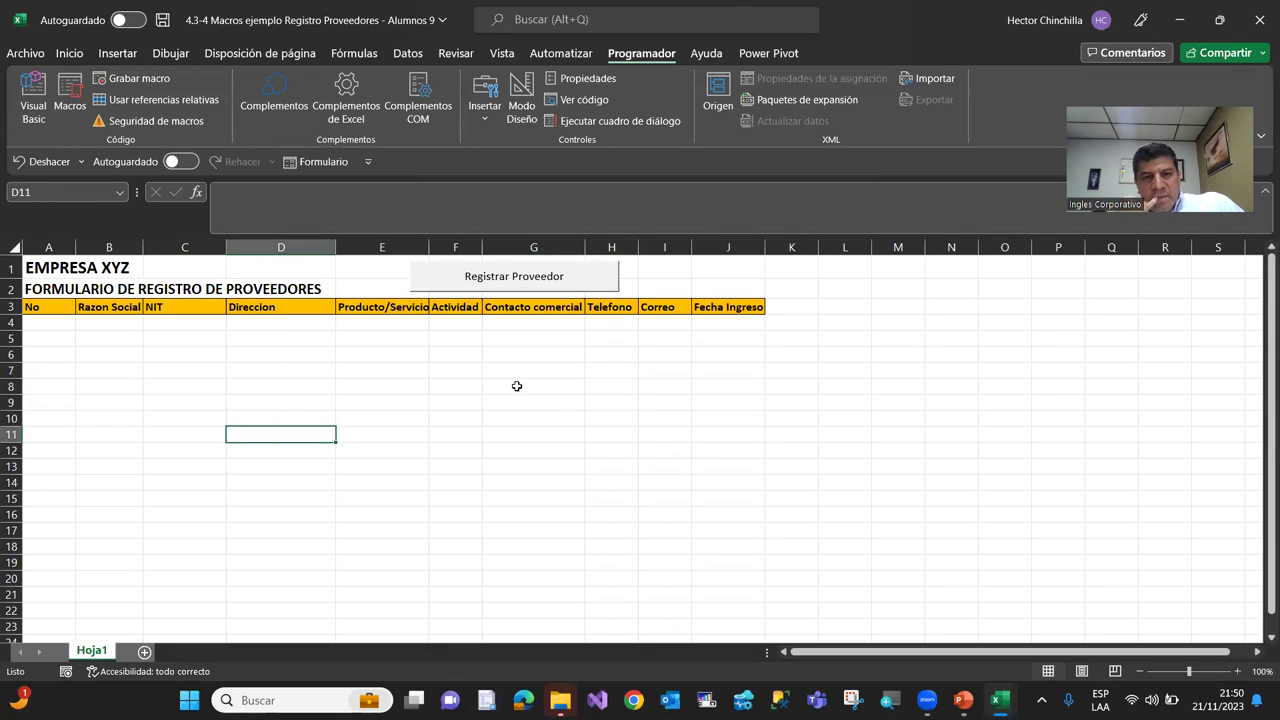
{"action": "right_click", "coordinate": [480, 281]}
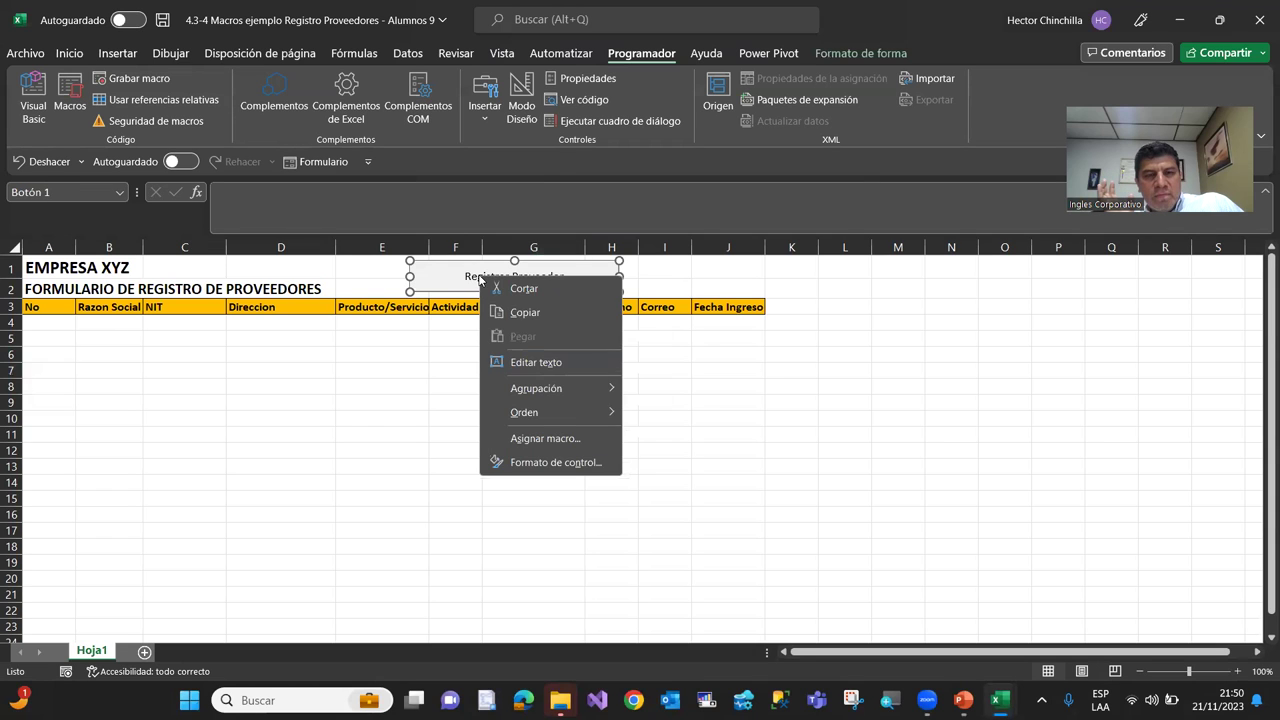
{"action": "left_click", "coordinate": [513, 442]}
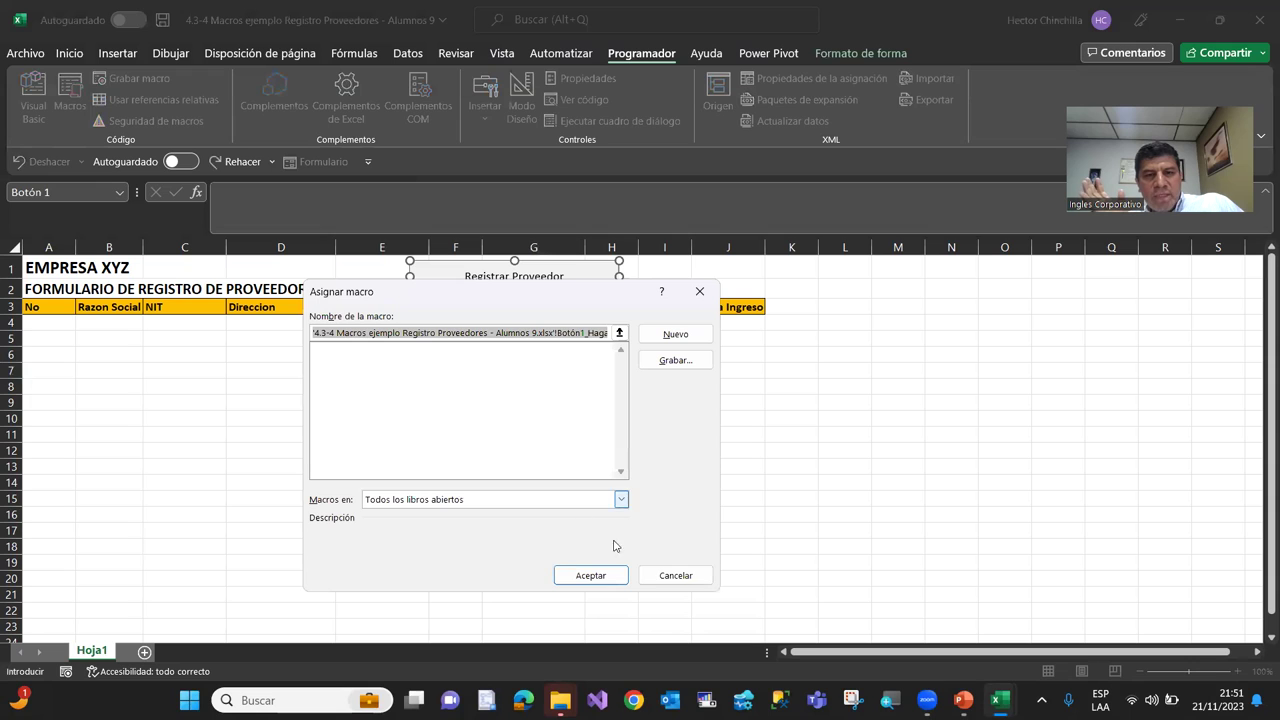
{"action": "left_click", "coordinate": [666, 577]}
{"action": "left_click", "coordinate": [503, 390]}
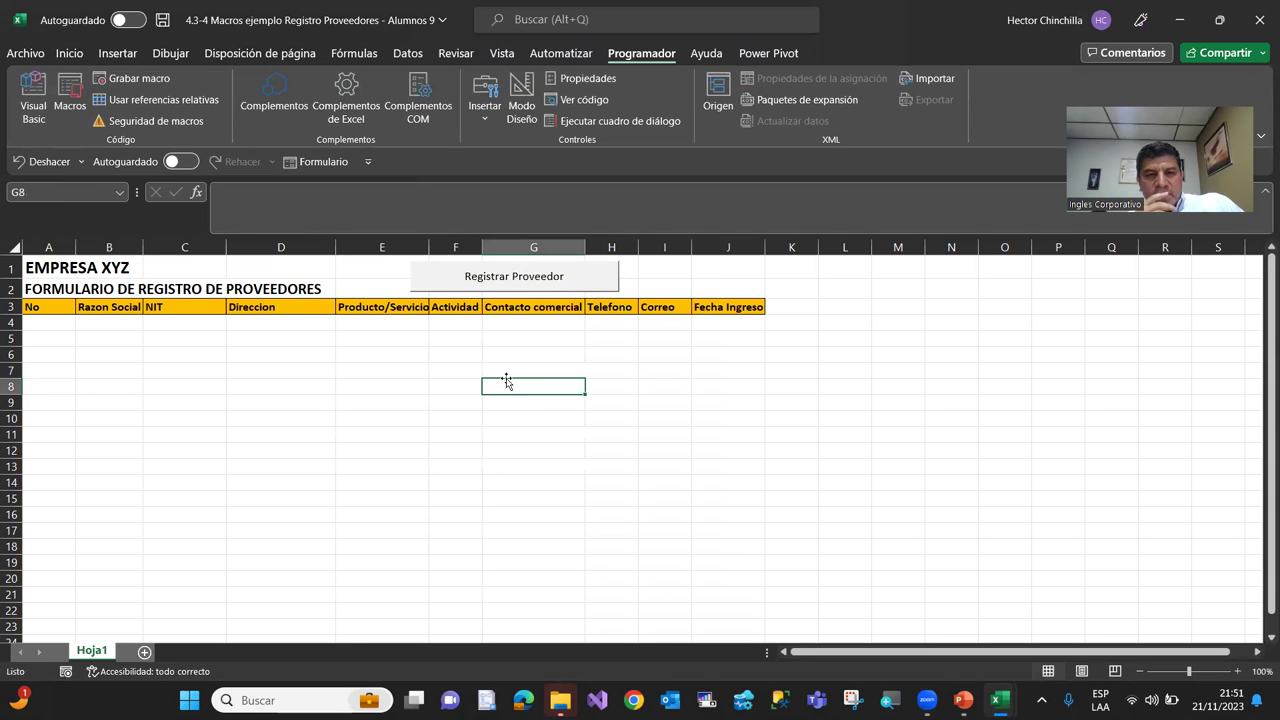
Retry the button, dismiss the error again, and open the Visual Basic editor on UserForm1
{"action": "left_click", "coordinate": [525, 285]}
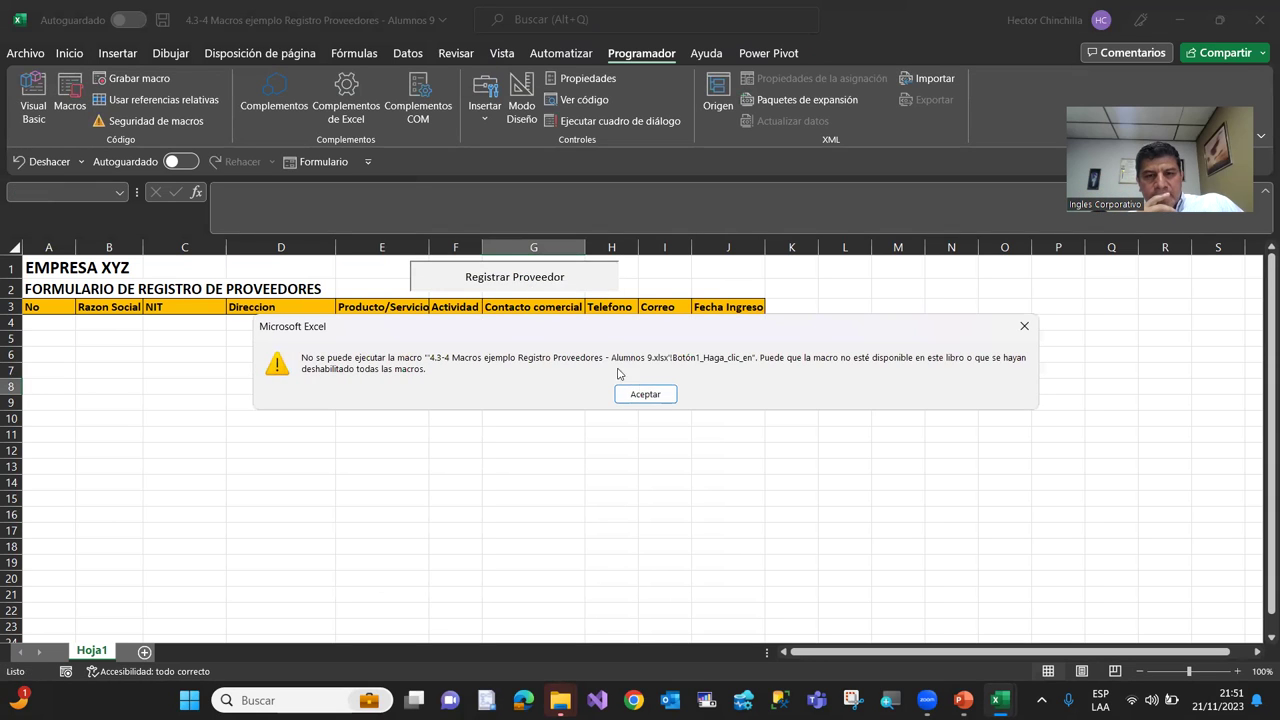
{"action": "left_click", "coordinate": [622, 386]}
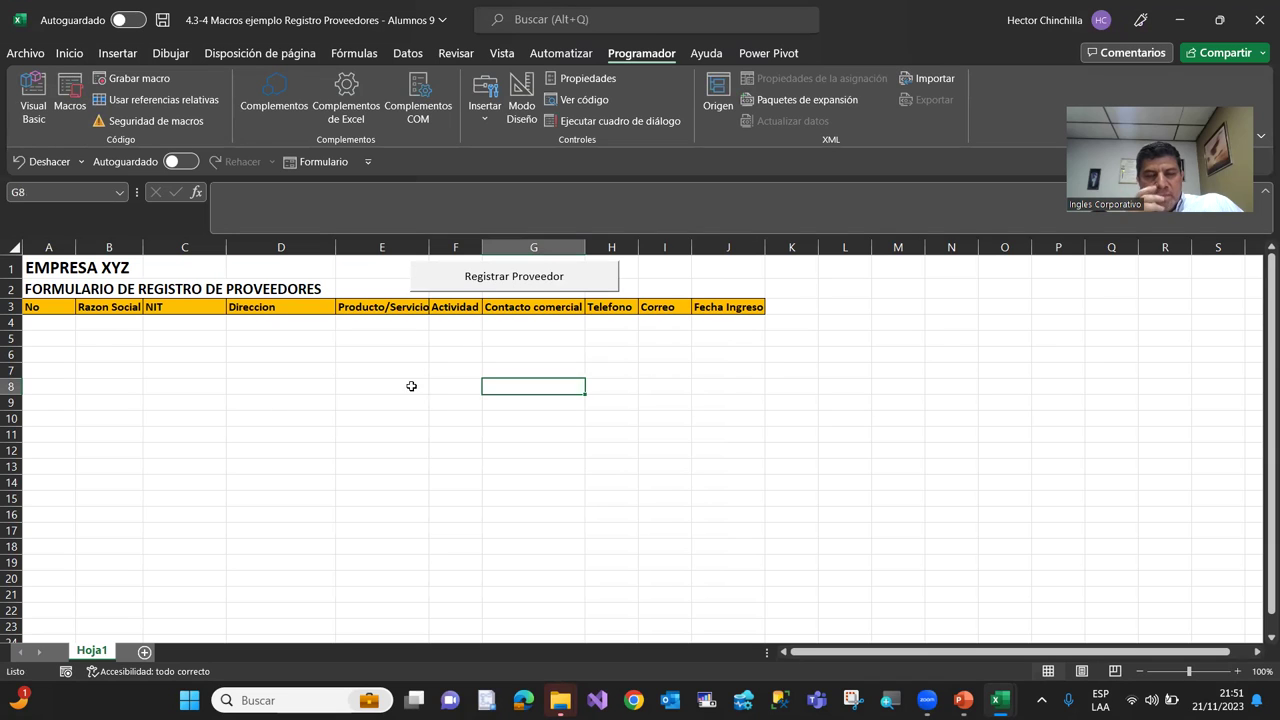
{"action": "left_click", "coordinate": [383, 372]}
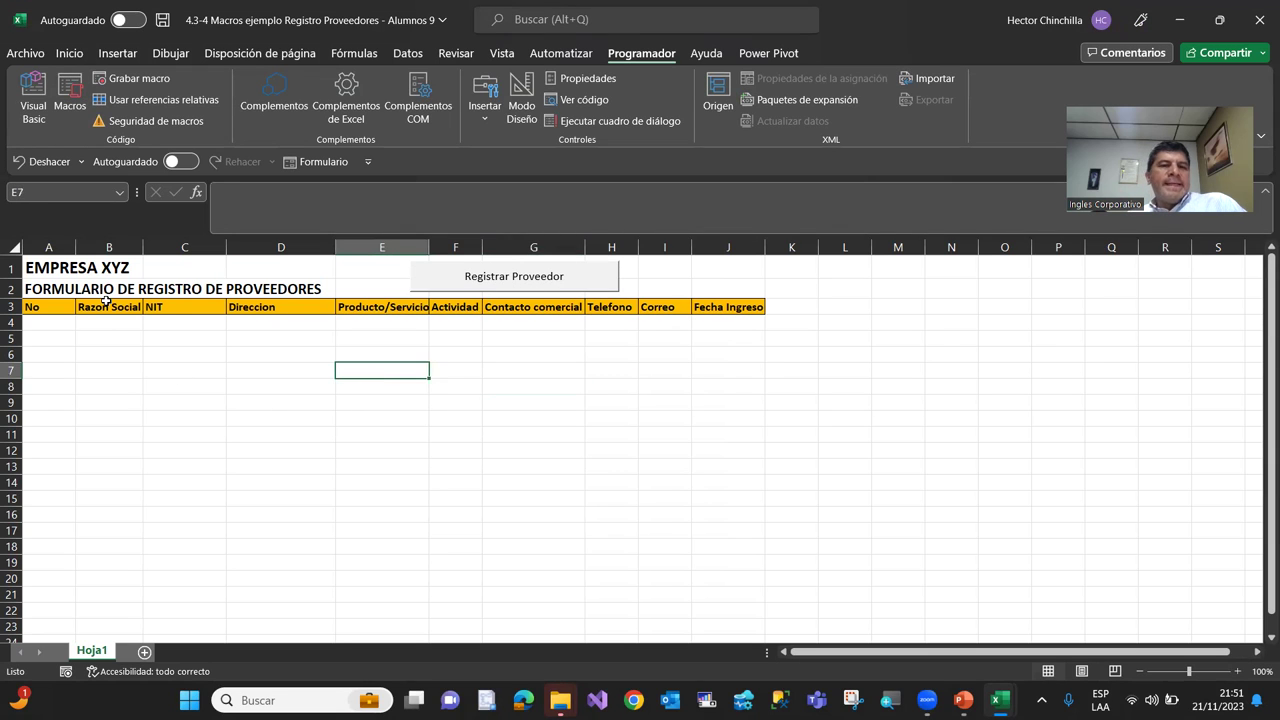
{"action": "left_click", "coordinate": [30, 110]}
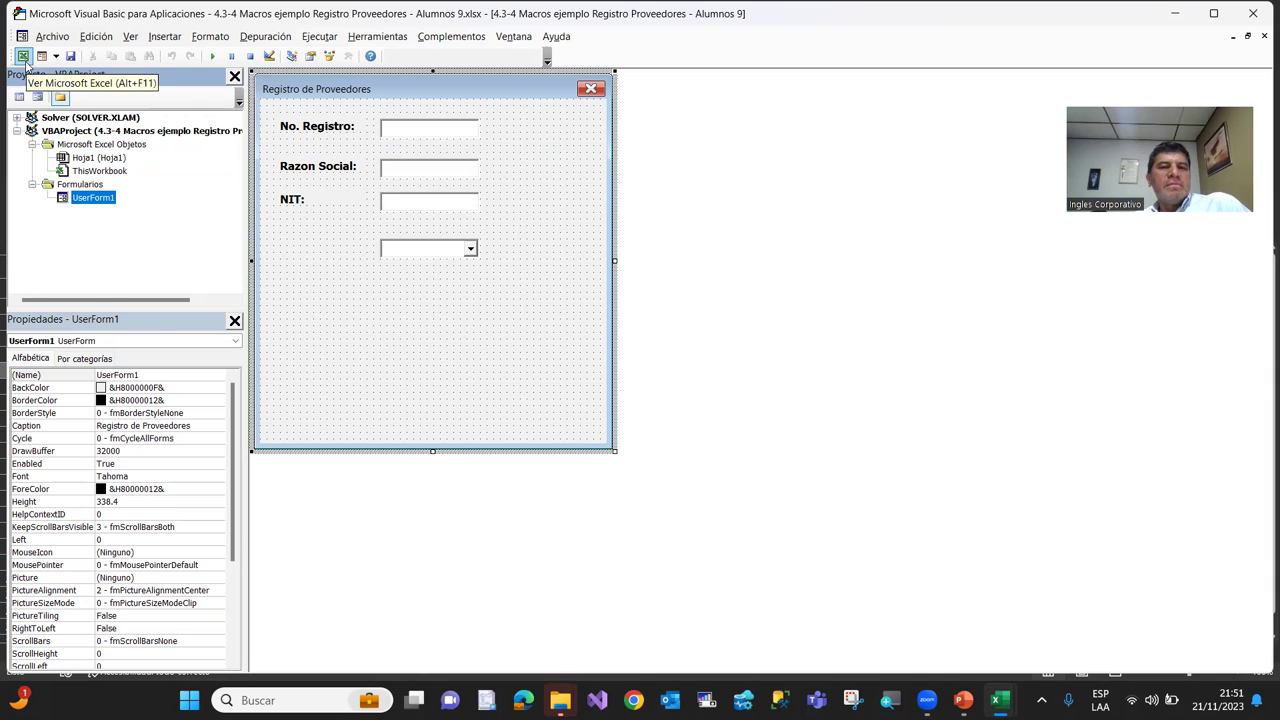
Toggle several times between the Excel supplier sheet and the VBA editor
{"action": "left_click", "coordinate": [23, 56]}
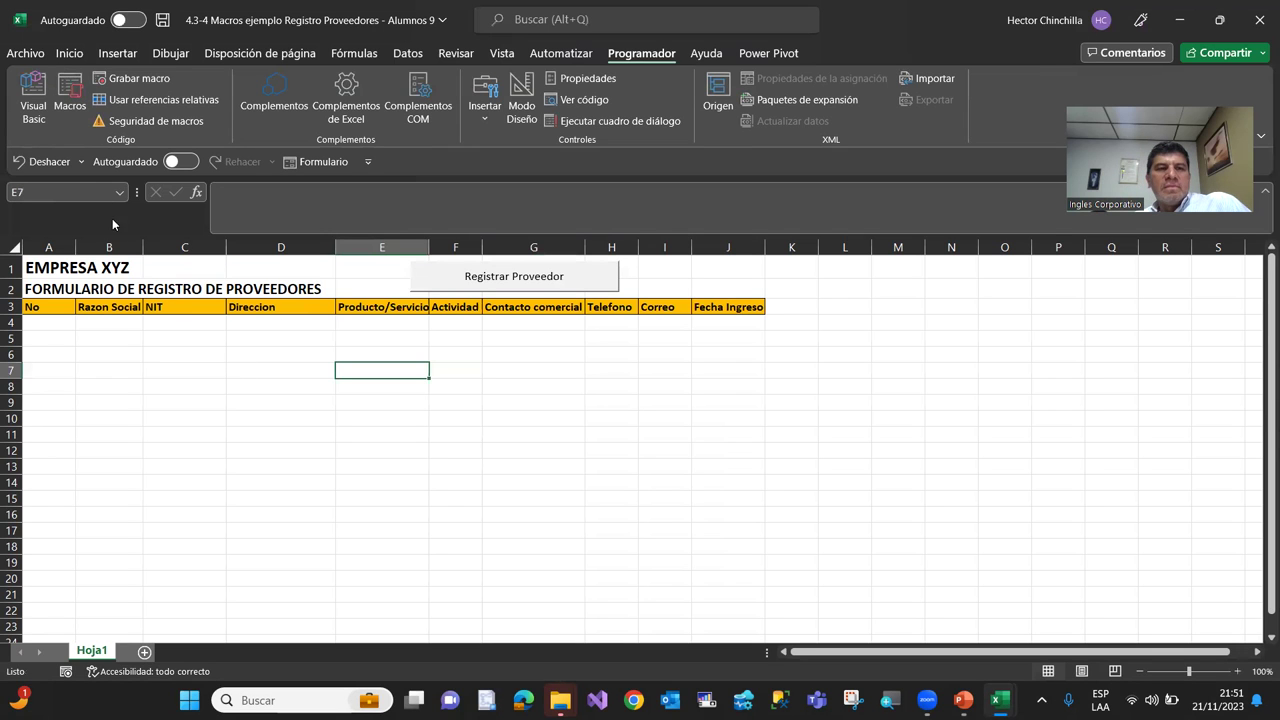
{"action": "left_click", "coordinate": [38, 112]}
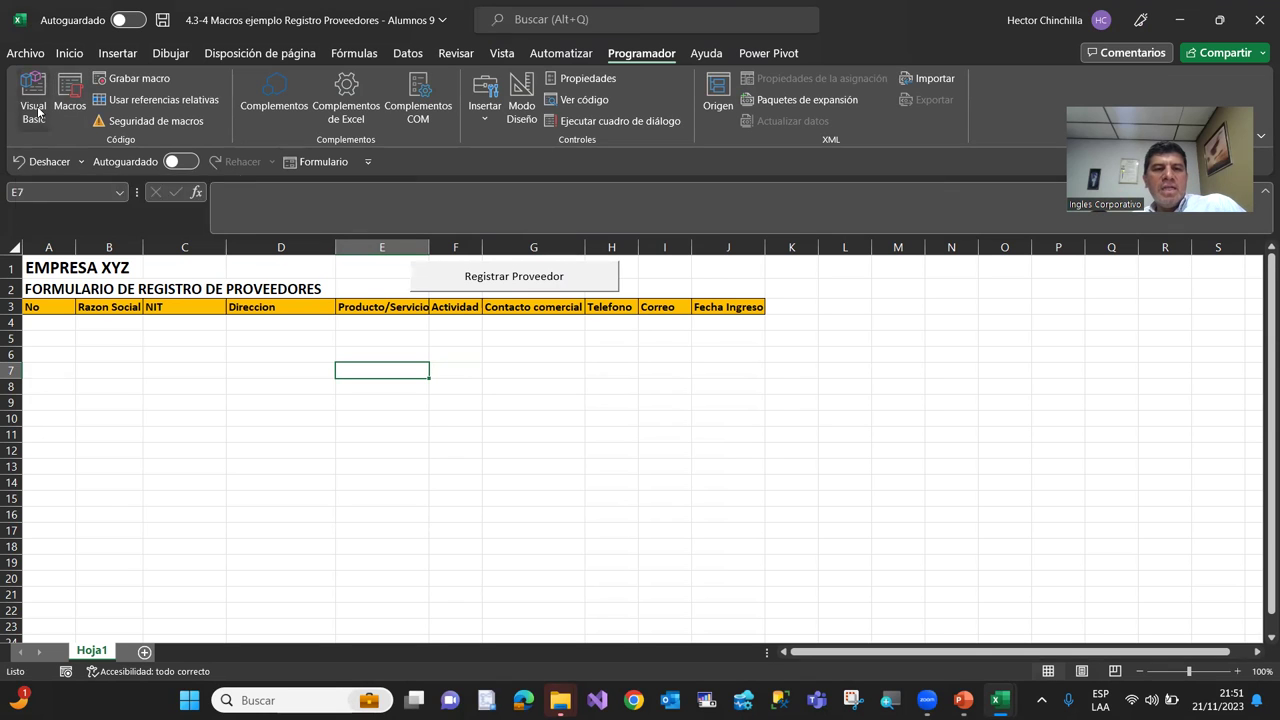
{"action": "left_click", "coordinate": [22, 56]}
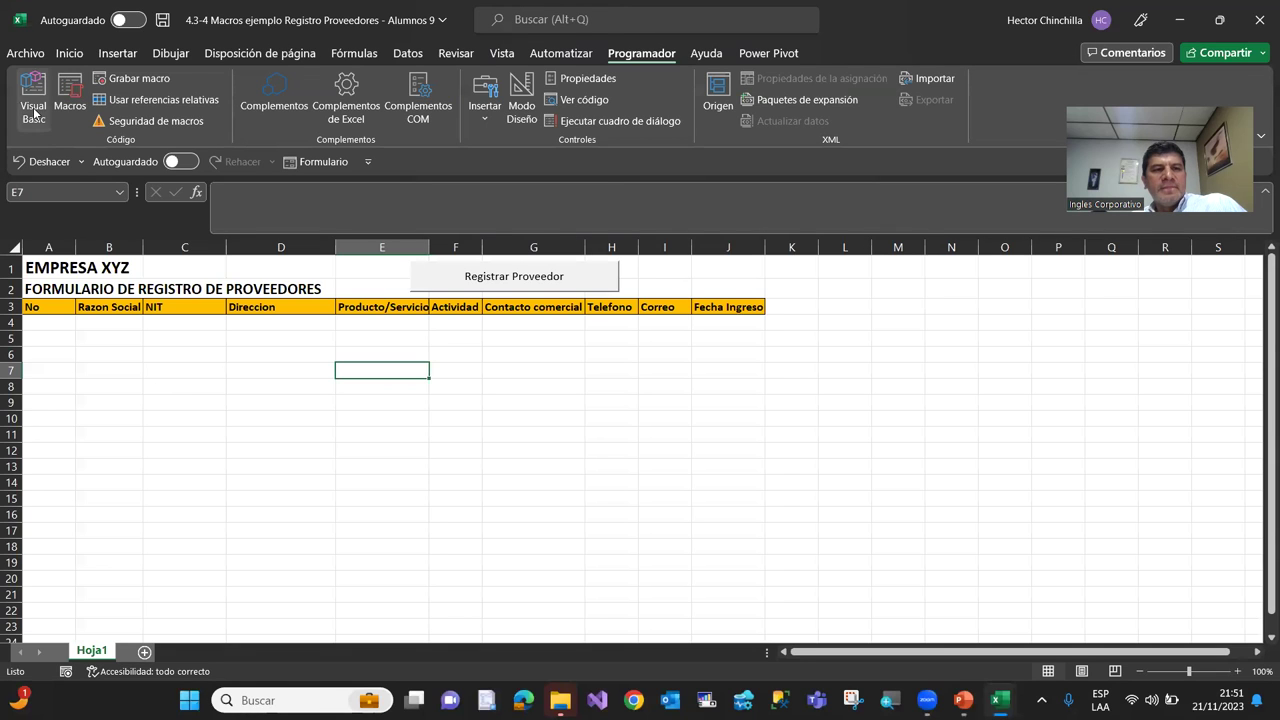
{"action": "left_click", "coordinate": [38, 112]}
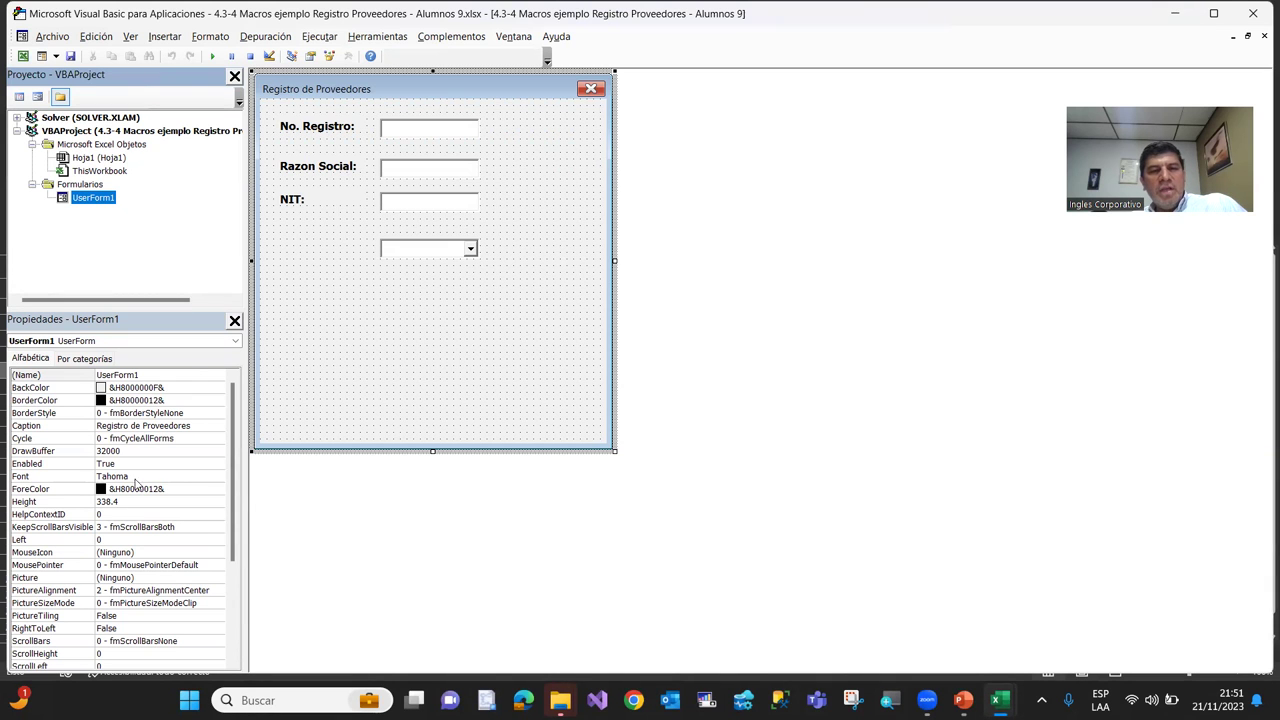
{"action": "left_click", "coordinate": [22, 56]}
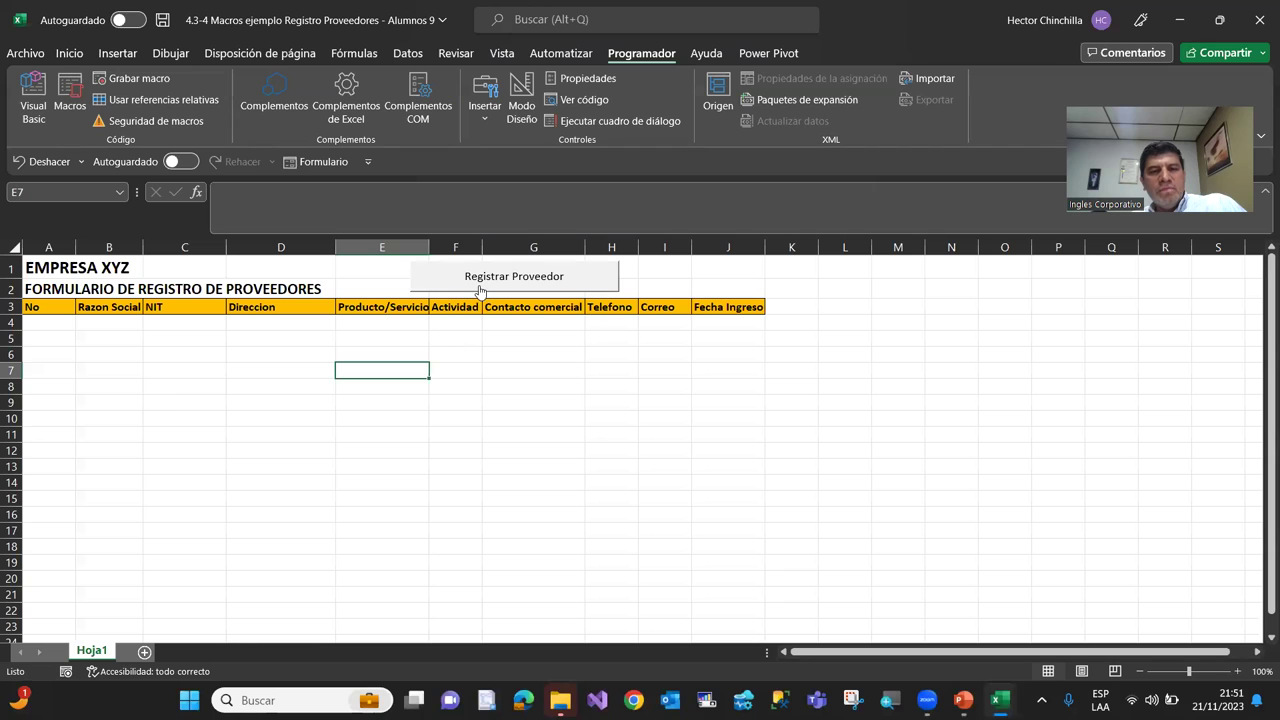
{"action": "left_click", "coordinate": [36, 101]}
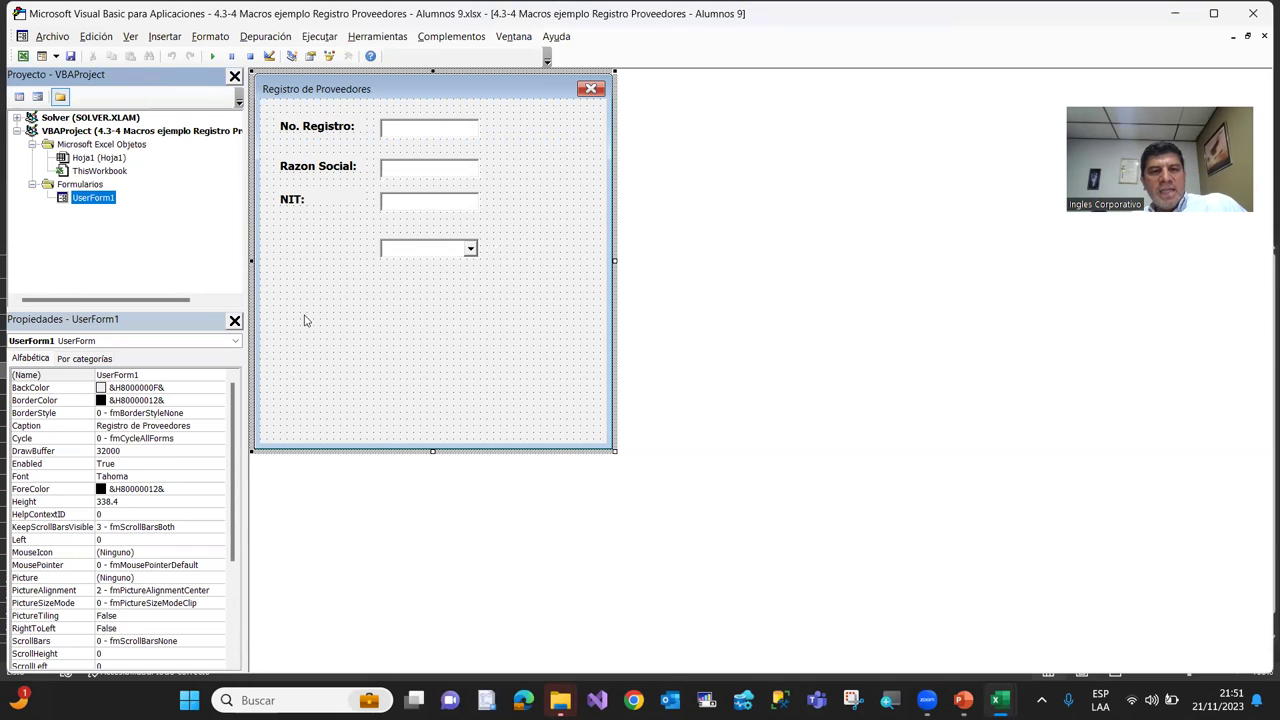
{"action": "left_click", "coordinate": [22, 56]}
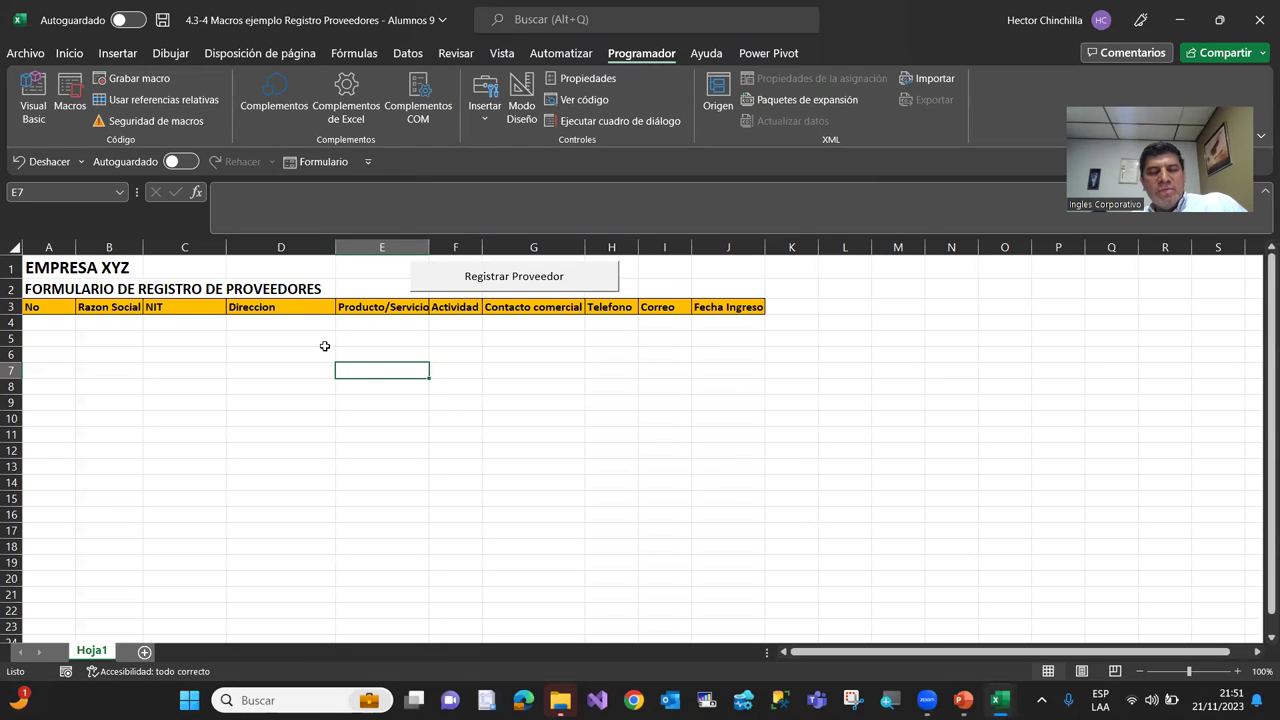
Peek at the Insert controls palette, dismiss it, visit the VBA editor, and return to the sheet
{"action": "left_click", "coordinate": [488, 122]}
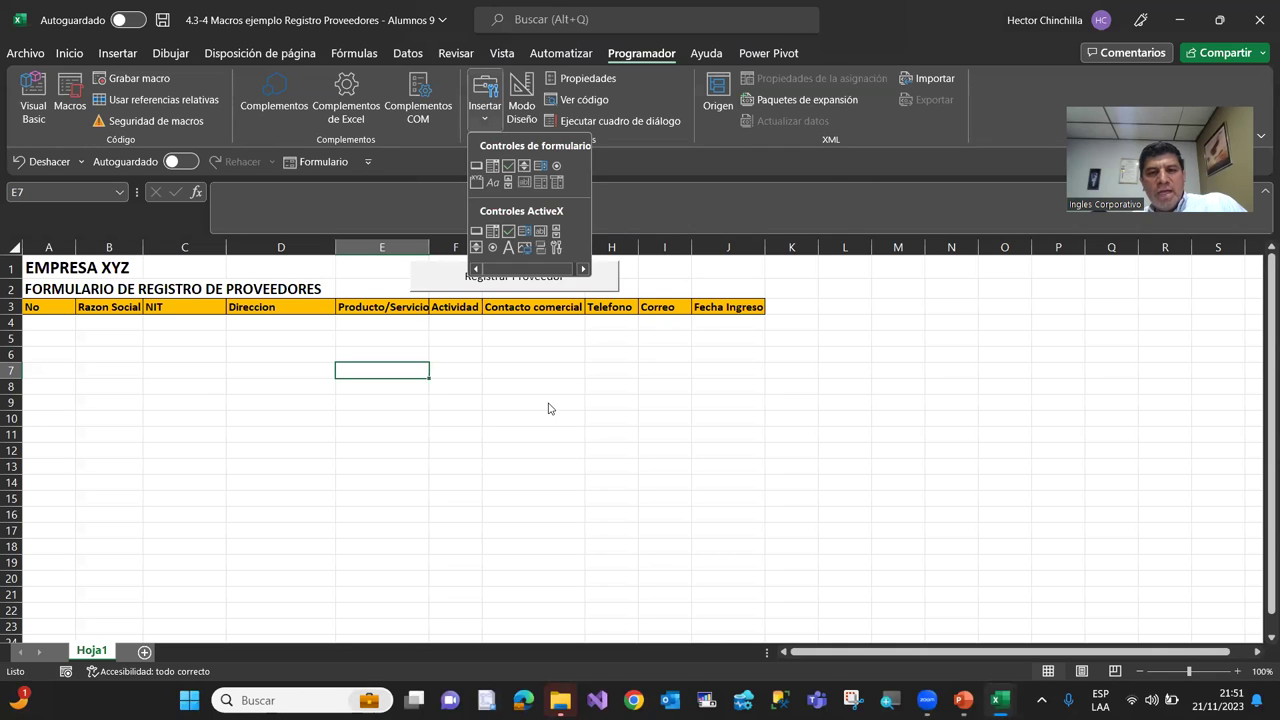
{"action": "key", "text": "Escape"}
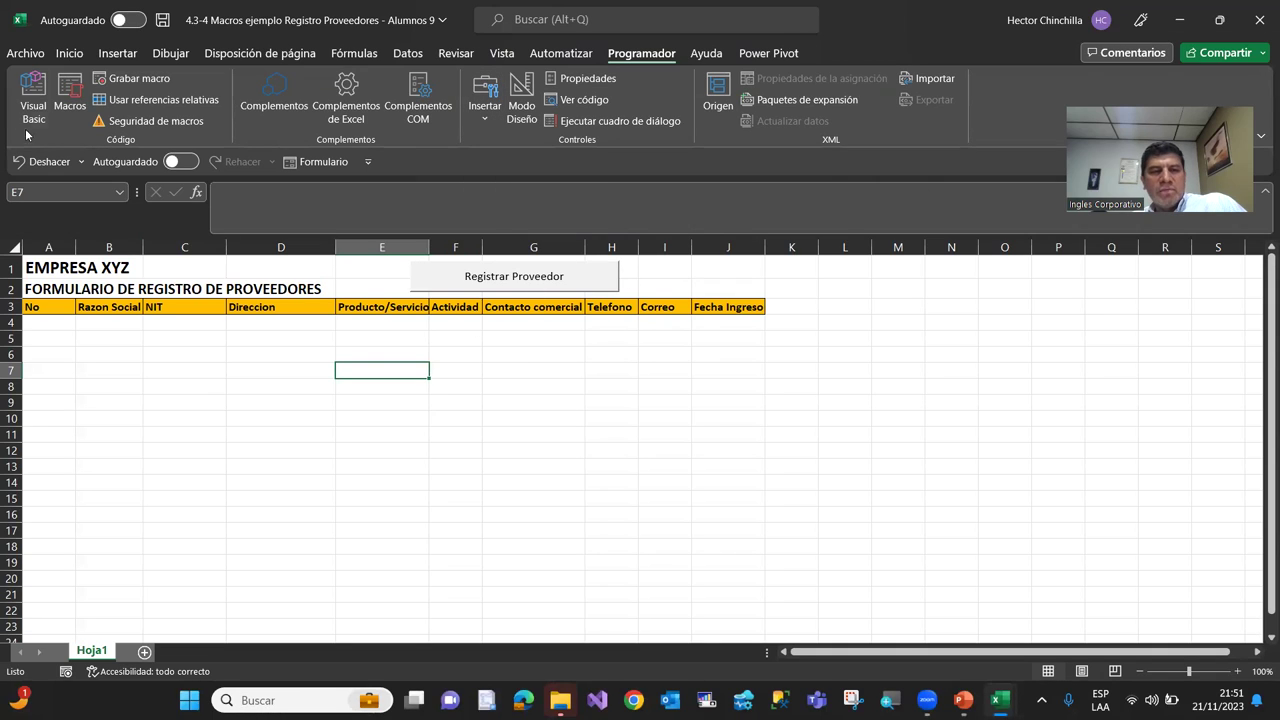
{"action": "left_click", "coordinate": [33, 98]}
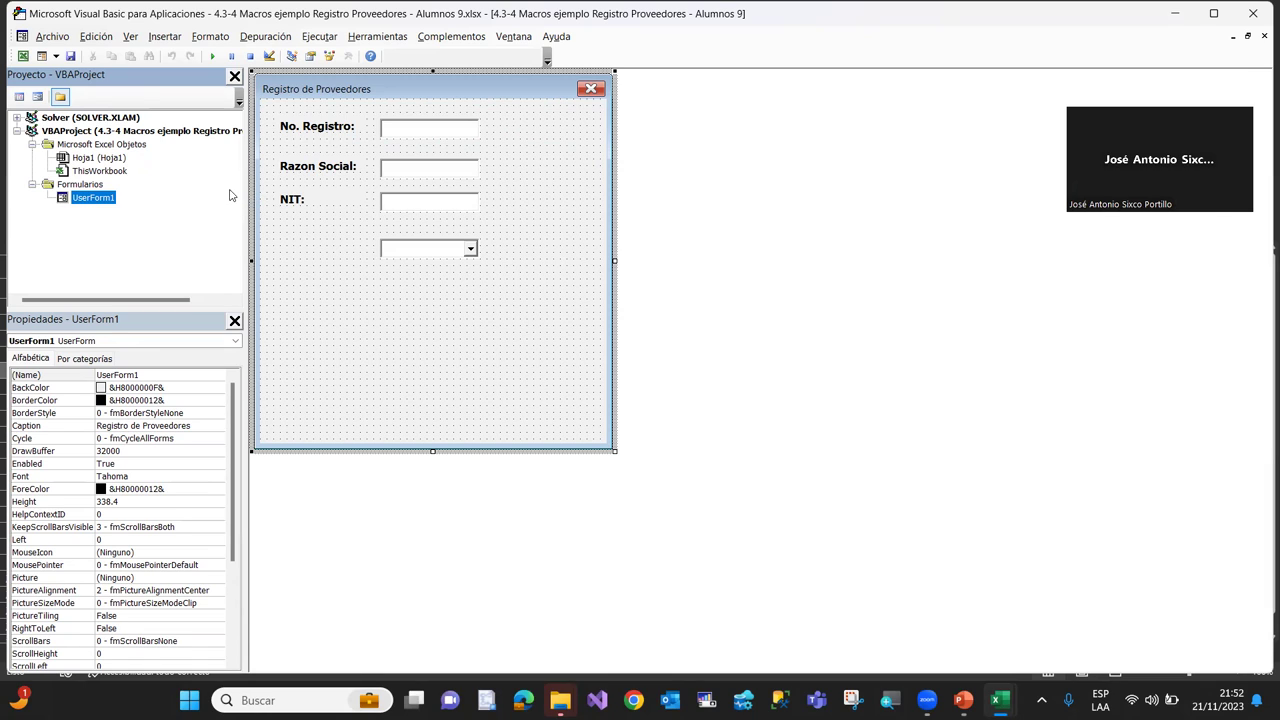
{"action": "left_click", "coordinate": [22, 57]}
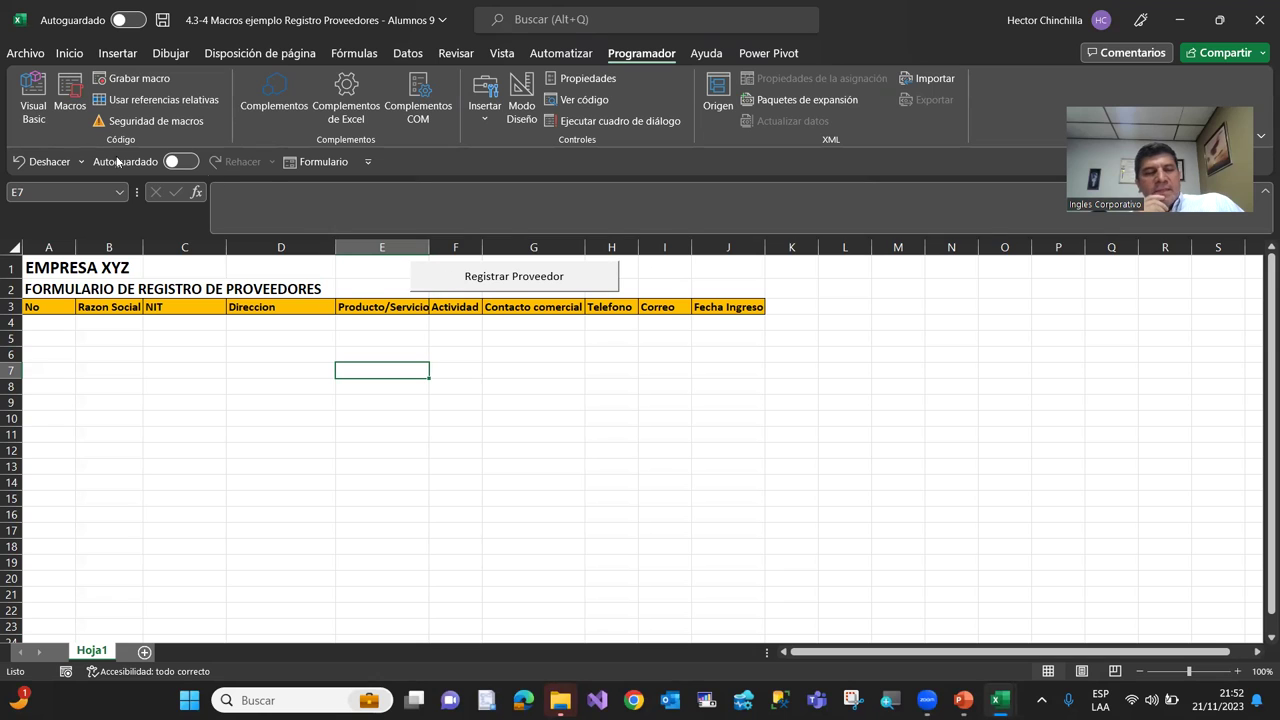
Open the VBA editor showing the Registro de Proveedores form design
{"action": "left_click", "coordinate": [32, 104]}
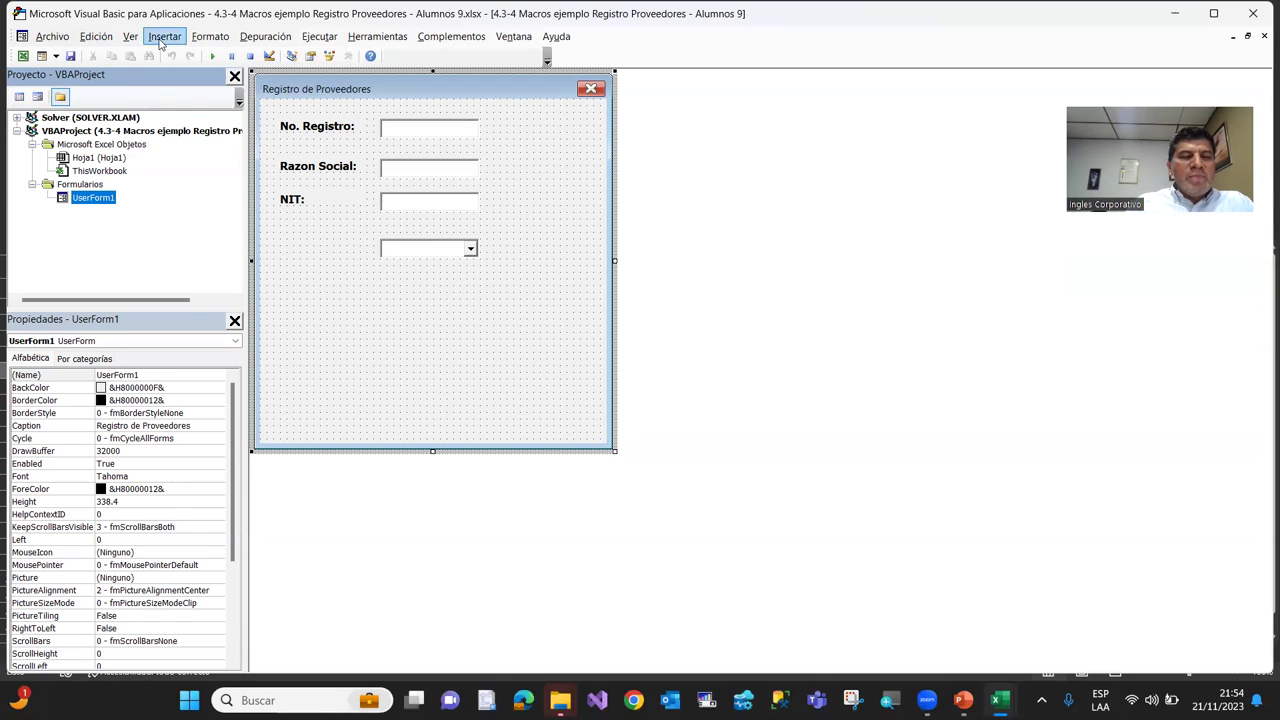
Insert a new standard module, Módulo1, and open its code window for editing
{"action": "left_click", "coordinate": [160, 40]}
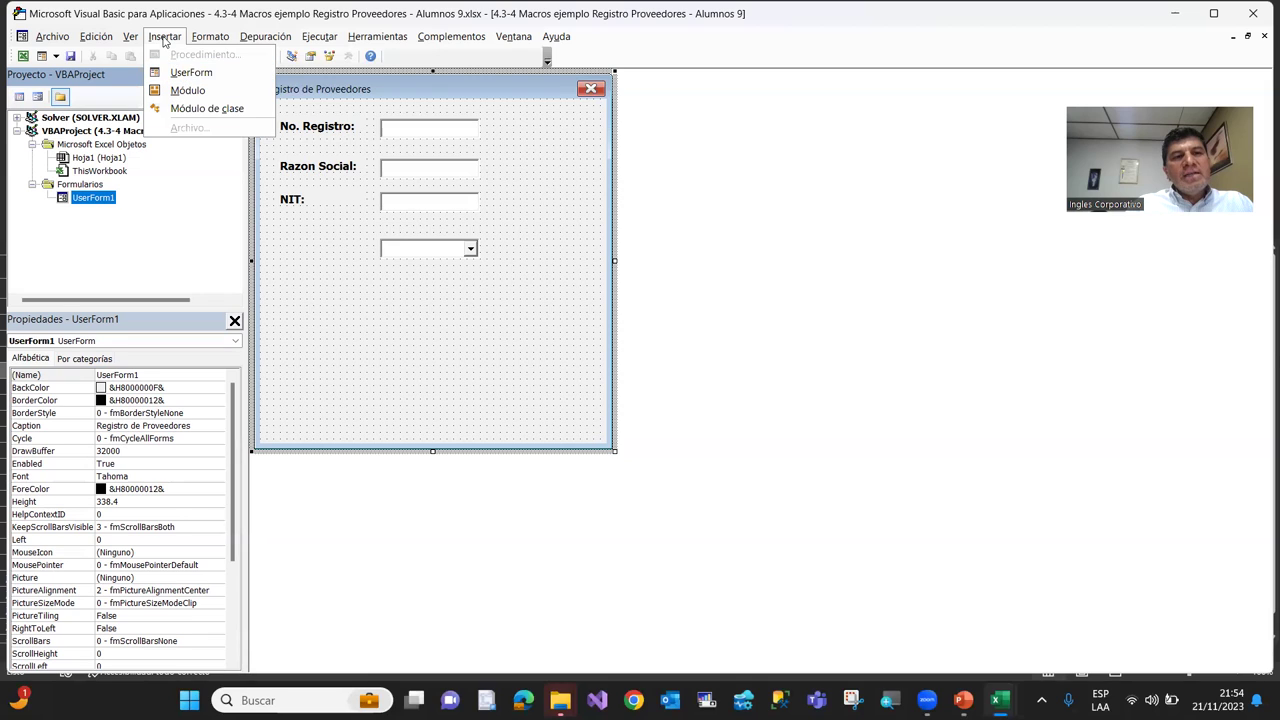
{"action": "left_click", "coordinate": [187, 92]}
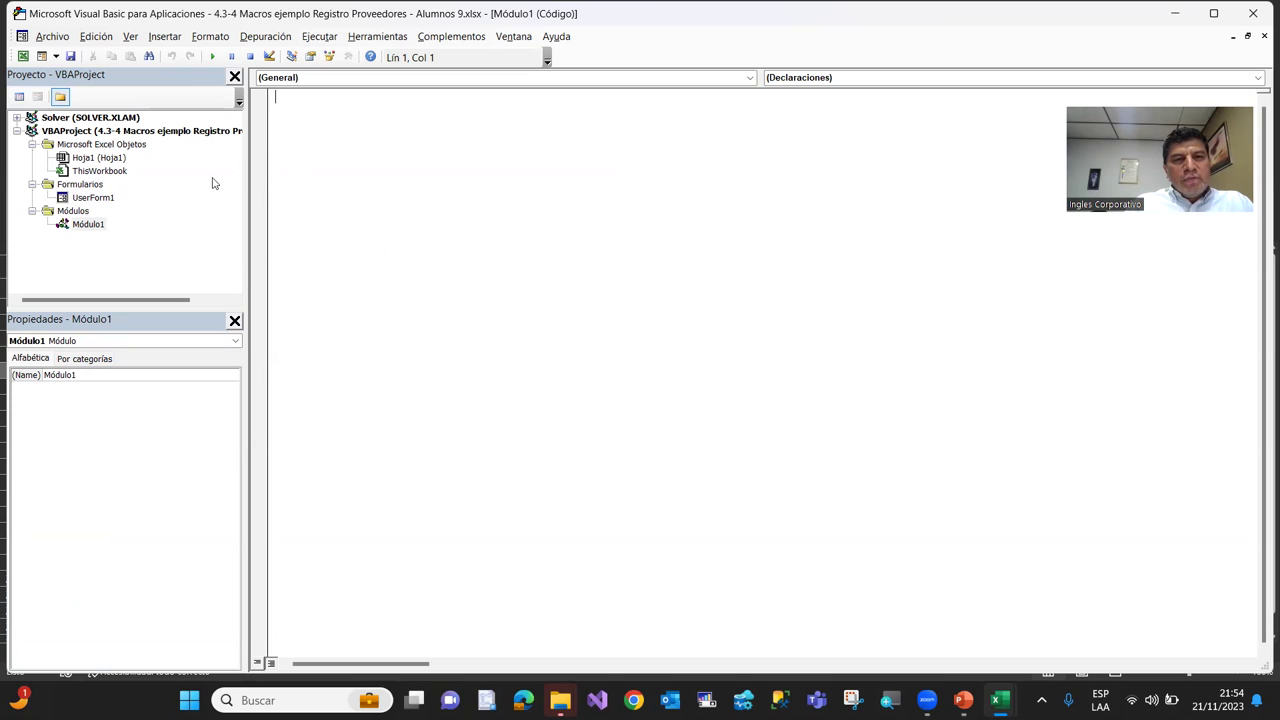
{"action": "left_click", "coordinate": [93, 199]}
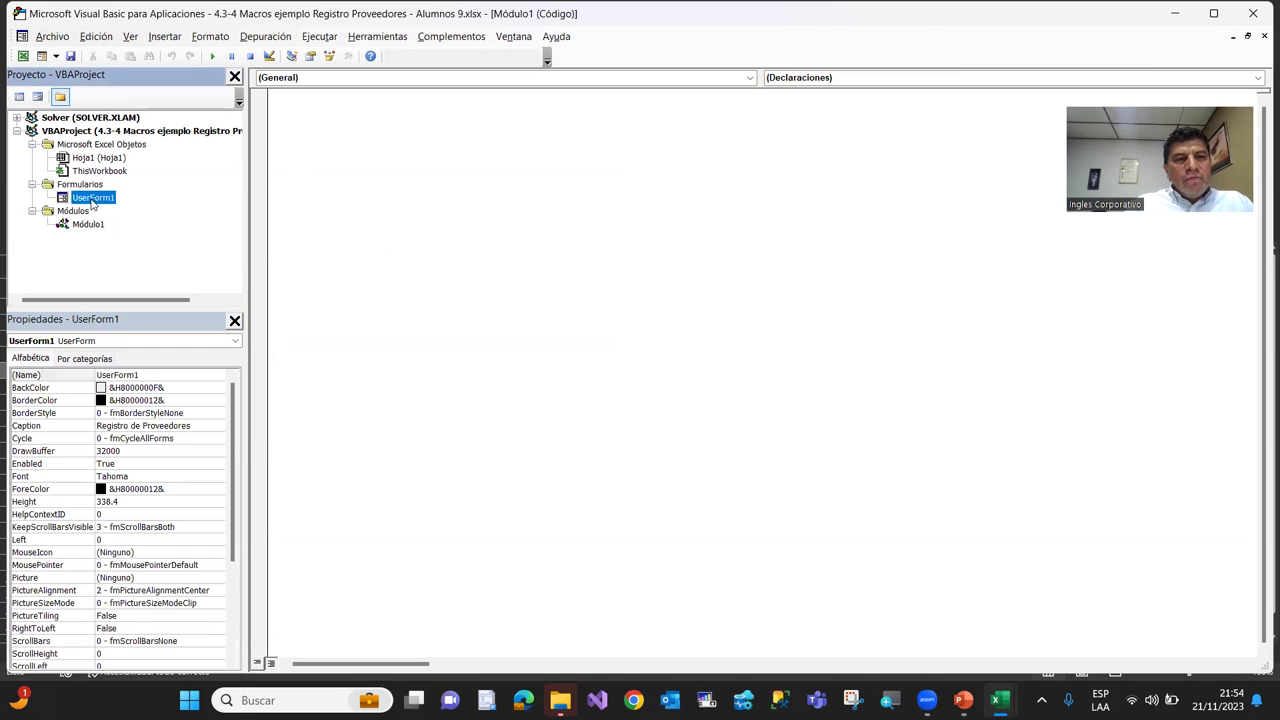
{"action": "left_click", "coordinate": [167, 37]}
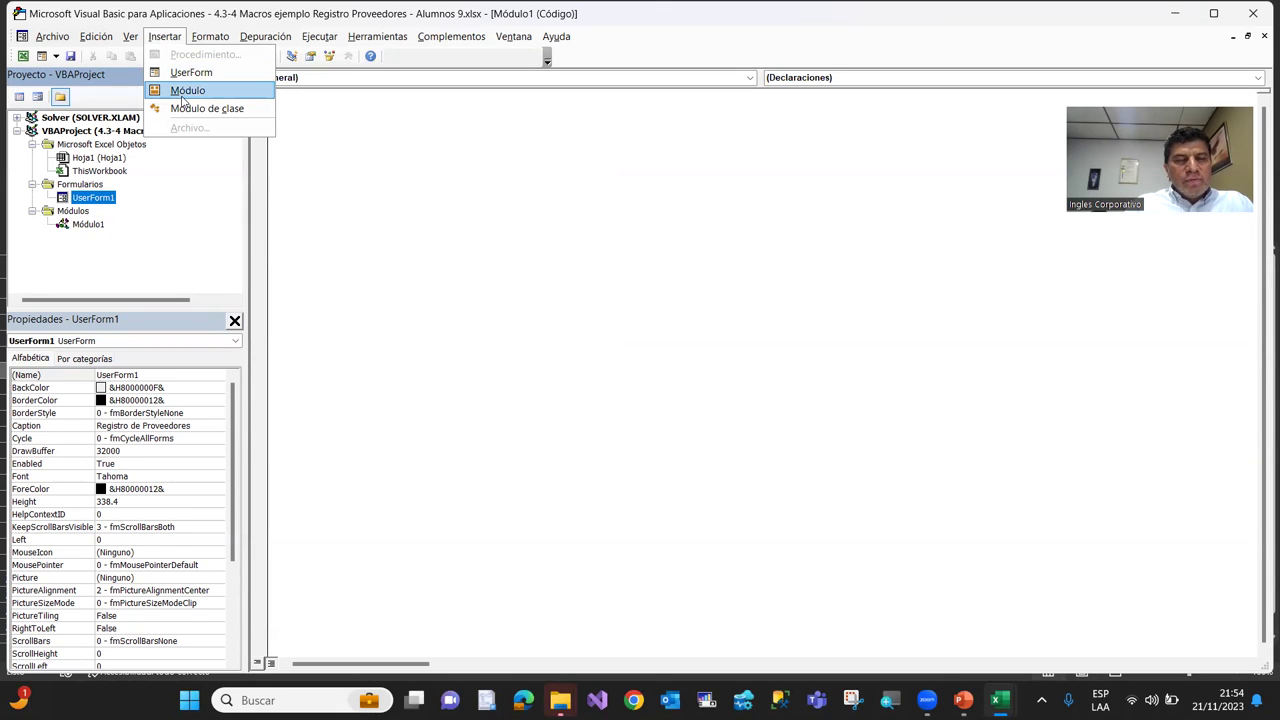
{"action": "left_click", "coordinate": [96, 225]}
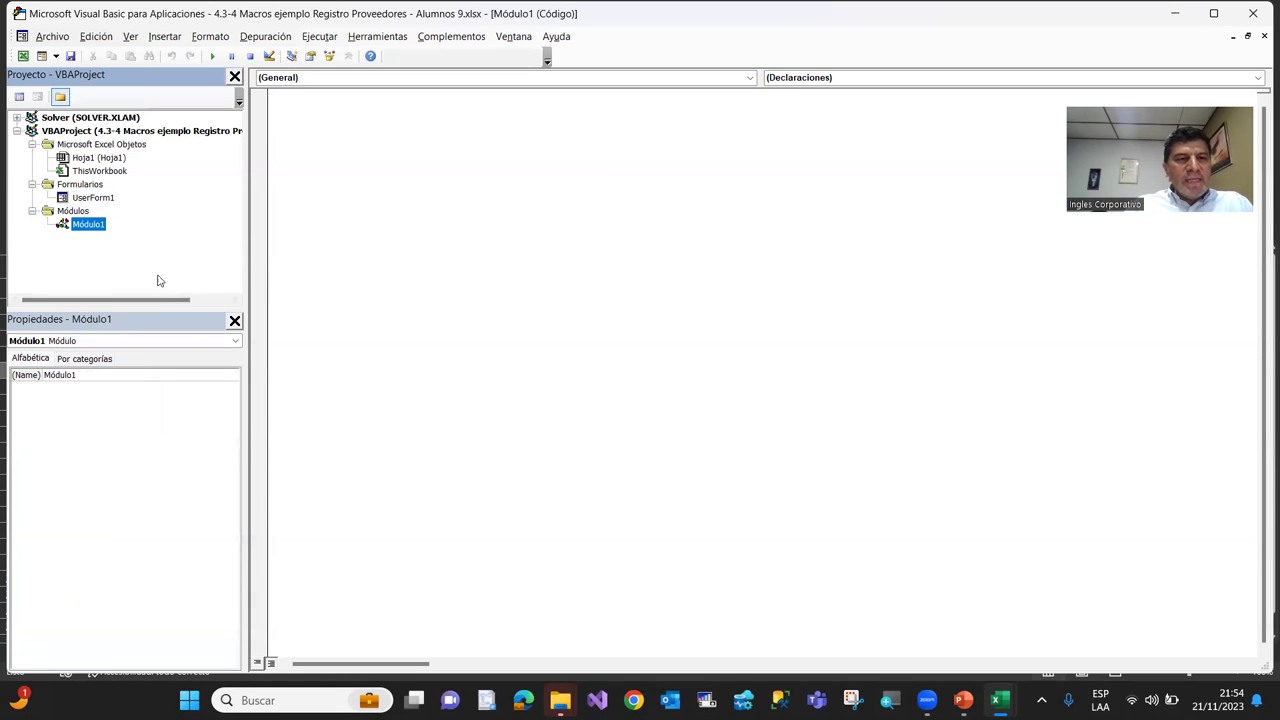
{"action": "left_click", "coordinate": [282, 133]}
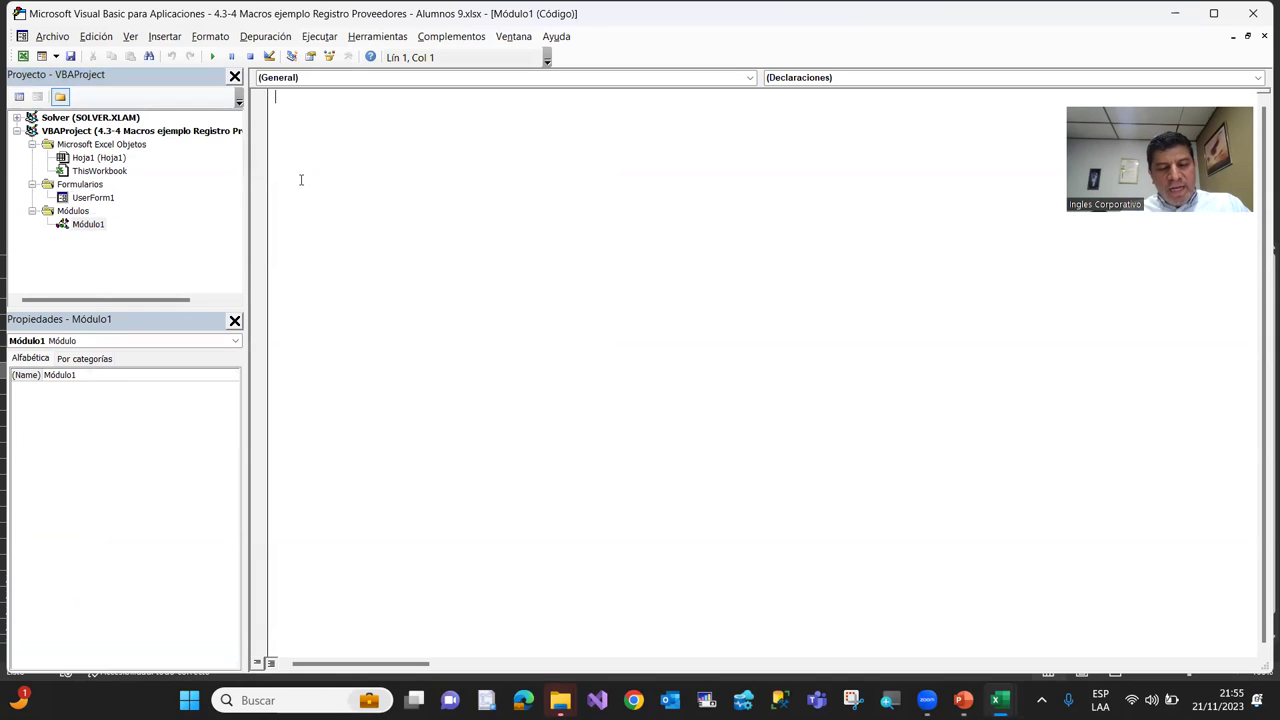
Write an empty Sub RegistrarProv() procedure in Módulo1 and switch back to Excel
{"action": "type", "text": "sub"}
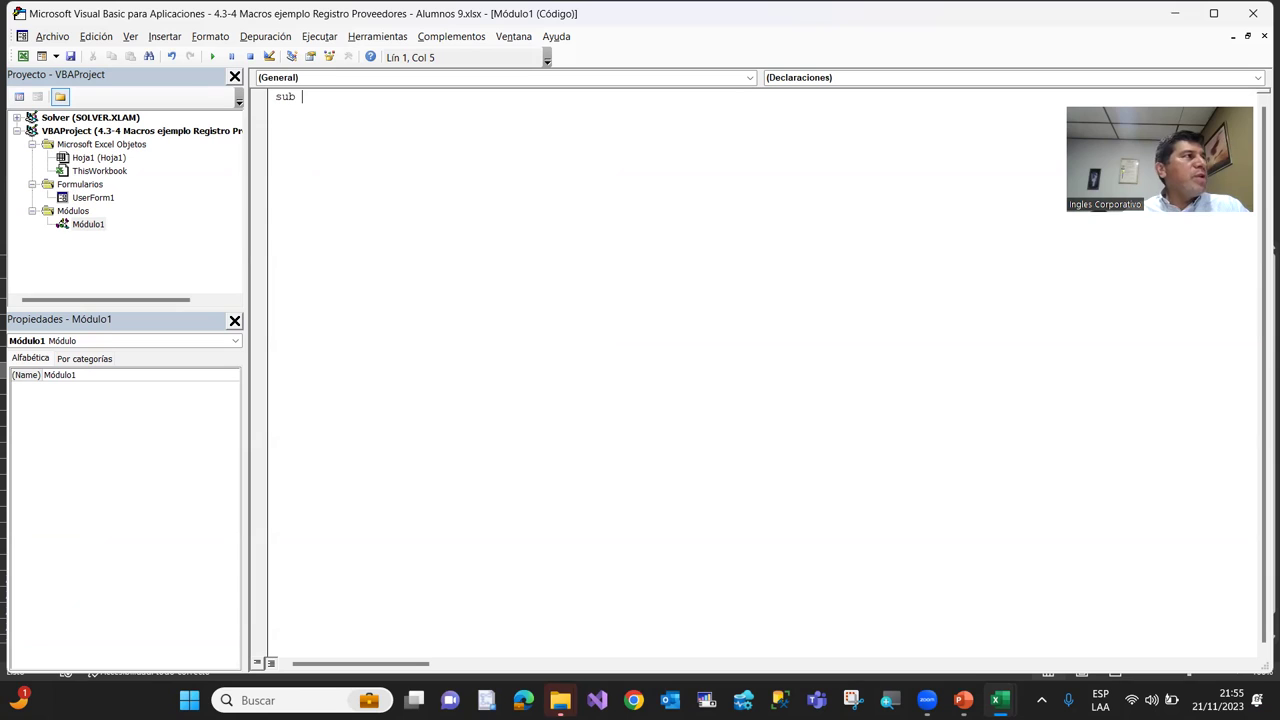
{"action": "type", "text": "RegistrarPr"}
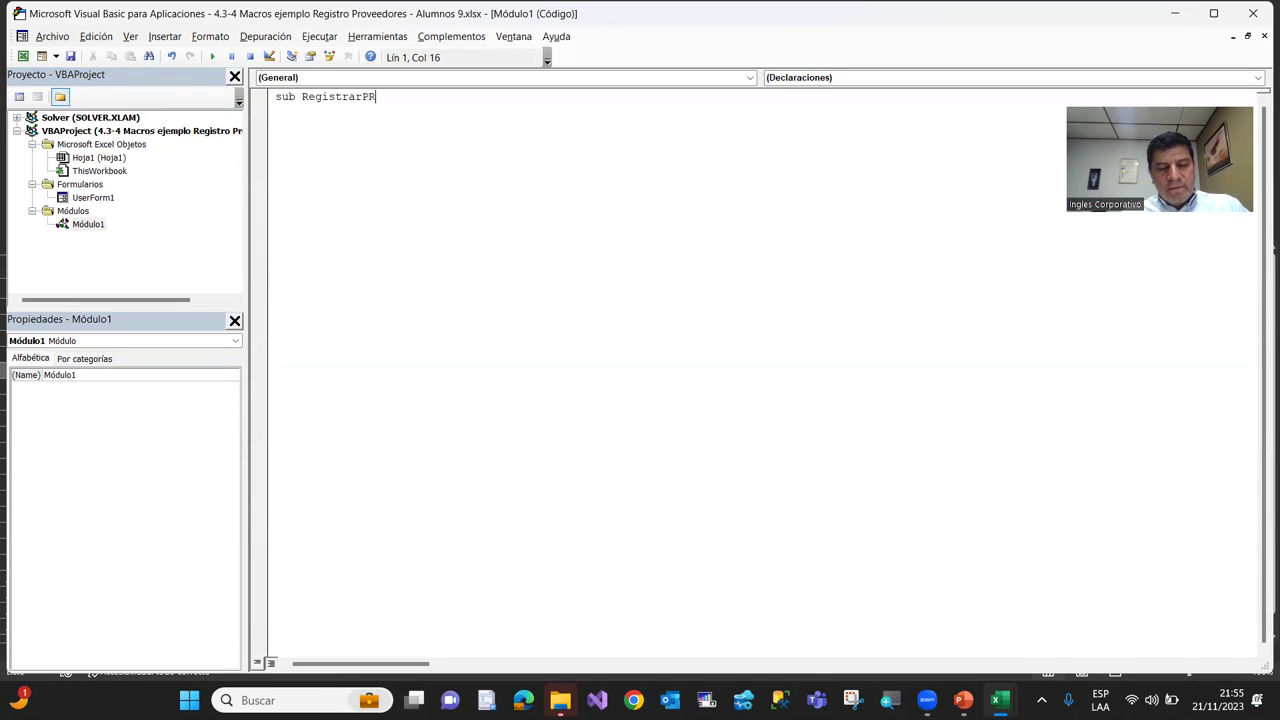
{"action": "type", "text": "ov"}
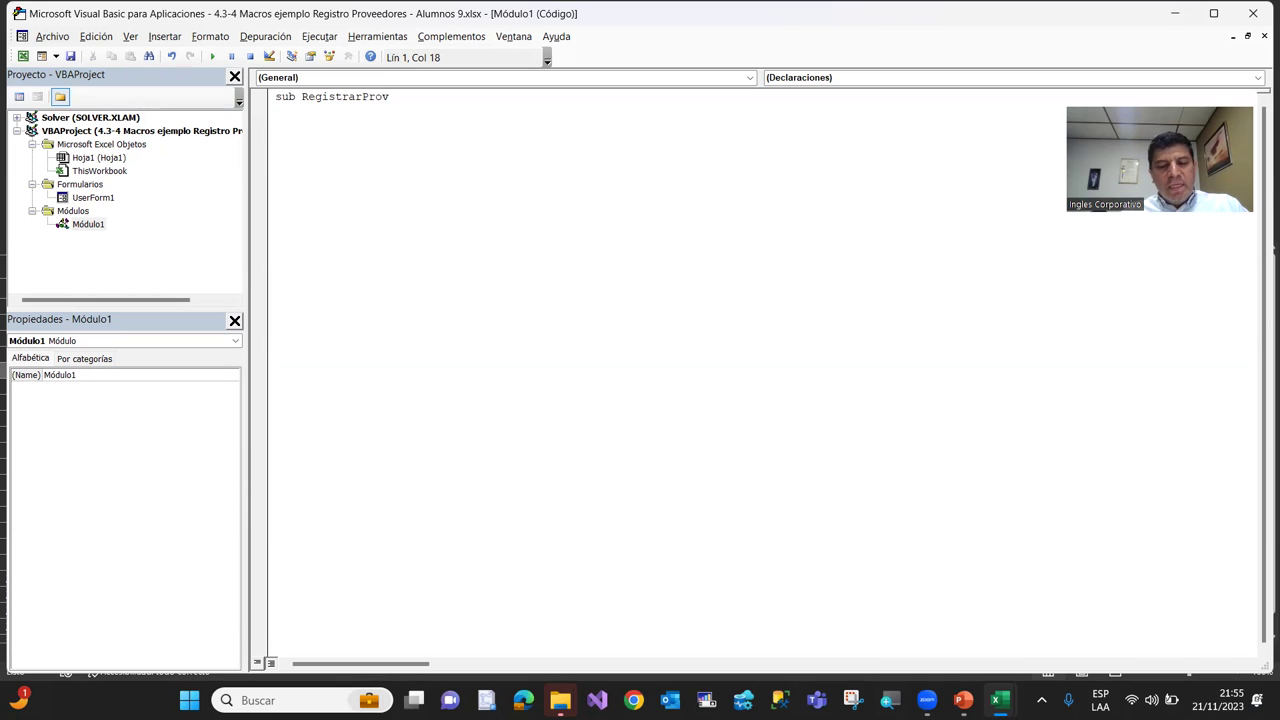
{"action": "type", "text": "()"}
{"action": "key", "text": "Return"}
{"action": "left_click", "coordinate": [275, 96]}
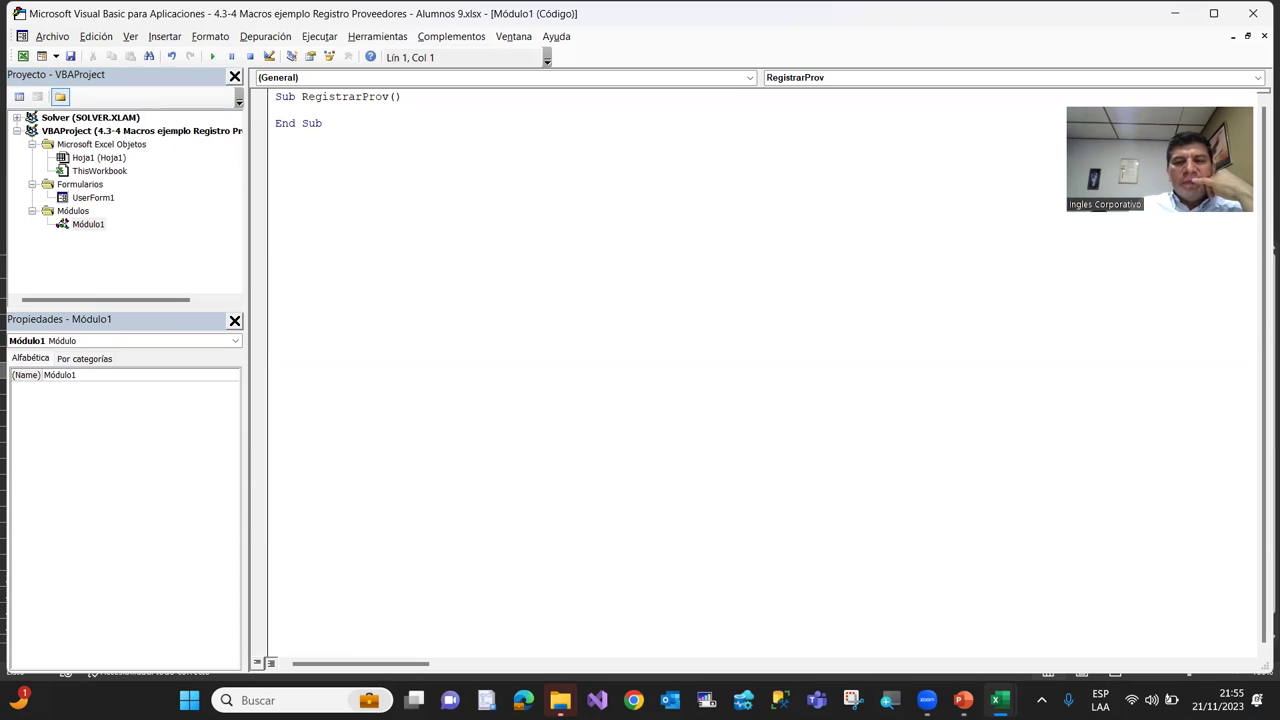
{"action": "key", "text": "Right"}
{"action": "key", "text": "Right"}
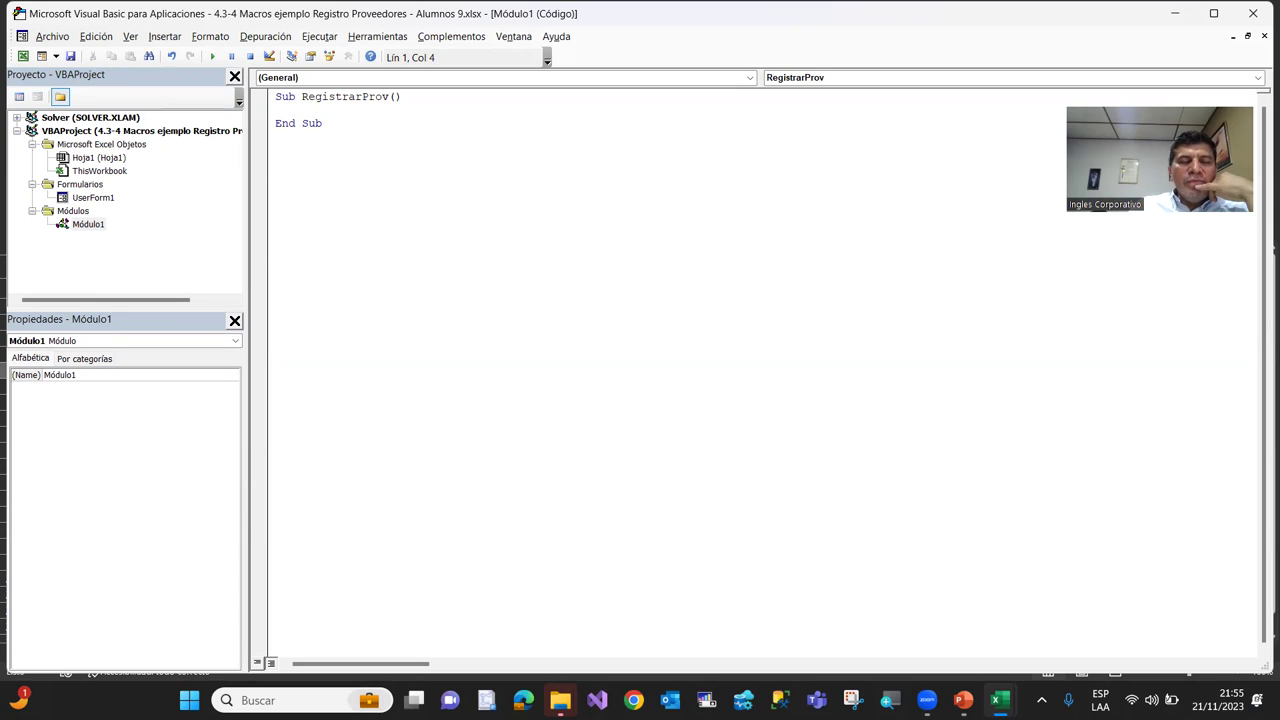
{"action": "key", "text": "Right"}
{"action": "key", "text": "Right"}
{"action": "key", "text": "Right"}
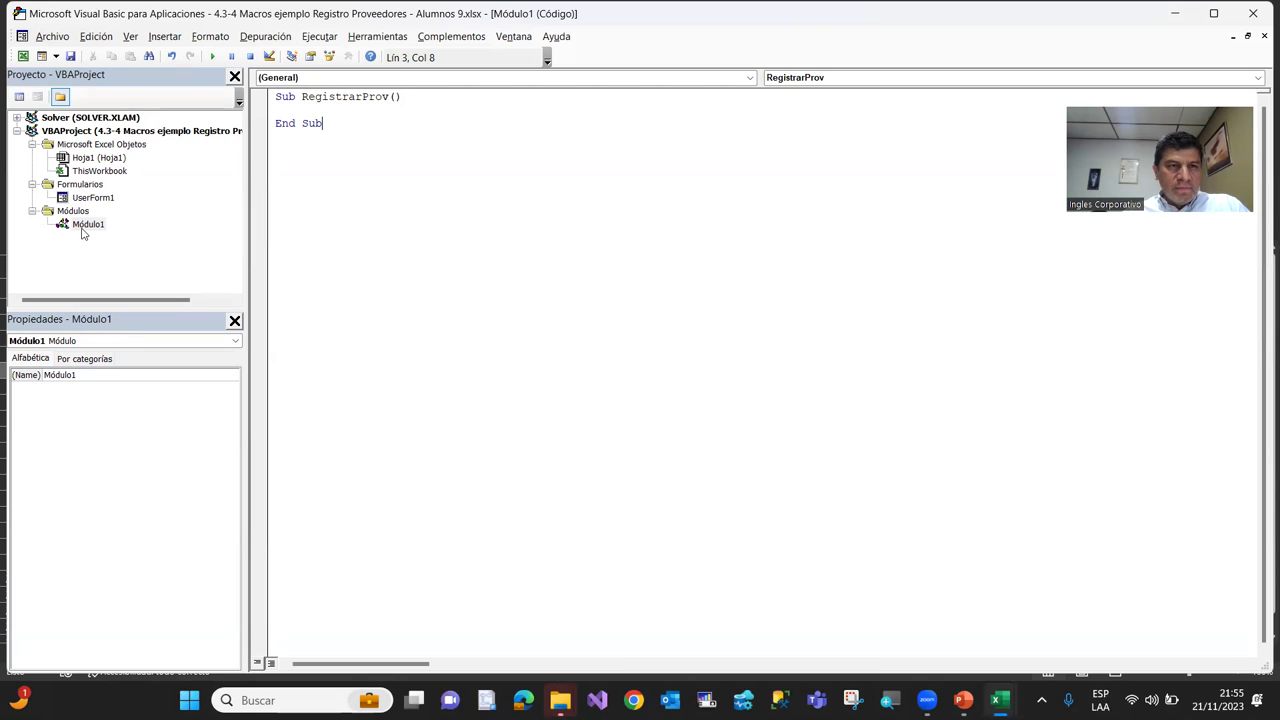
{"action": "left_click", "coordinate": [21, 59]}
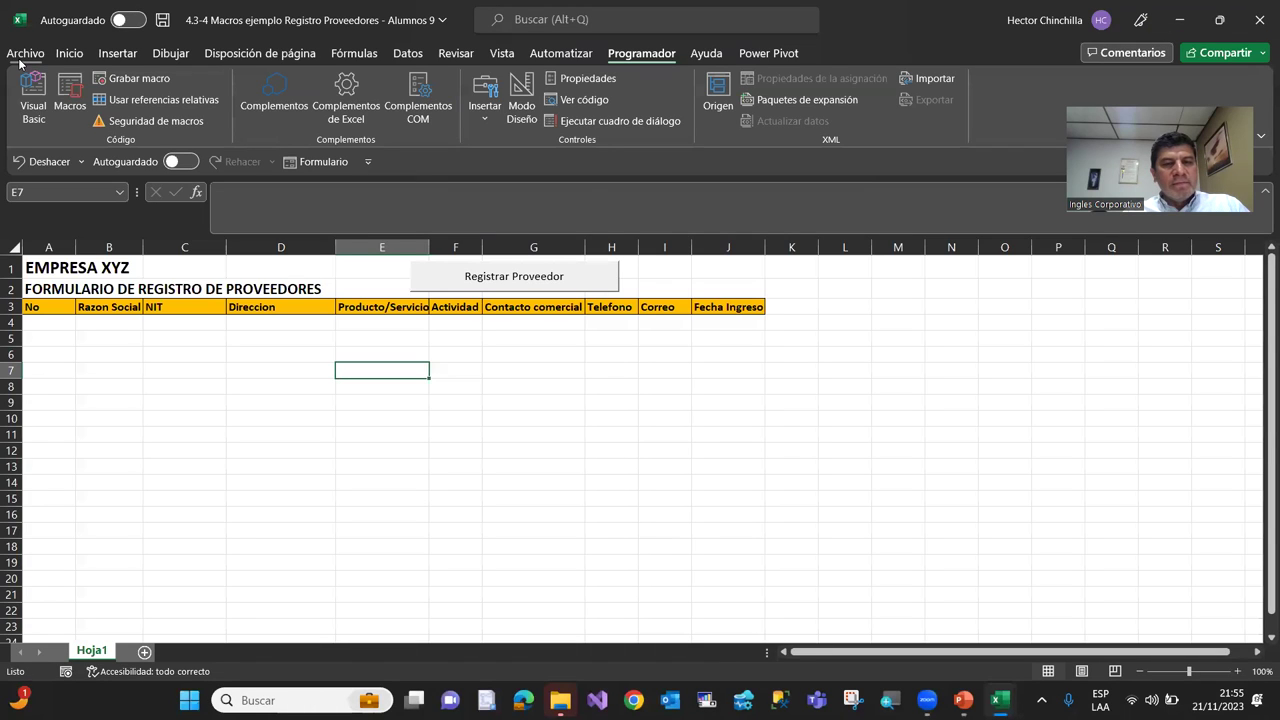
{"action": "left_click", "coordinate": [67, 101]}
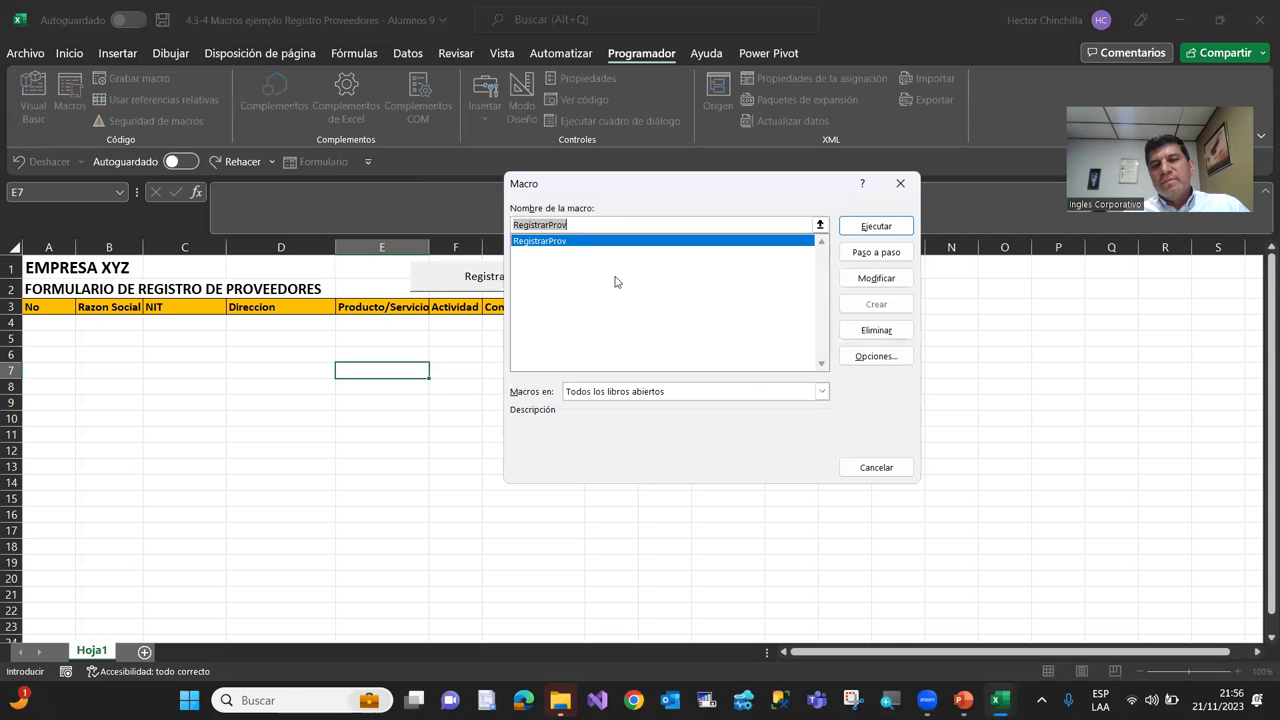
{"action": "left_click", "coordinate": [874, 468]}
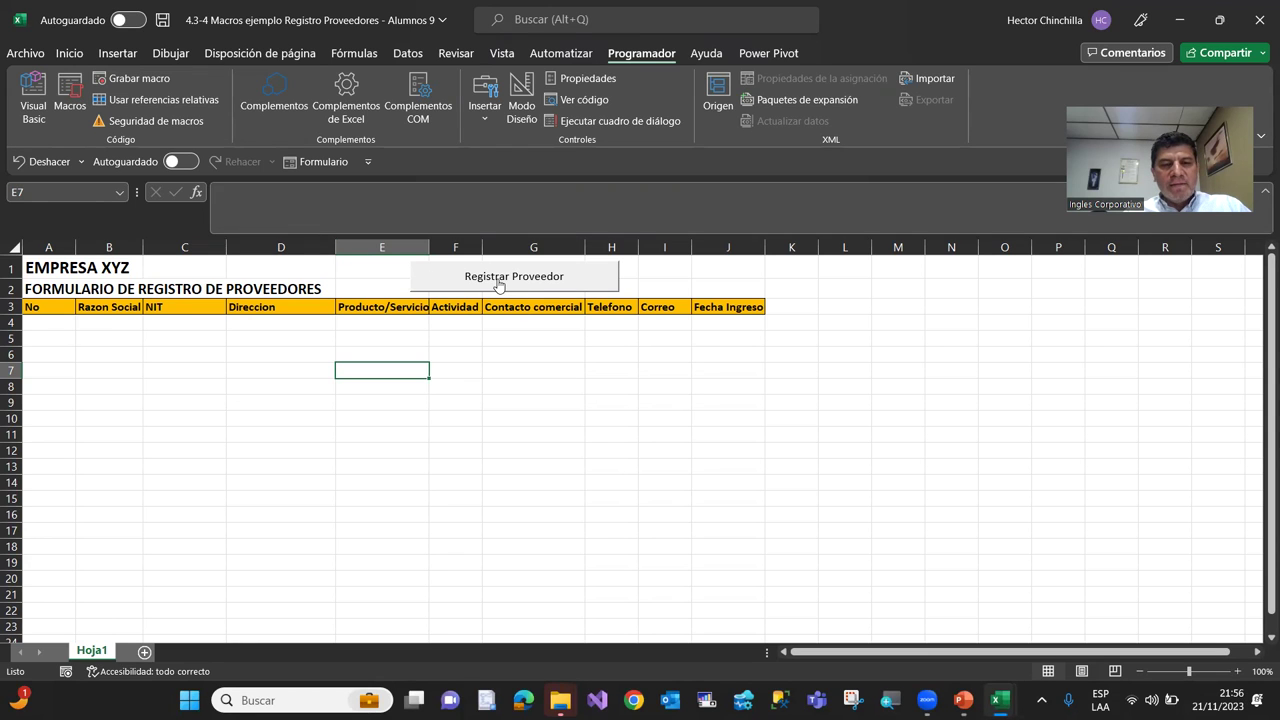
{"action": "left_click", "coordinate": [61, 112]}
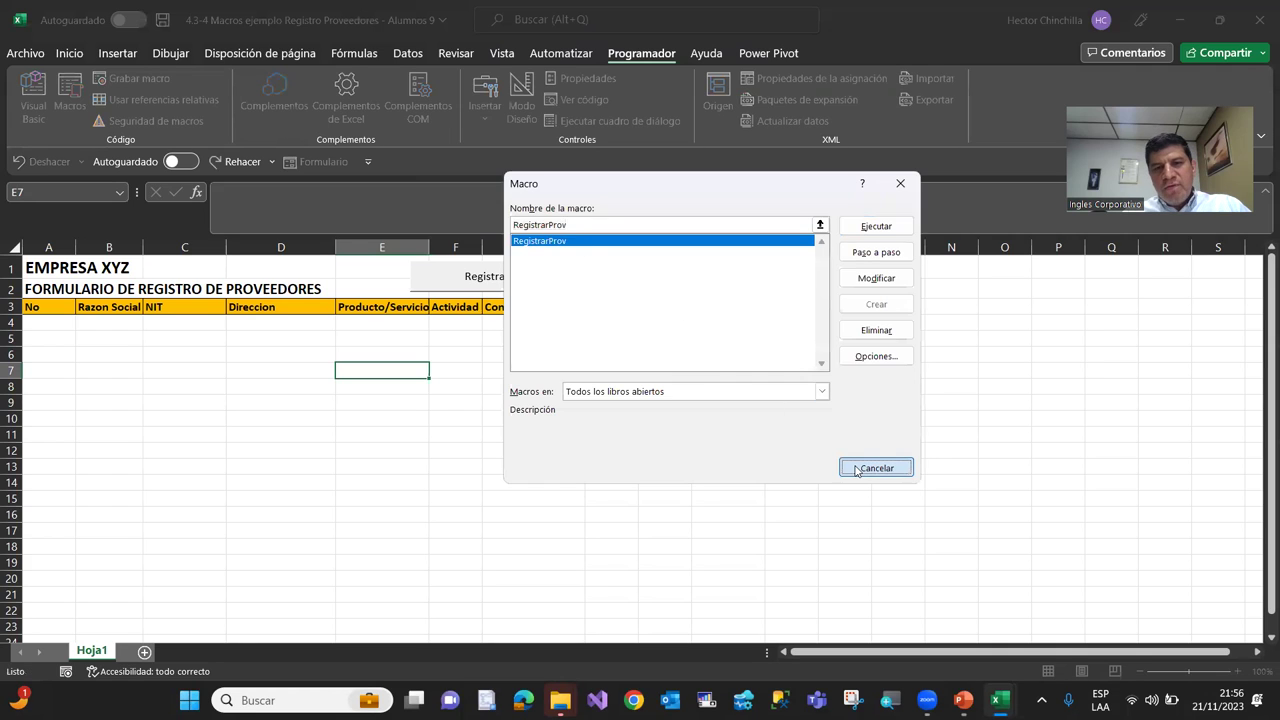
{"action": "left_click", "coordinate": [856, 470]}
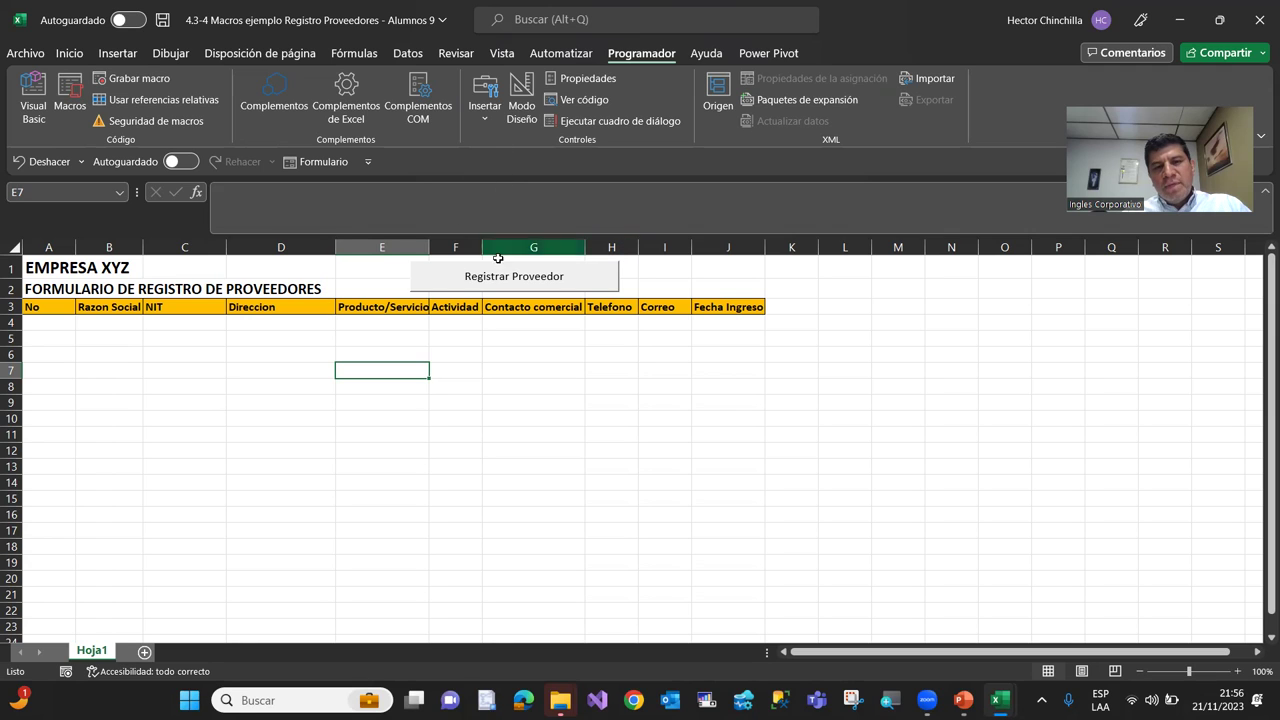
Assign the RegistrarProv macro to the Registrar Proveedor button
{"action": "right_click", "coordinate": [524, 272]}
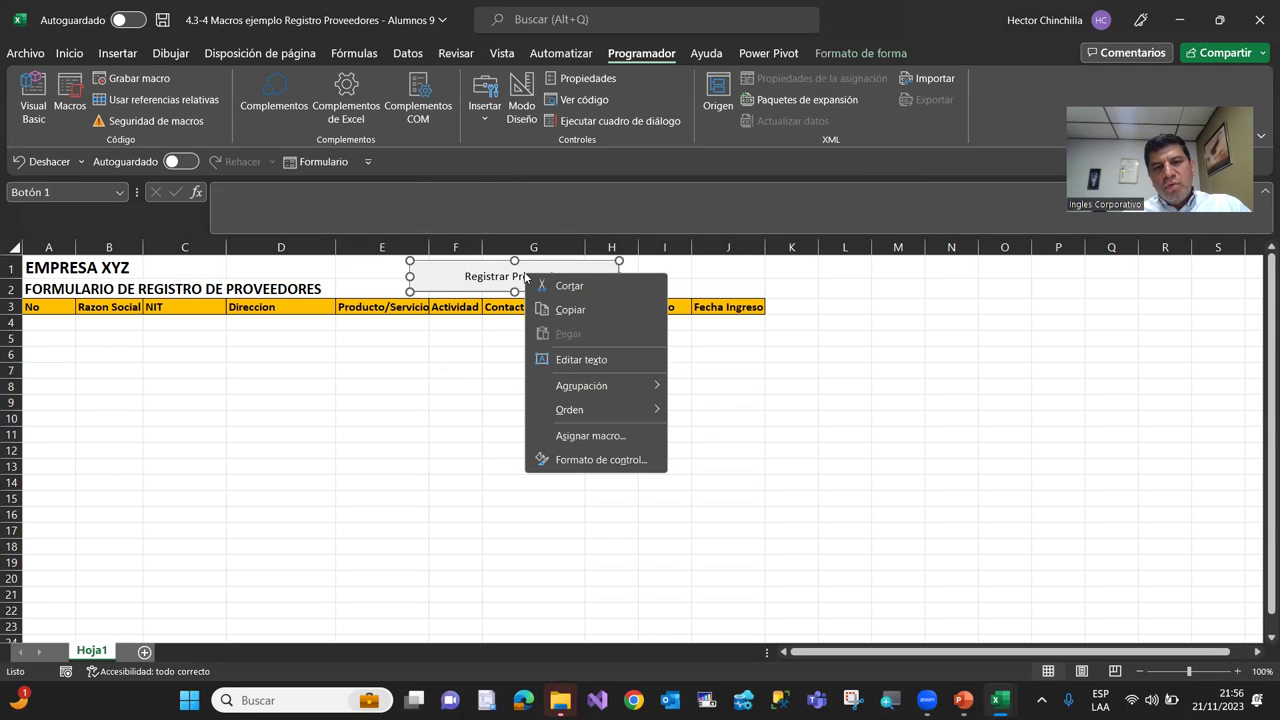
{"action": "left_click", "coordinate": [579, 437]}
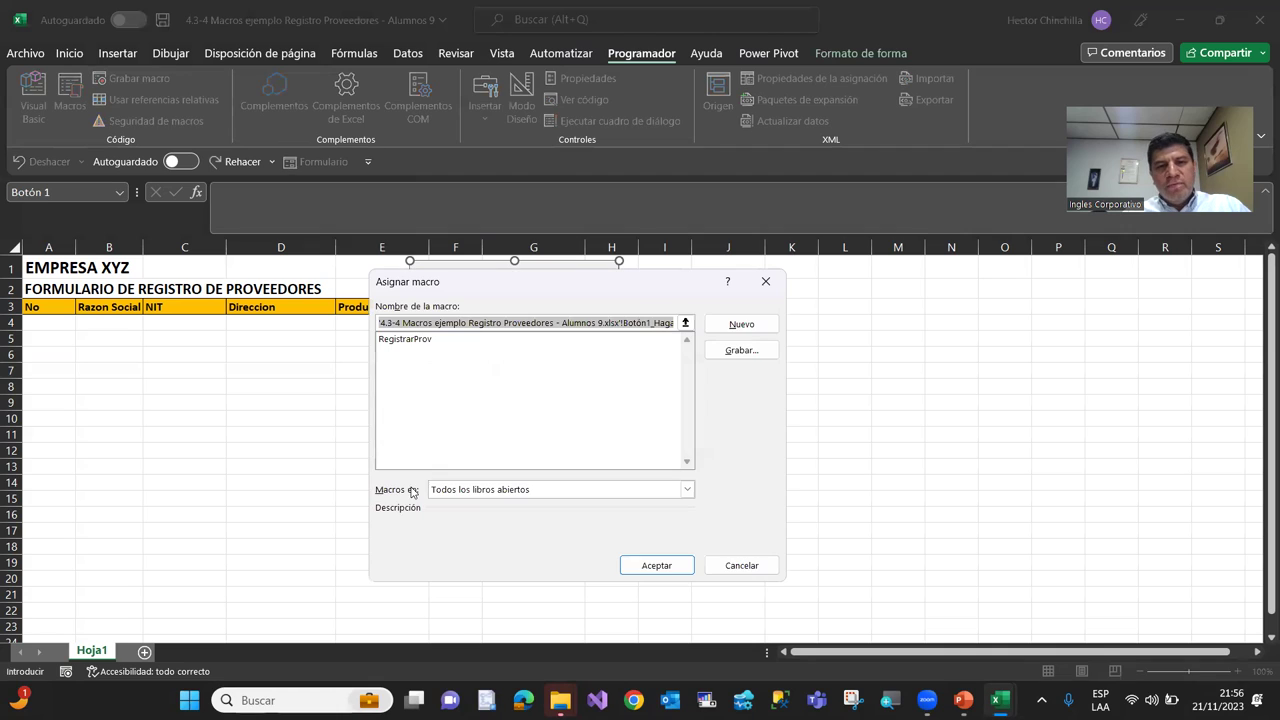
{"action": "left_click", "coordinate": [404, 340]}
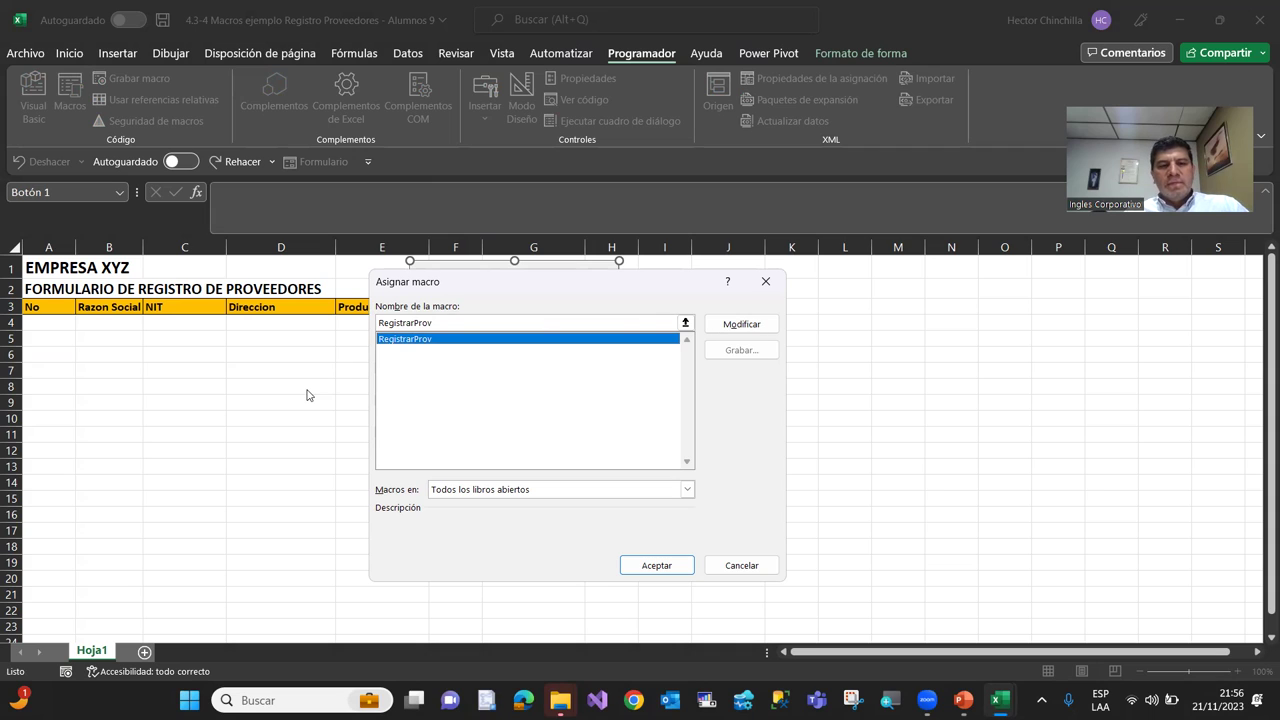
{"action": "left_click", "coordinate": [659, 571]}
{"action": "left_click", "coordinate": [250, 452]}
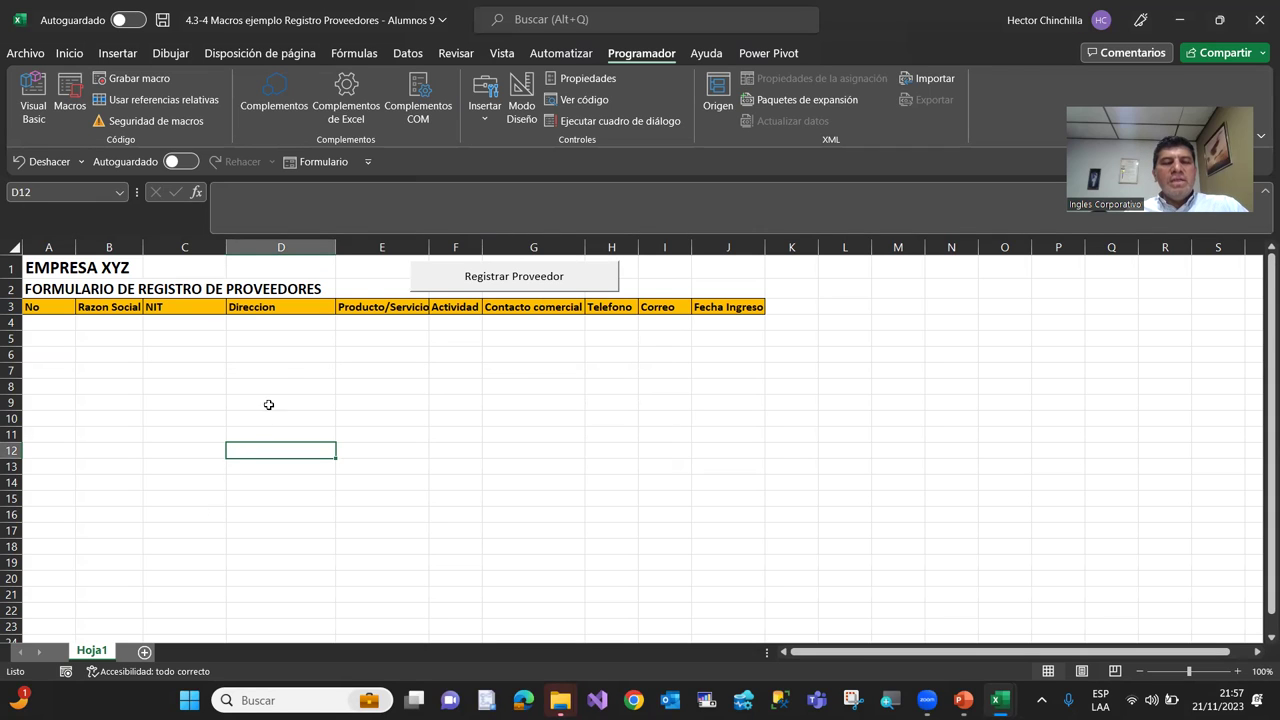
Test the Registrar Proveedor button, then return to RegistrarProv in Módulo1
{"action": "left_click", "coordinate": [503, 287]}
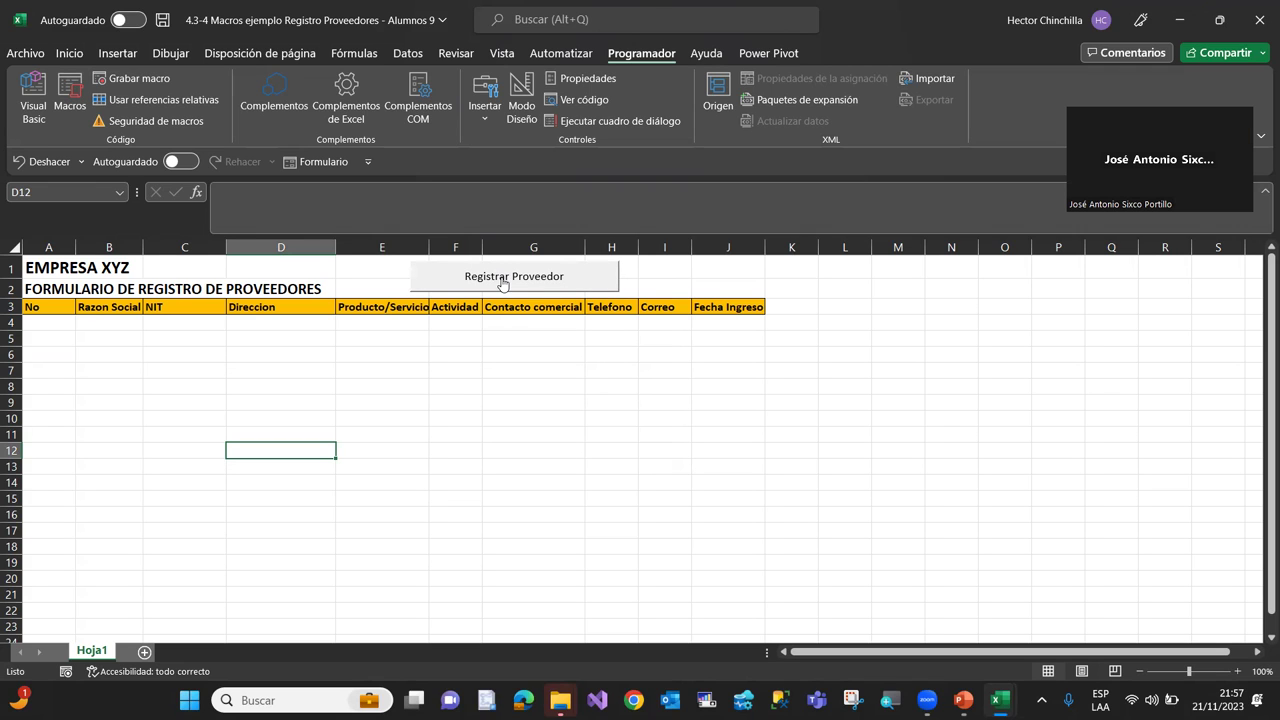
{"action": "left_click", "coordinate": [38, 112]}
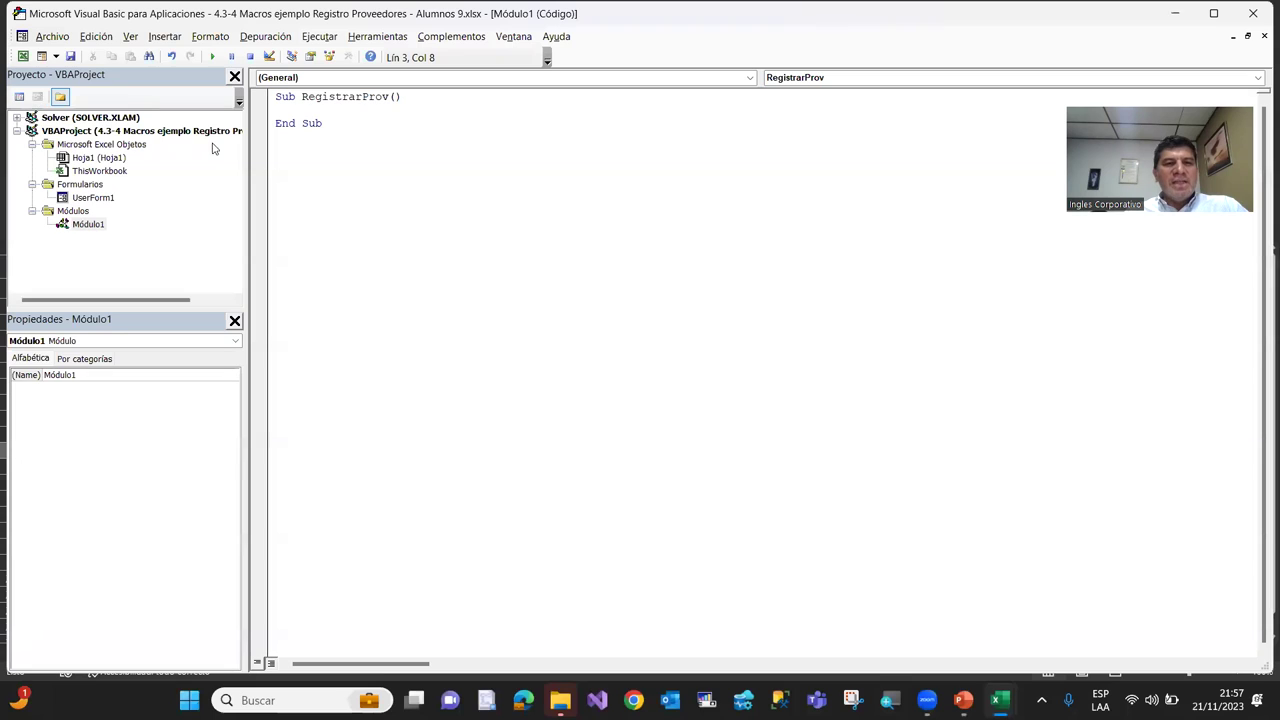
{"action": "left_click", "coordinate": [288, 110]}
Remove the extra blank lines and leave one indented empty line inside RegistrarProv, then show Excel
{"action": "key", "text": "Return"}
{"action": "key", "text": "Return"}
{"action": "key", "text": "shift+Down"}
{"action": "key", "text": "shift+Down"}
{"action": "key", "text": "Delete"}
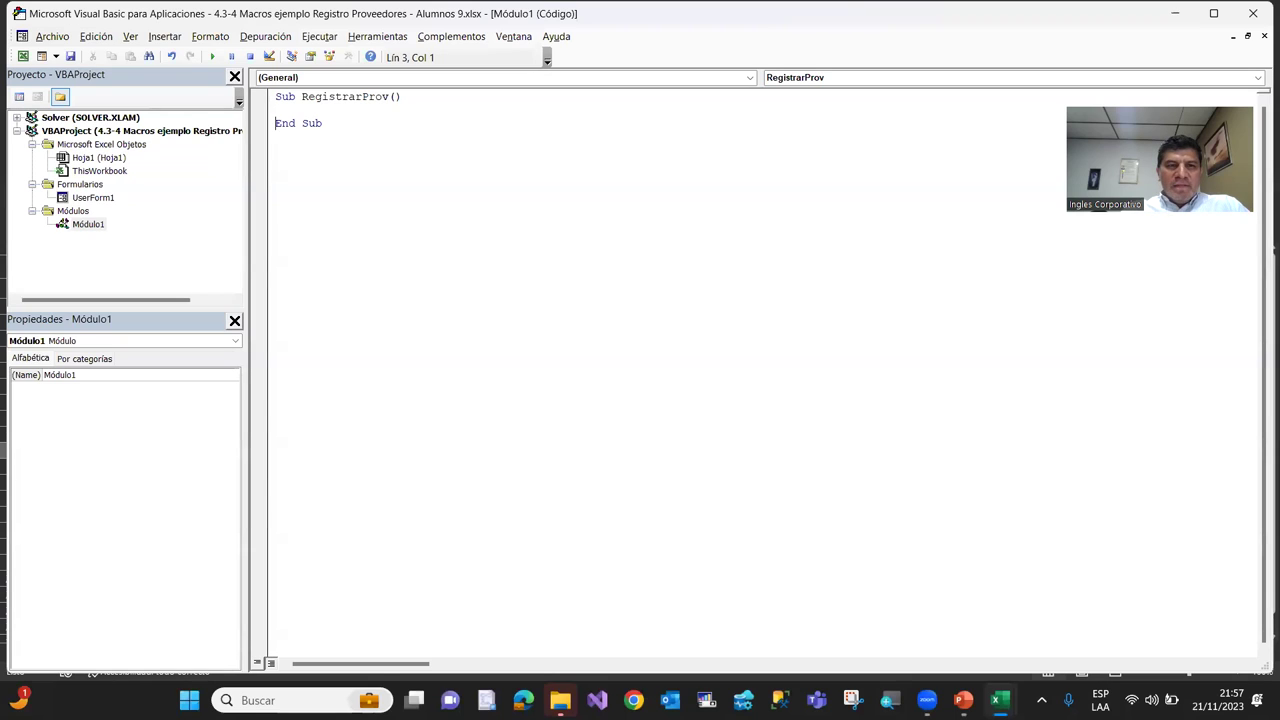
{"action": "left_click", "coordinate": [292, 108]}
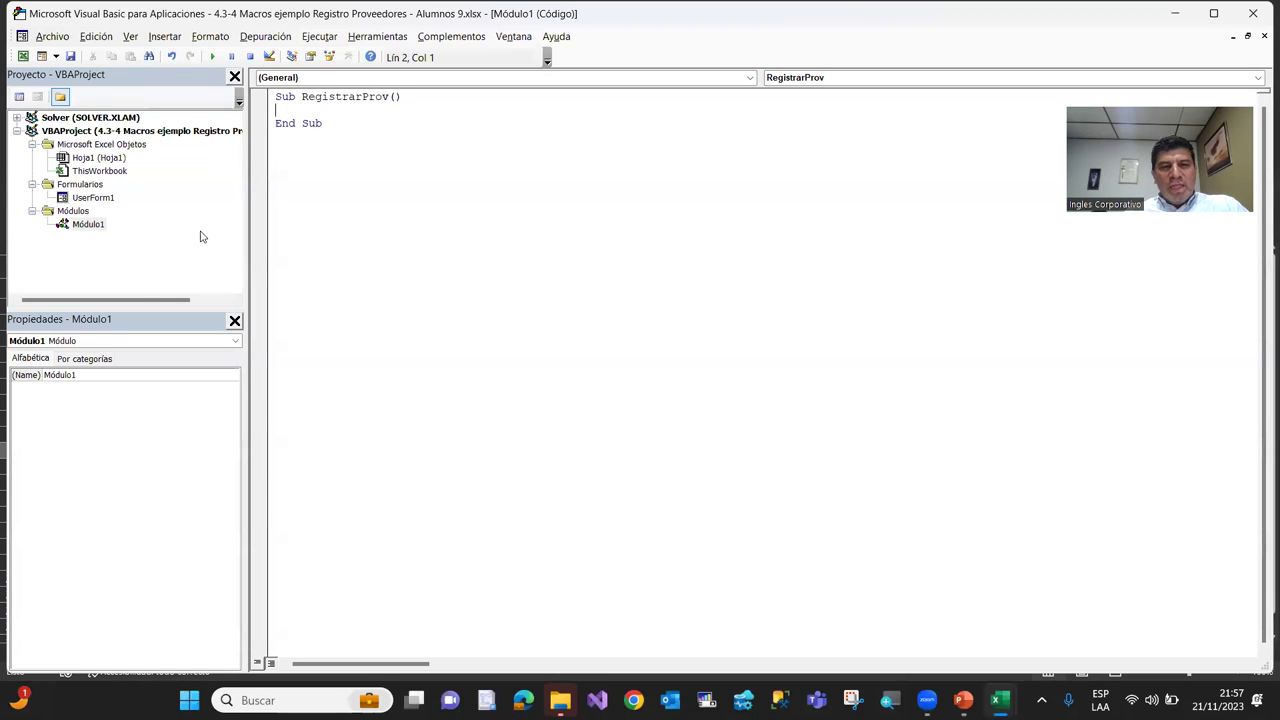
{"action": "key", "text": "Tab"}
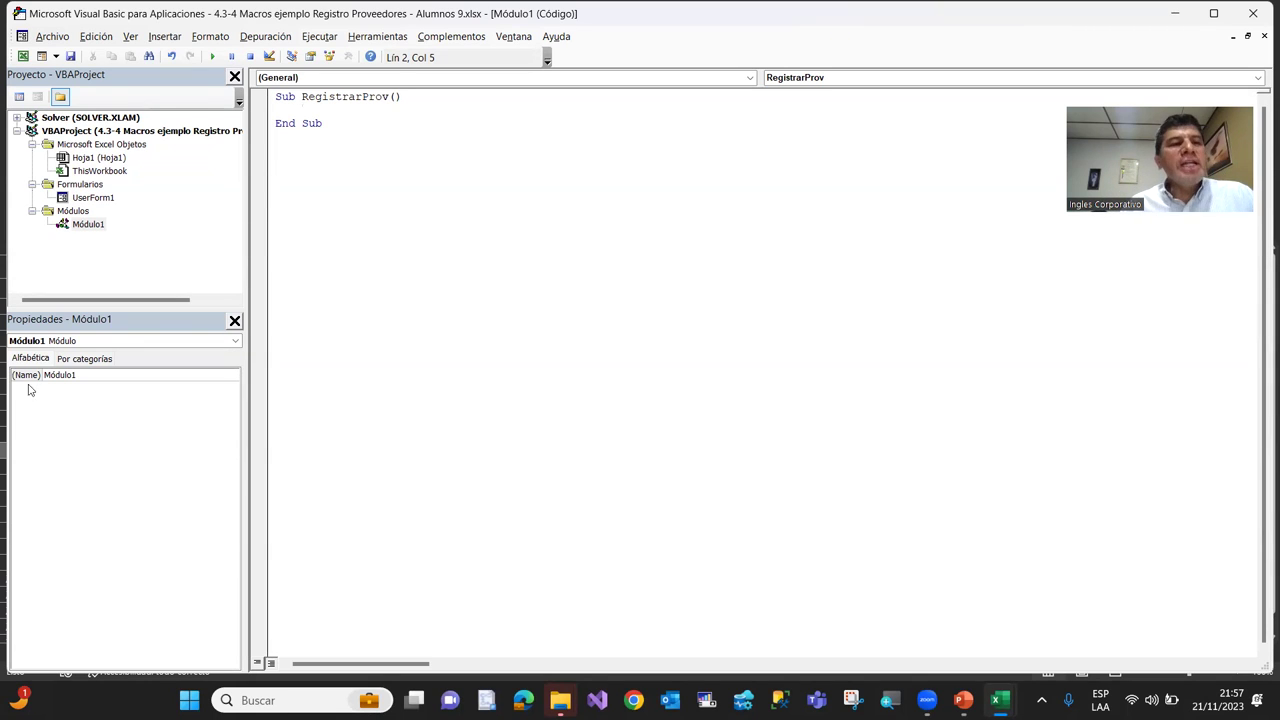
{"action": "left_click", "coordinate": [21, 57]}
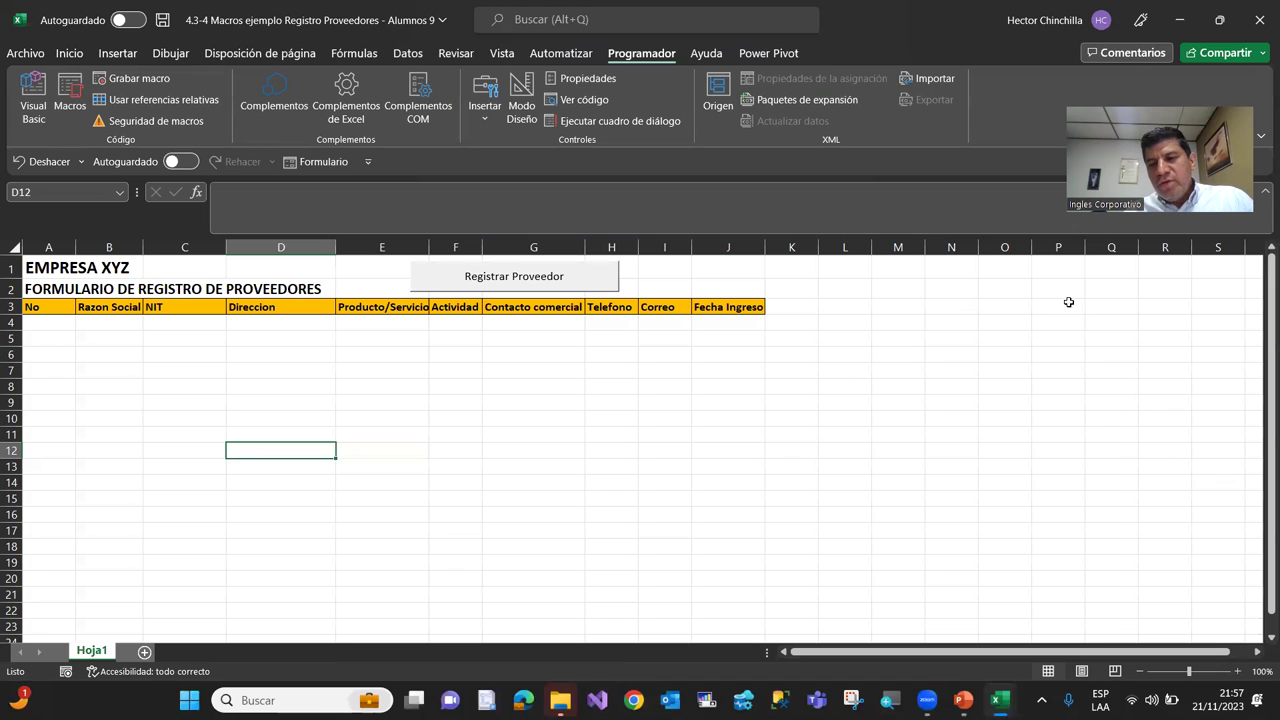
Reopen the VBA editor, review the UserForm1 design, and return to Módulo1's RegistrarProv code
{"action": "left_click", "coordinate": [30, 103]}
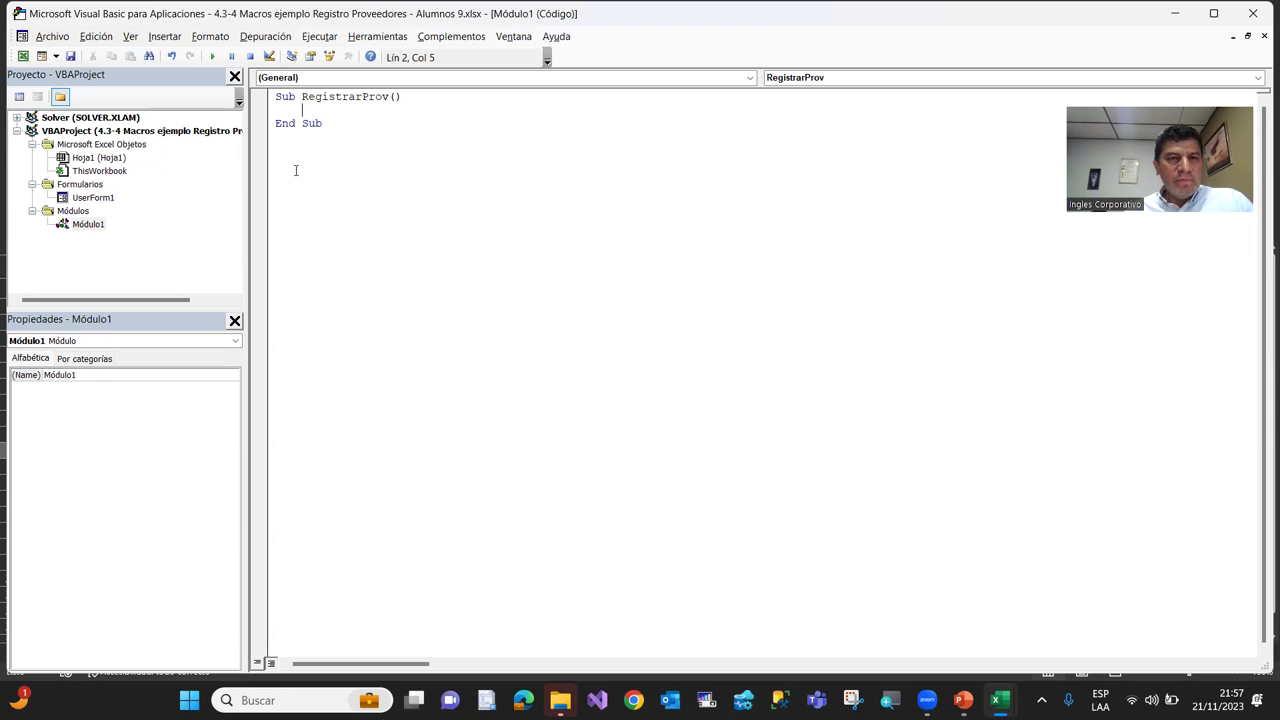
{"action": "left_click", "coordinate": [93, 198]}
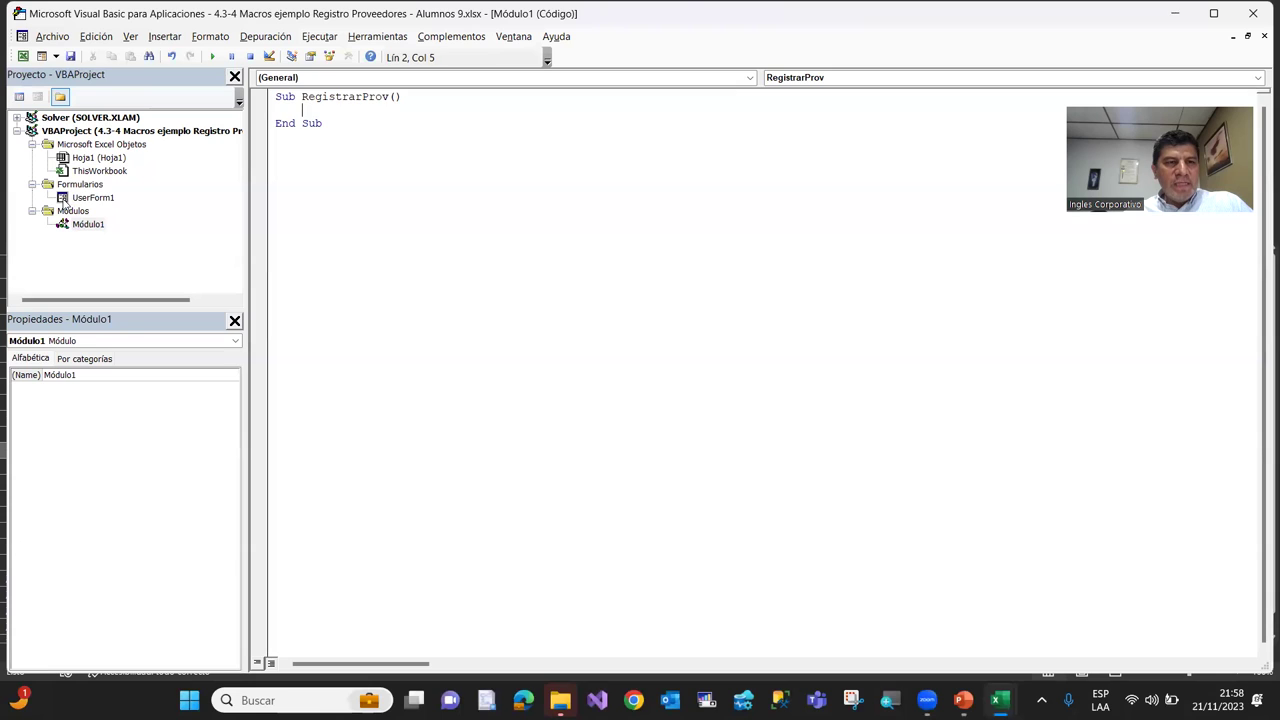
{"action": "double_click", "coordinate": [95, 198]}
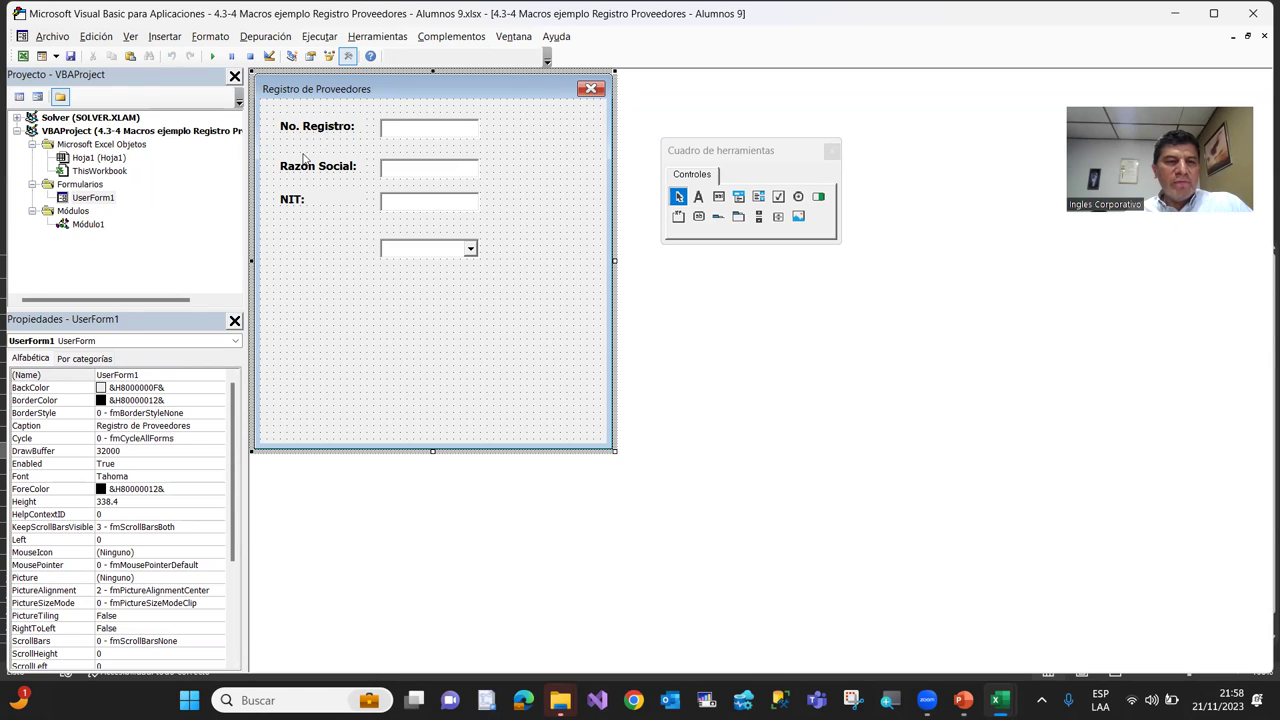
{"action": "double_click", "coordinate": [77, 226]}
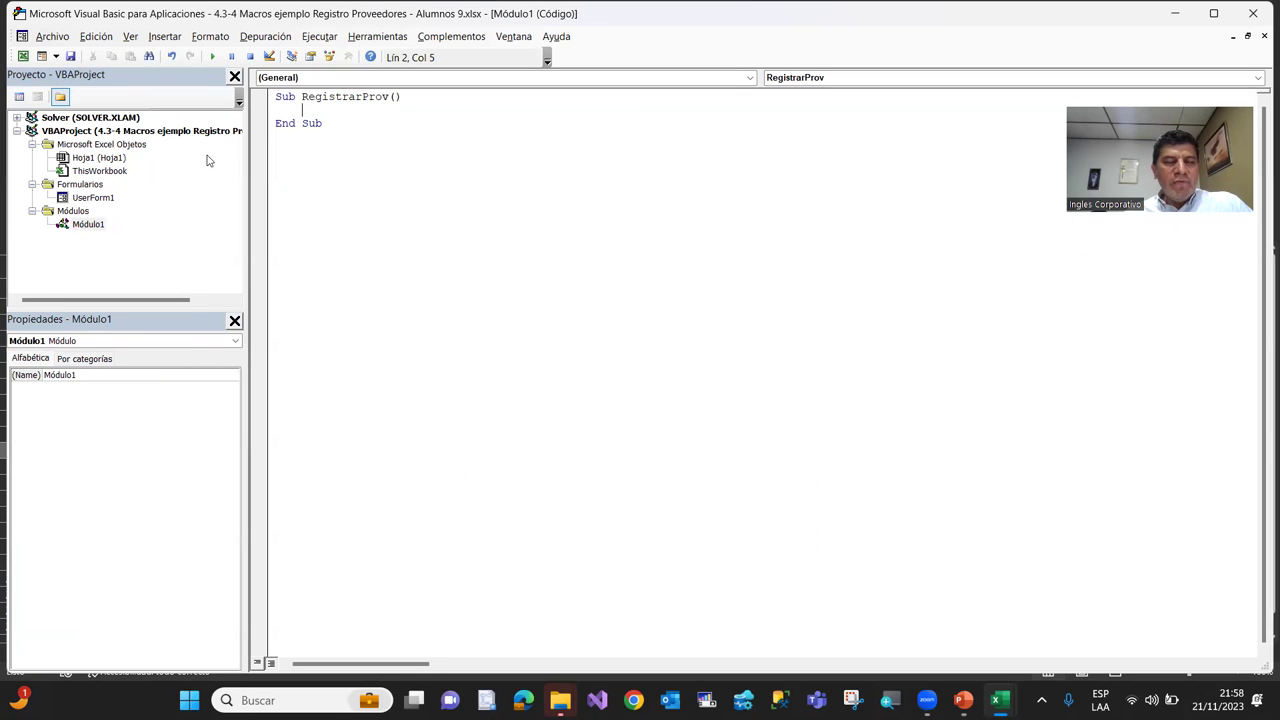
Write UserForm1.Show inside RegistrarProv and delete the leftover blank line before End Sub
{"action": "type", "text": "userforma"}
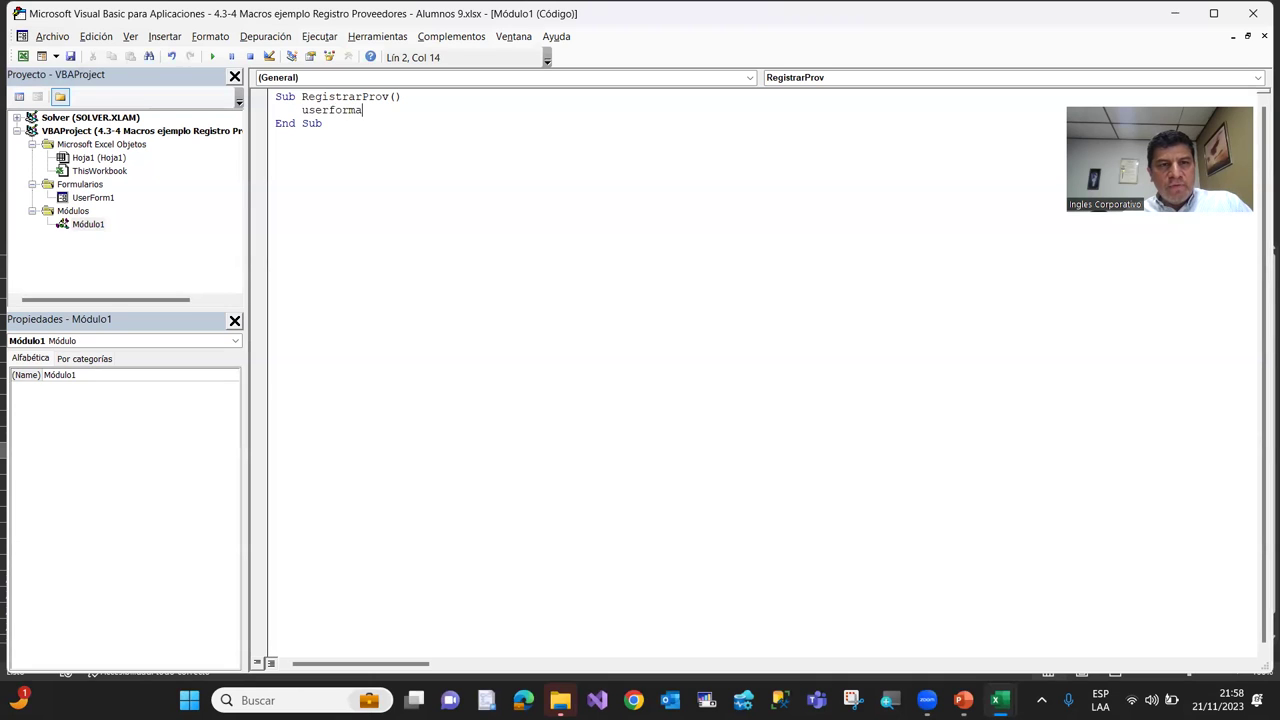
{"action": "key", "text": "BackSpace"}
{"action": "type", "text": "1"}
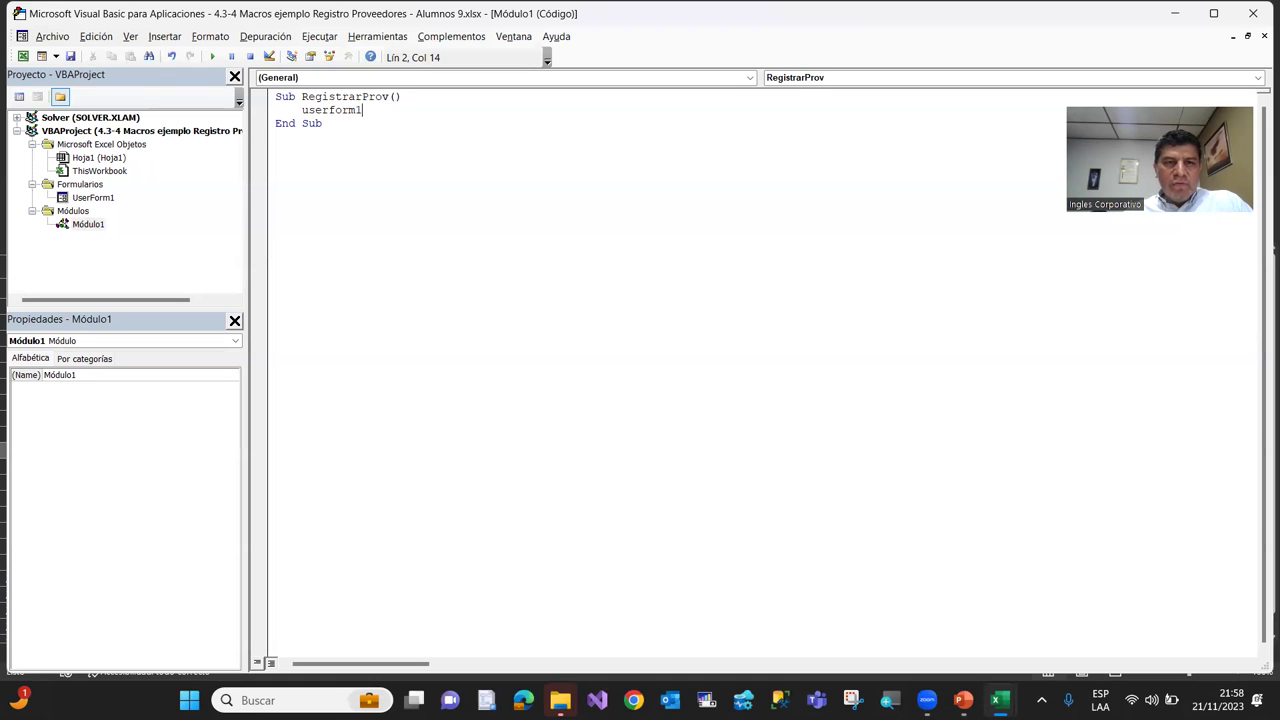
{"action": "type", "text": "."}
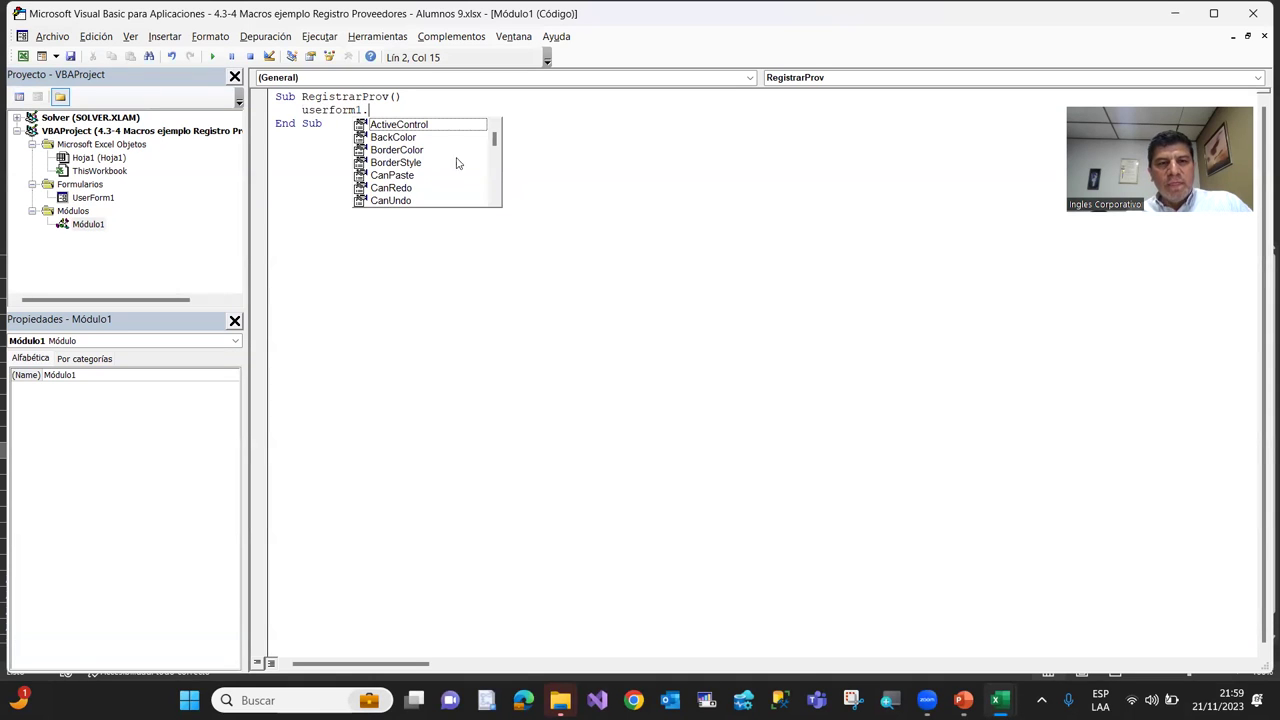
{"action": "left_click_drag", "start_coordinate": [495, 143], "coordinate": [491, 172]}
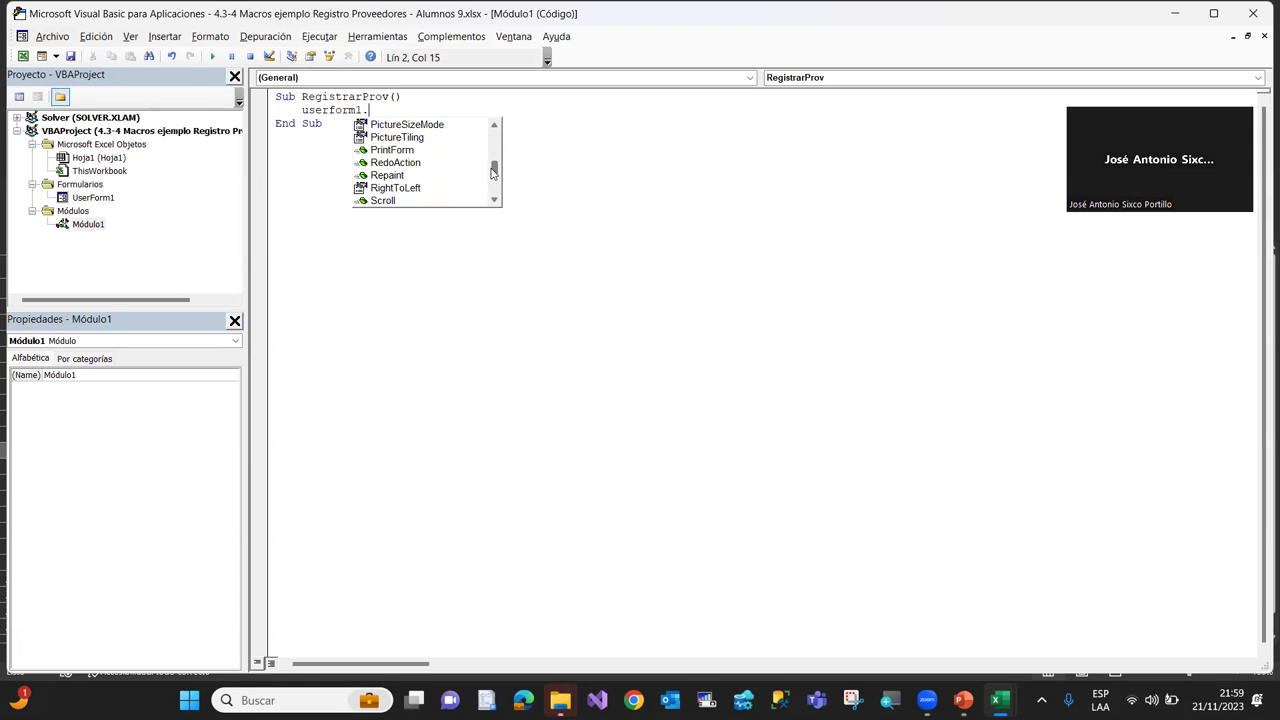
{"action": "type", "text": "s"}
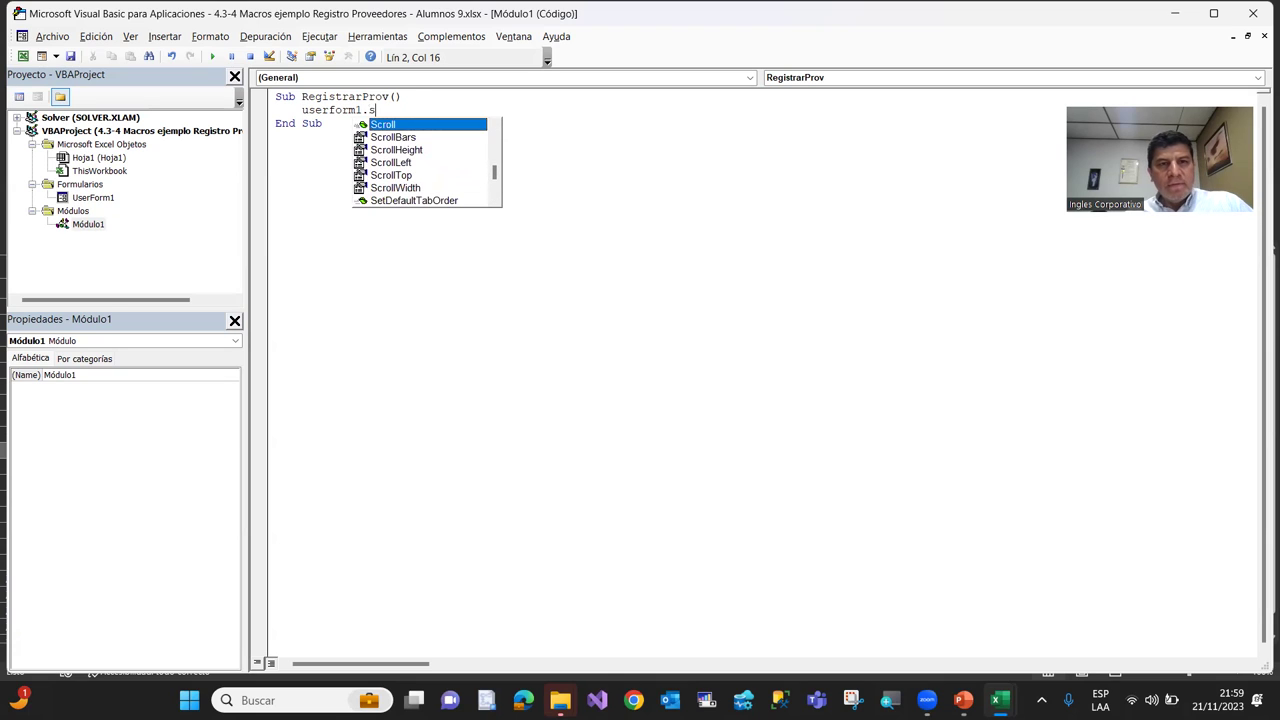
{"action": "type", "text": "h"}
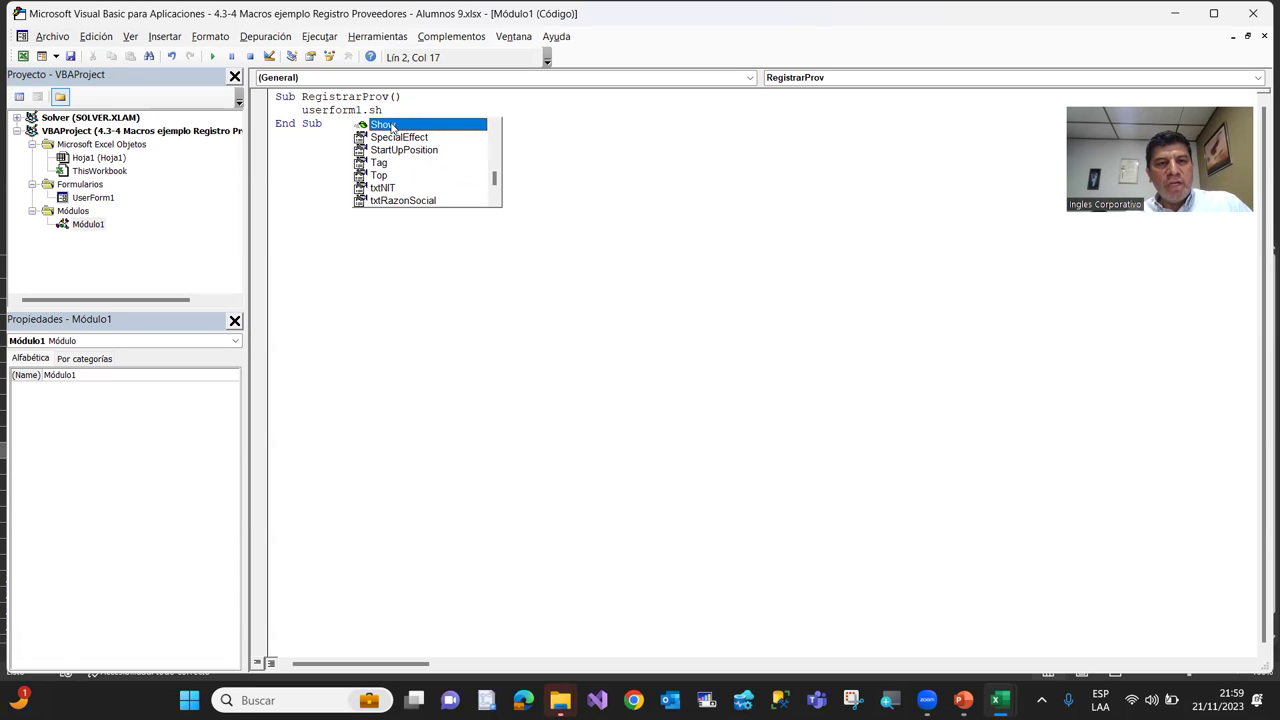
{"action": "double_click", "coordinate": [392, 126]}
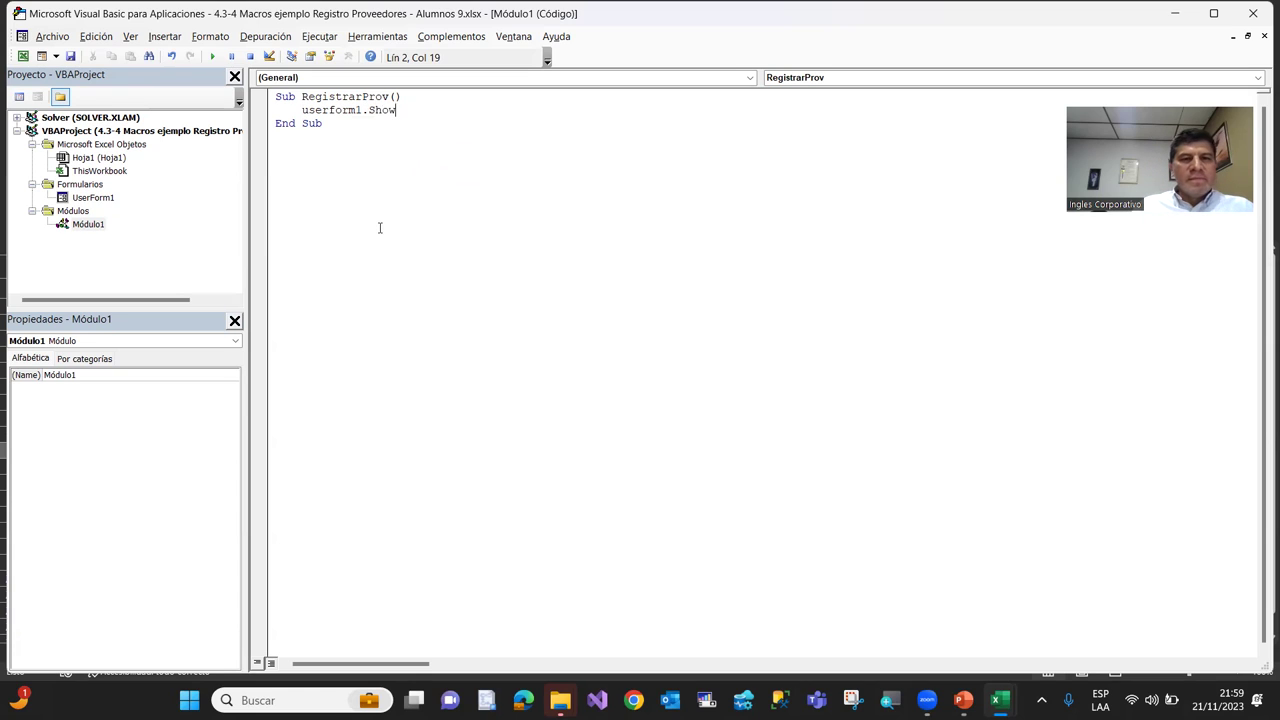
{"action": "key", "text": "Return"}
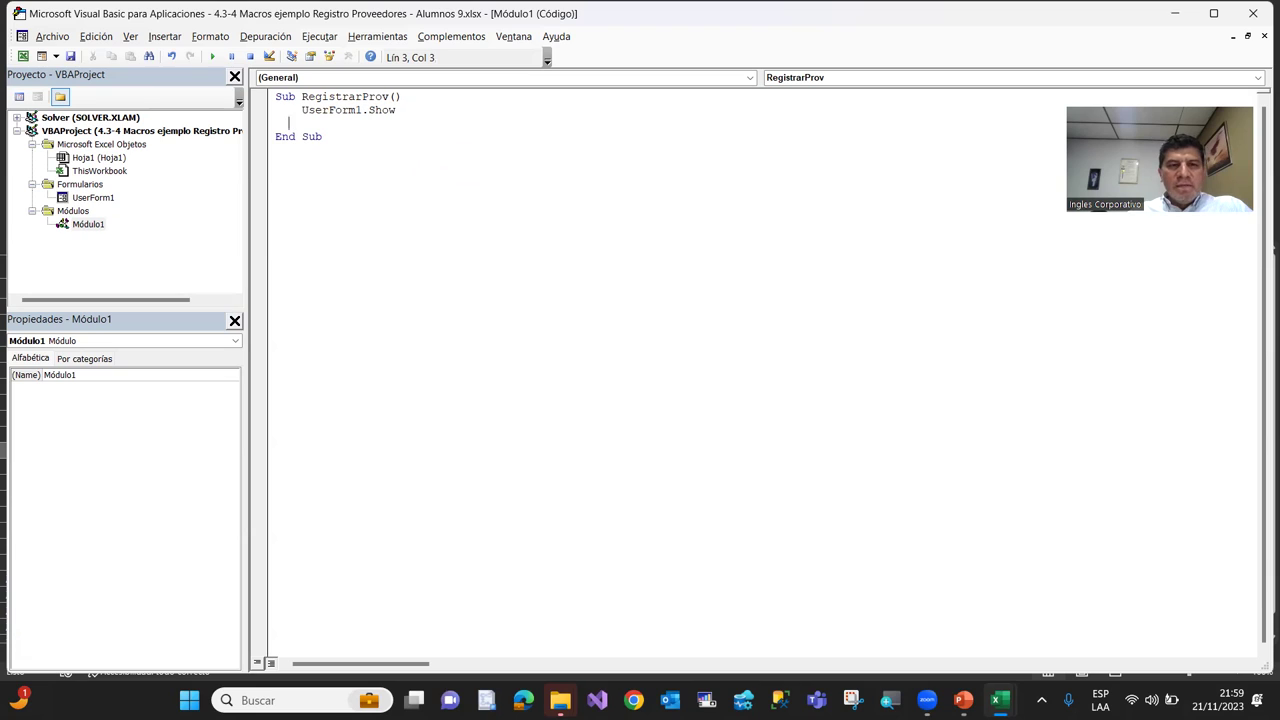
{"action": "key", "text": "shift+Right"}
{"action": "key", "text": "Left"}
{"action": "key", "text": "Delete"}
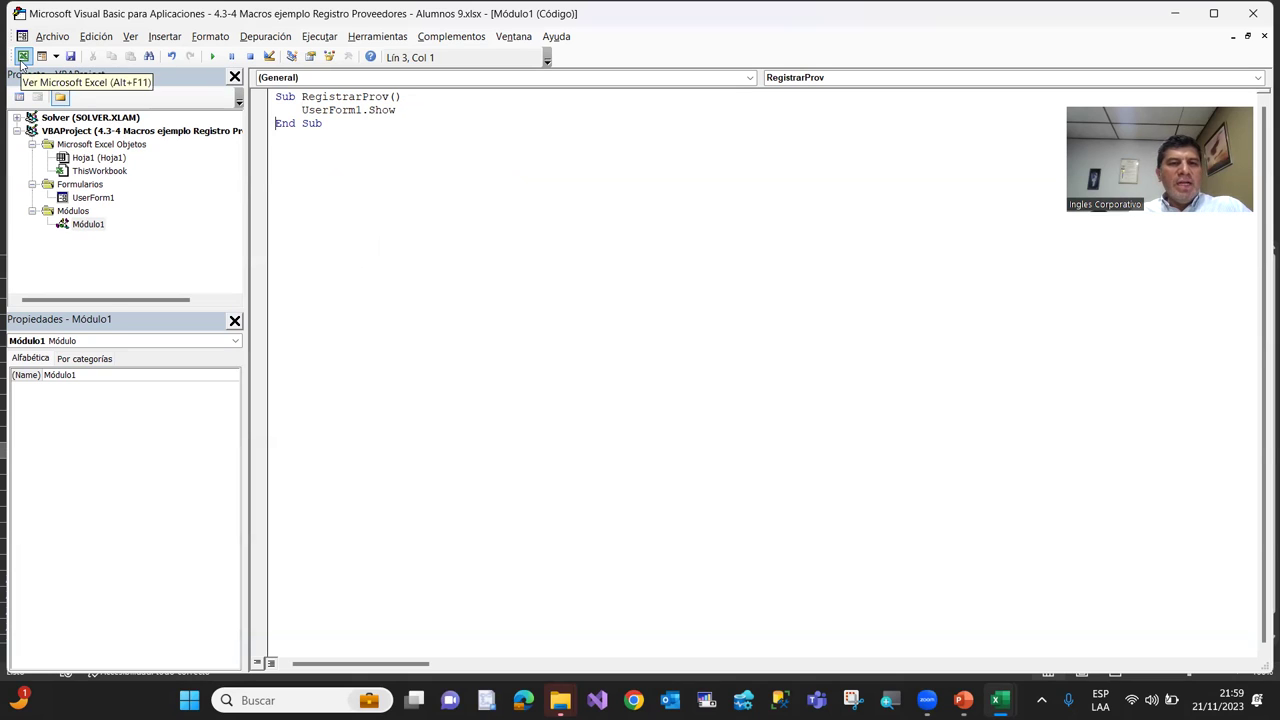
Open the Registro de Proveedores form from the Registrar Proveedor button, try its fields, and close it
{"action": "left_click", "coordinate": [22, 58]}
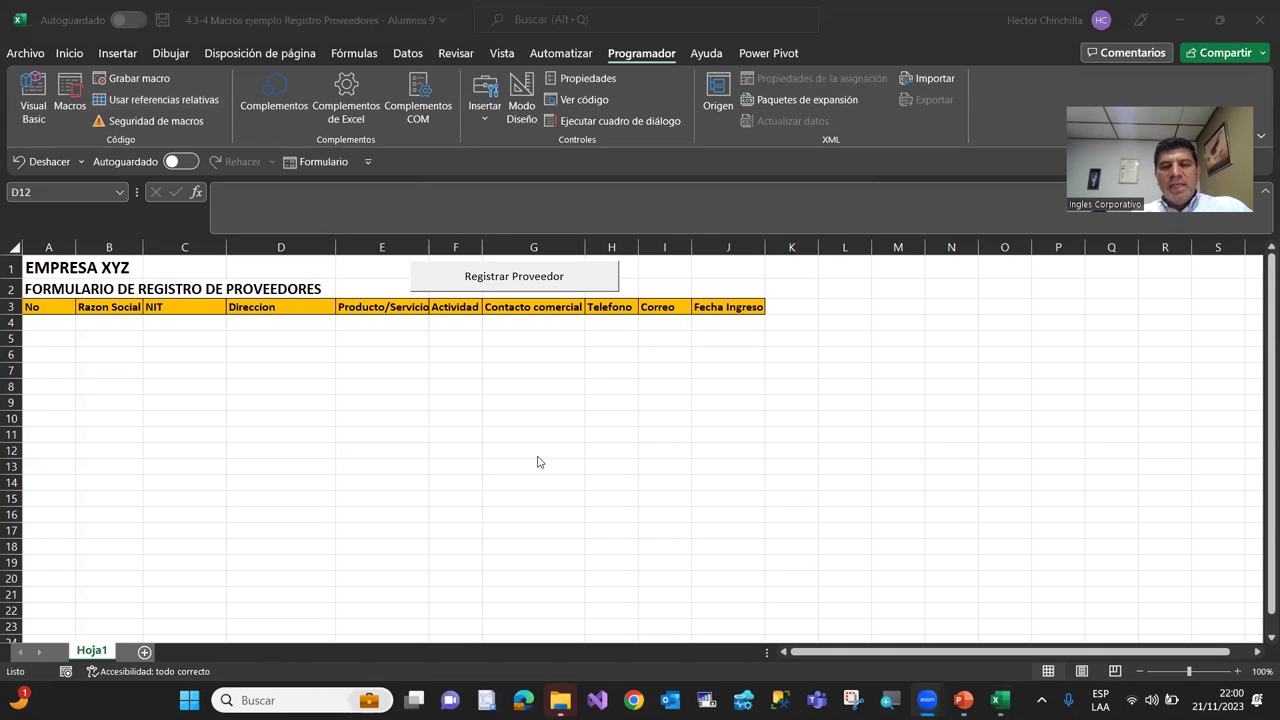
{"action": "left_click", "coordinate": [521, 279]}
{"action": "left_click", "coordinate": [525, 281]}
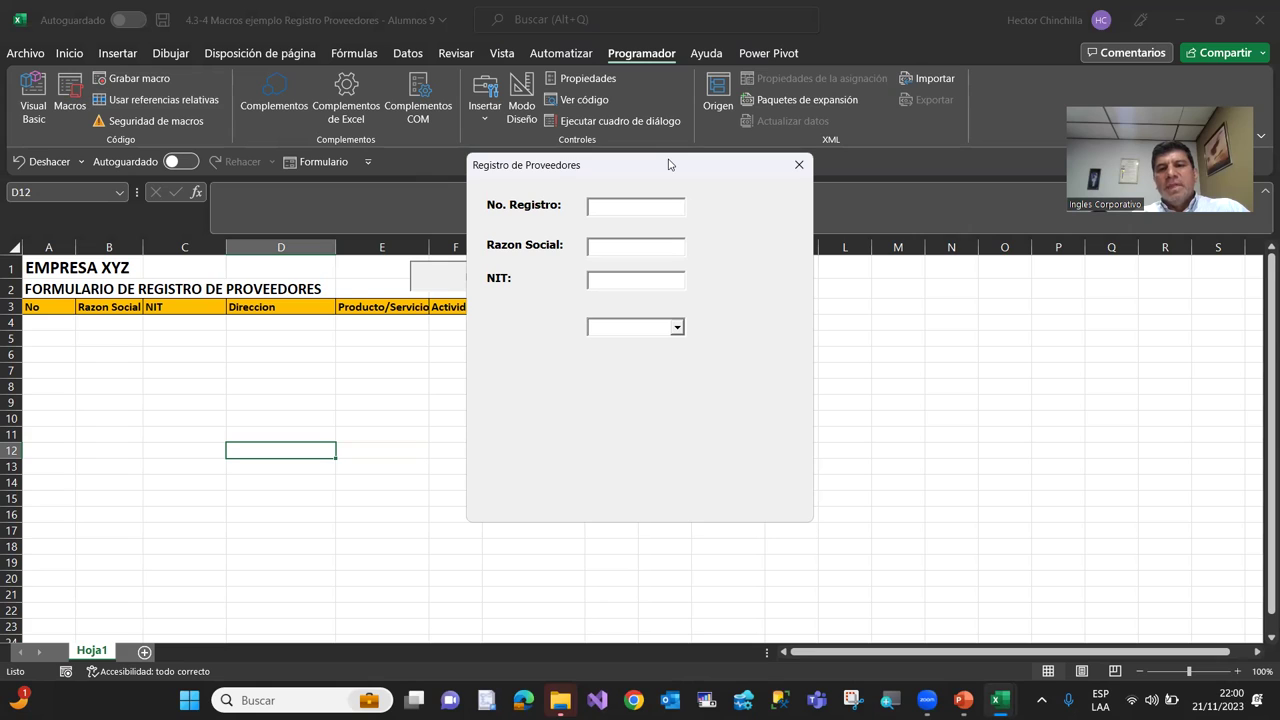
{"action": "left_click_drag", "start_coordinate": [669, 164], "coordinate": [919, 150]}
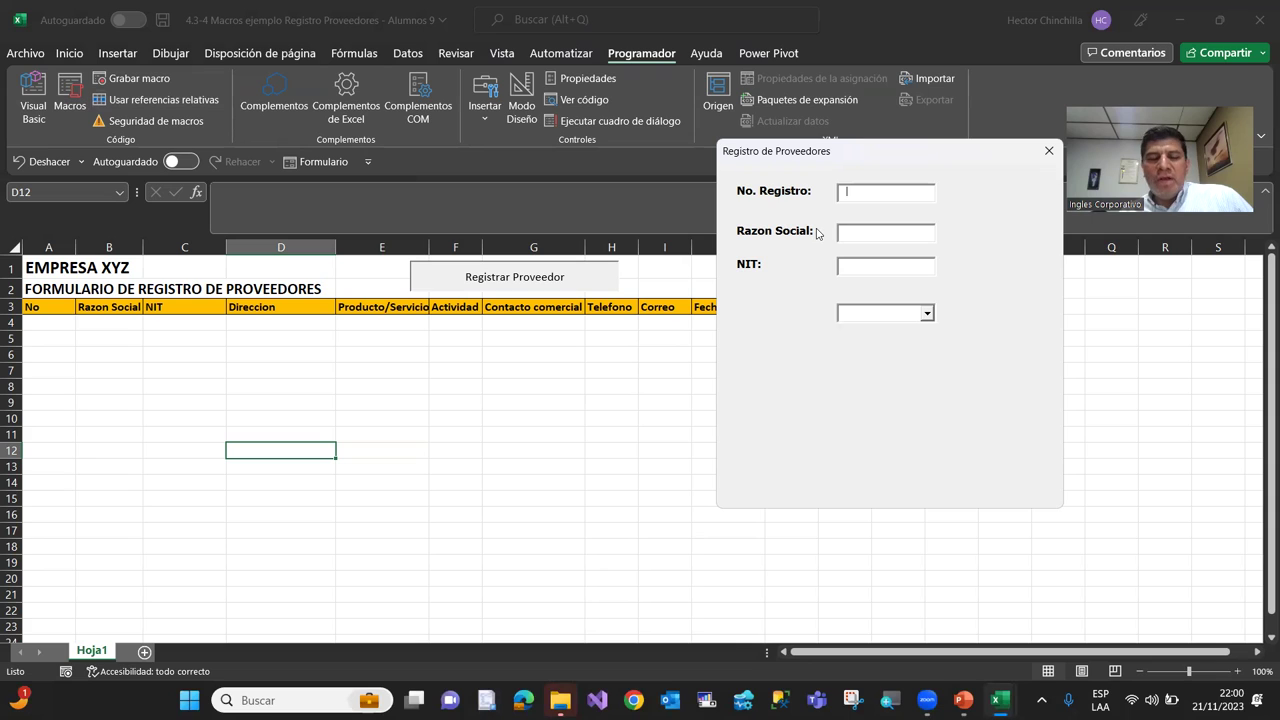
{"action": "key", "text": "Tab"}
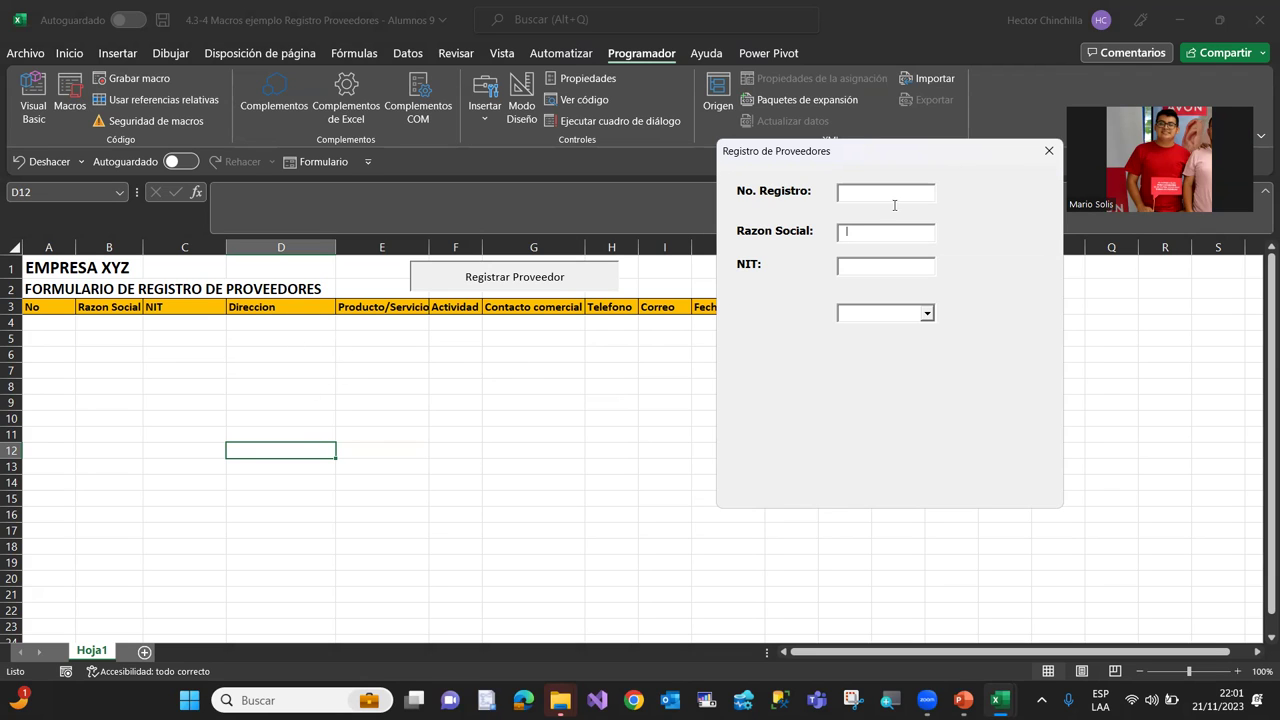
{"action": "left_click", "coordinate": [1047, 152]}
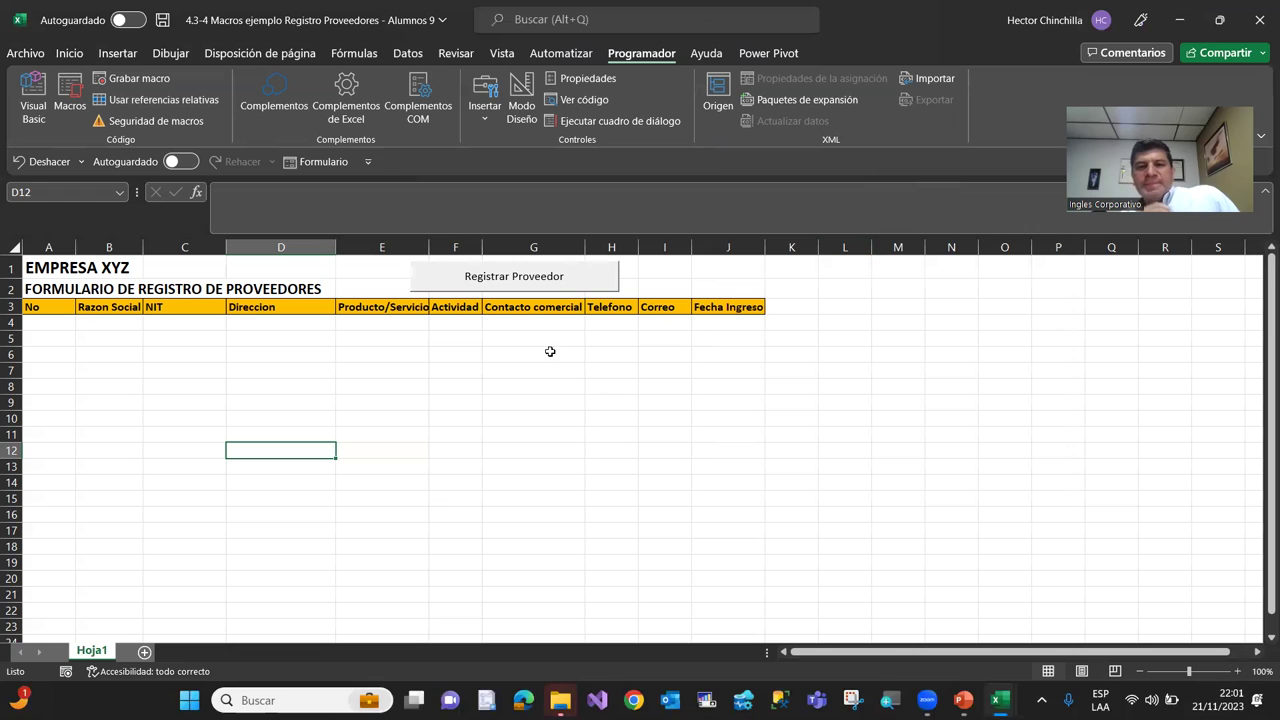
{"action": "left_click", "coordinate": [297, 402]}
{"action": "left_click", "coordinate": [169, 353]}
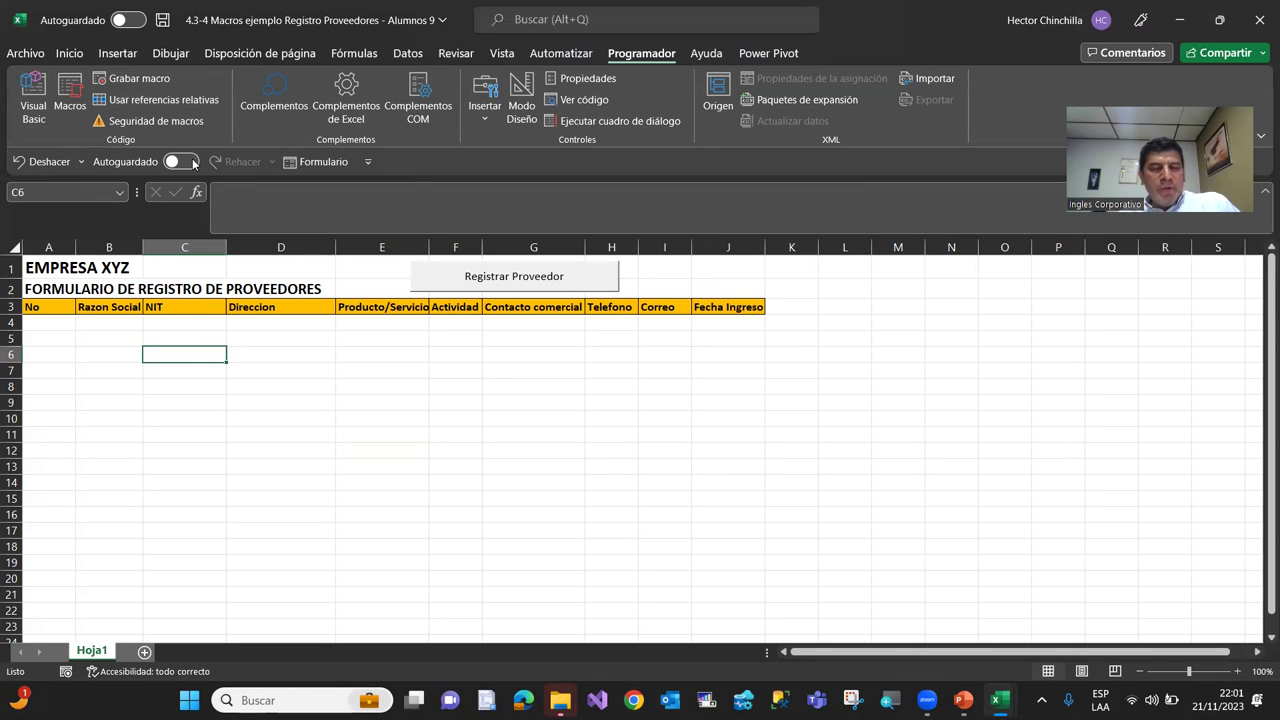
{"action": "left_click", "coordinate": [38, 102]}
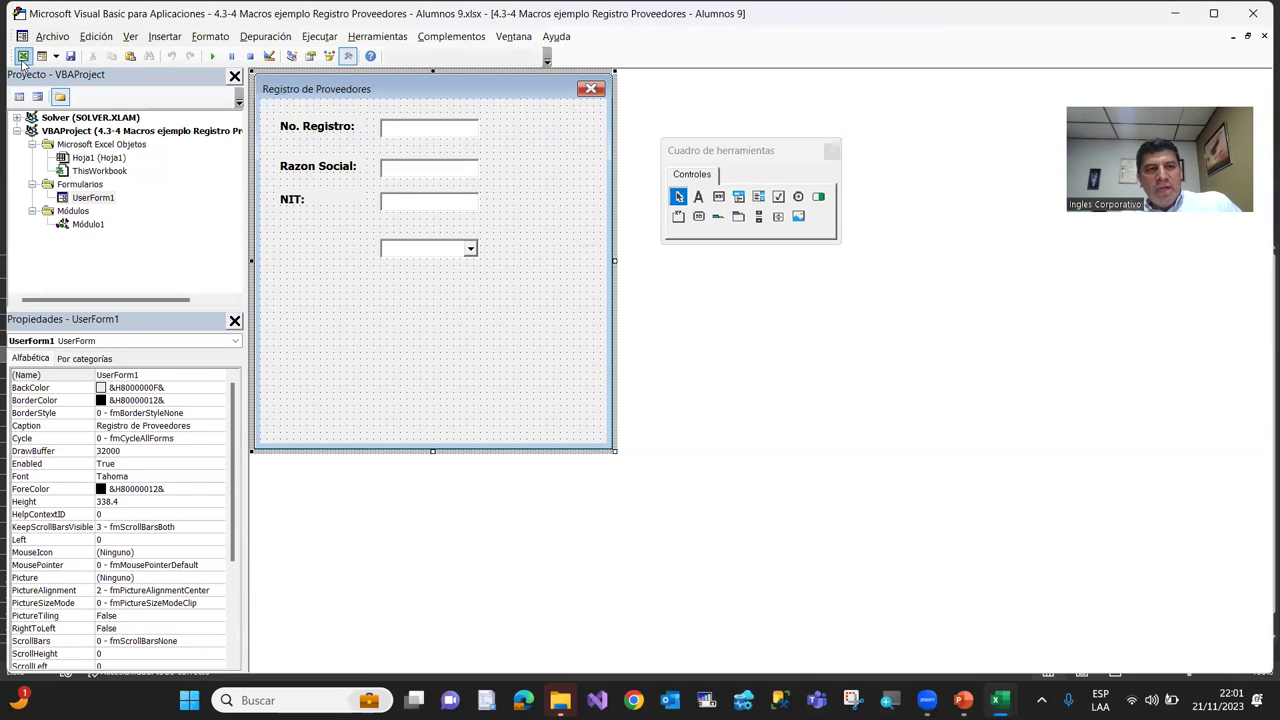
{"action": "left_click", "coordinate": [23, 57]}
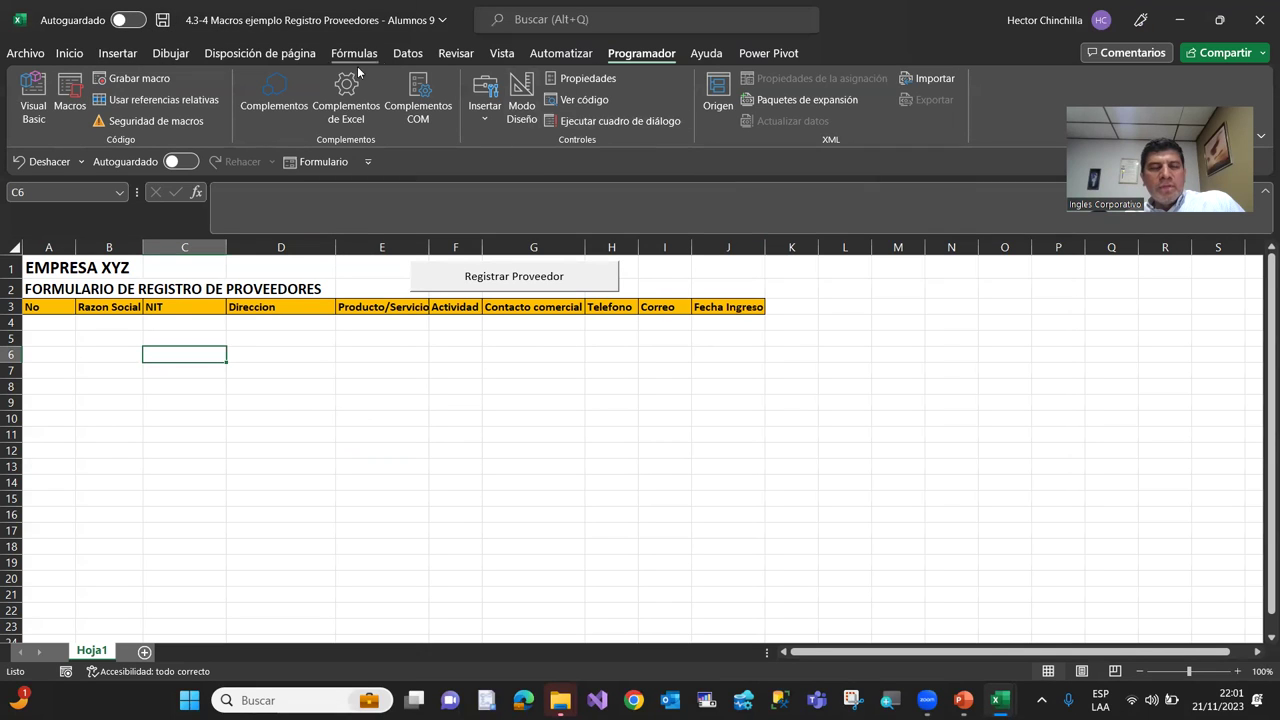
Save the workbook as Libro de Excel habilitado para macros (*.xlsm), declining the macro-free save
{"action": "left_click", "coordinate": [163, 22]}
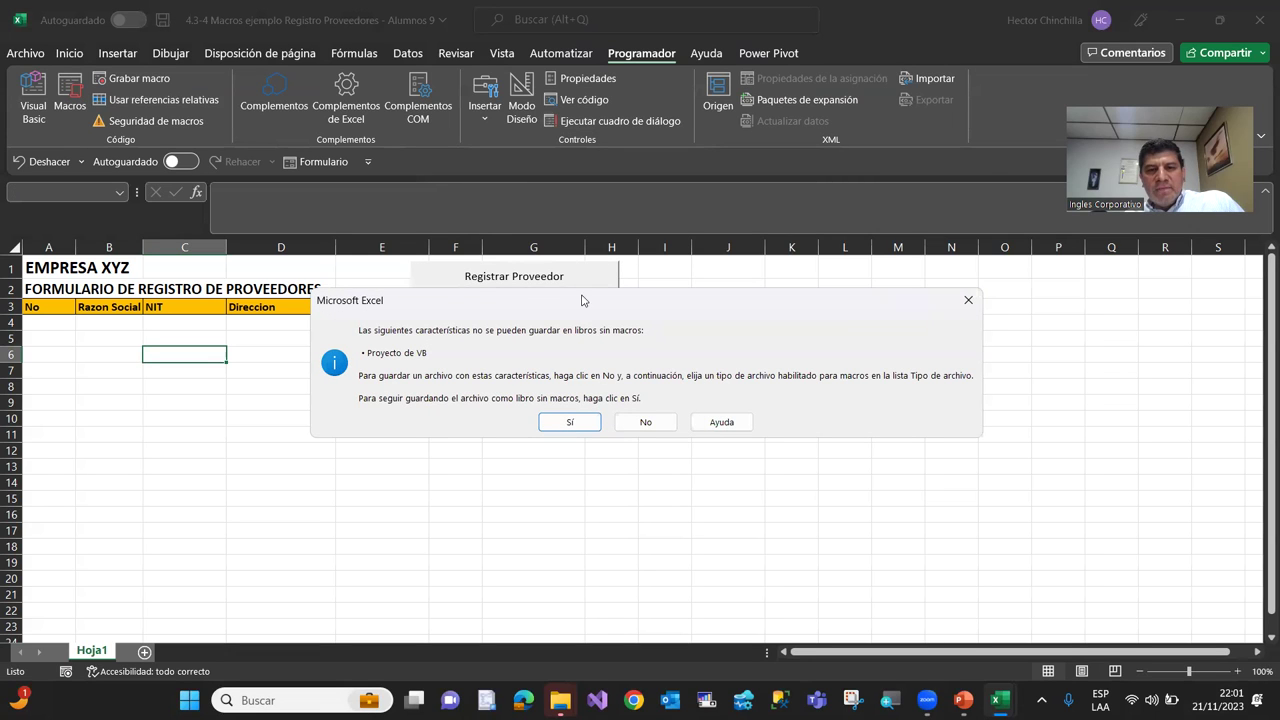
{"action": "left_click_drag", "start_coordinate": [575, 305], "coordinate": [615, 271]}
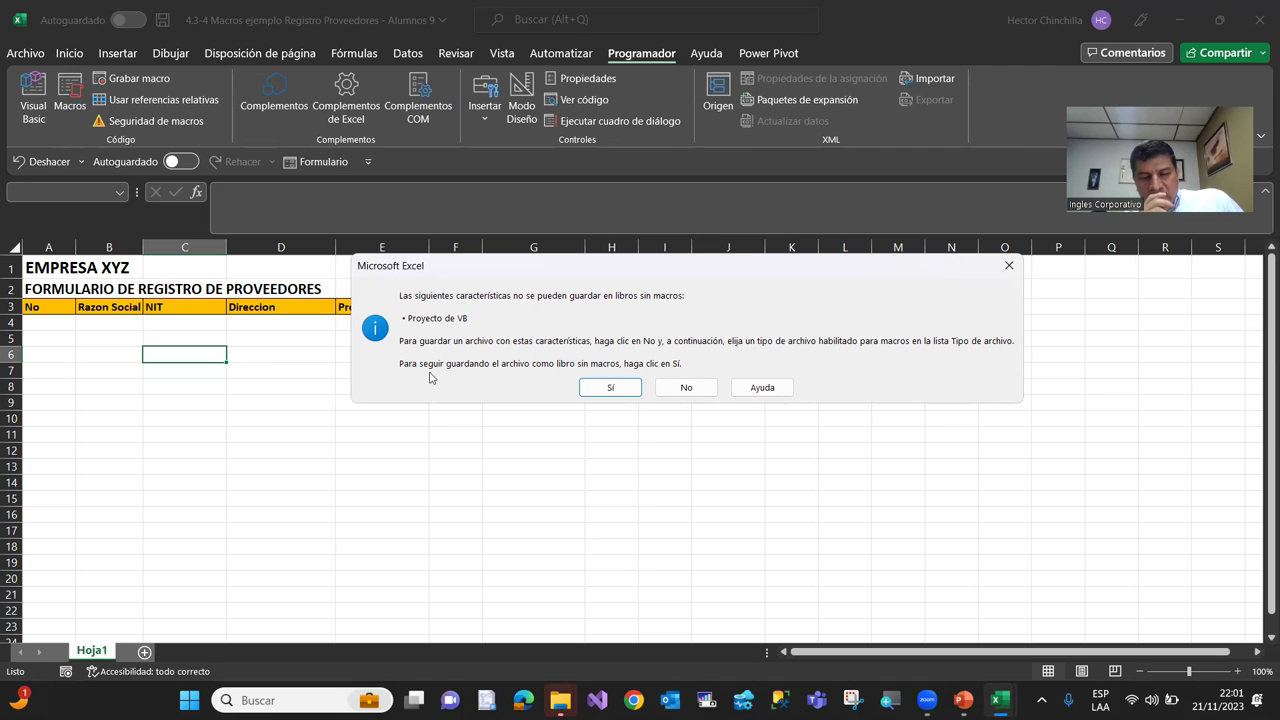
{"action": "left_click", "coordinate": [687, 389]}
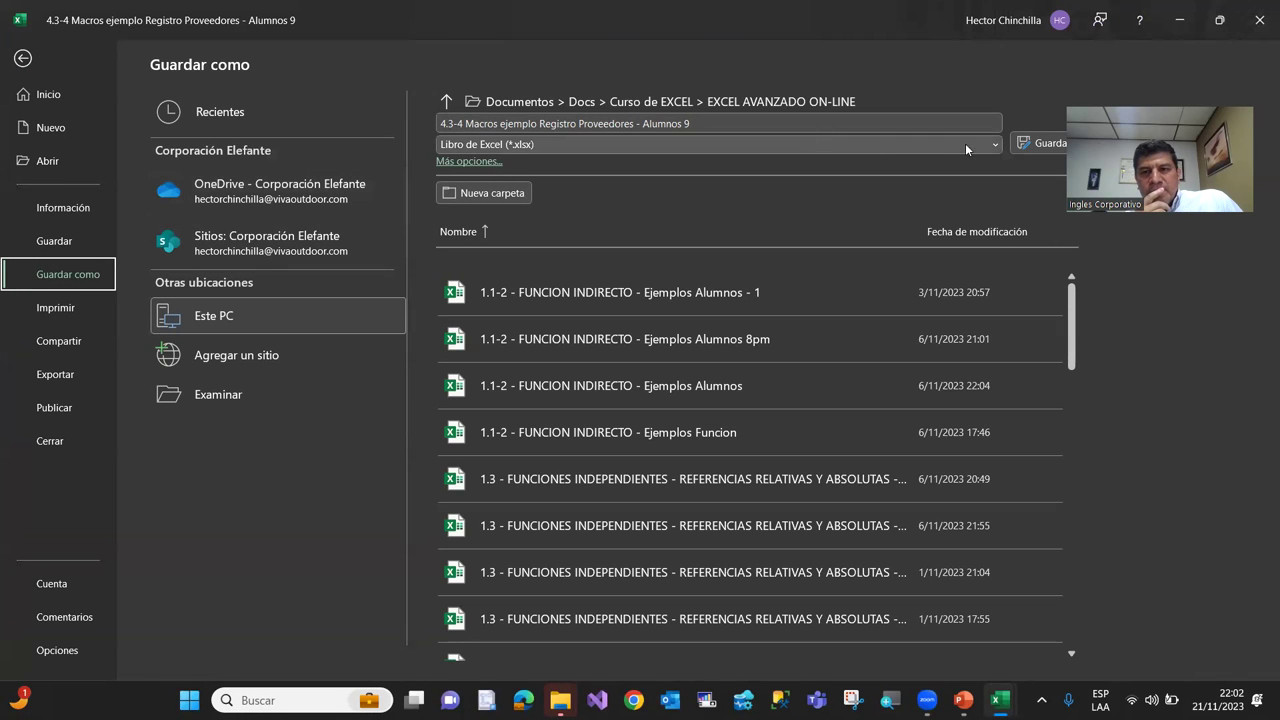
{"action": "left_click", "coordinate": [996, 149]}
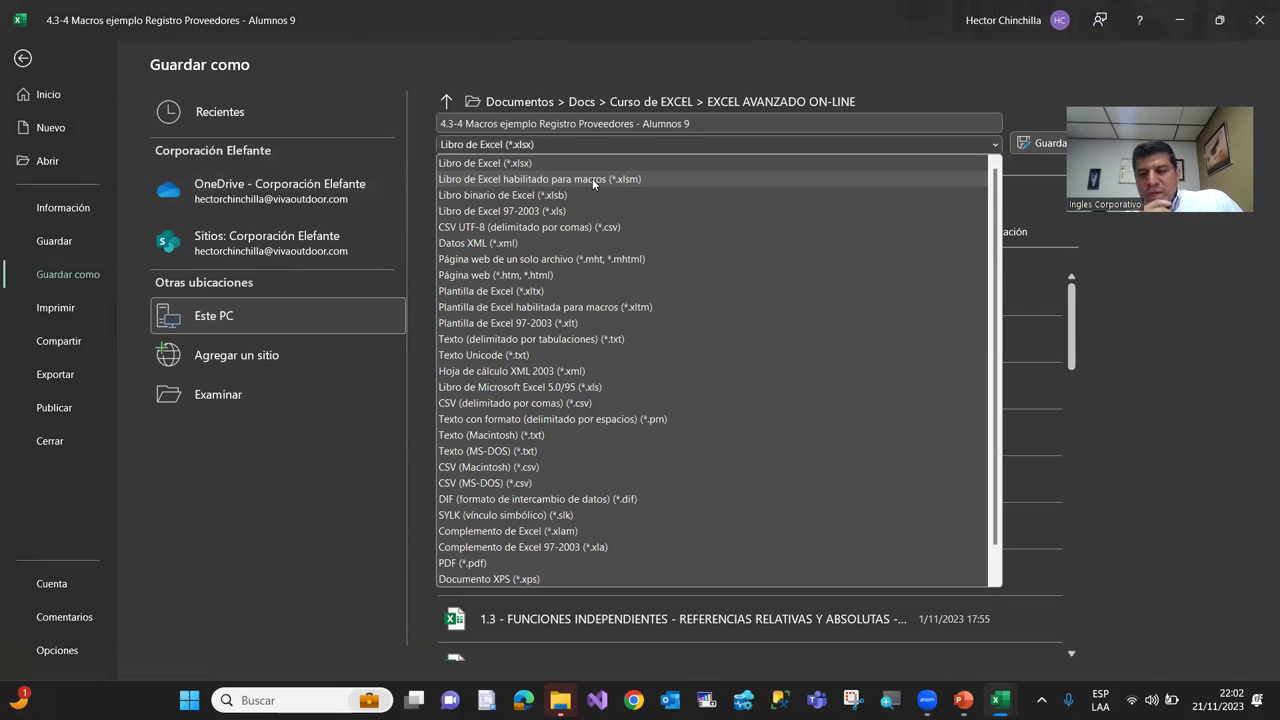
{"action": "left_click", "coordinate": [592, 178]}
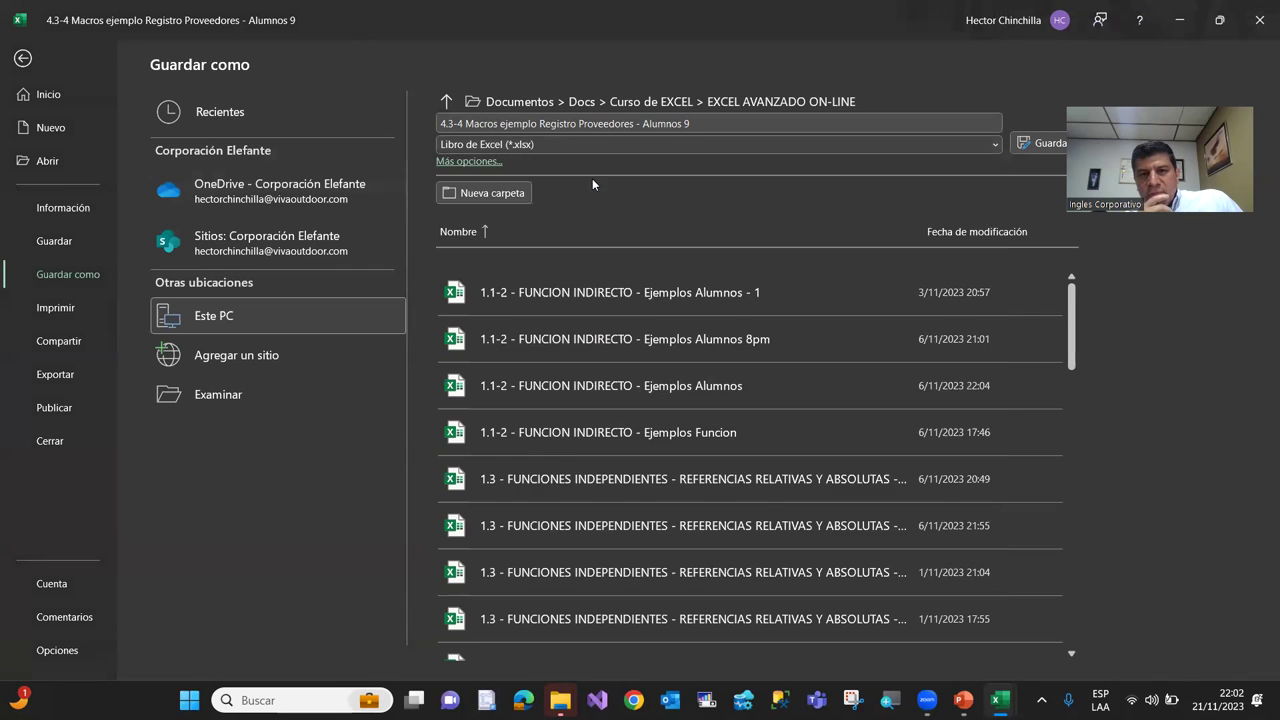
{"action": "left_click", "coordinate": [1030, 145]}
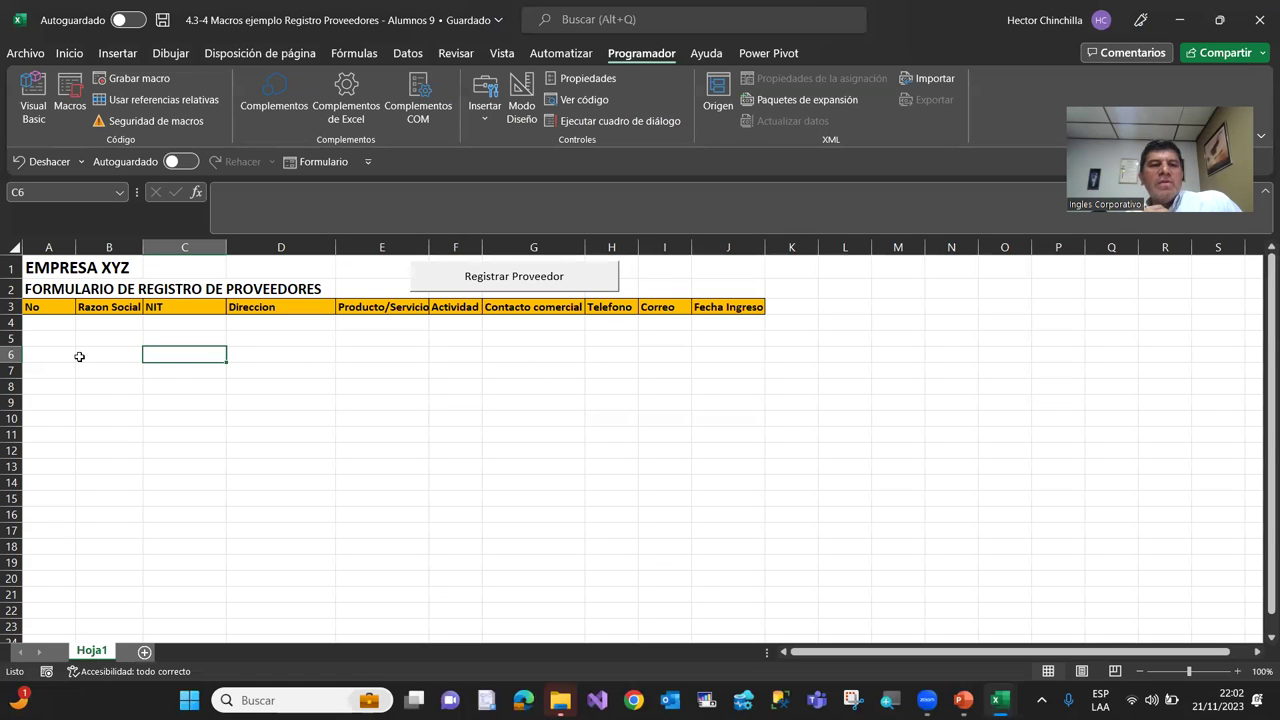
{"action": "left_click", "coordinate": [80, 354]}
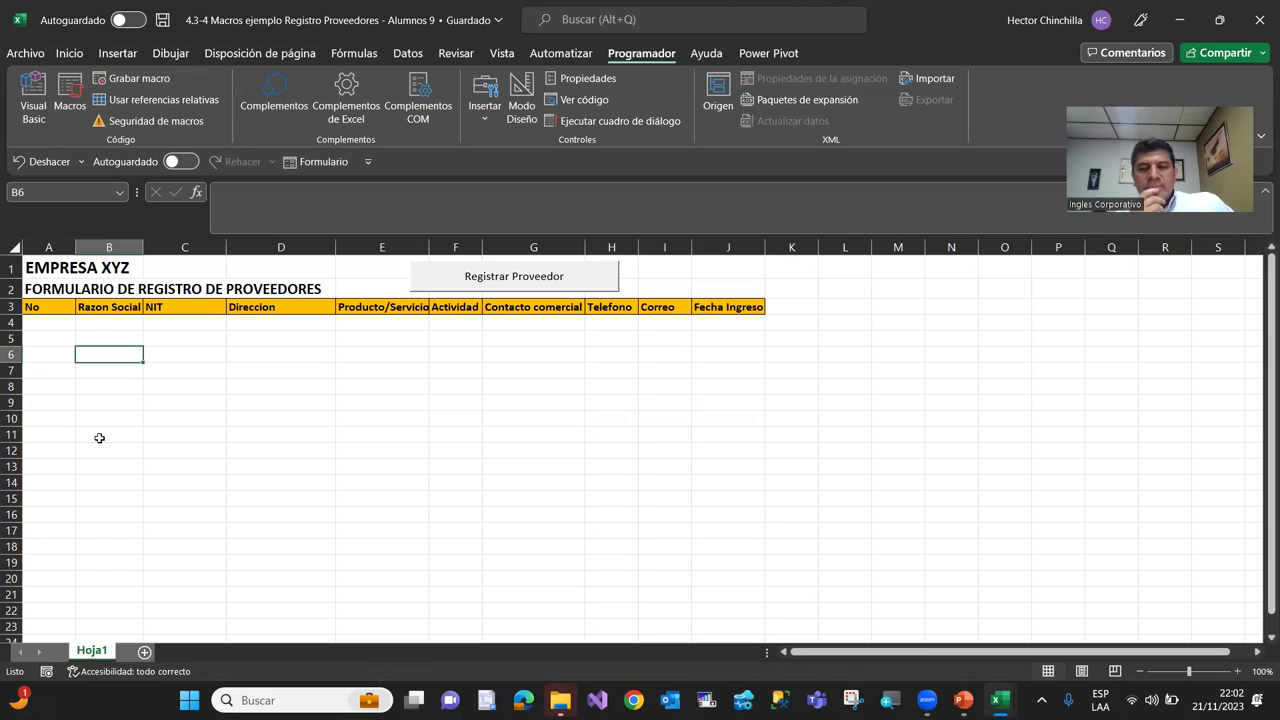